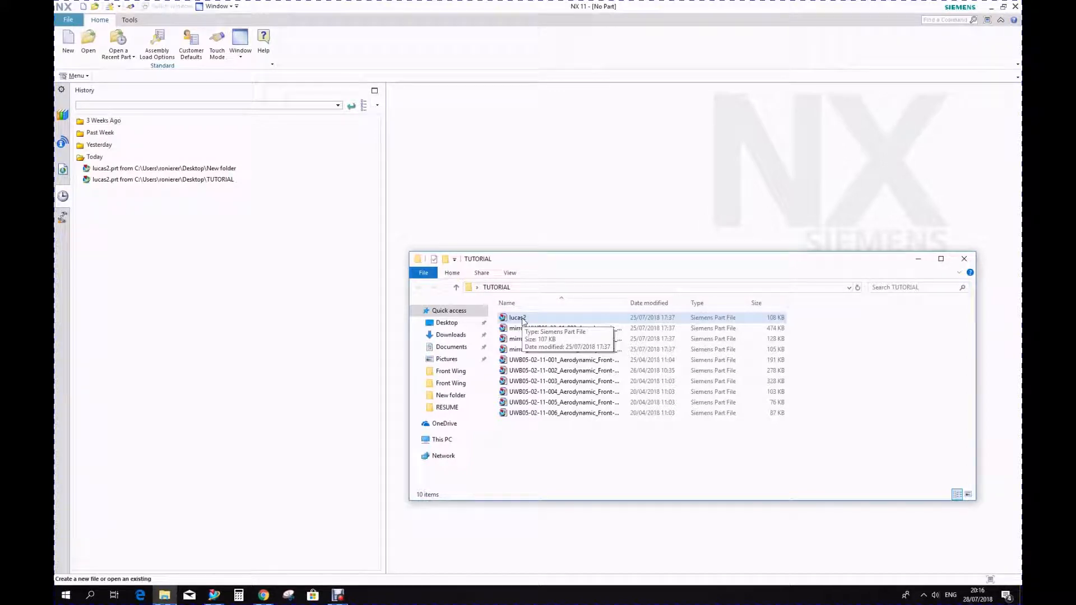
Open the lucas2 assembly part from the TUTORIAL folder
click(523, 321)
double_click(523, 318)
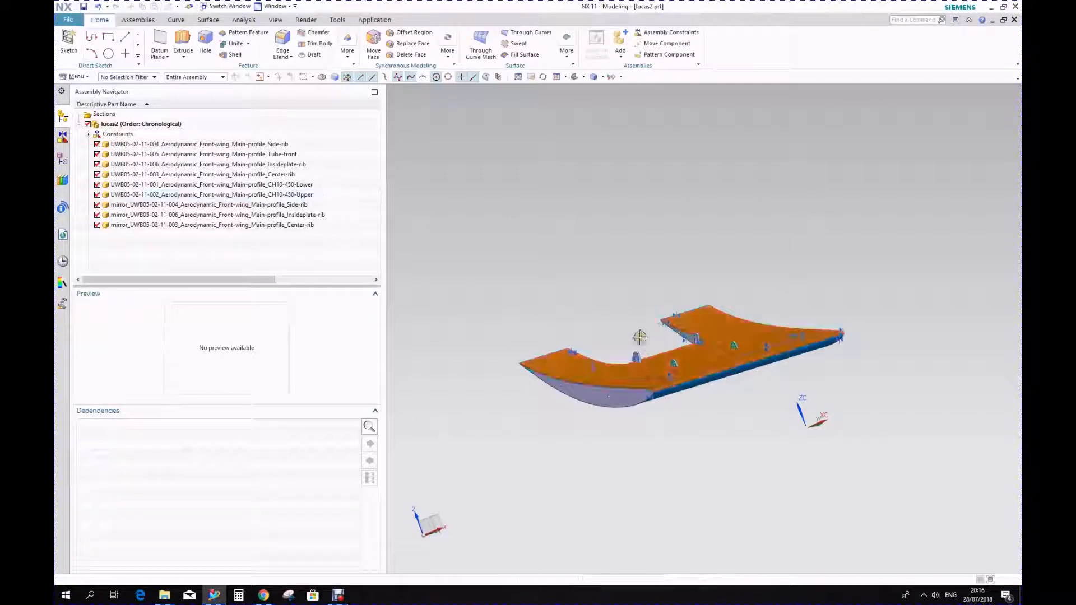
middle_drag(651, 335, 582, 314)
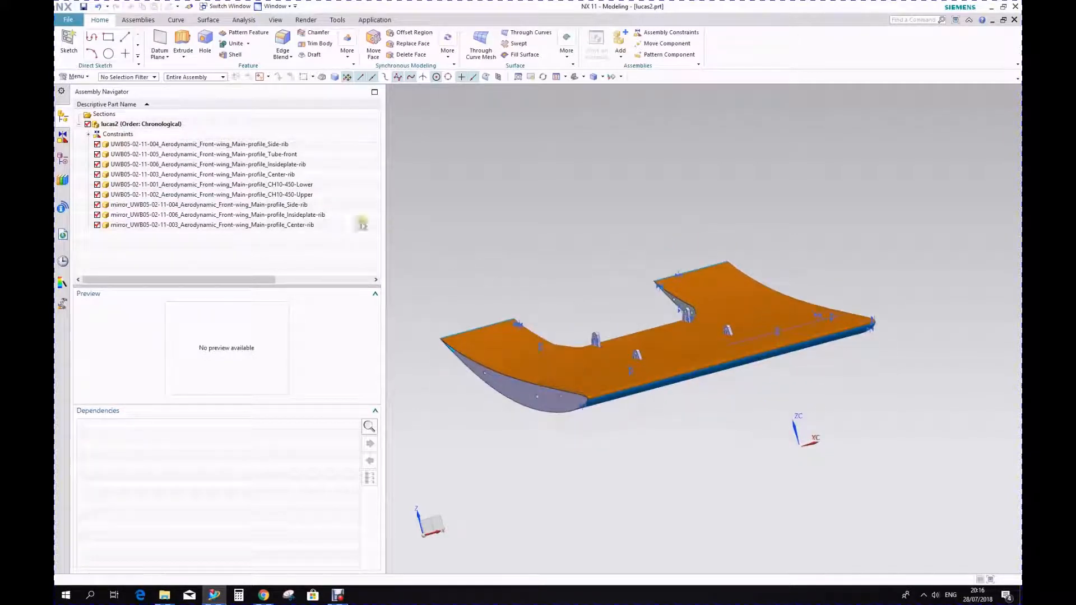
Hide all nine components of the lucas2 assembly, including the ribs, front tube, lower and upper profiles and mirrored parts
click(97, 144)
click(97, 154)
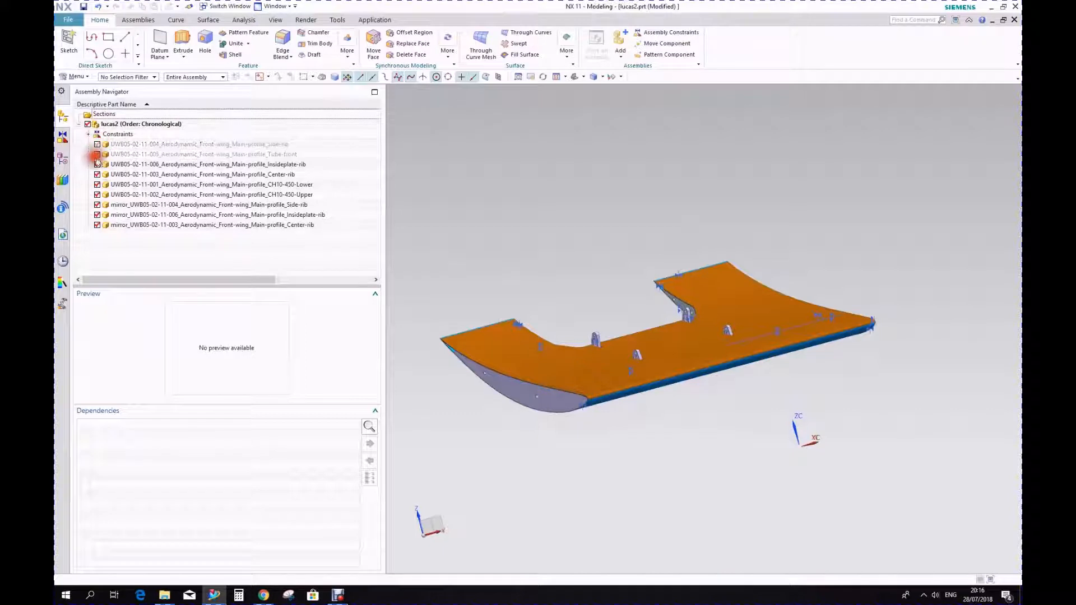
click(97, 165)
click(97, 174)
click(97, 195)
click(97, 205)
click(97, 214)
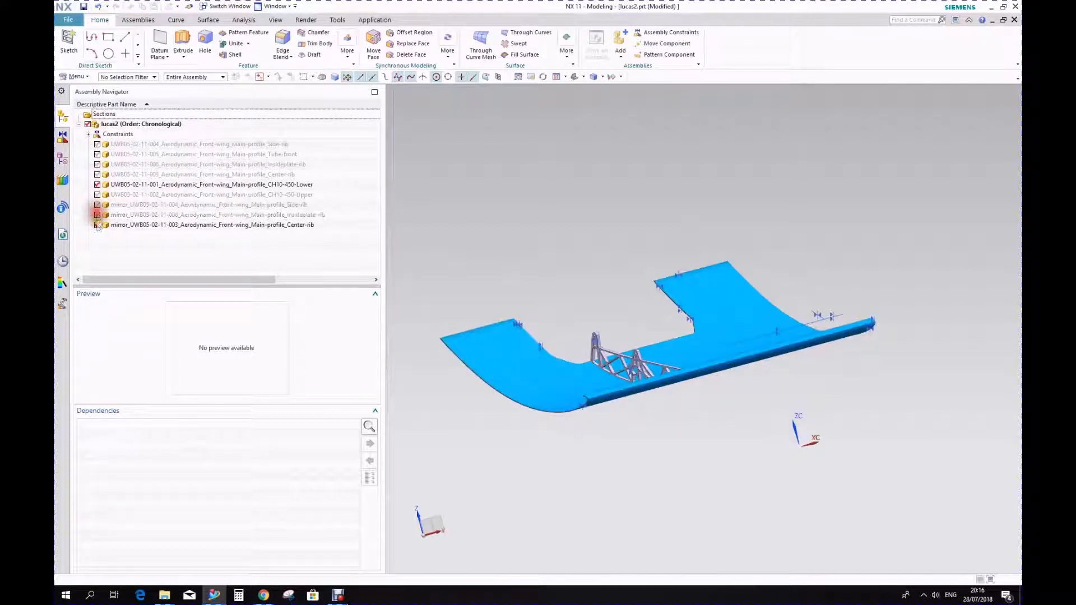
click(97, 225)
click(97, 185)
Show the side rib, front tube, inside plate rib, center rib and CH10-450 lower profile one after another
click(97, 144)
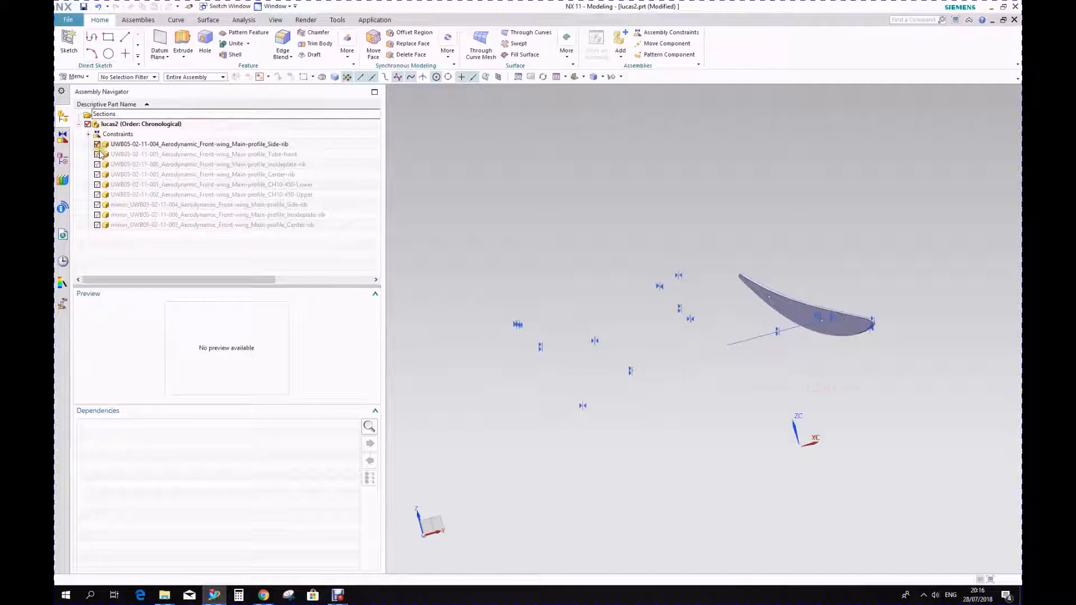
click(97, 155)
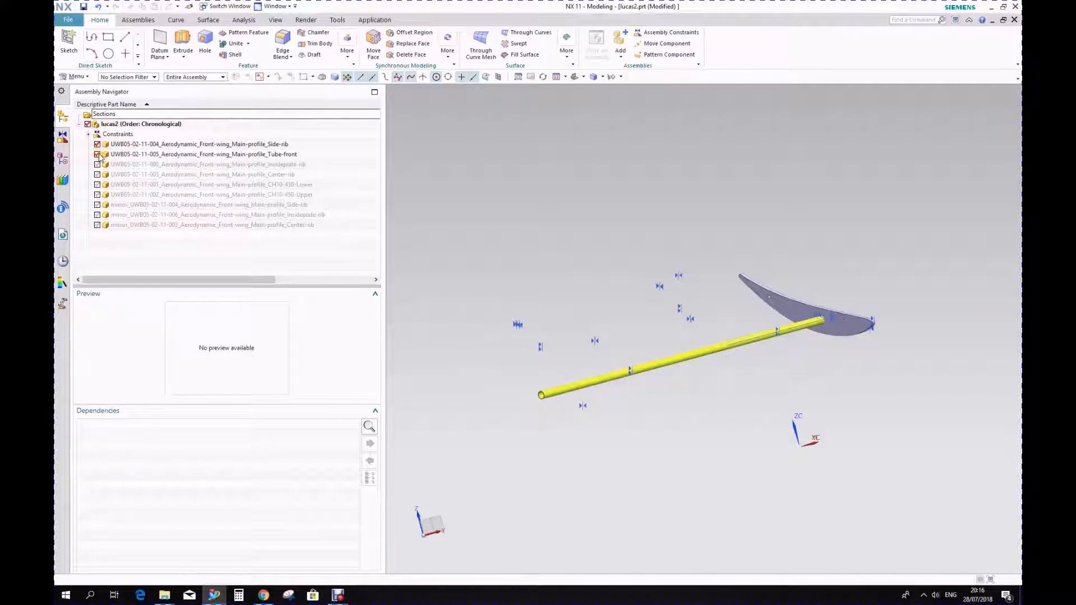
click(97, 165)
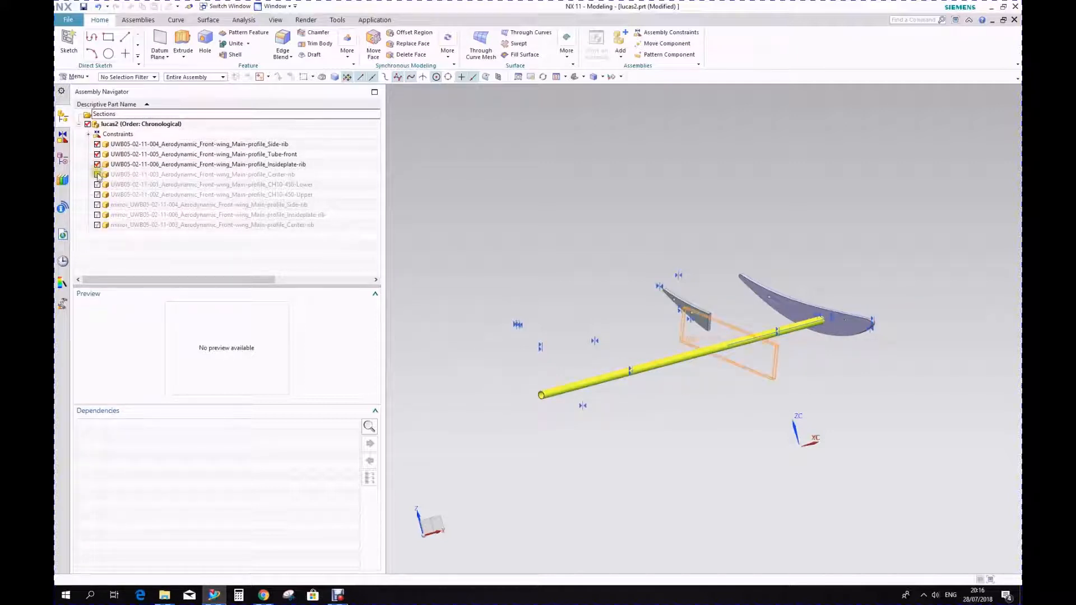
click(97, 174)
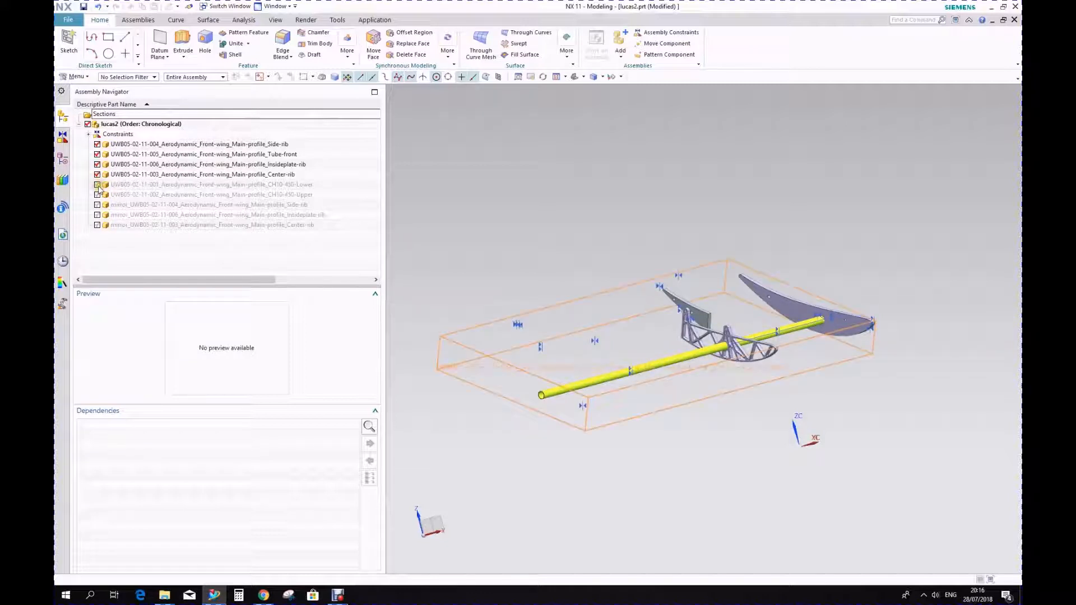
click(97, 185)
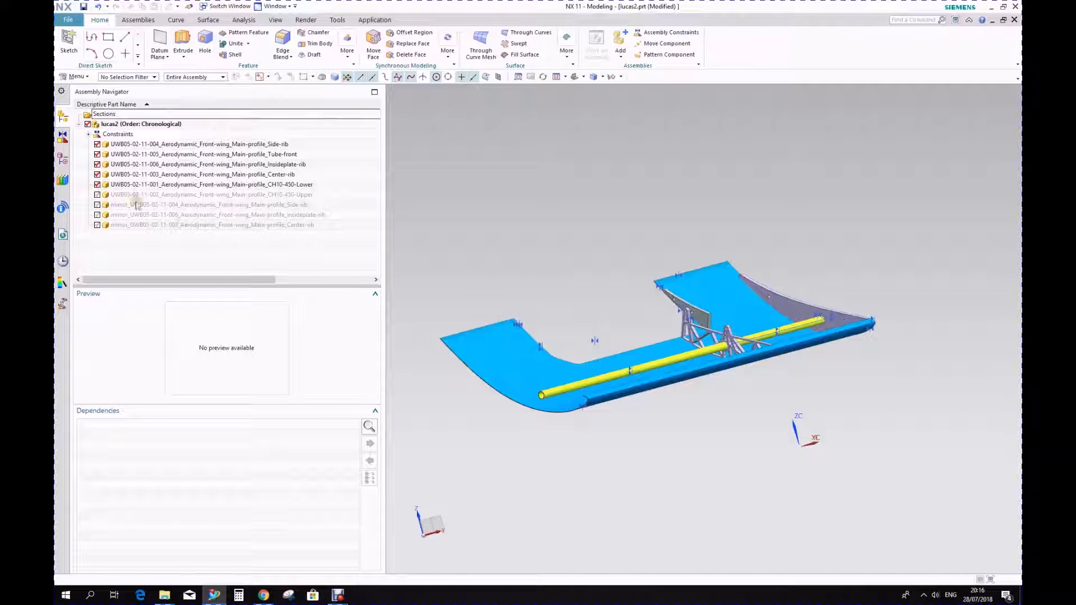
Hide and show the CH10-450 lower profile repeatedly to compare the wing with and without its lower skin
click(98, 184)
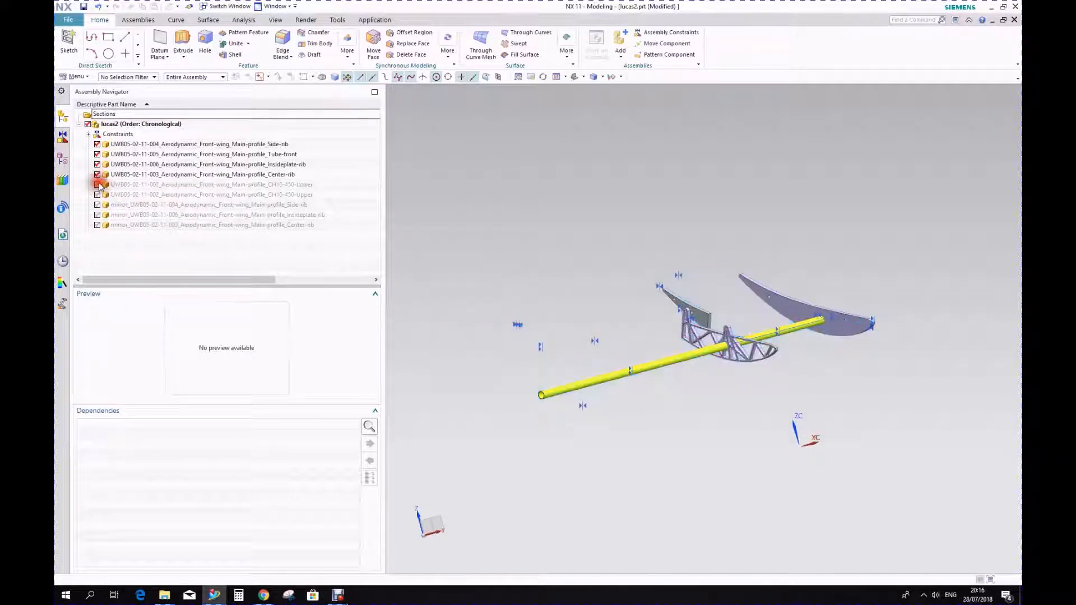
click(98, 184)
click(98, 184)
click(97, 184)
Show the mirrored side rib, CH10-450 upper profile, mirrored inside plate rib and mirrored center rib to complete the front wing
click(97, 204)
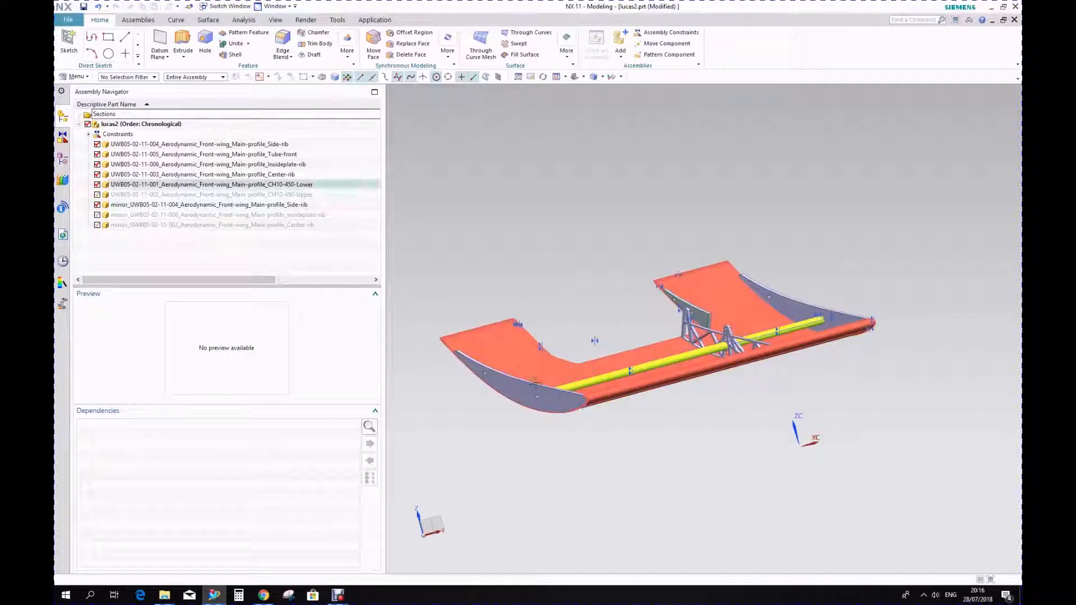
click(98, 194)
mouse_move(604, 325)
middle_down()
mouse_move(579, 285)
mouse_move(609, 329)
middle_up()
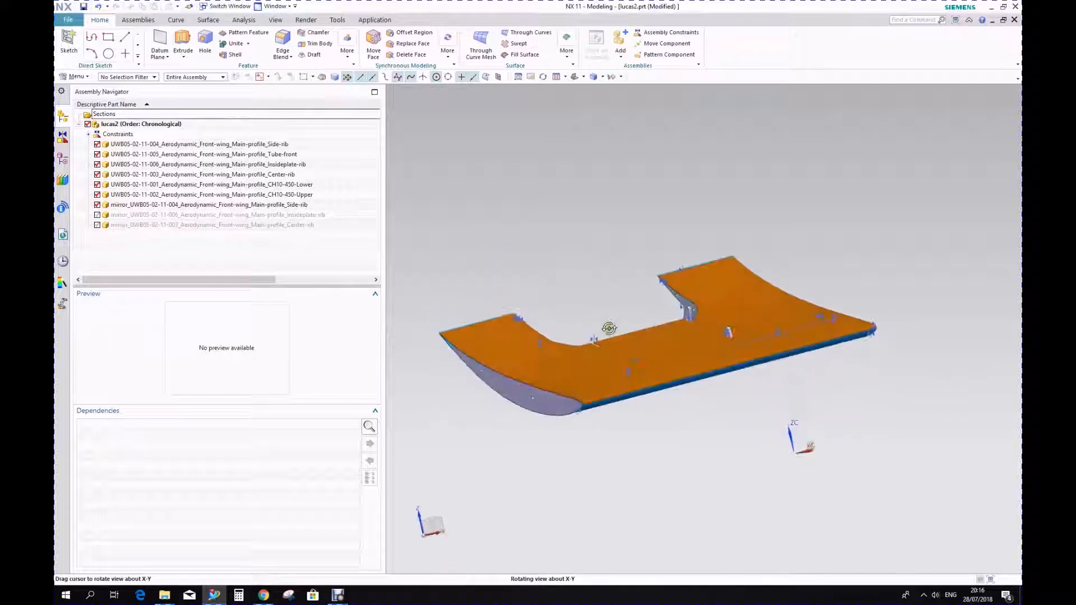
click(98, 215)
click(98, 224)
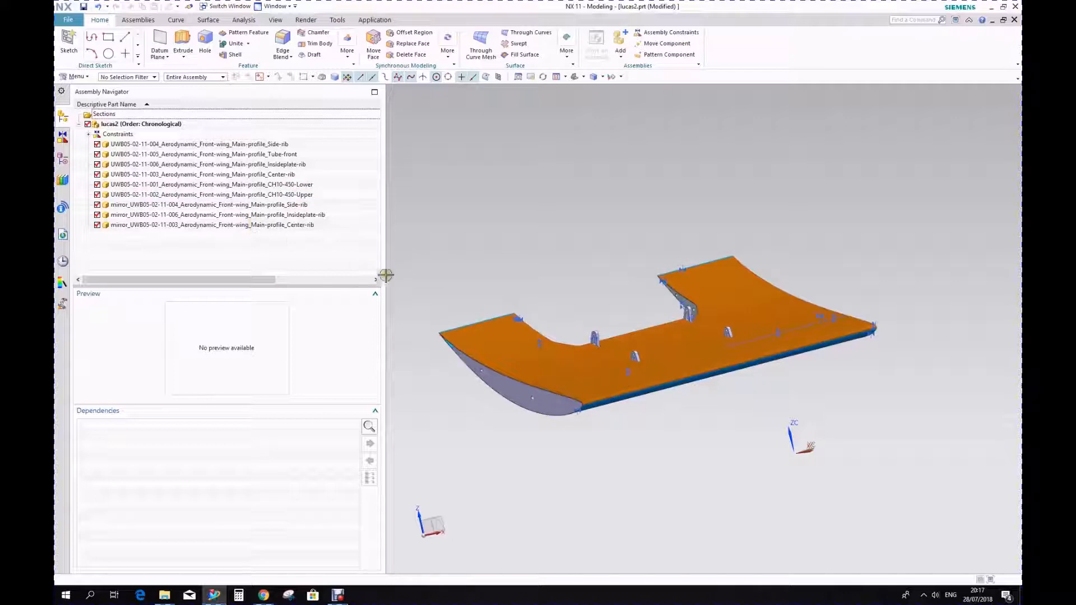
mouse_move(638, 320)
middle_down()
mouse_move(678, 297)
mouse_move(659, 321)
mouse_move(637, 305)
mouse_move(663, 324)
mouse_move(714, 308)
mouse_move(649, 315)
middle_up()
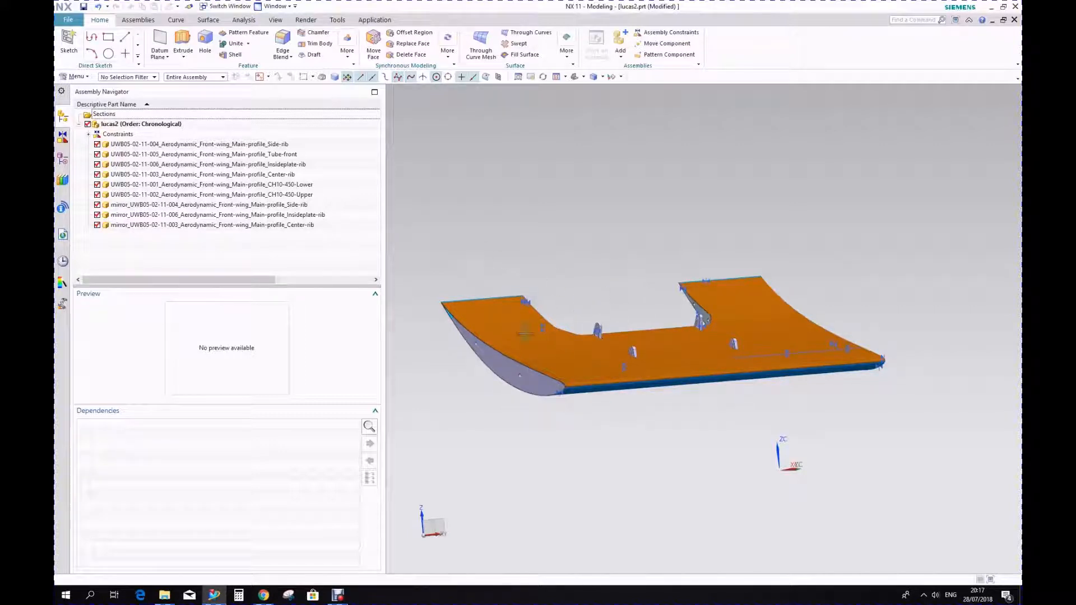
scroll(504, 313, up, 5)
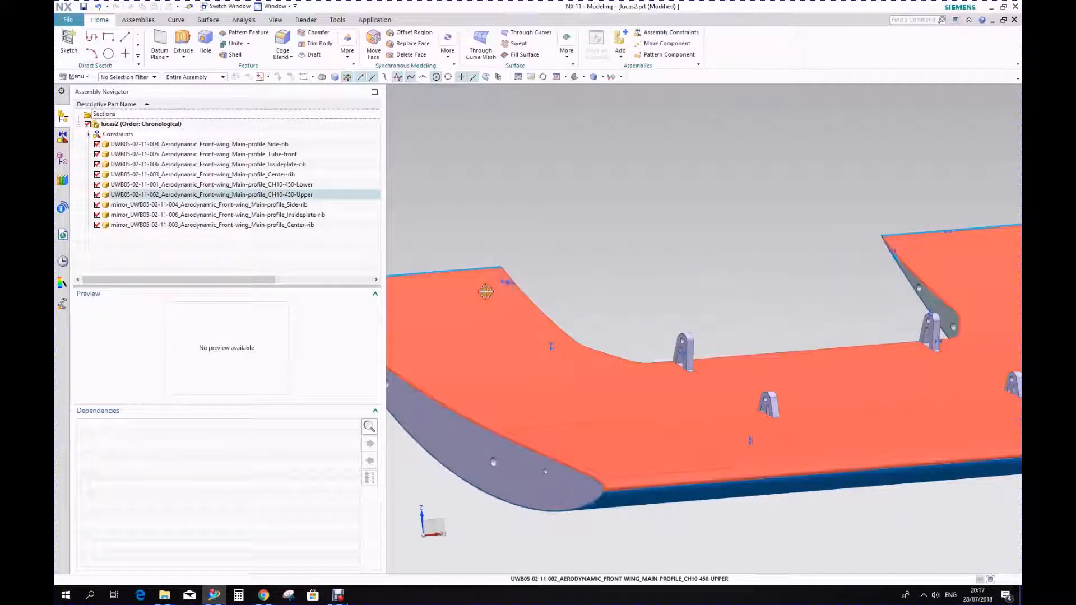
scroll(515, 288, down, 4)
middle_drag(542, 312, 647, 320)
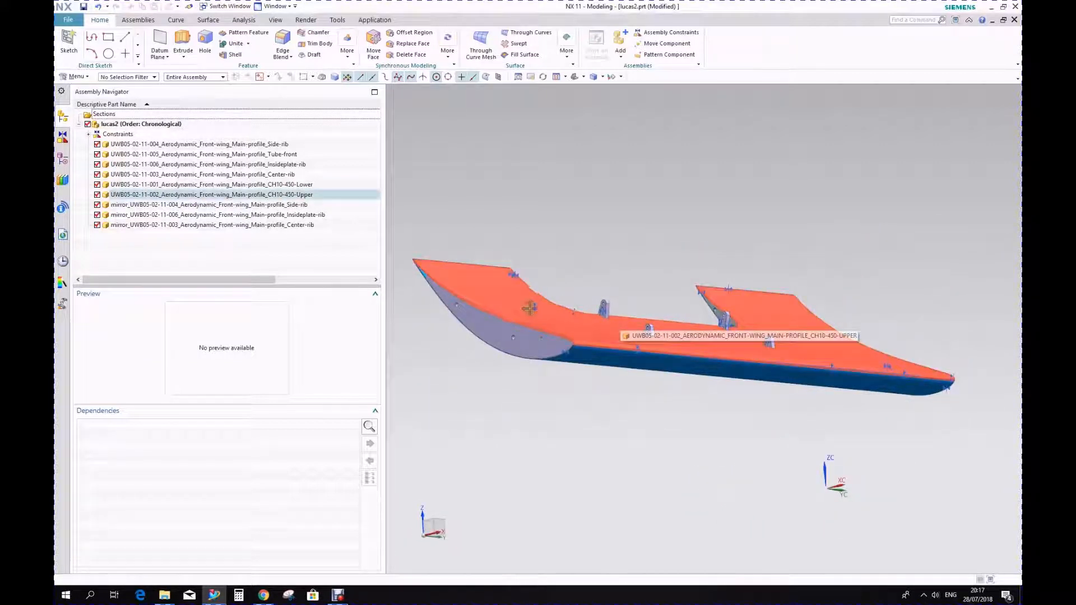
middle_drag(580, 316, 573, 328)
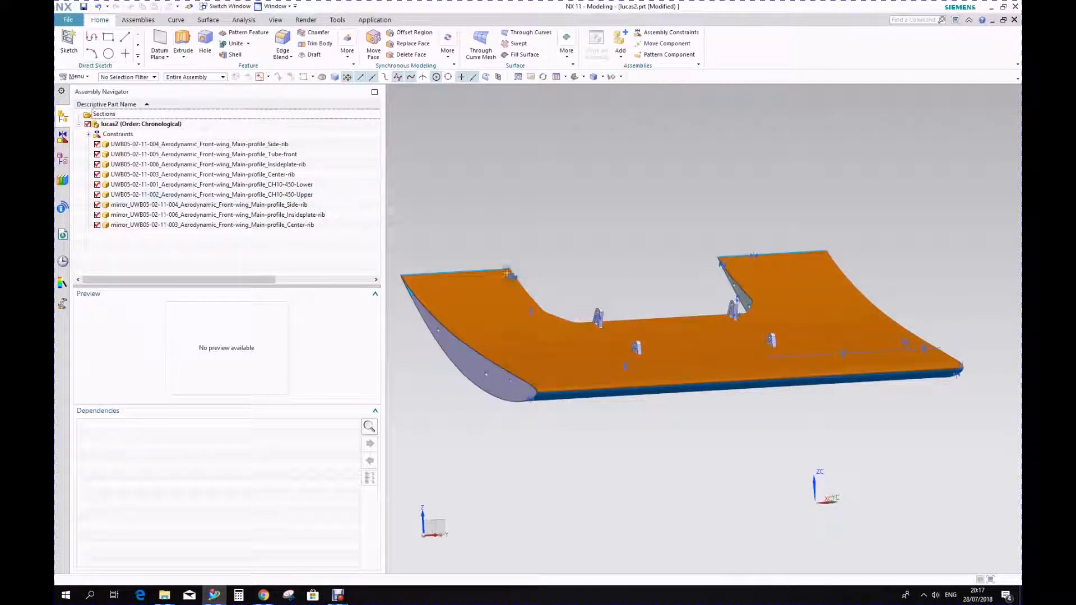
Expand the assembly constraints and examine the touch constraints joining the upper profile to the inside plate rib and its mirrored copy
click(94, 136)
click(150, 174)
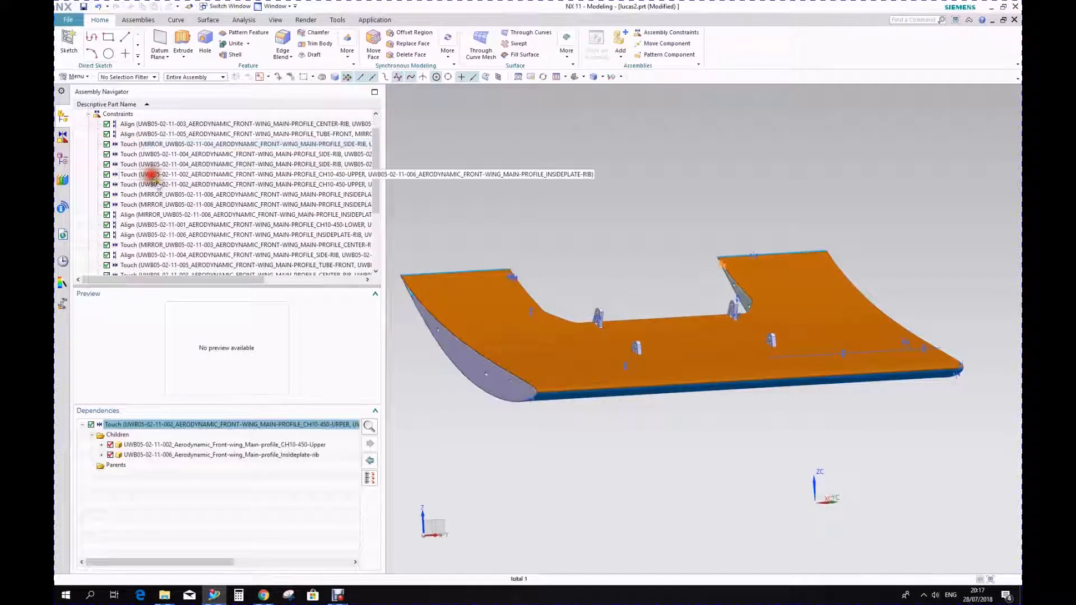
middle_drag(645, 314, 650, 374)
scroll(644, 294, up, 4)
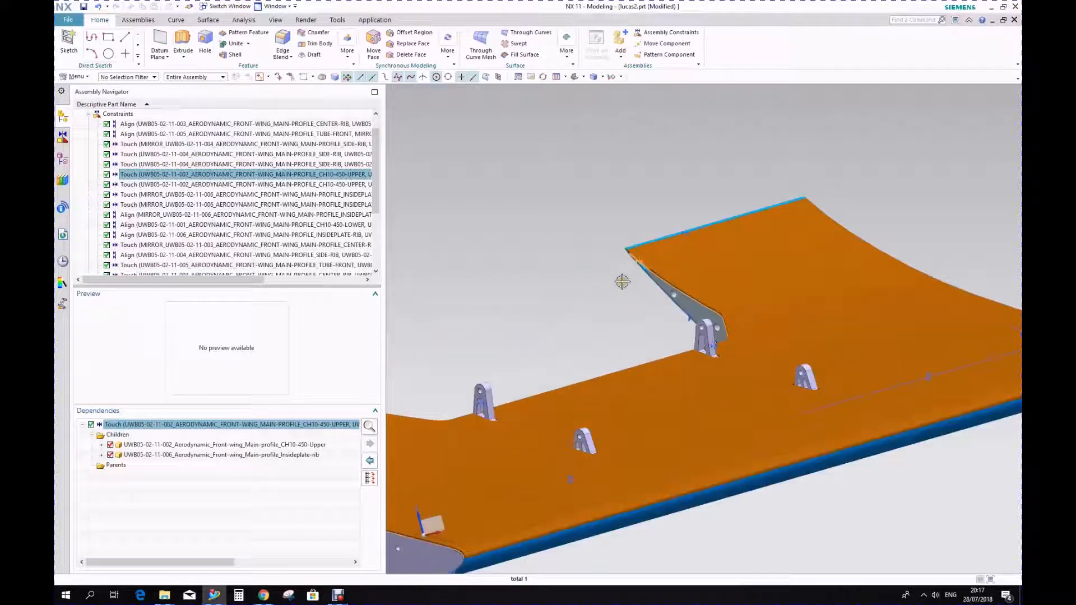
scroll(650, 299, down, 2)
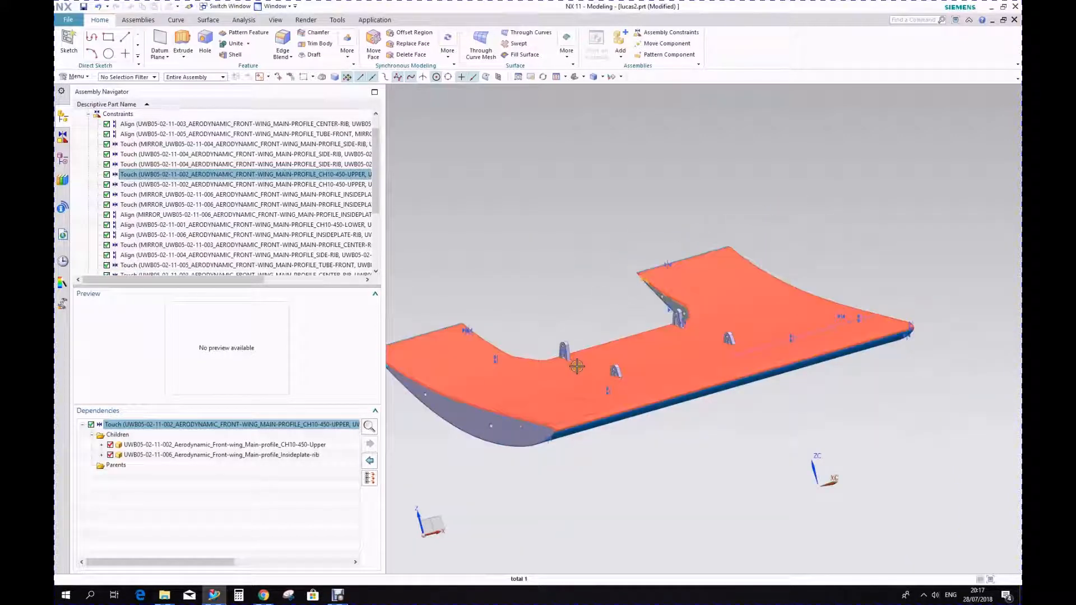
click(194, 205)
scroll(199, 208, down, 1)
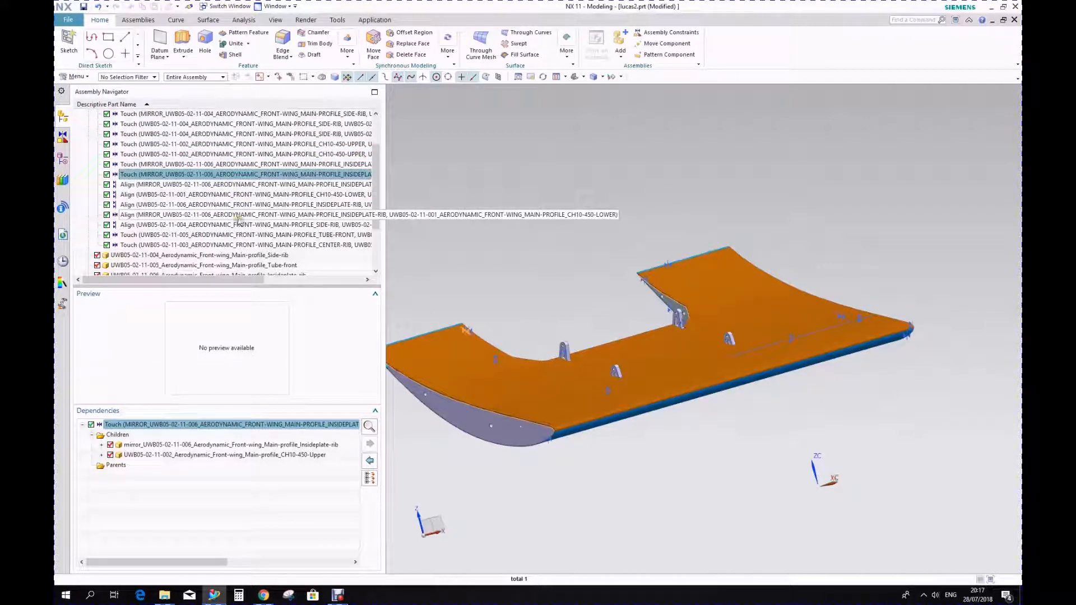
shift+middle_drag(500, 288, 550, 260)
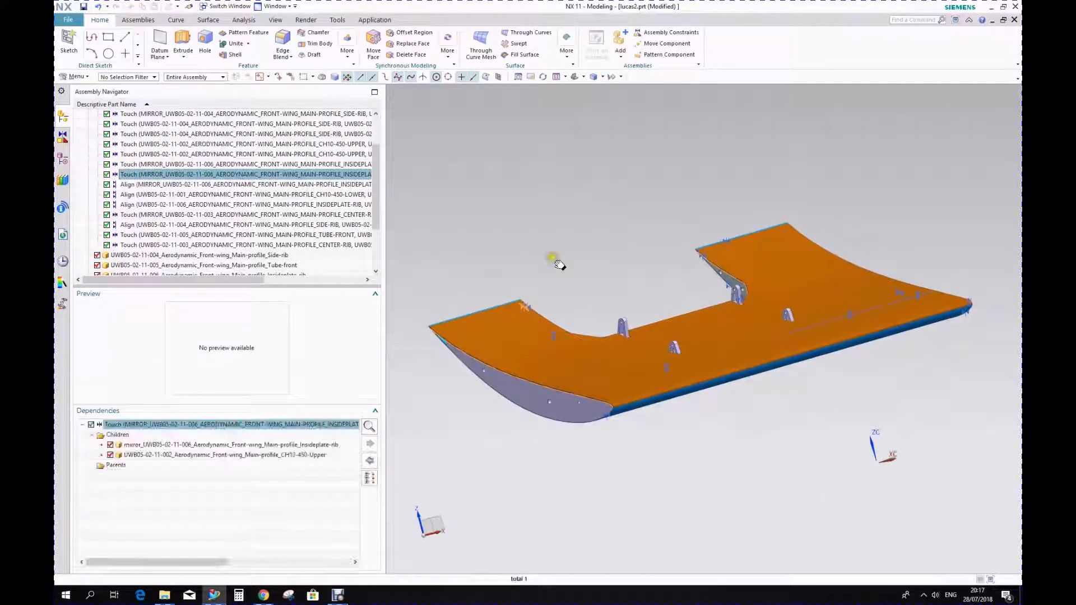
click(598, 276)
click(567, 221)
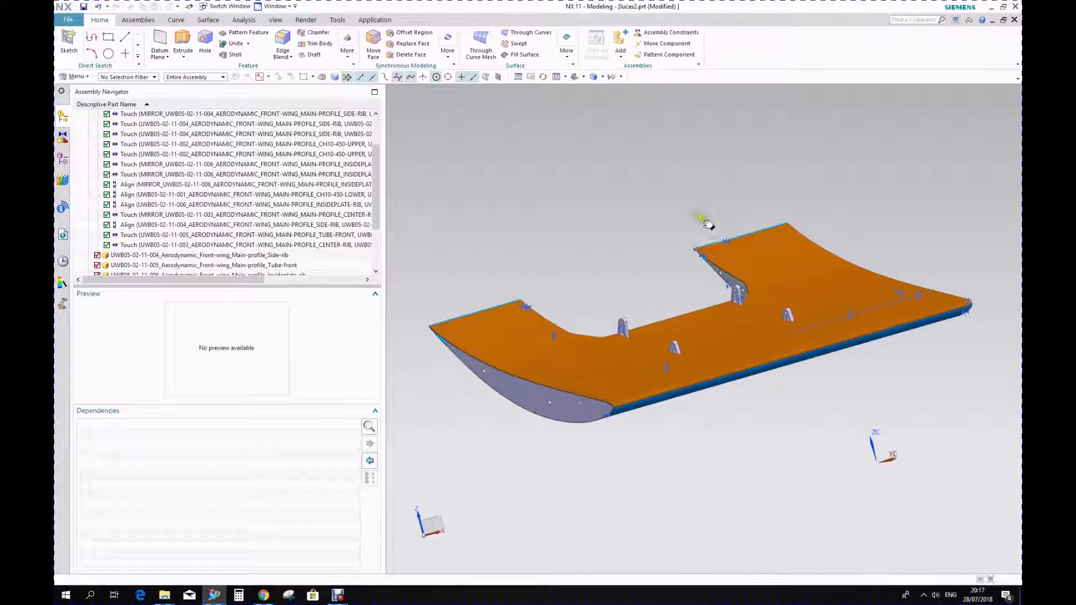
middle_drag(704, 221, 680, 230)
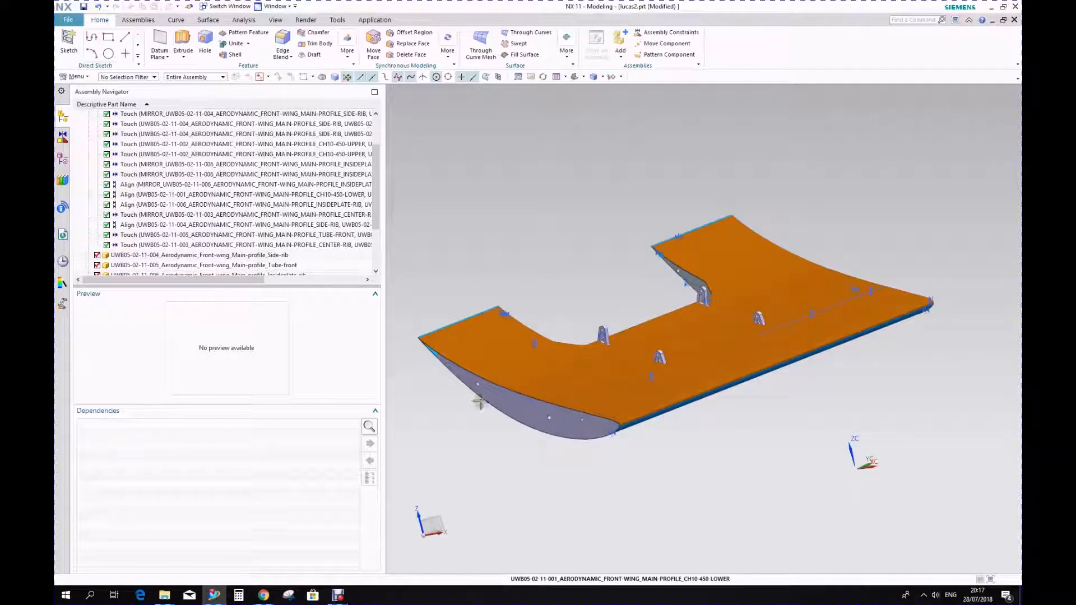
click(584, 379)
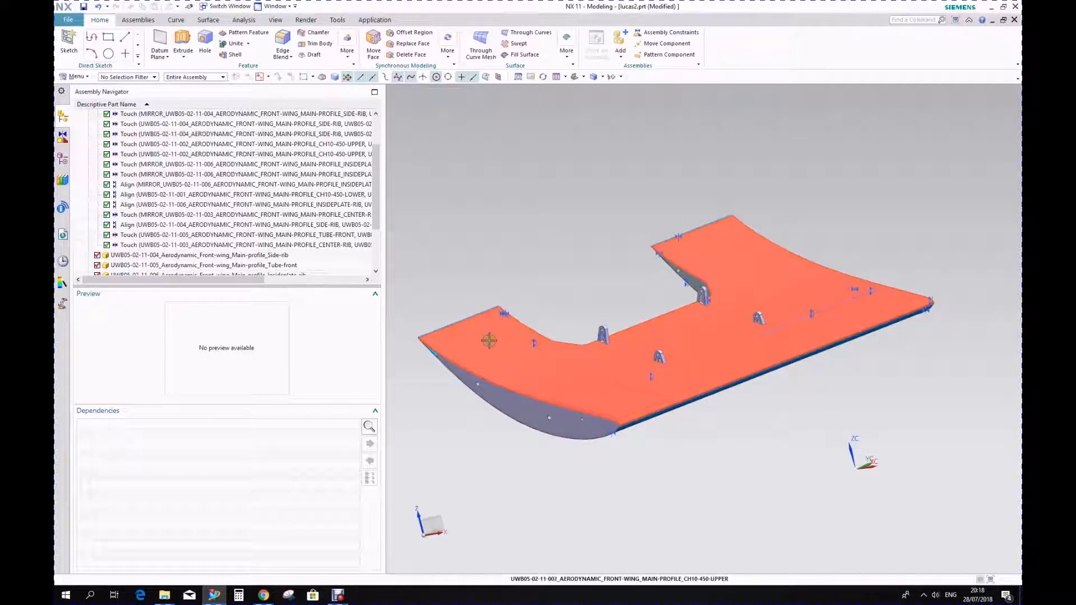
scroll(489, 340, up, 2)
scroll(518, 396, down, 1)
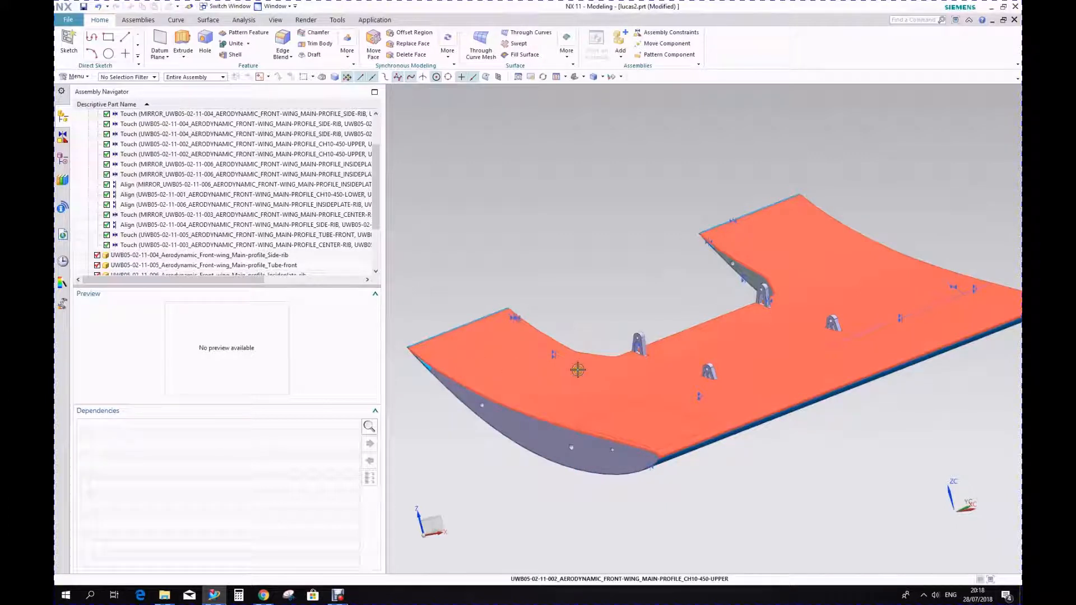
scroll(779, 344, down, 1)
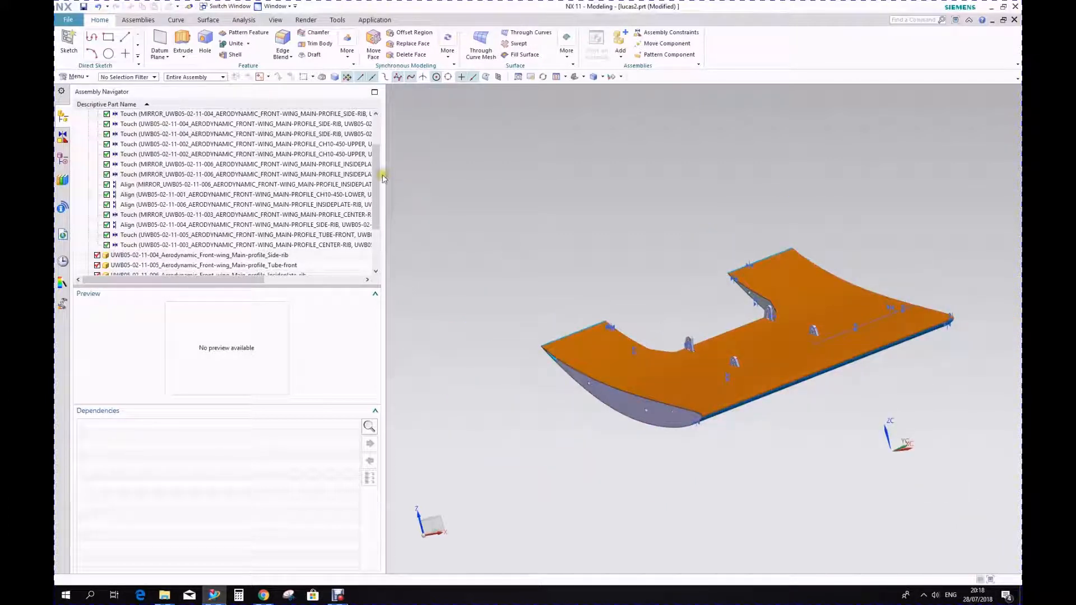
Collapse the constraints list and the lucas2 assembly structure
scroll(377, 160, up, 3)
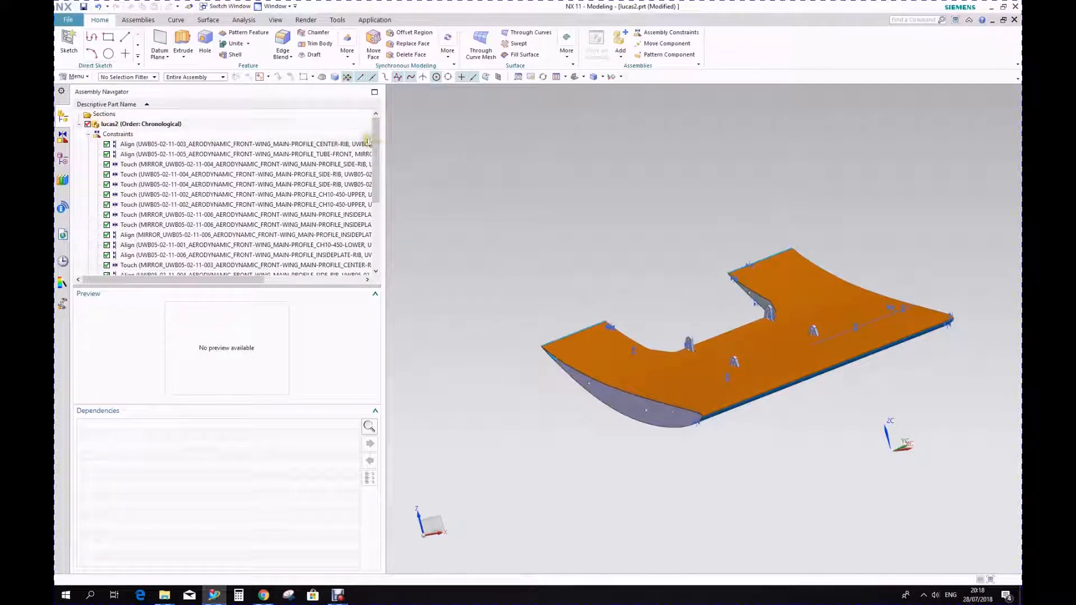
click(89, 135)
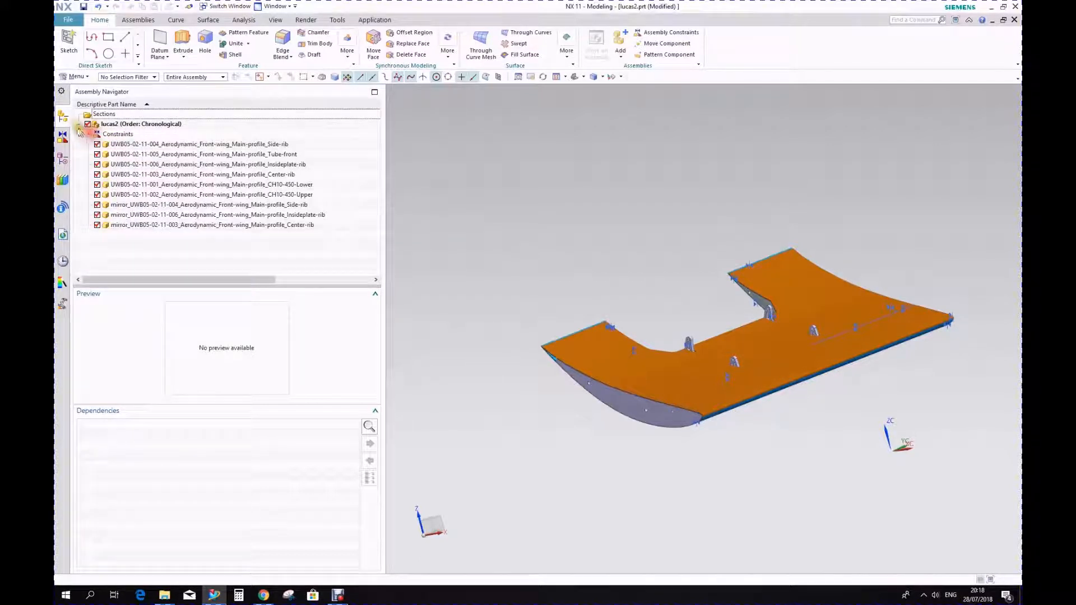
click(79, 124)
scroll(682, 313, down, 1)
shift+middle_drag(681, 313, 644, 329)
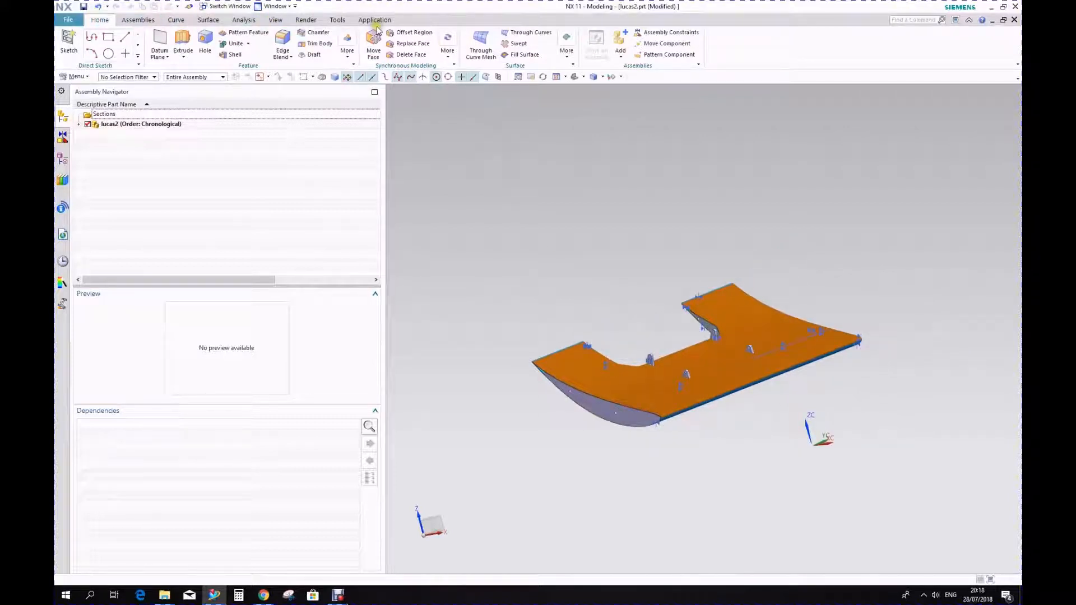
Start a new simulation file and choose the NX Nastran Fem template in millimetres
click(68, 20)
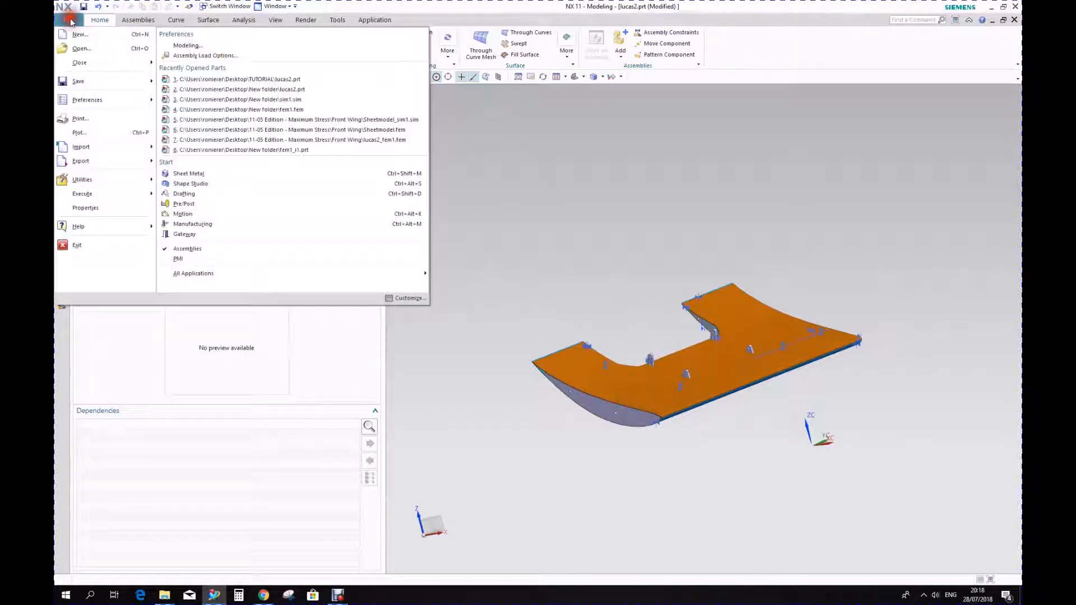
click(102, 36)
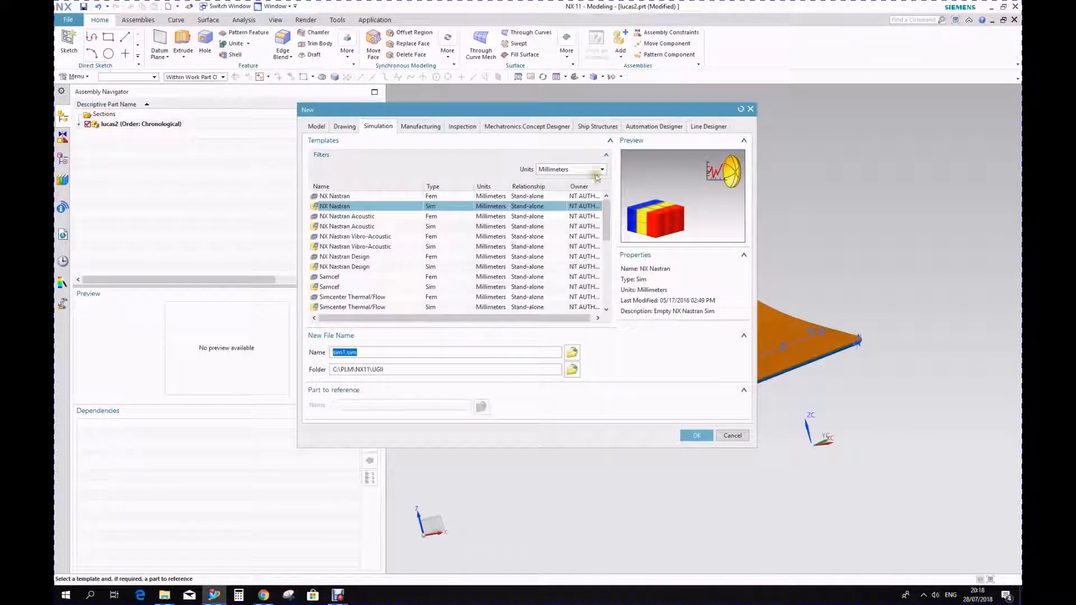
drag(554, 109, 547, 256)
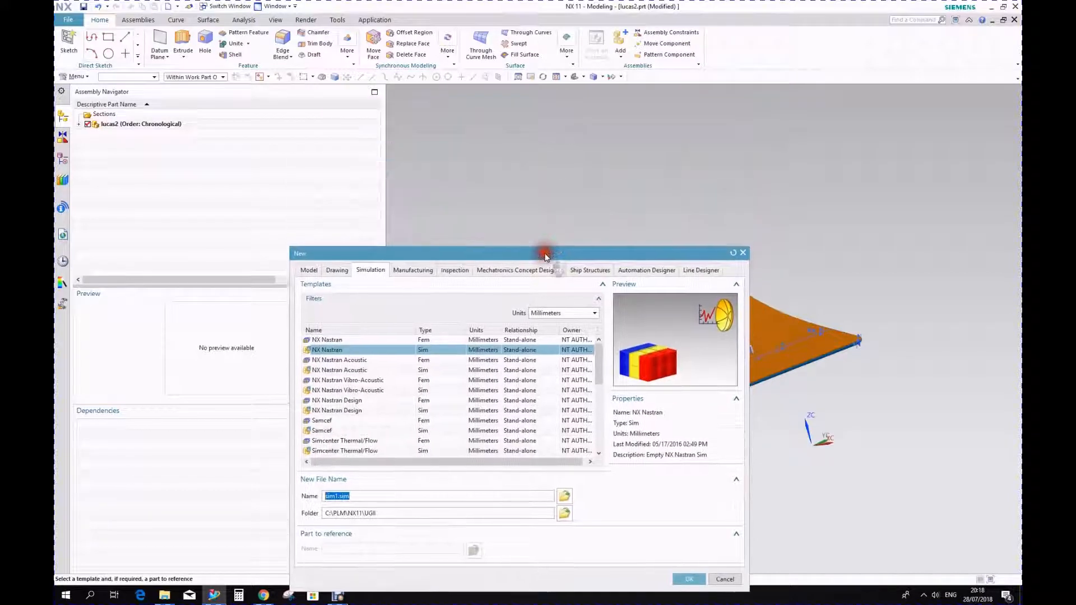
click(425, 340)
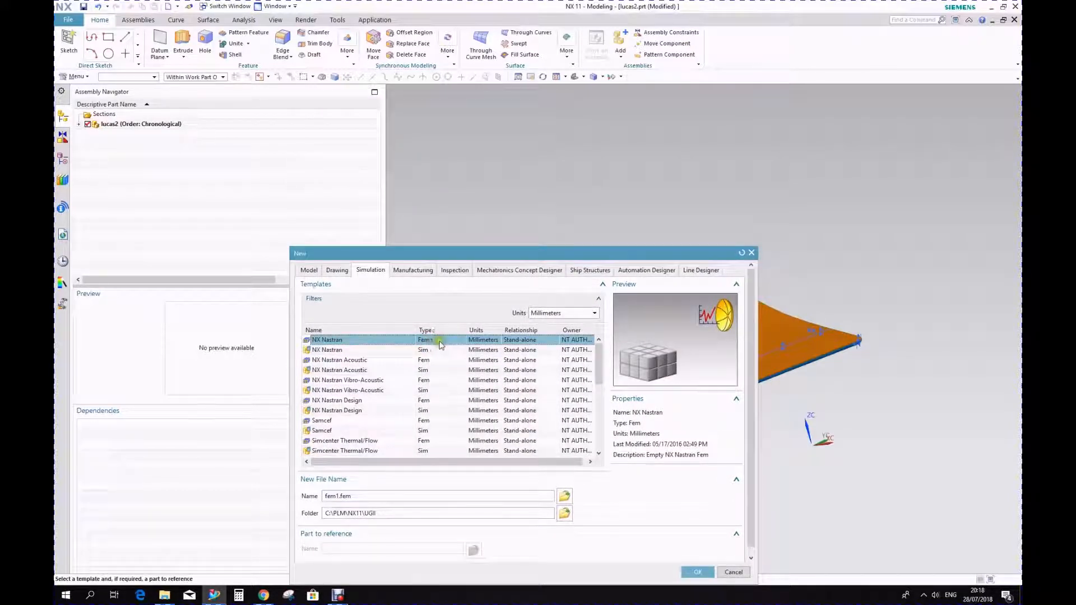
drag(546, 252, 384, 220)
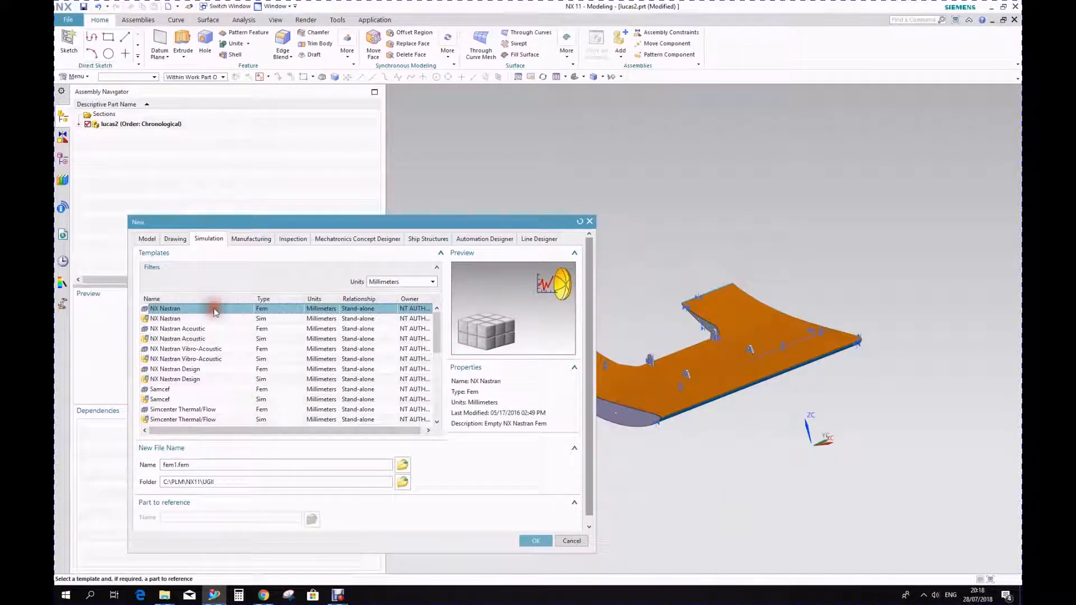
click(270, 319)
click(271, 308)
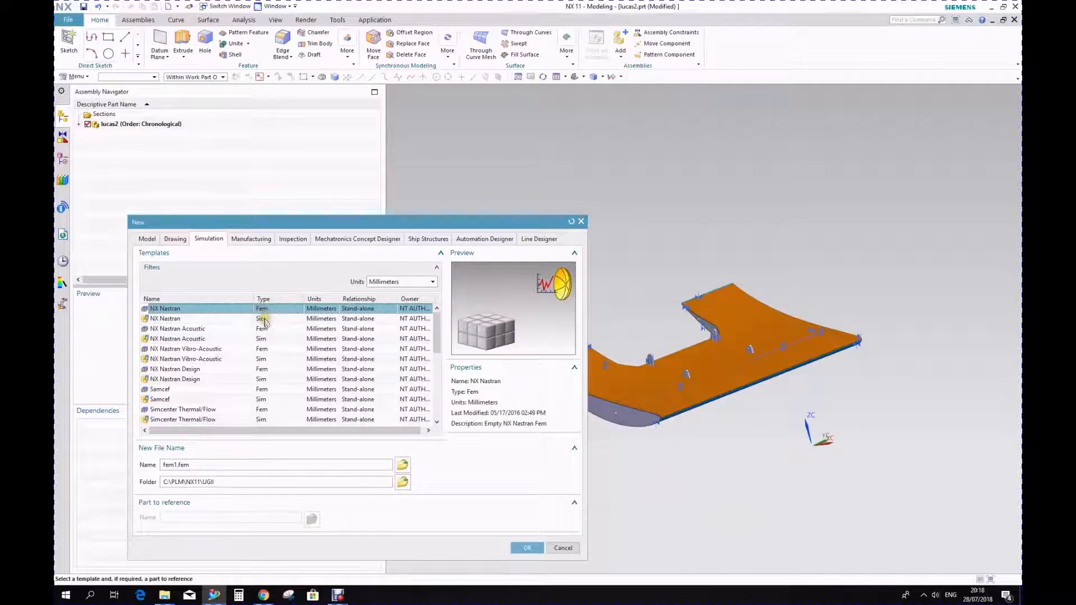
click(265, 320)
click(268, 310)
Set the storage folder to TUTORIAL on the Desktop and create the file as fem1.fem
click(402, 482)
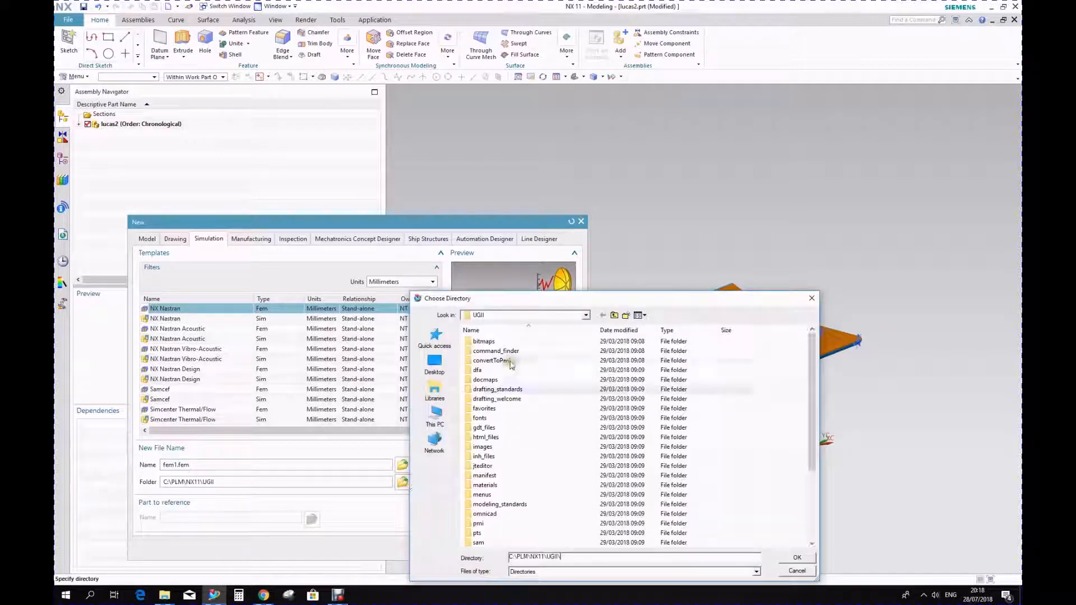
click(435, 364)
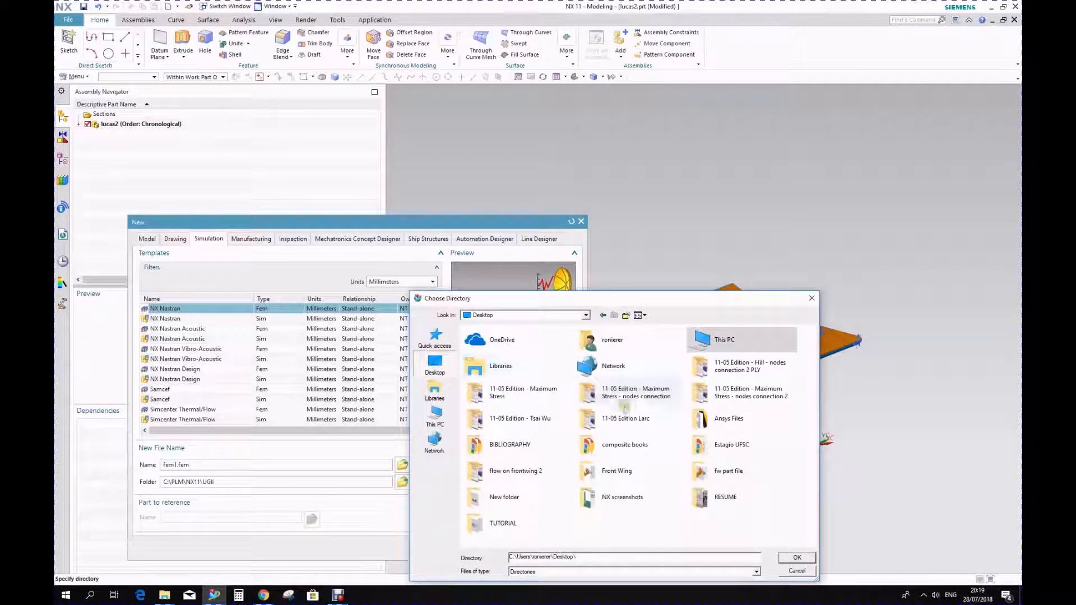
double_click(544, 524)
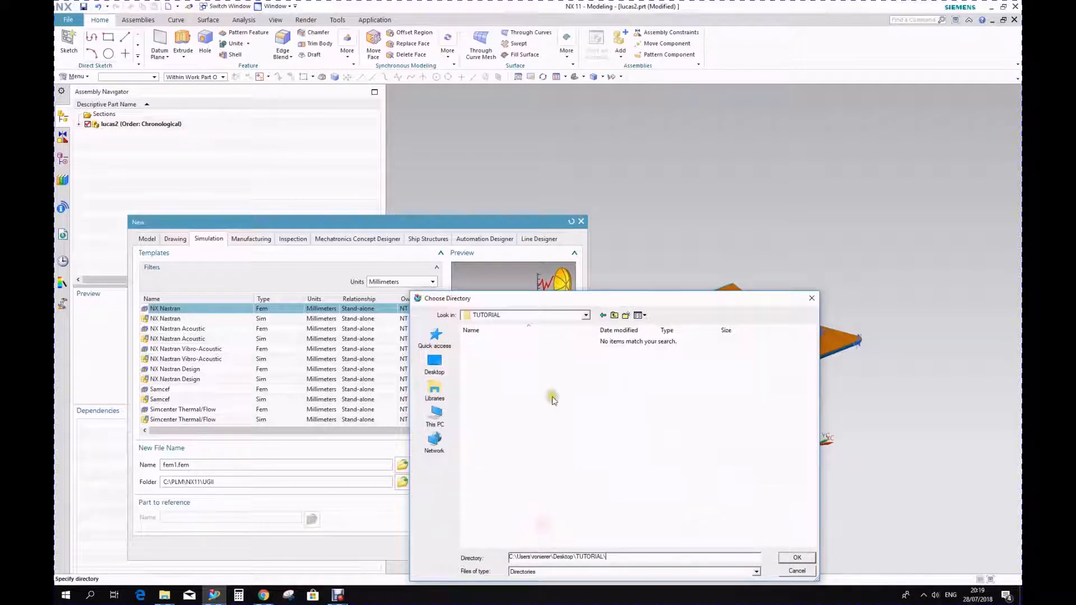
click(786, 558)
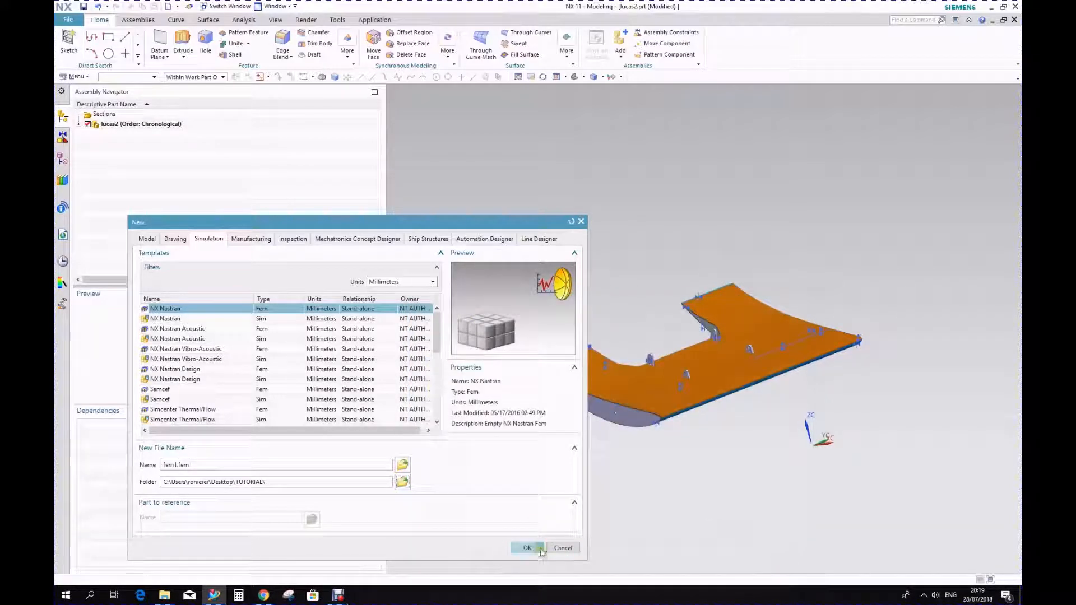
click(528, 549)
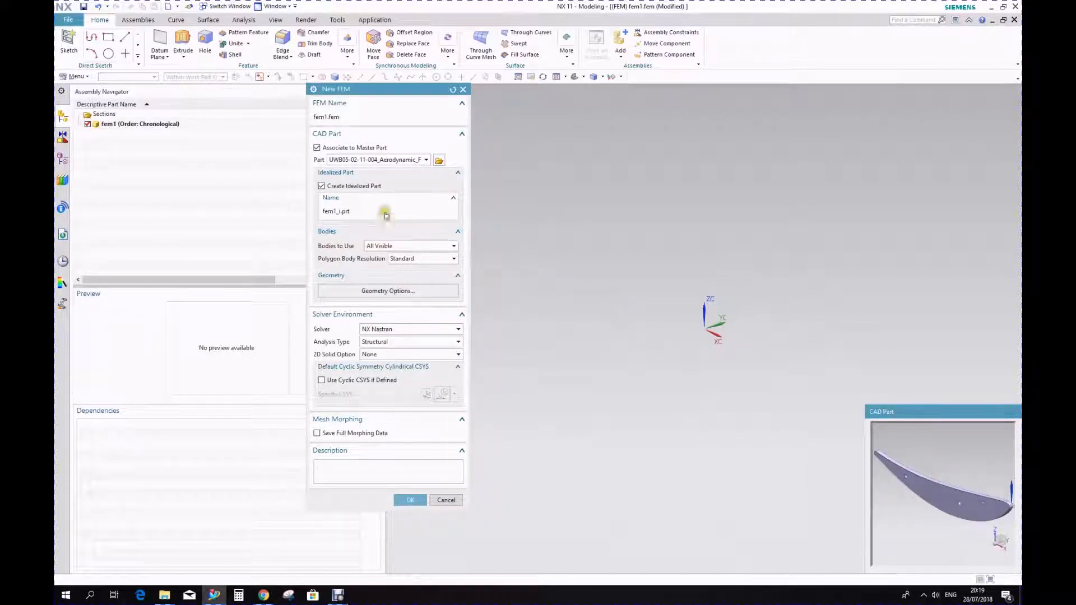
Associate the new FEM with the lucas2 assembly as its CAD part
click(427, 160)
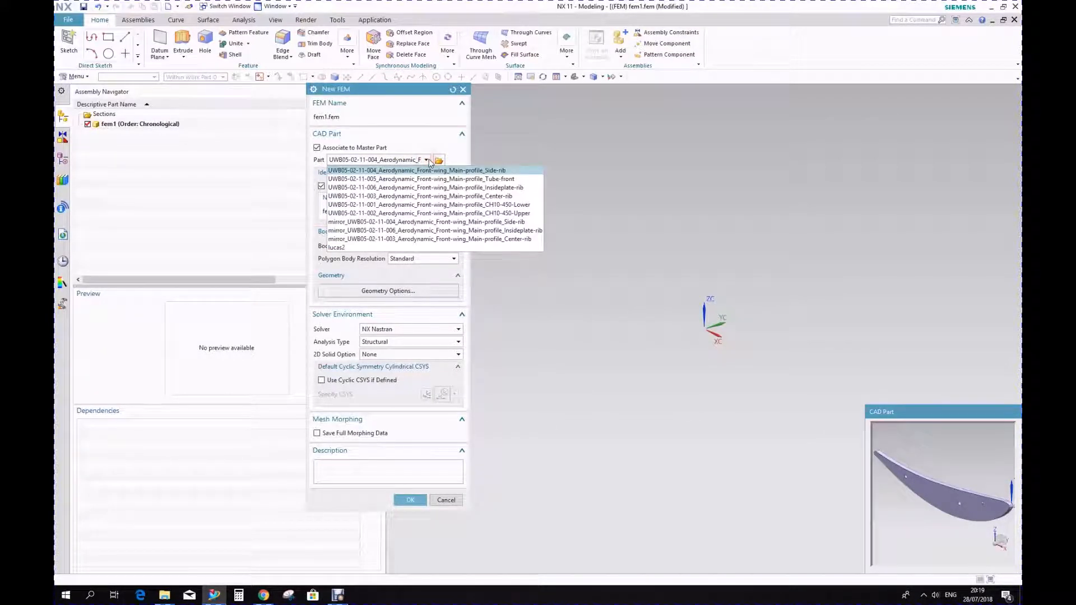
click(407, 247)
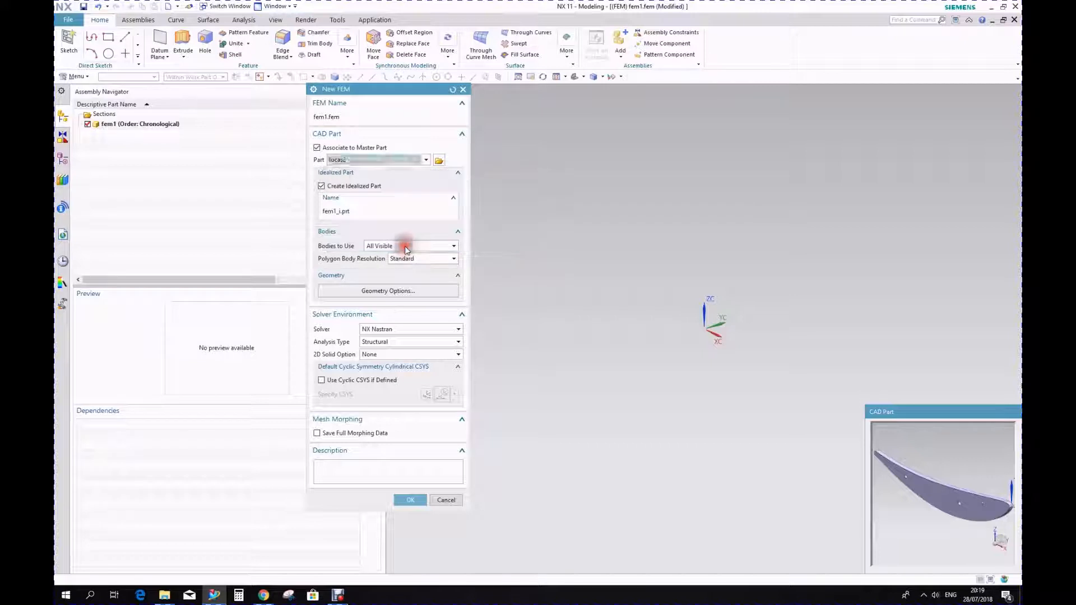
click(365, 161)
drag(370, 89, 532, 131)
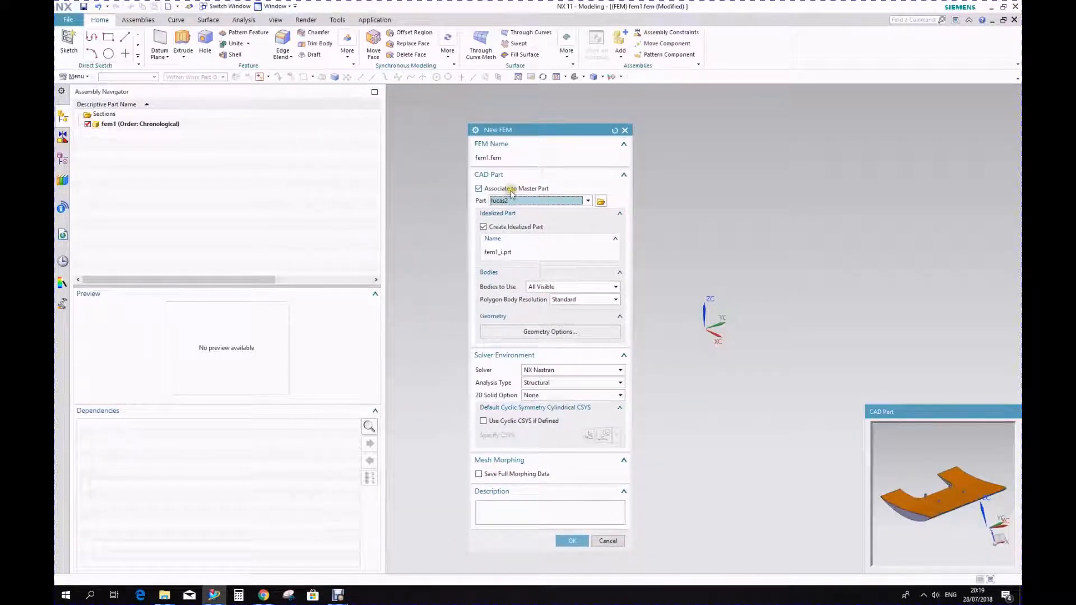
Create the structural NX Nastran FEM with idealized part fem1_i.prt, all visible bodies and standard polygon body resolution
click(513, 227)
click(503, 253)
click(499, 255)
click(563, 287)
click(563, 287)
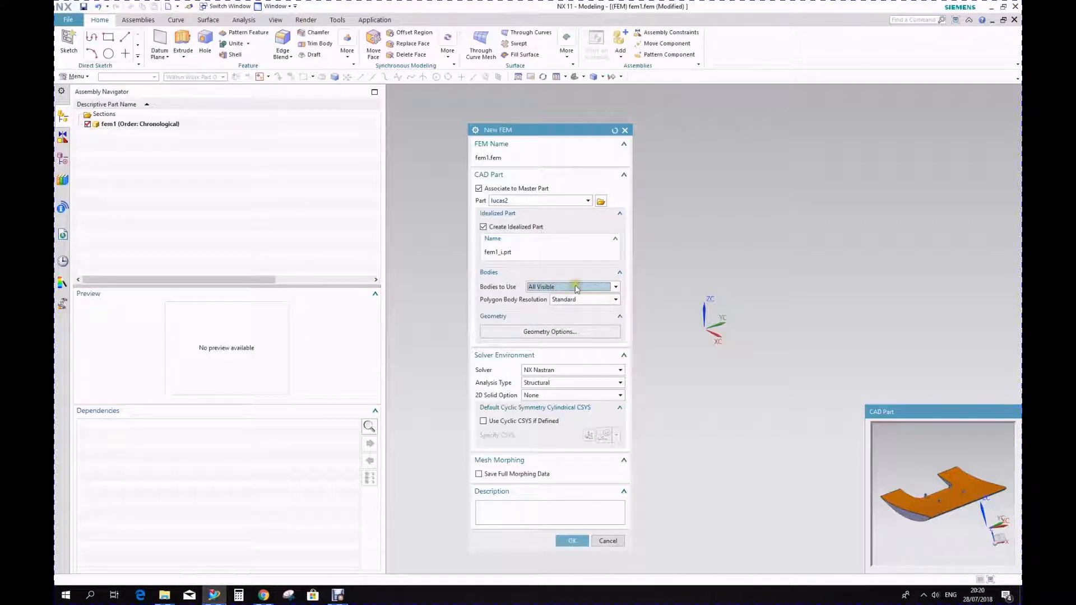
click(577, 288)
click(578, 293)
click(599, 300)
click(601, 306)
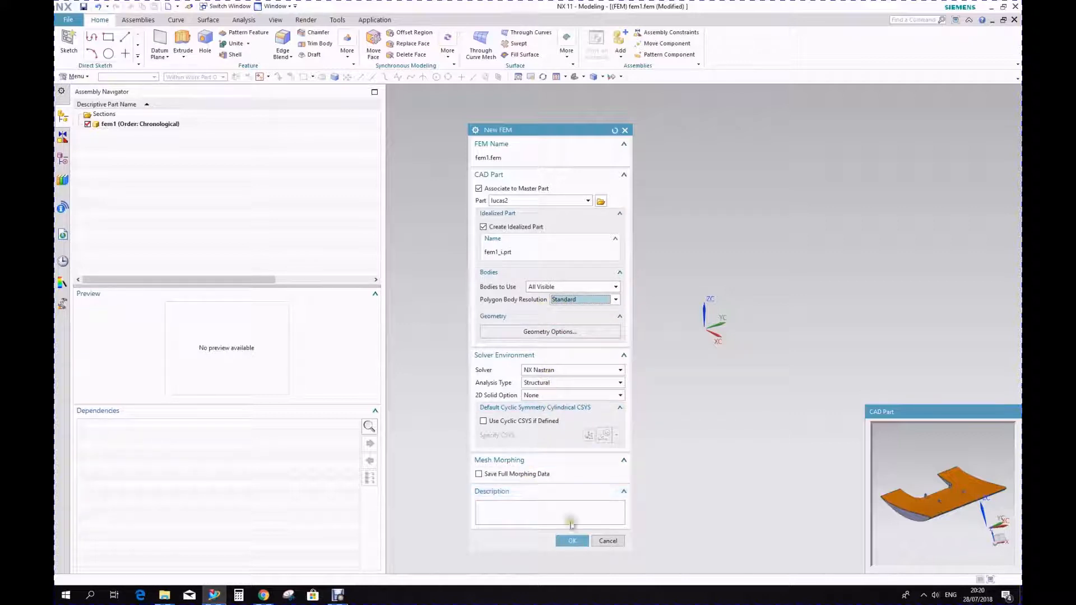
click(571, 540)
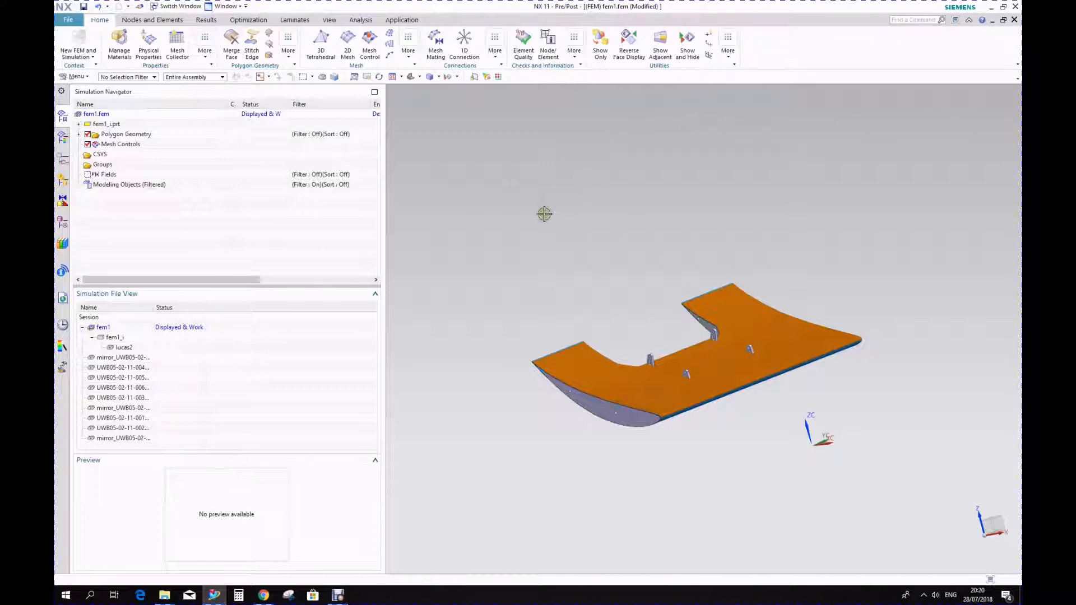
Switch to lucas2.prt to review its available applications and modeling tools, and return to fem1.fem
key(ctrl+Tab)
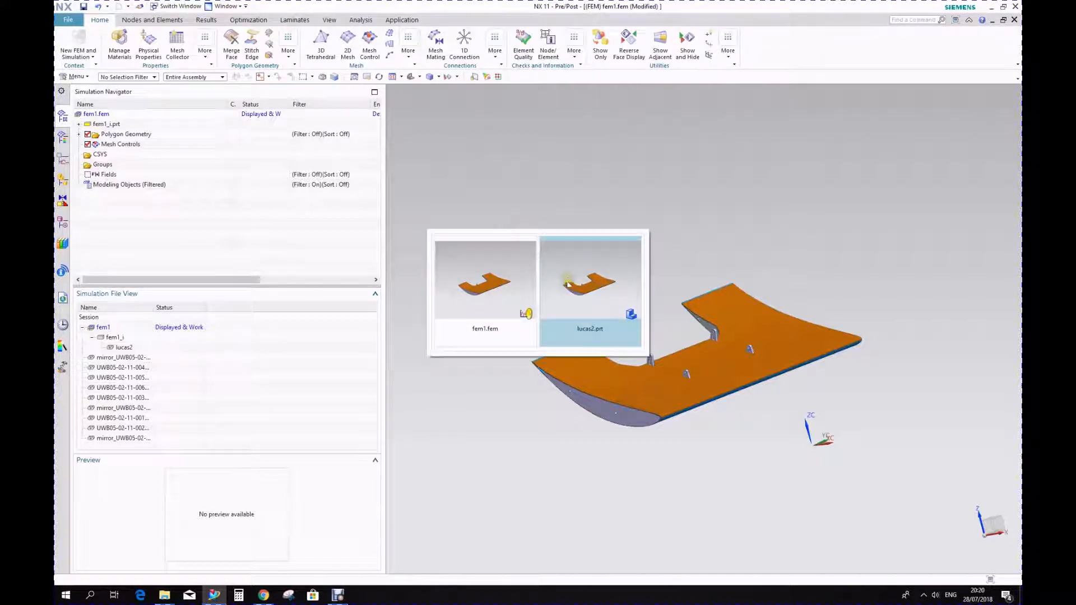
click(568, 281)
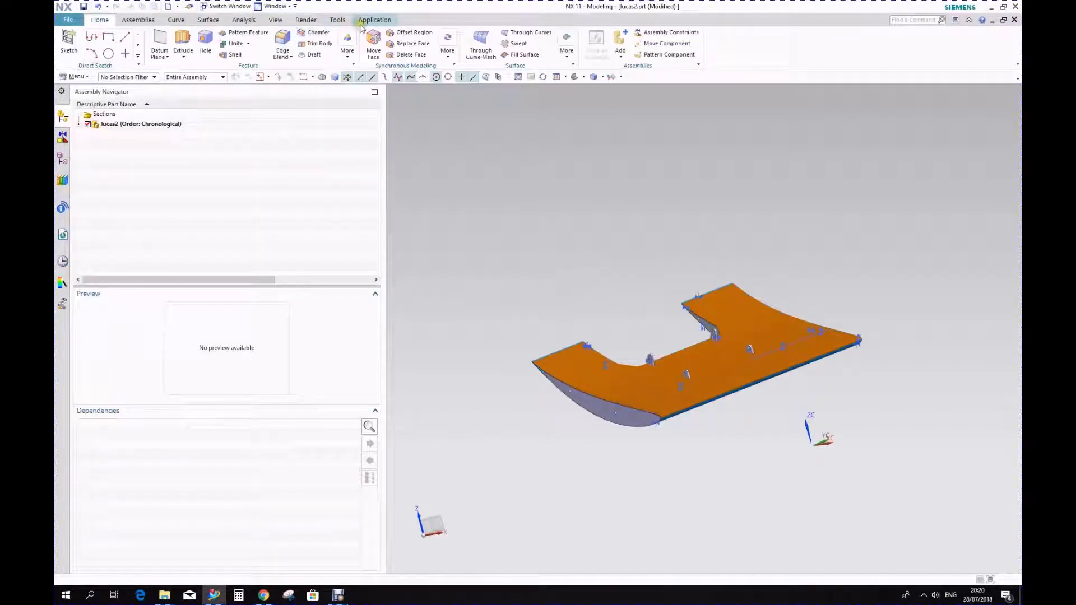
click(374, 20)
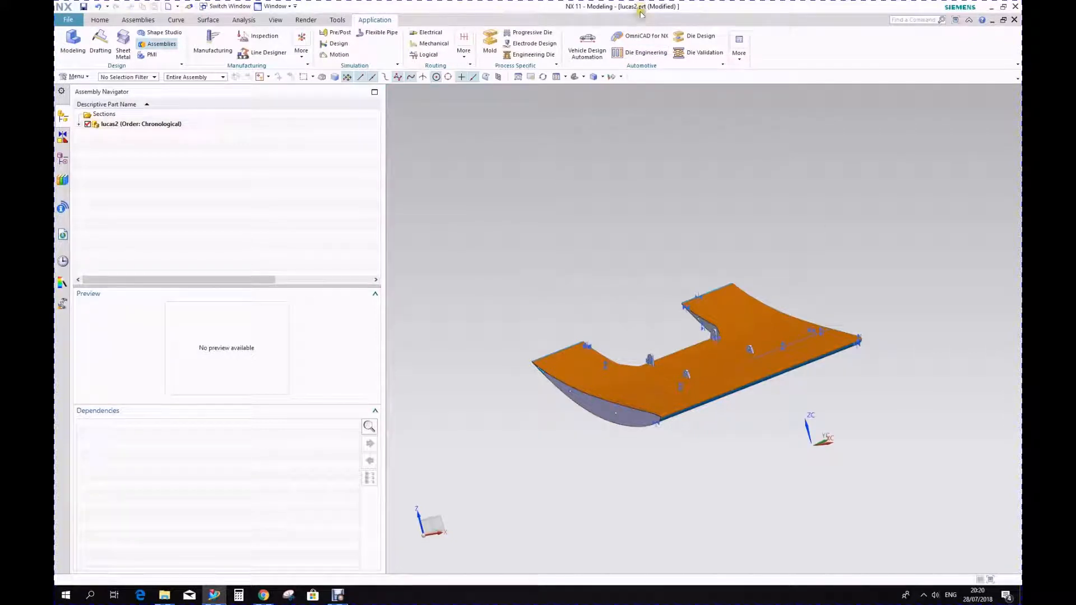
click(100, 20)
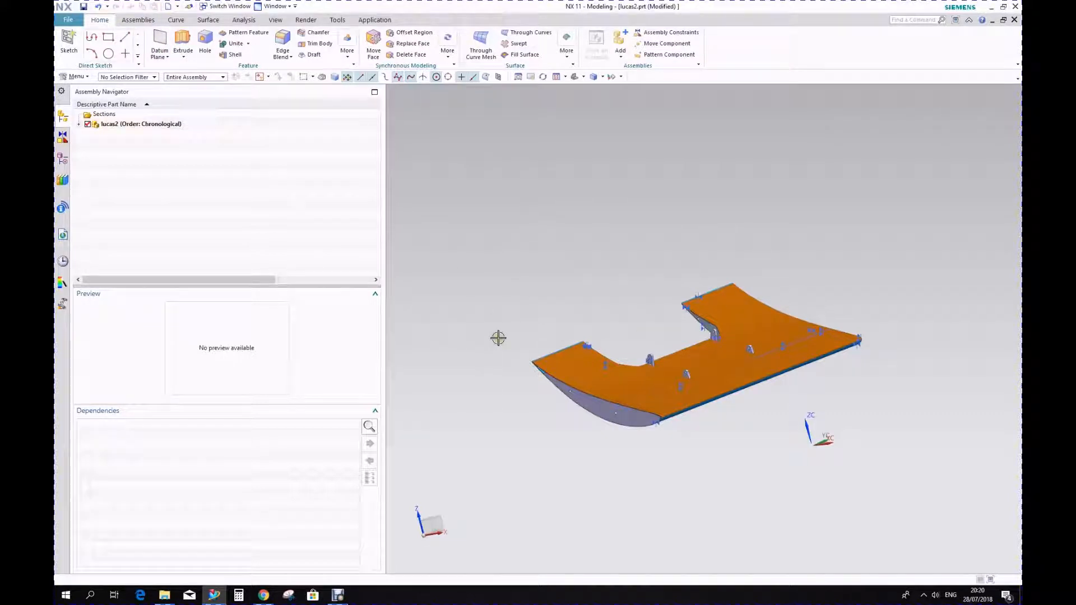
key(ctrl+Tab)
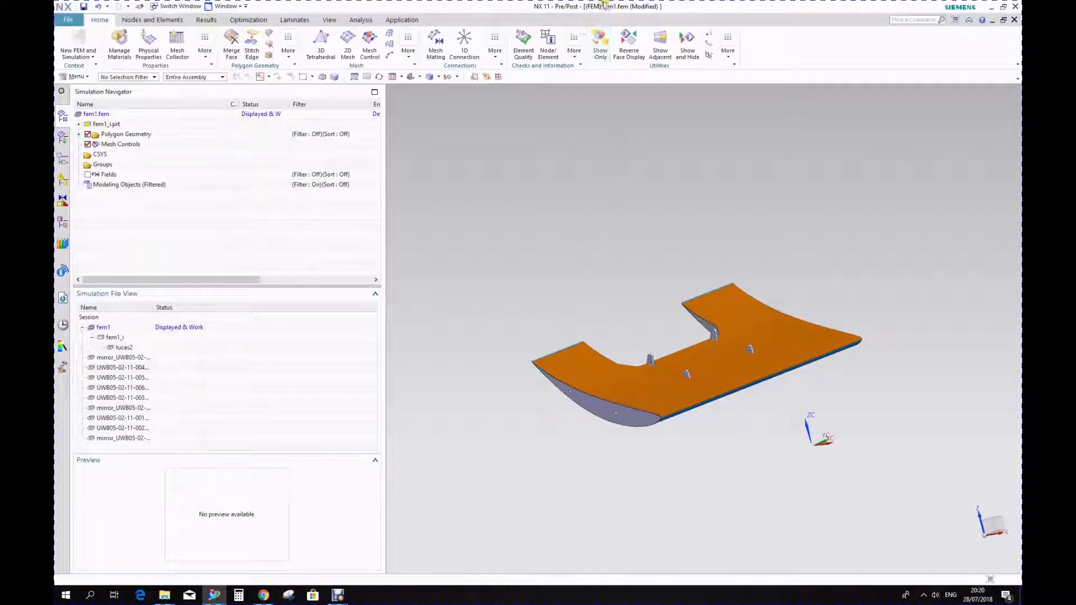
Examine the fem1.fem structure, expanding and collapsing the idealized part fem1_i.prt to see its source part
click(98, 114)
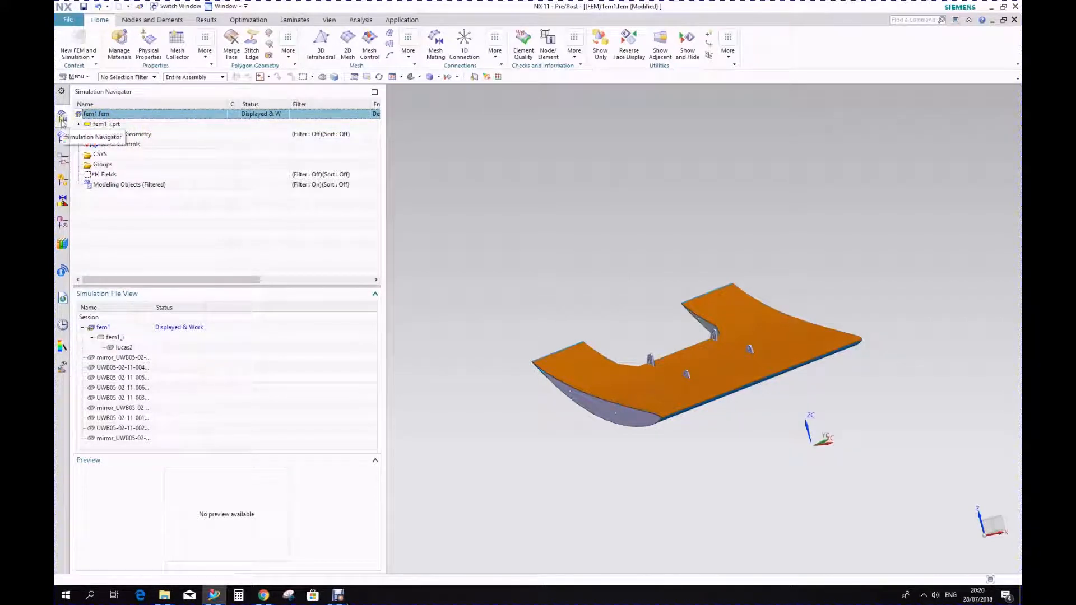
click(117, 125)
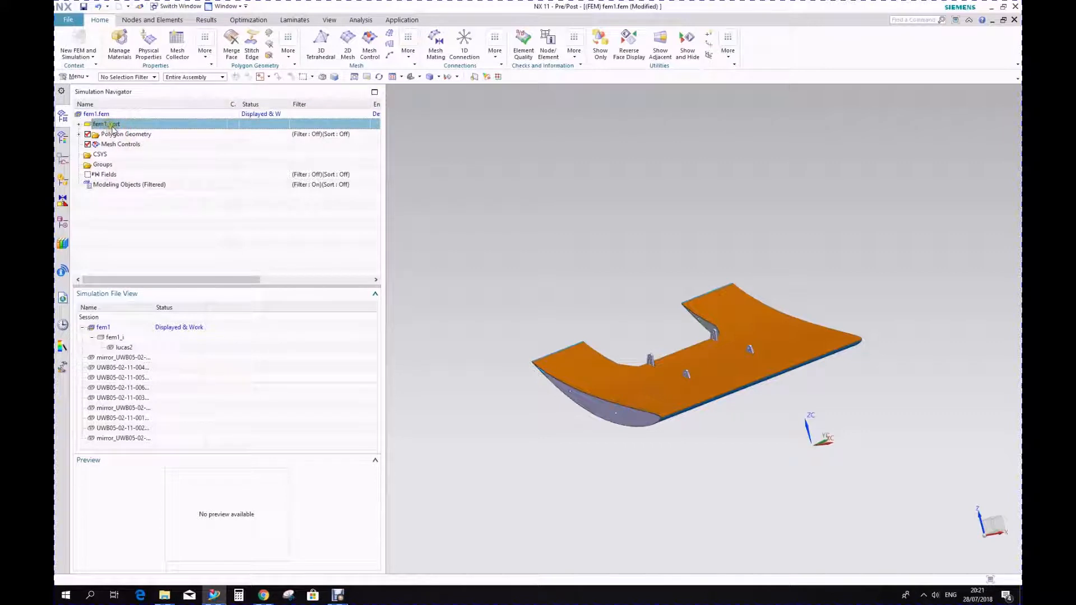
click(79, 123)
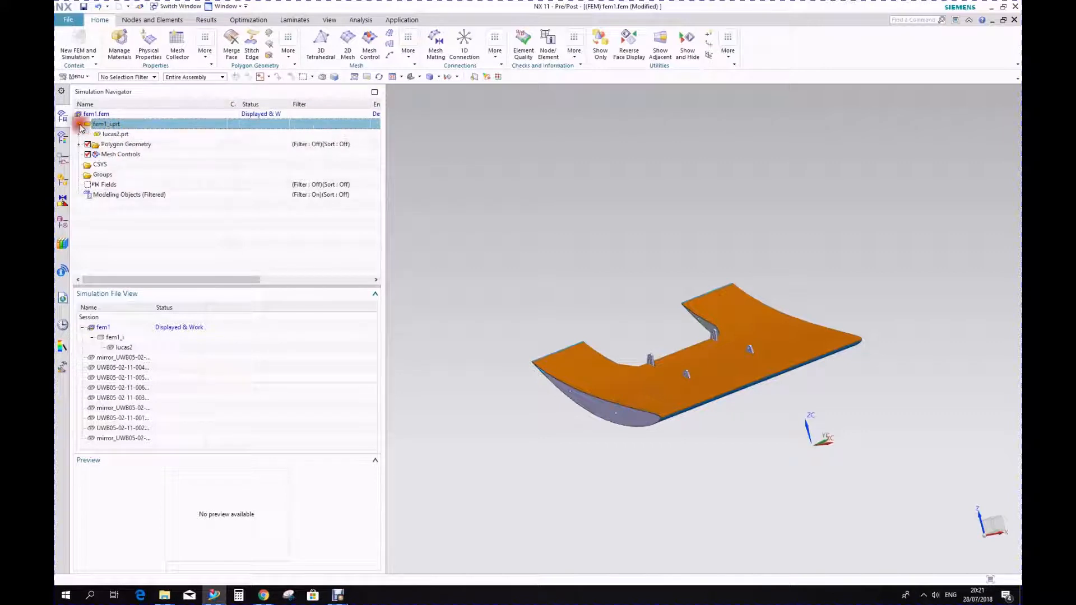
click(78, 124)
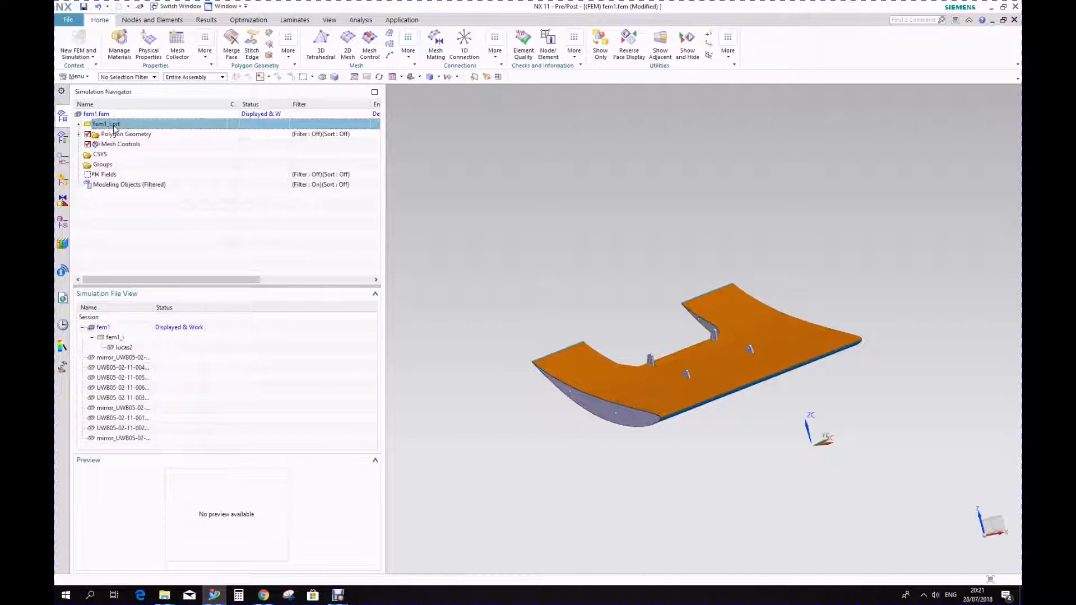
Open the idealized part fem1_i.prt, acknowledge the geometry warning, and keep it displayed after checking the open parts
double_click(114, 124)
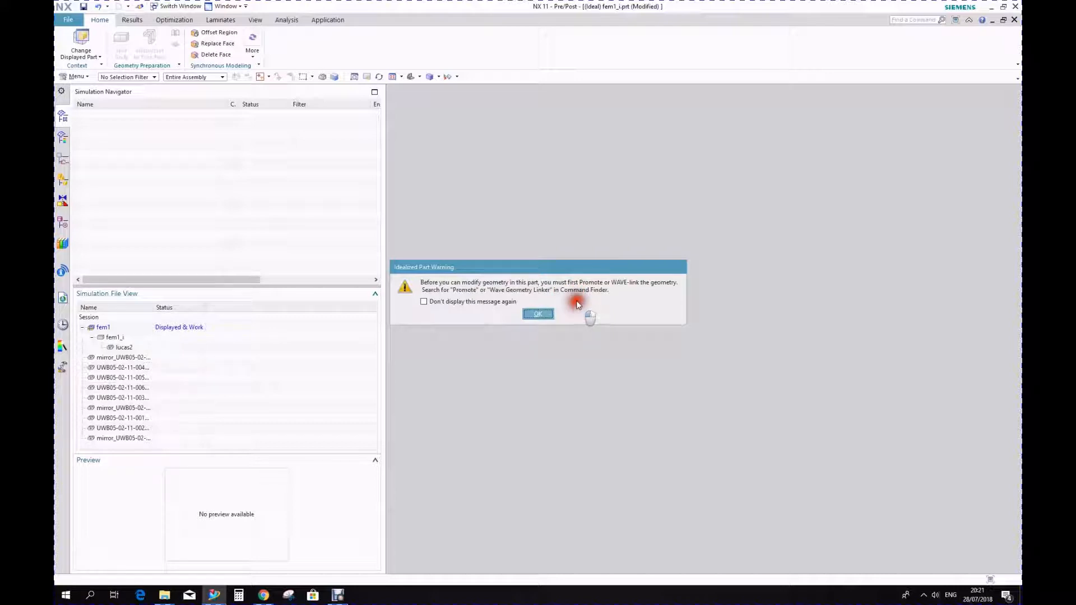
click(545, 315)
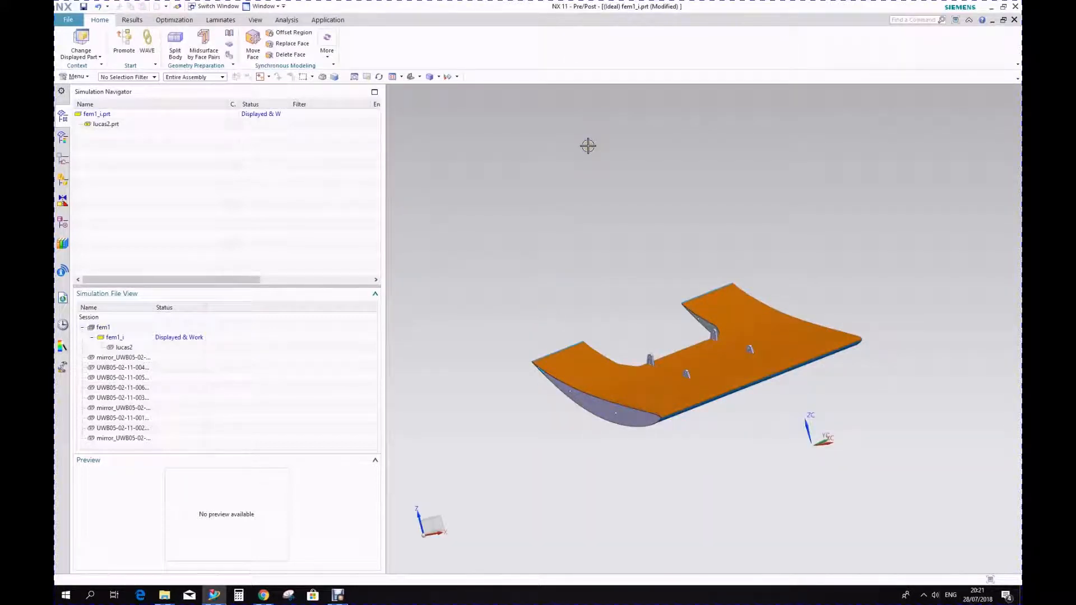
key(ctrl+Tab)
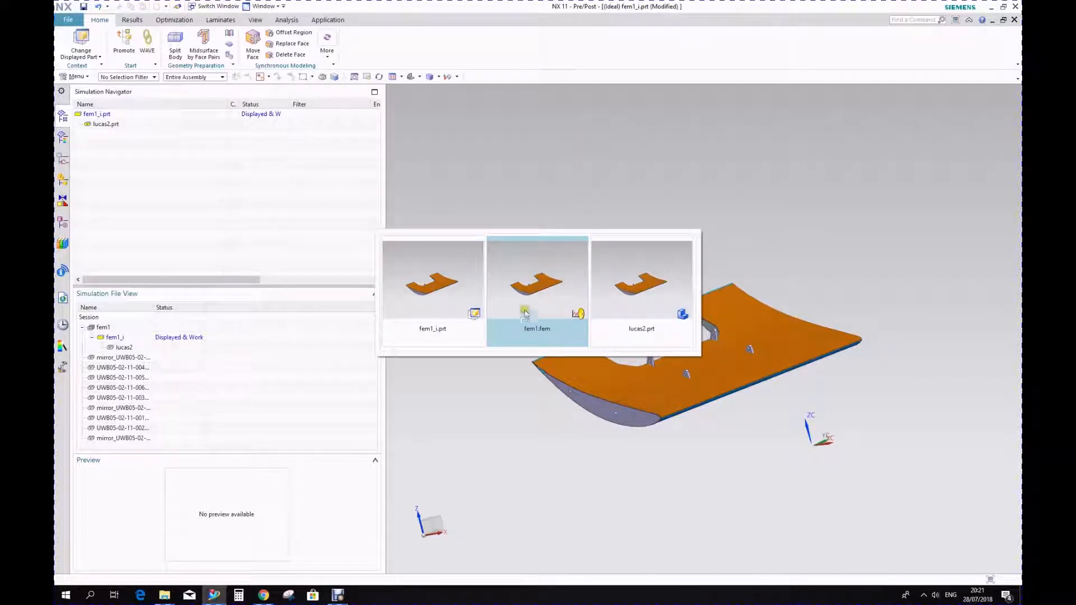
click(432, 289)
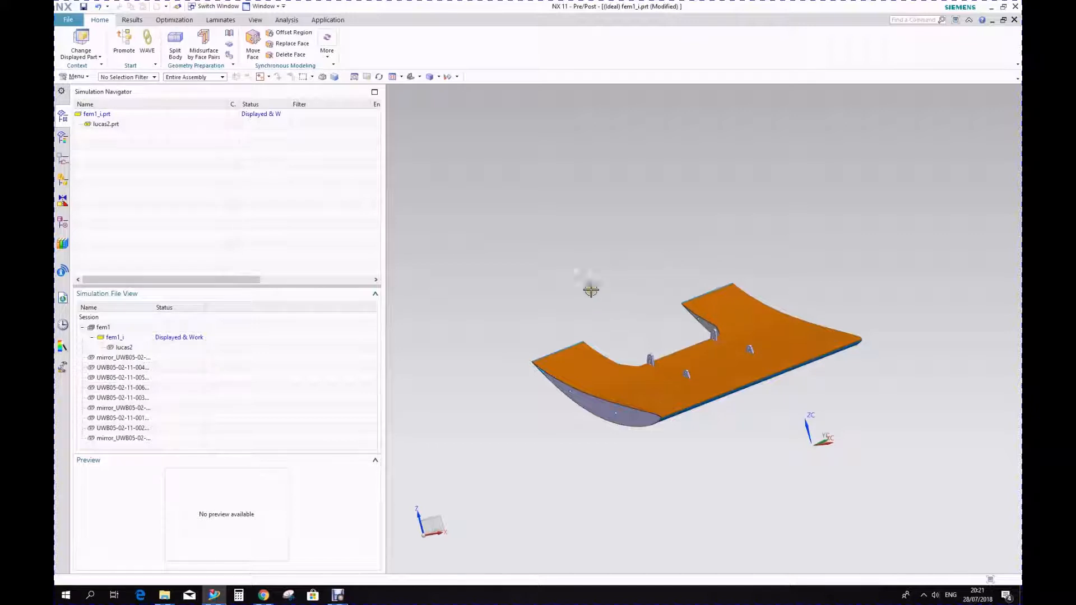
Select lucas2.prt under the idealized part to highlight and inspect the linked front-wing geometry
click(143, 125)
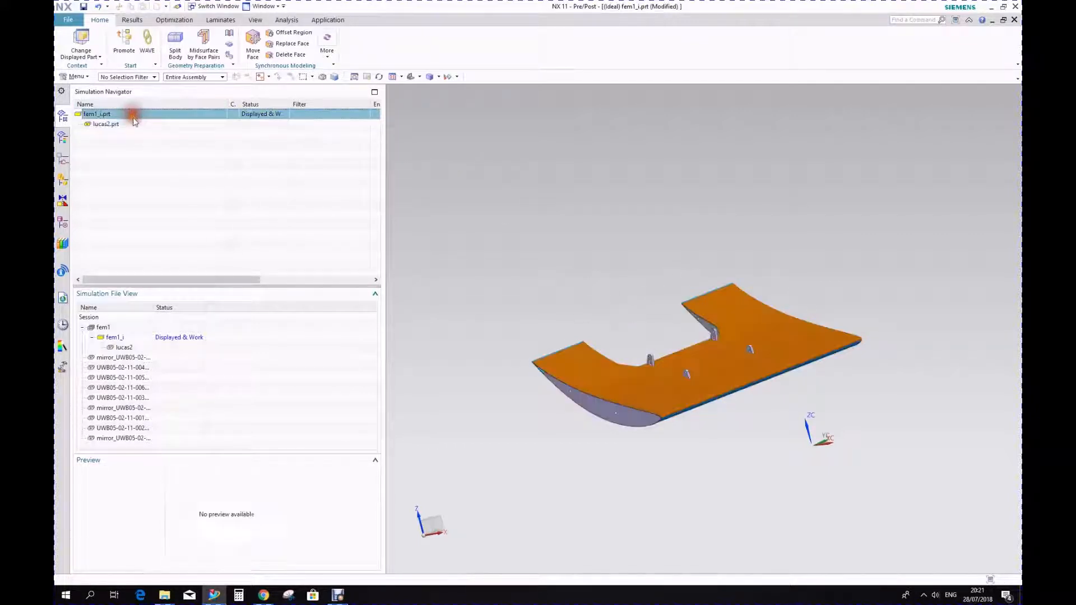
click(620, 269)
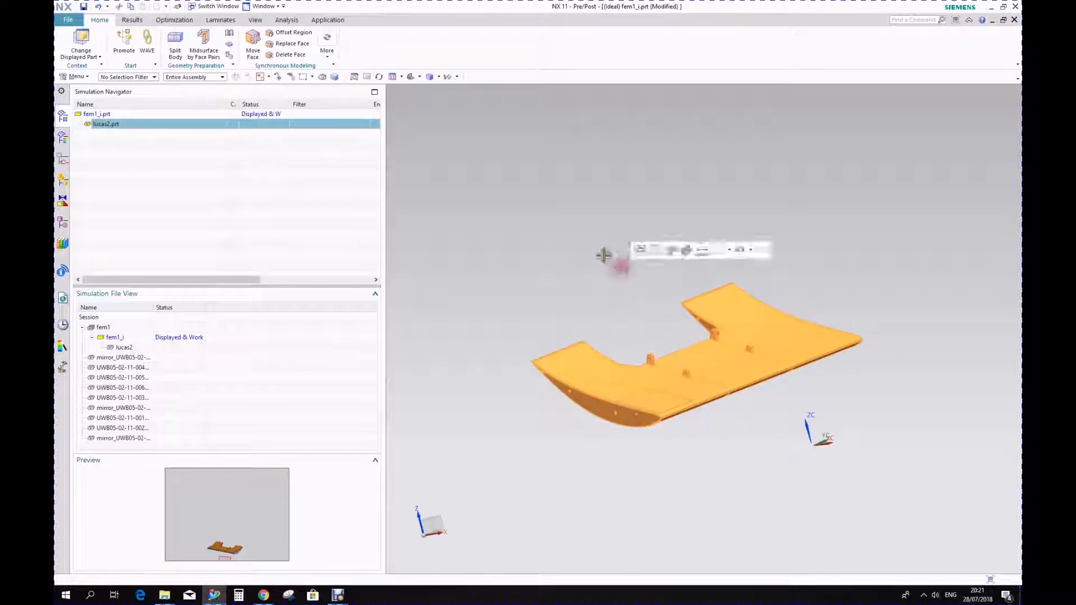
click(137, 115)
click(129, 124)
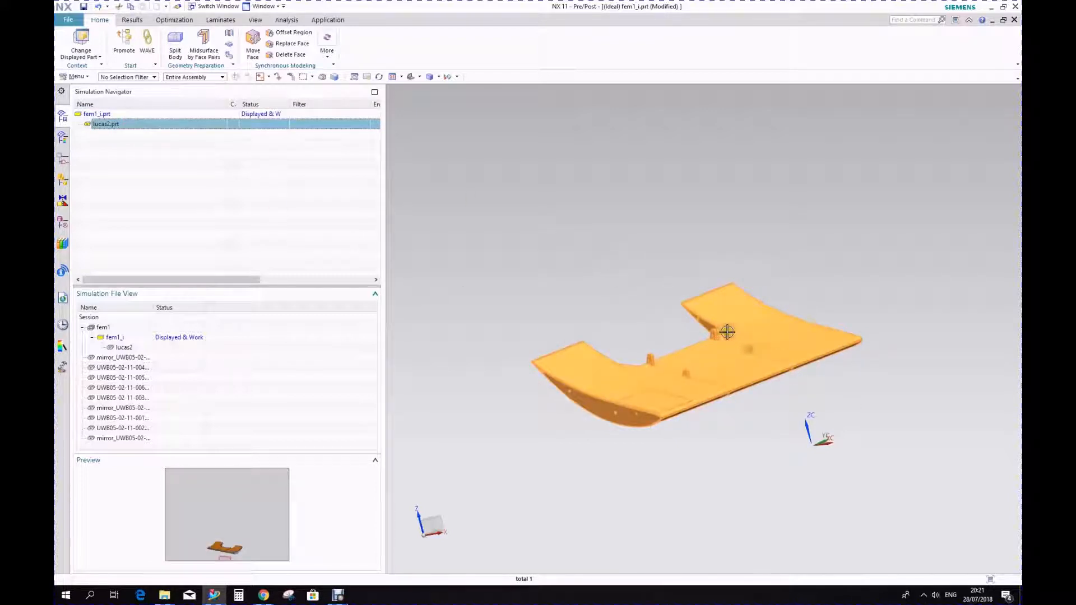
click(533, 265)
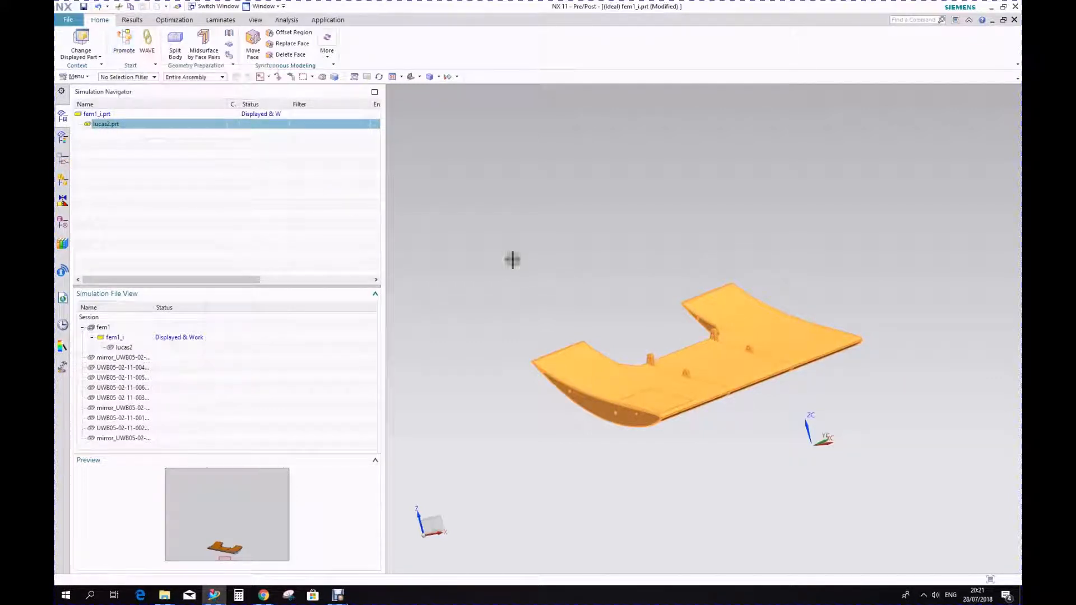
click(752, 385)
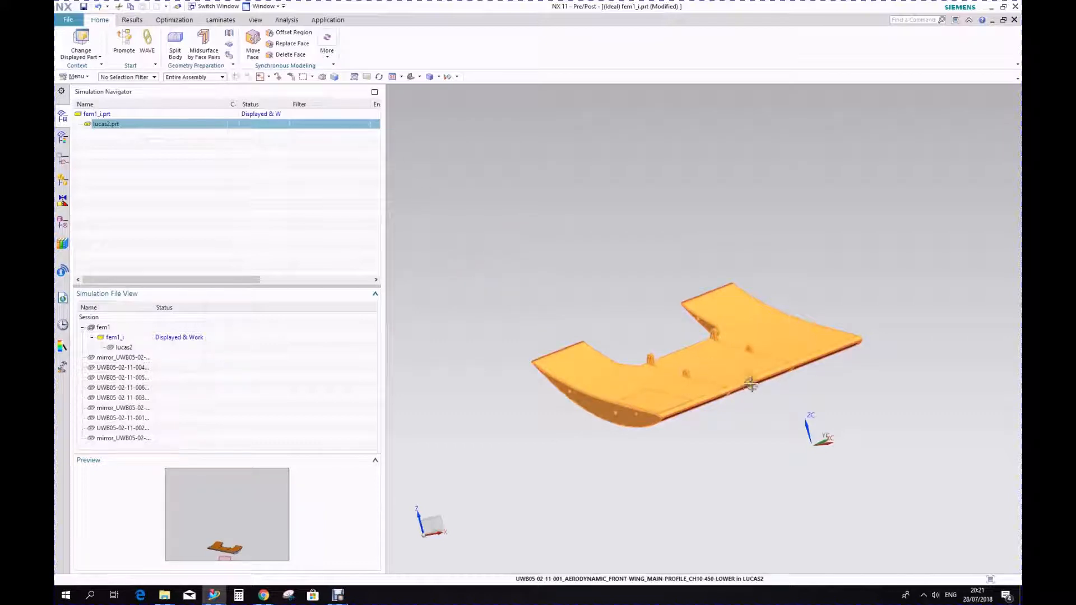
Promote all bodies of the front-wing assembly lucas2 into the idealized part fem1_i.prt
click(746, 291)
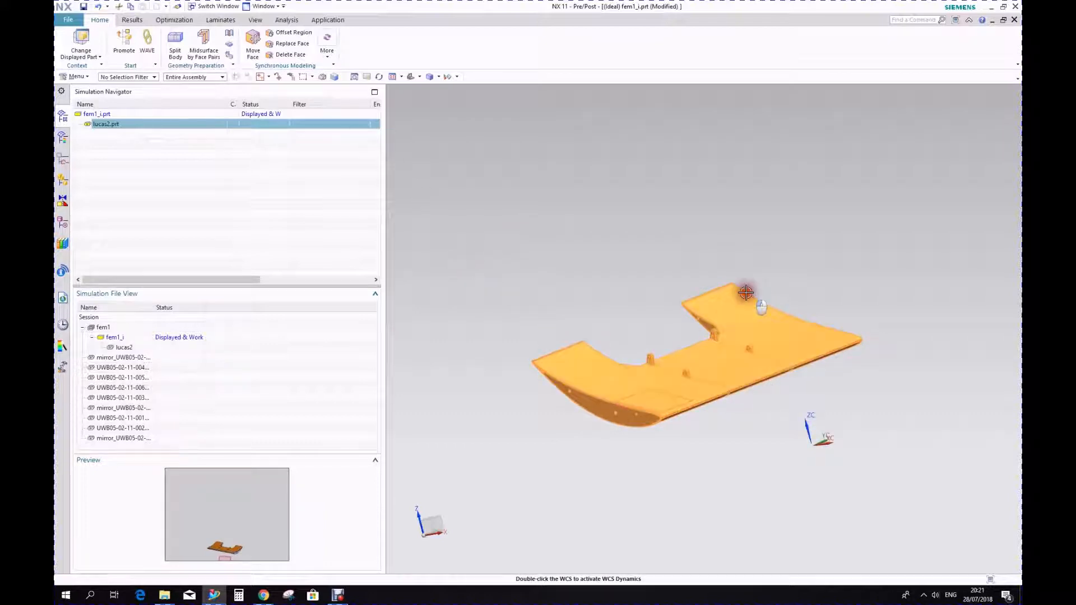
click(90, 115)
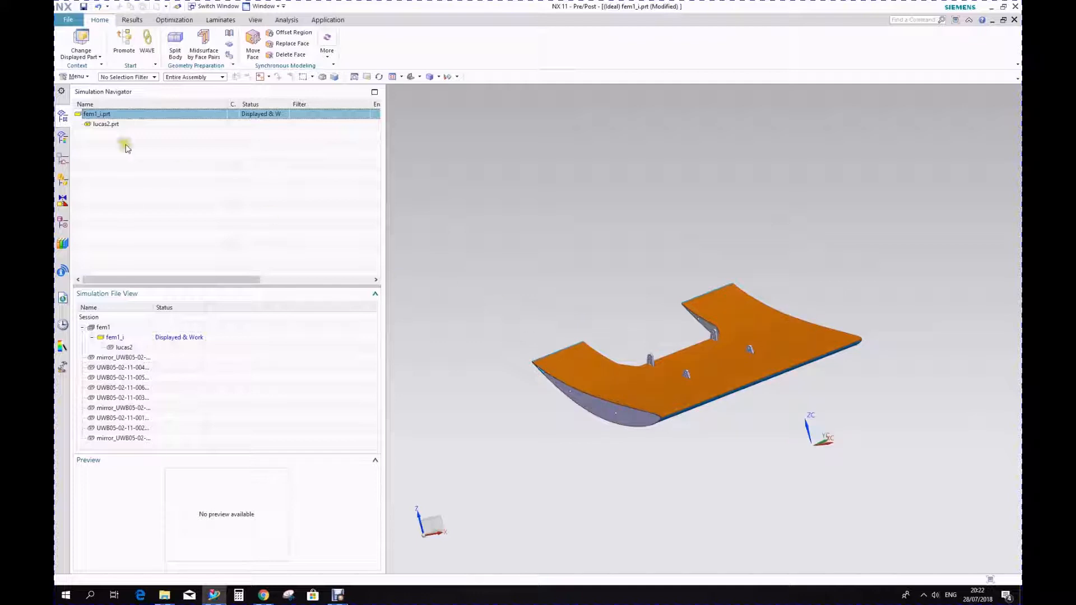
click(125, 43)
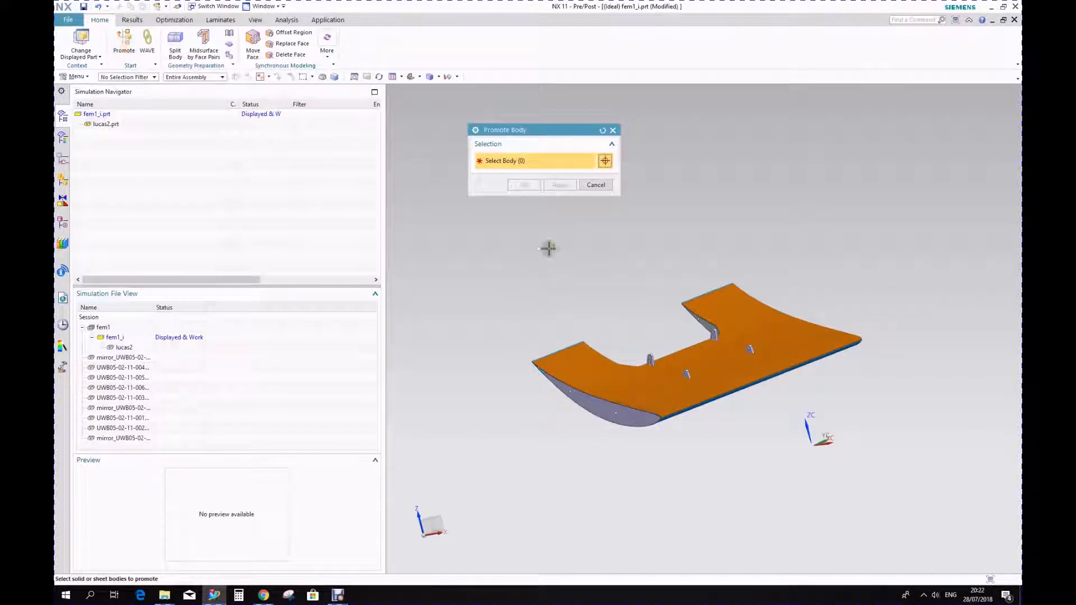
drag(489, 205, 920, 500)
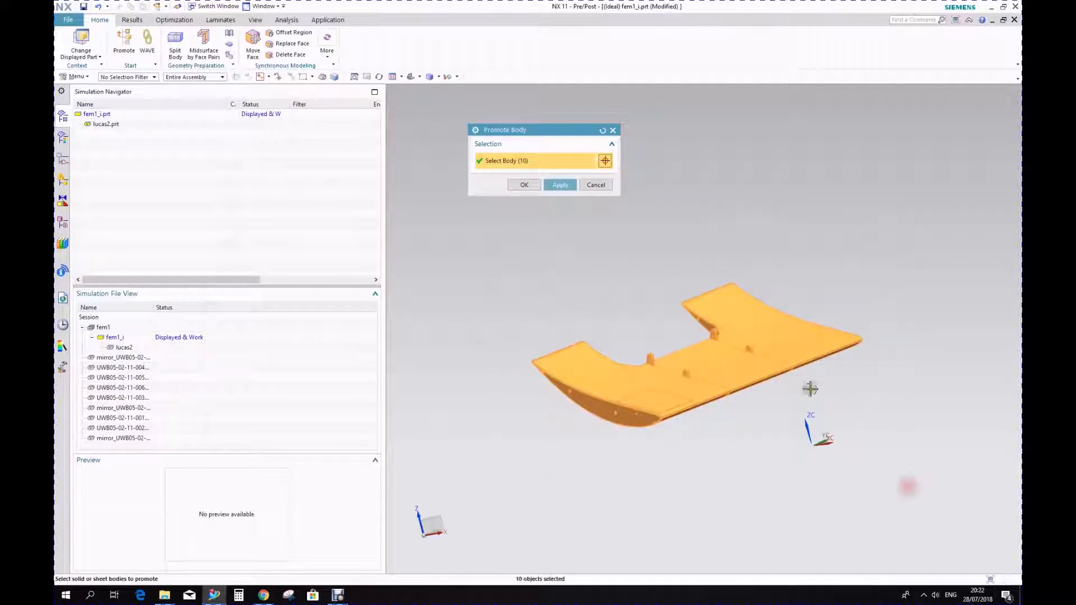
click(524, 184)
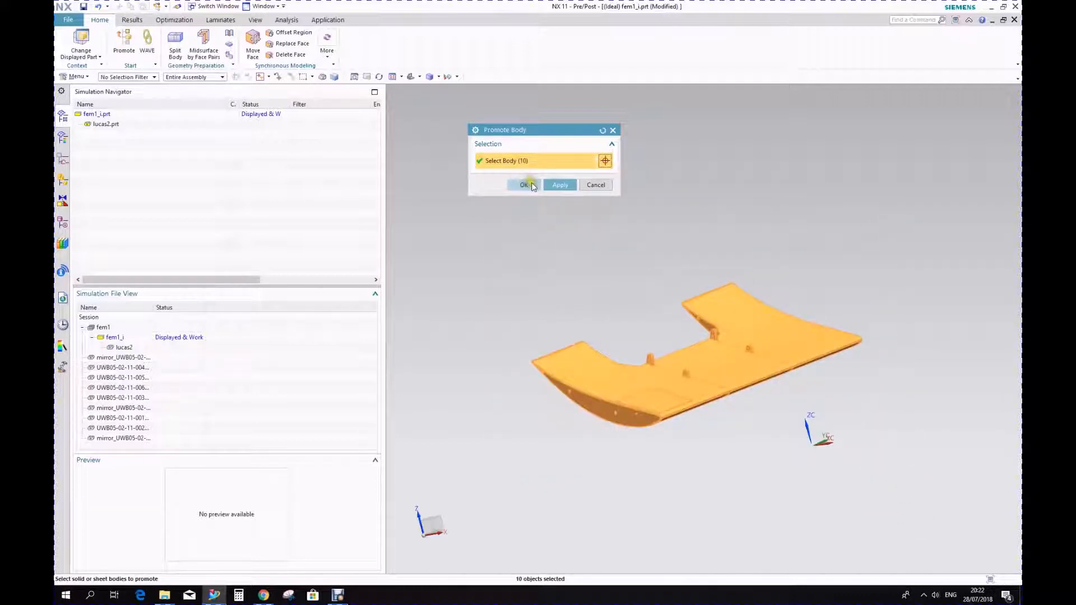
click(553, 185)
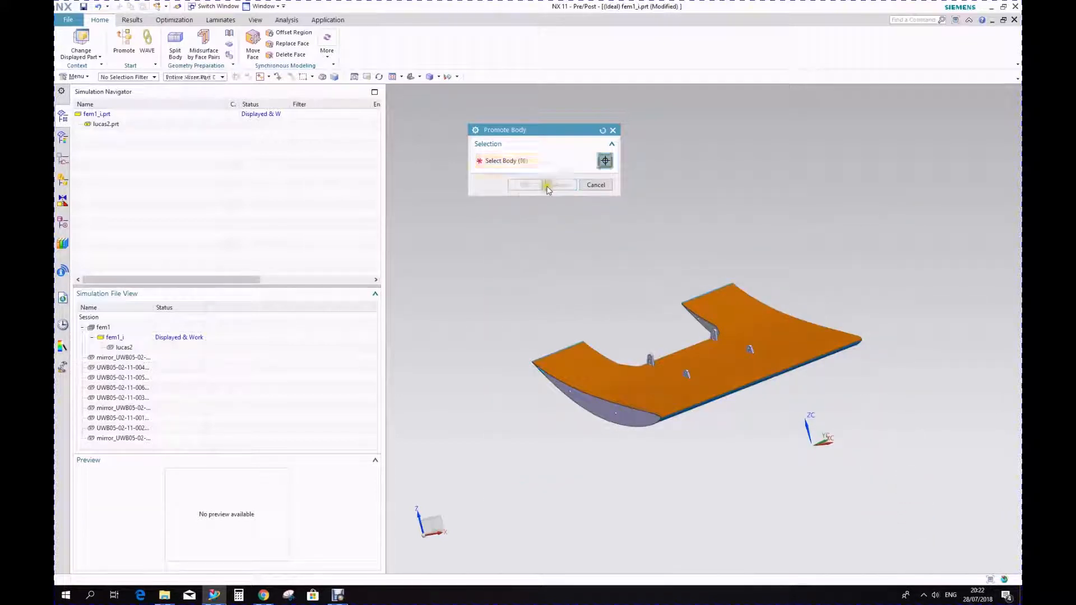
click(529, 185)
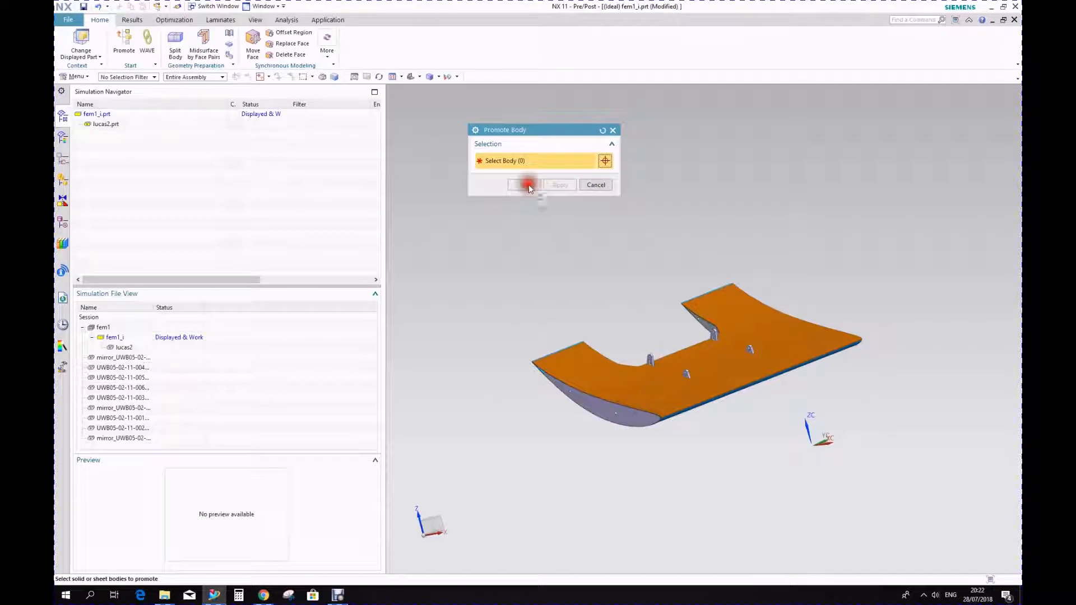
click(613, 130)
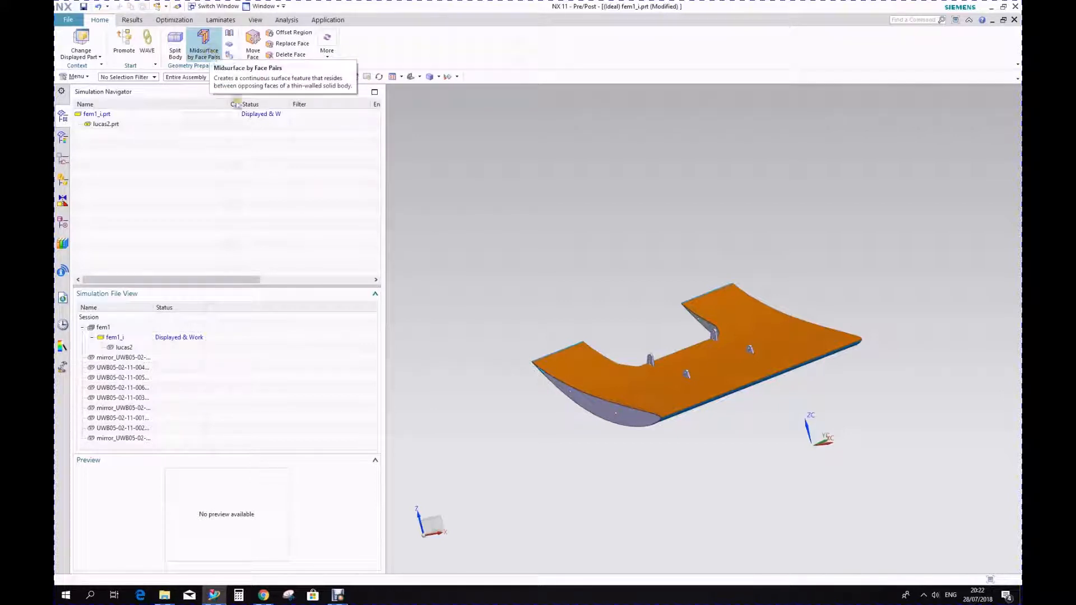
Examine fem1_i and its component lucas2 in the assembly structure, expanding lucas2 to list its components
click(667, 377)
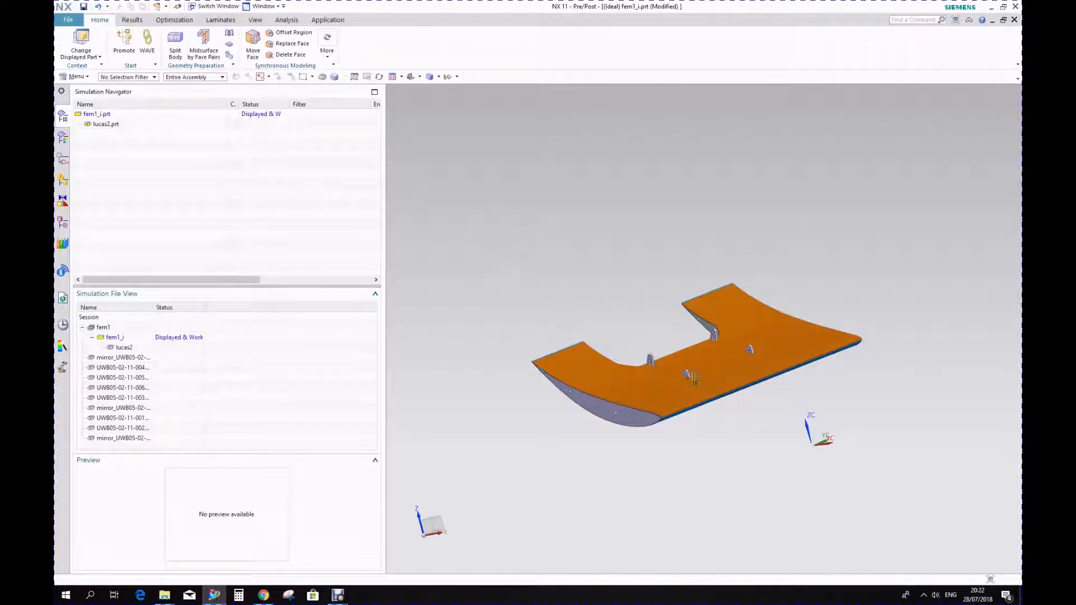
middle_drag(781, 425, 596, 334)
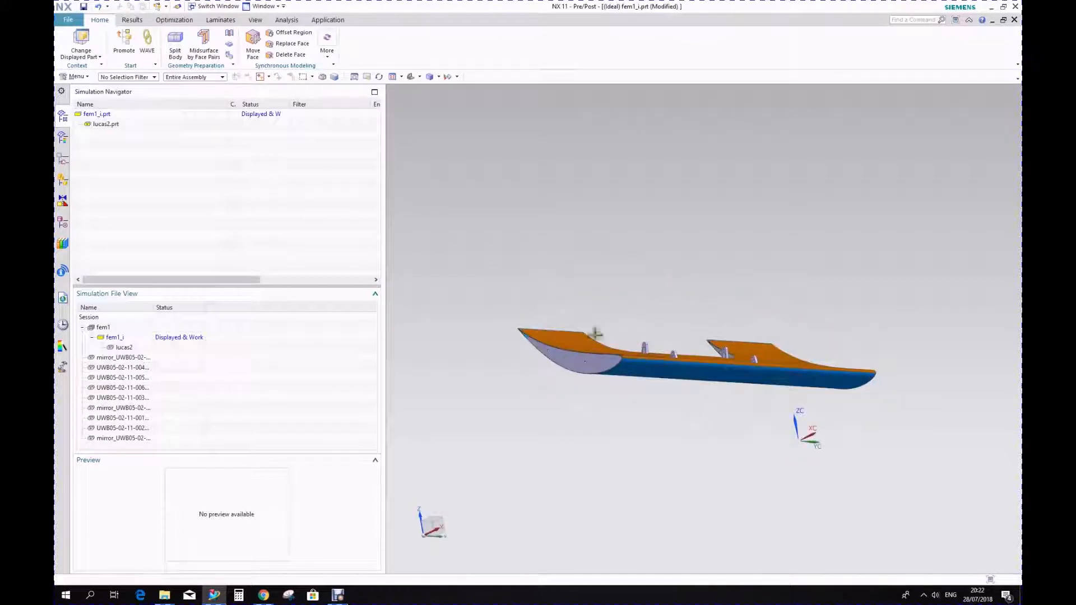
middle_drag(635, 409, 609, 419)
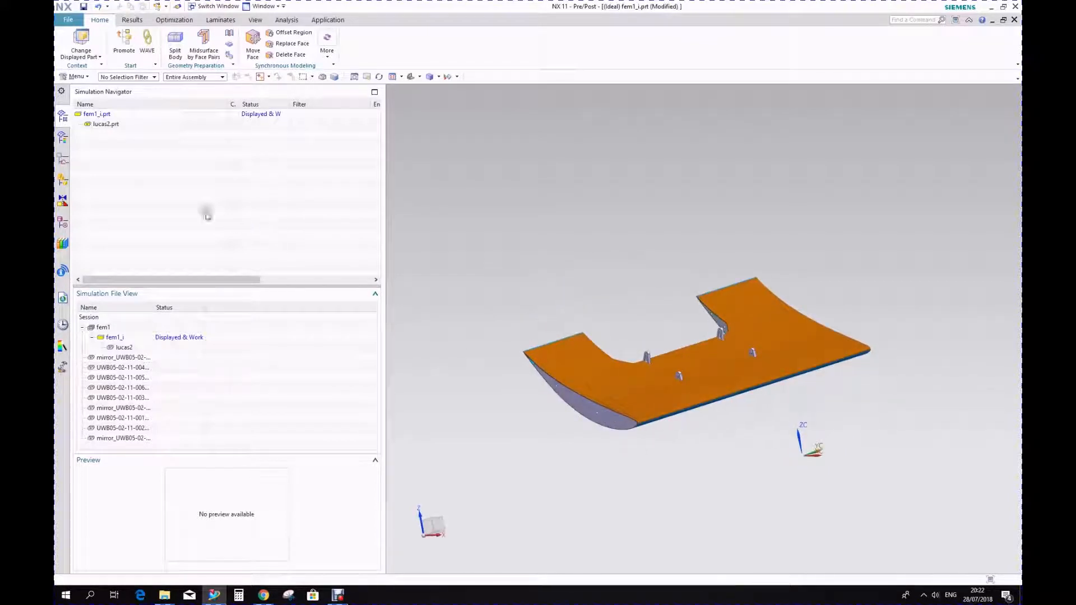
click(64, 138)
click(63, 160)
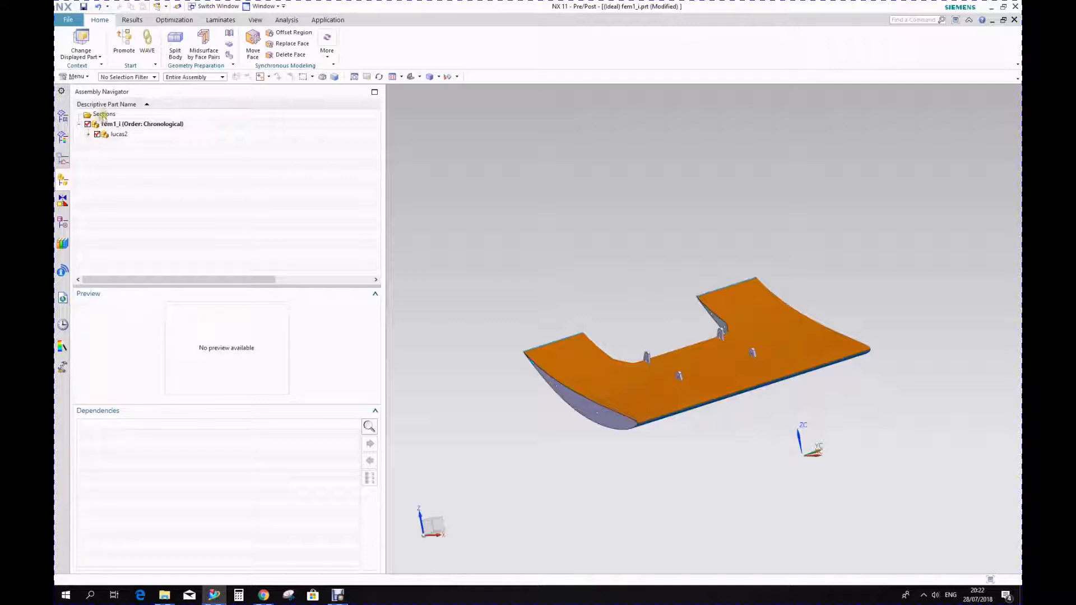
click(119, 134)
click(112, 124)
click(120, 135)
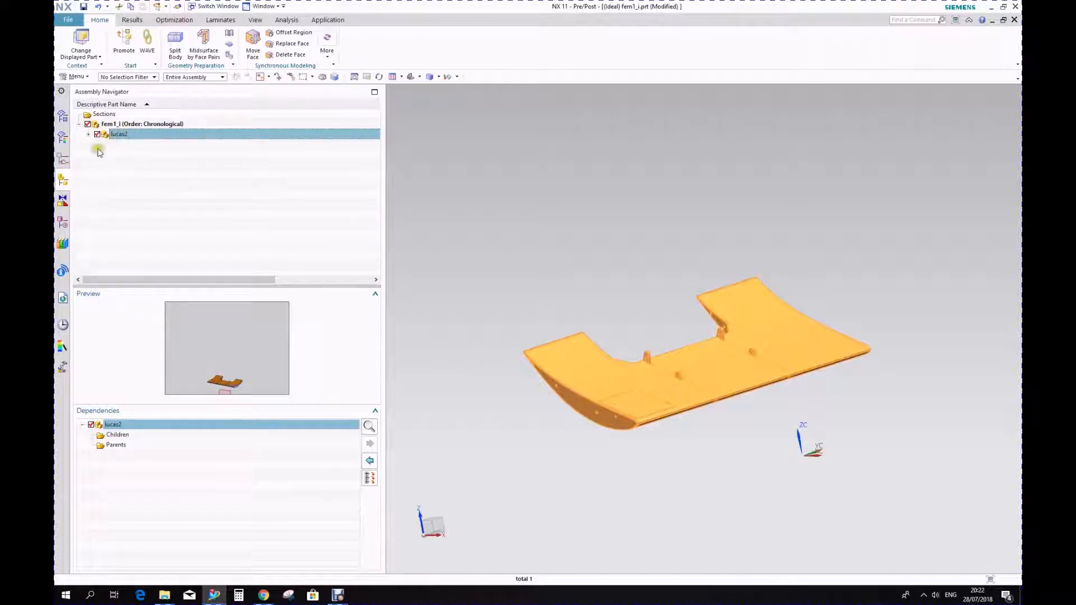
click(123, 125)
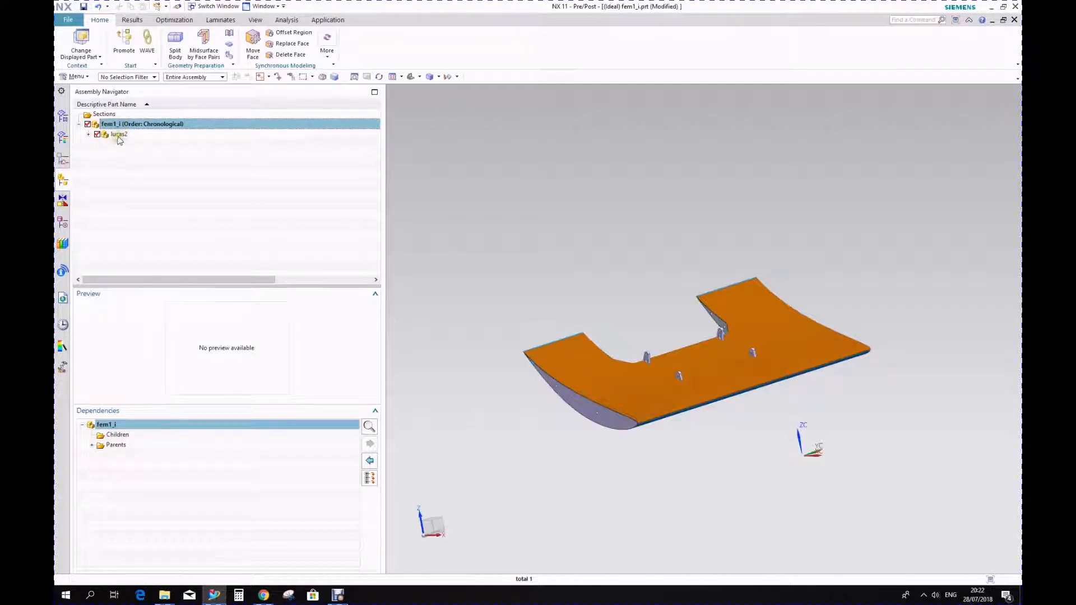
click(119, 135)
click(89, 136)
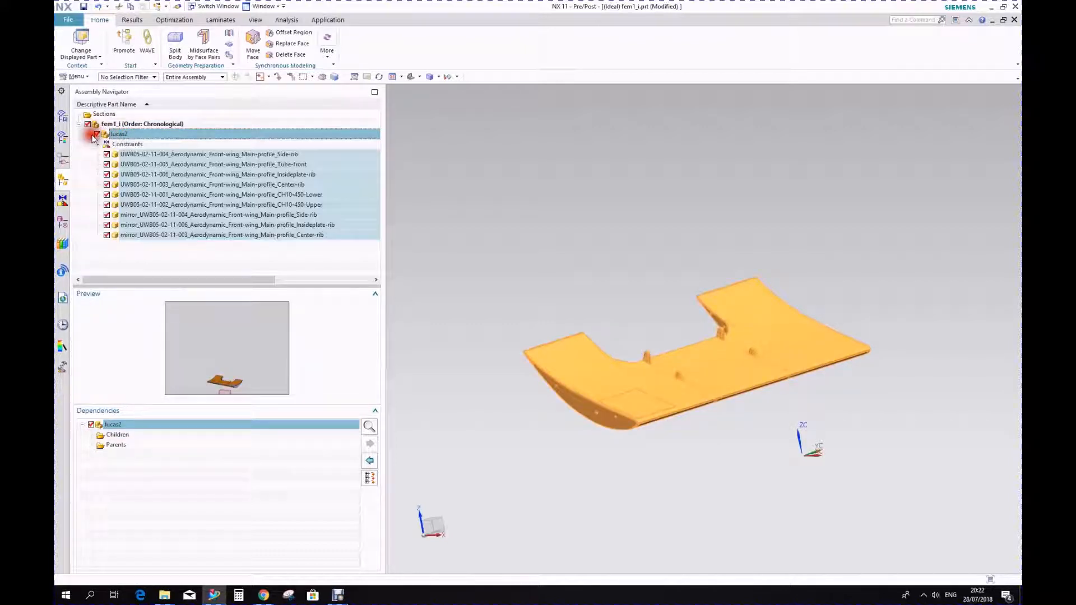
Highlight the ribs, front tube and upper profile under lucas2 one by one to identify them, and collapse lucas2
click(172, 206)
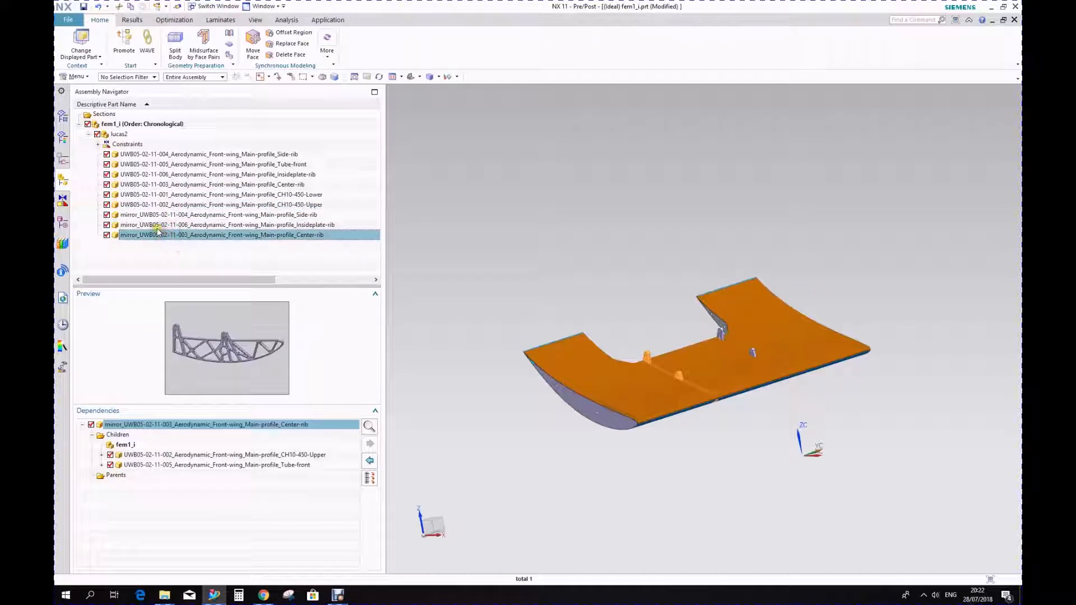
click(160, 225)
click(158, 215)
click(156, 205)
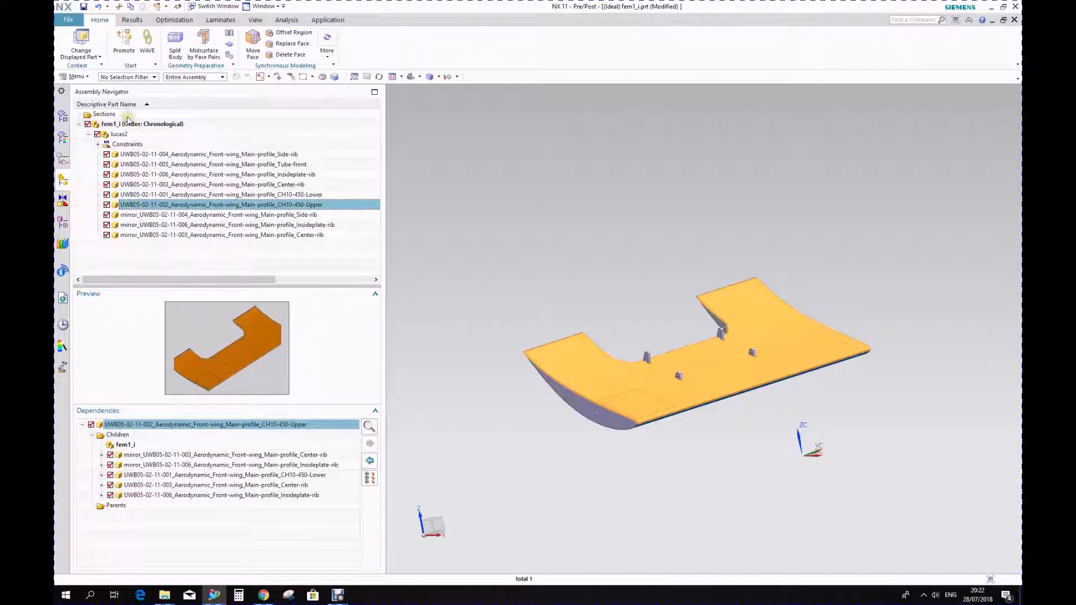
click(147, 185)
click(150, 165)
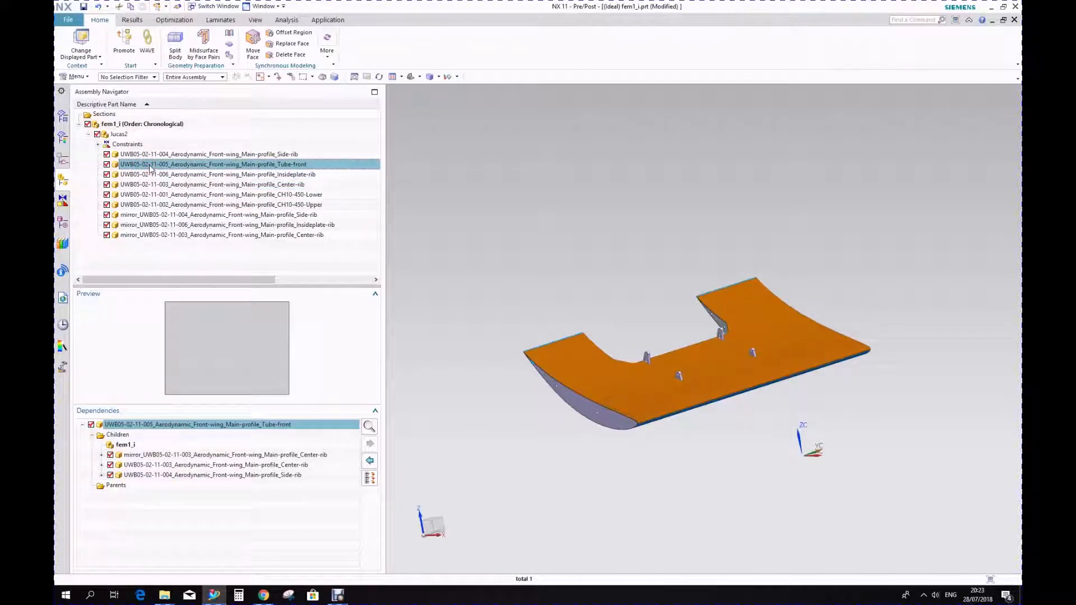
click(129, 155)
click(89, 134)
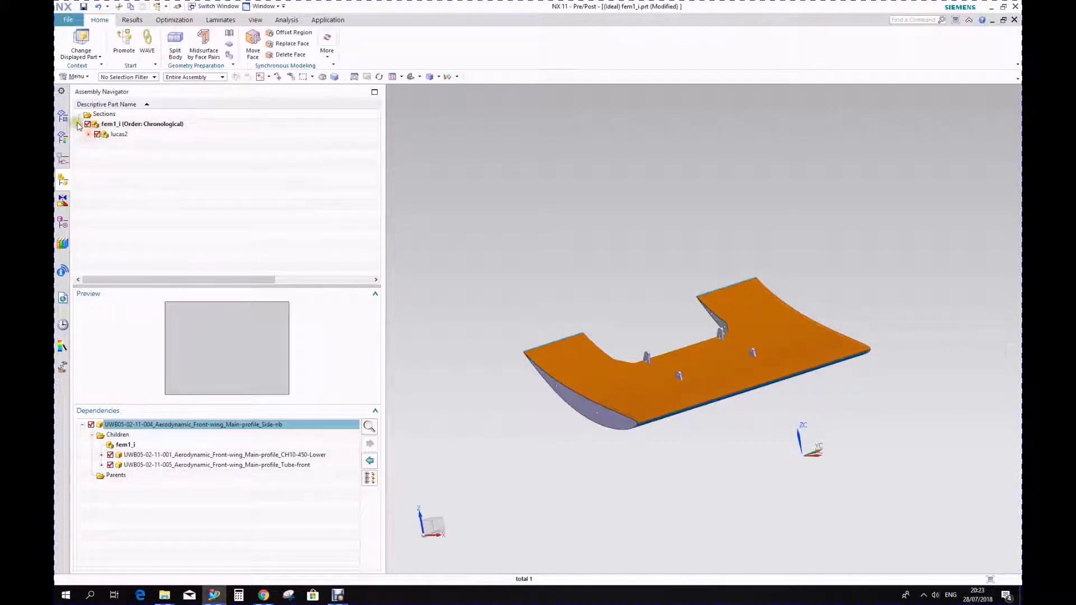
Review the Promote Body features in the idealized part's model history, highlighting which wing body each one represents
click(63, 224)
click(161, 236)
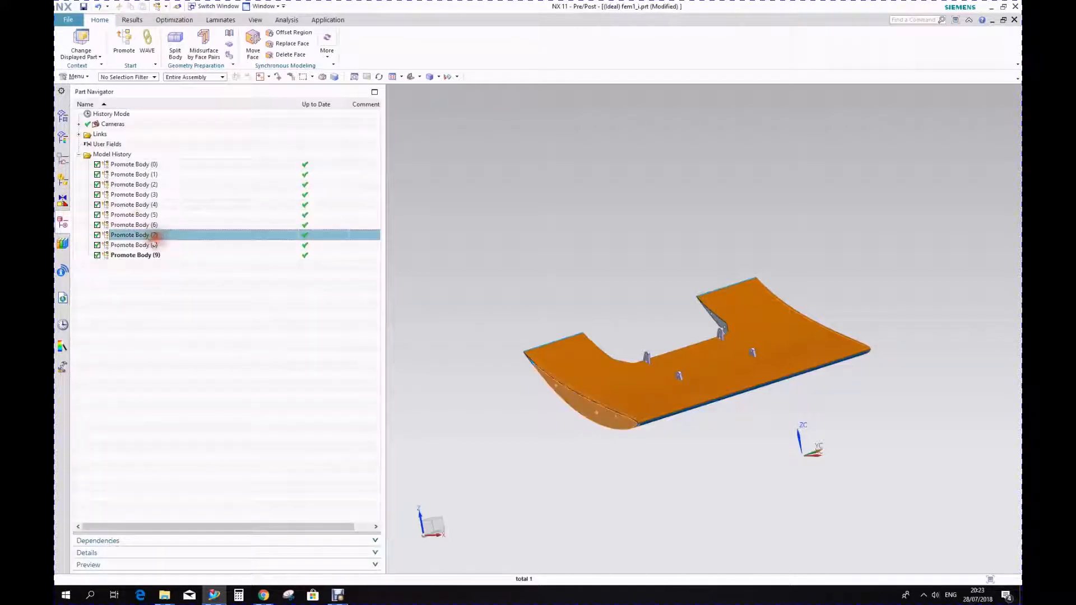
click(134, 214)
click(135, 194)
click(139, 183)
click(136, 164)
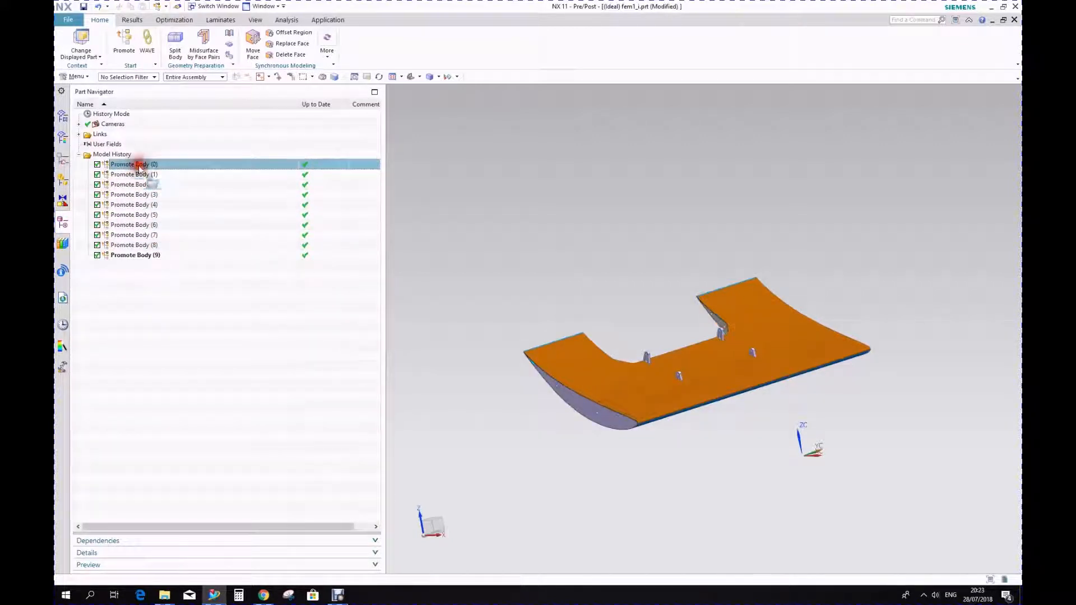
click(141, 175)
click(143, 225)
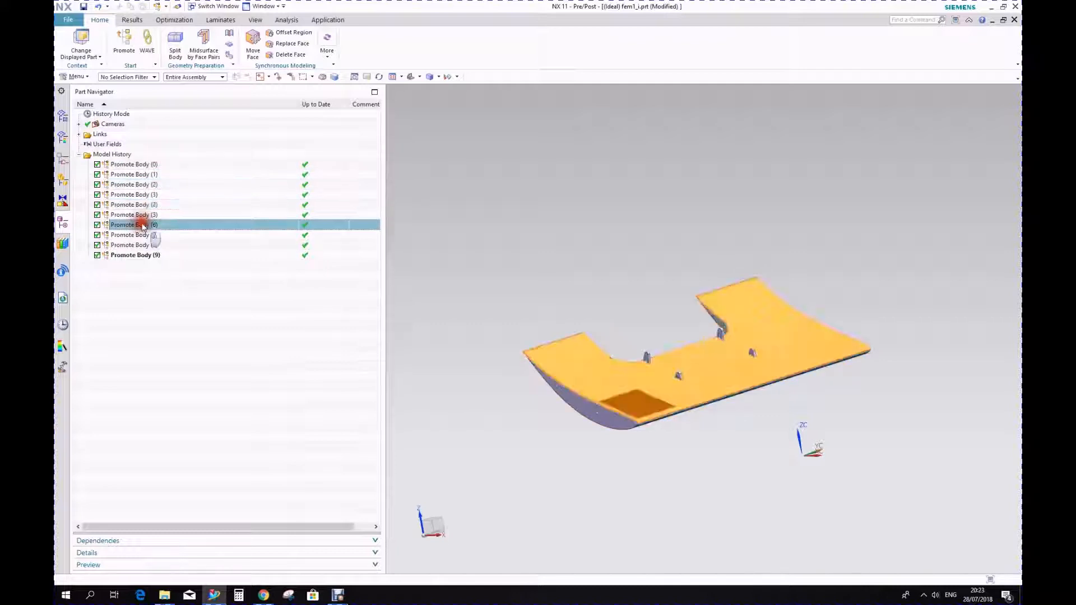
click(143, 256)
click(65, 119)
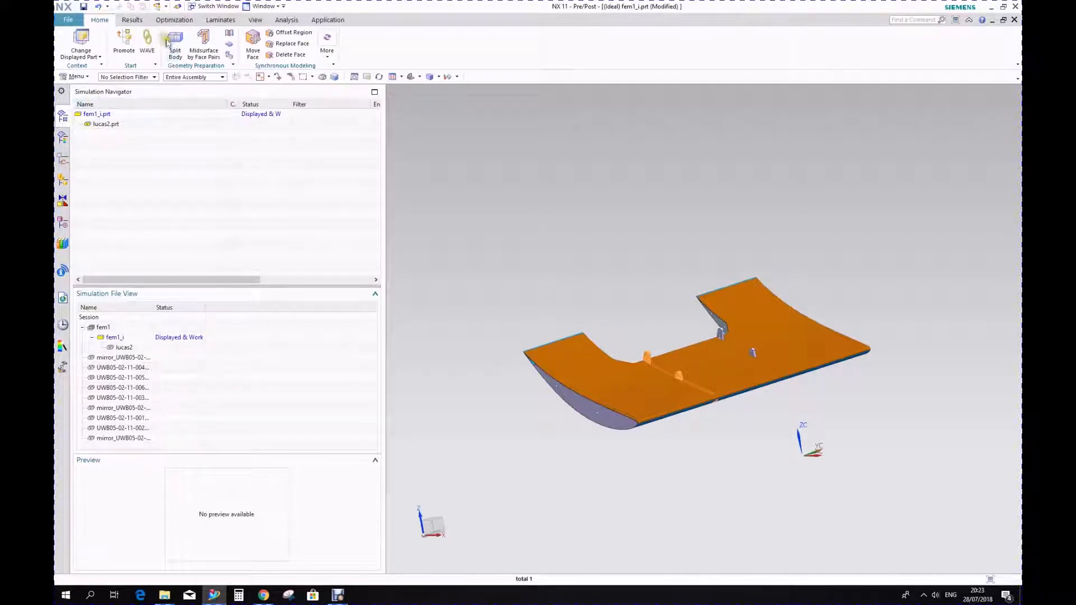
Inspect the promoted wing bodies up close, especially the skin thickness and side rib at the leading edge
scroll(590, 365, up, 2)
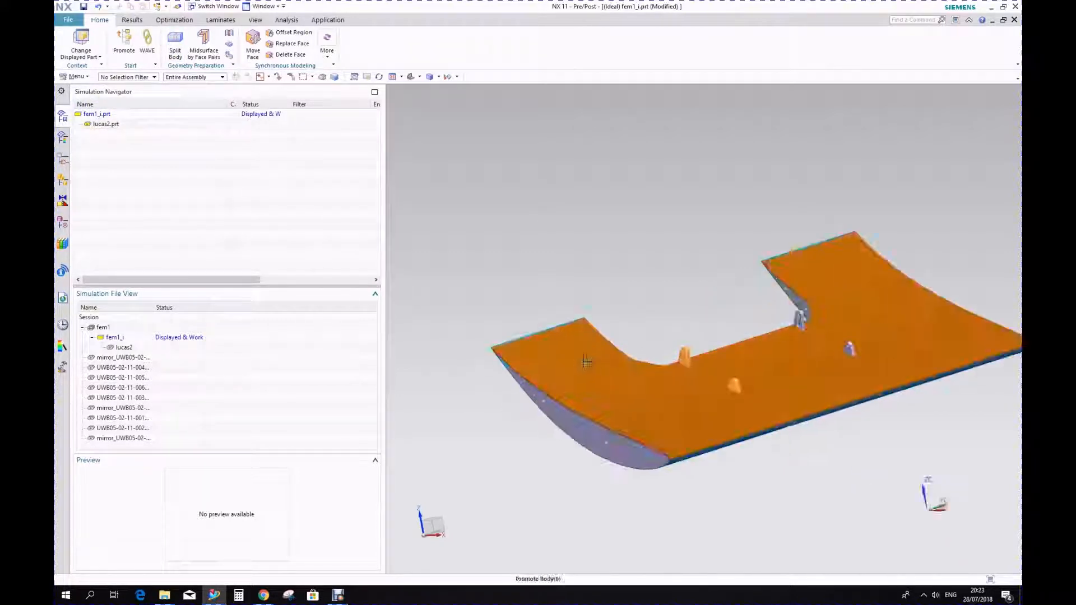
mouse_move(674, 384)
middle_down()
mouse_move(675, 373)
mouse_move(681, 381)
middle_up()
scroll(714, 345, down, 3)
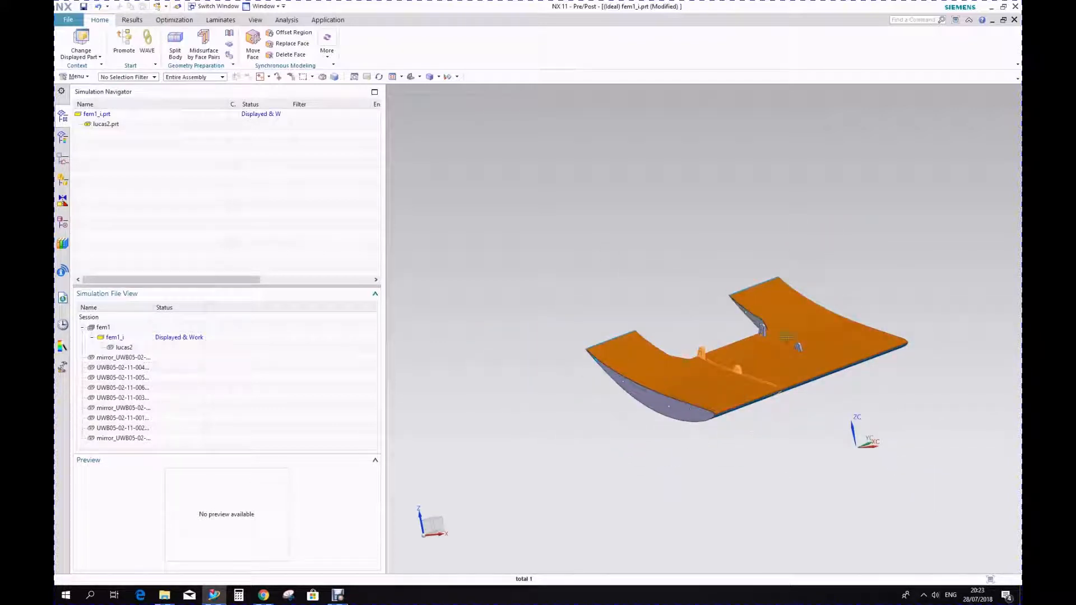
scroll(733, 424, up, 2)
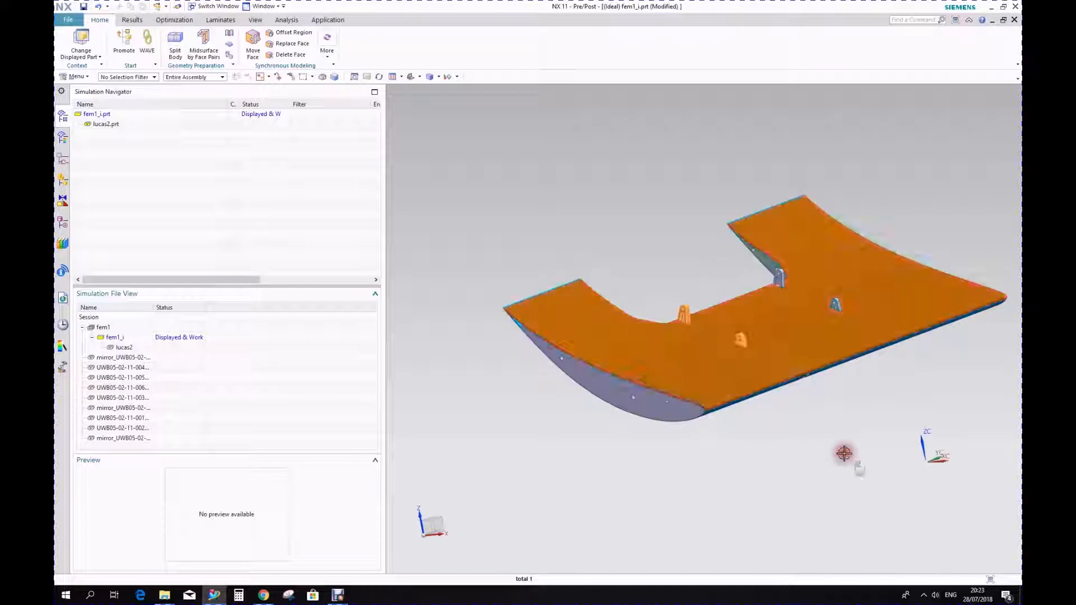
middle_drag(629, 312, 742, 378)
scroll(743, 378, up, 4)
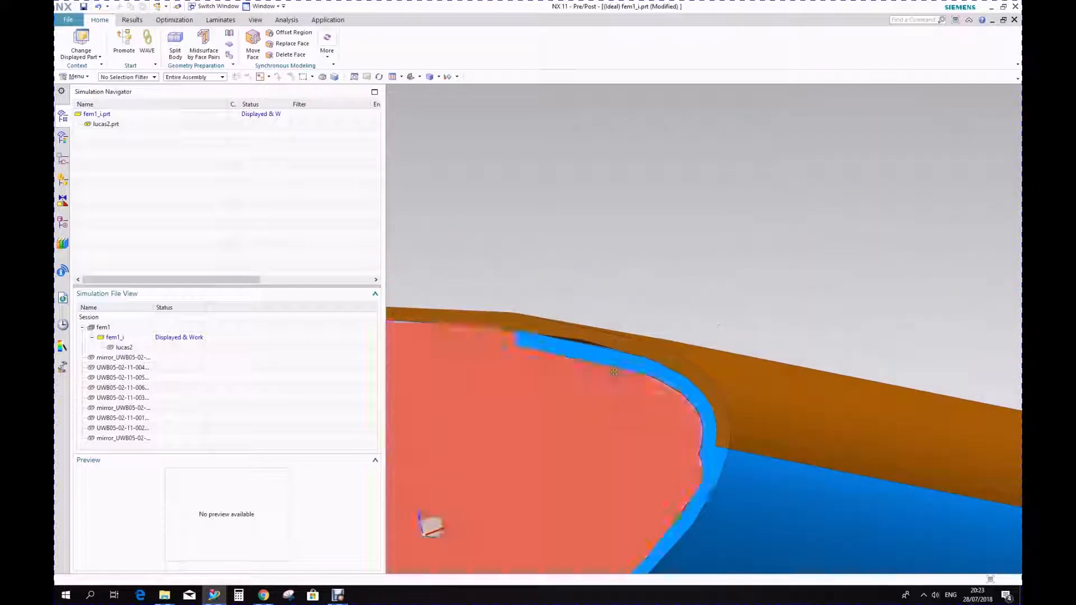
scroll(611, 352, down, 3)
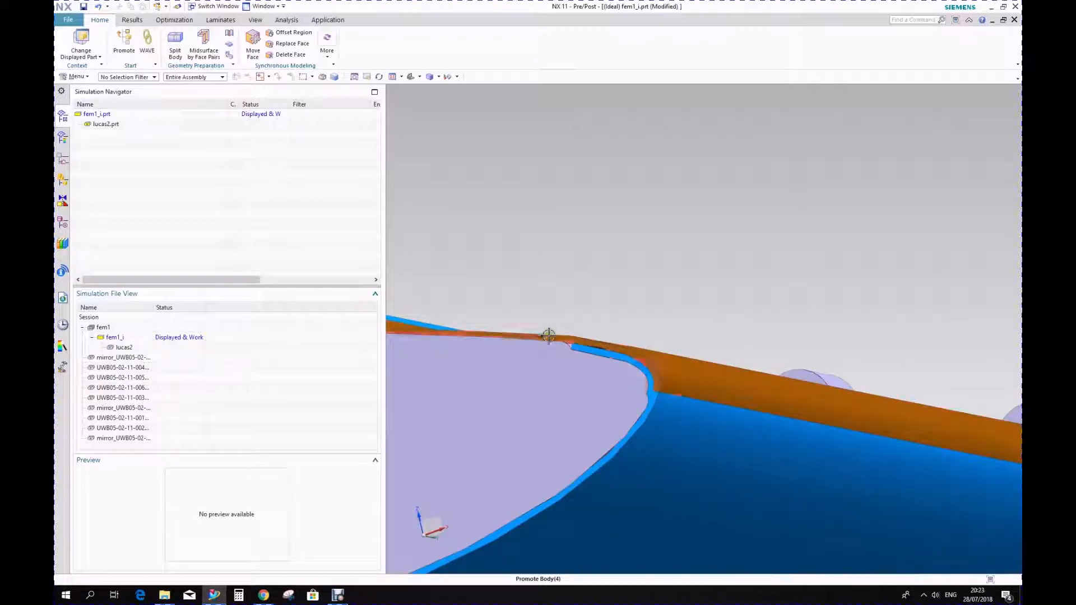
scroll(568, 389, down, 5)
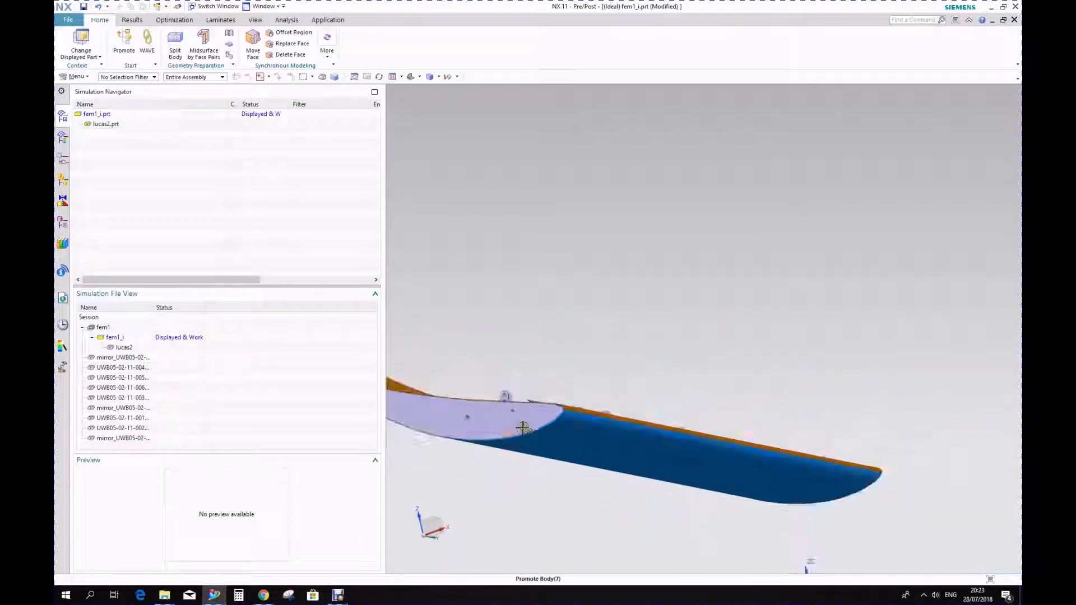
middle_drag(567, 389, 636, 410)
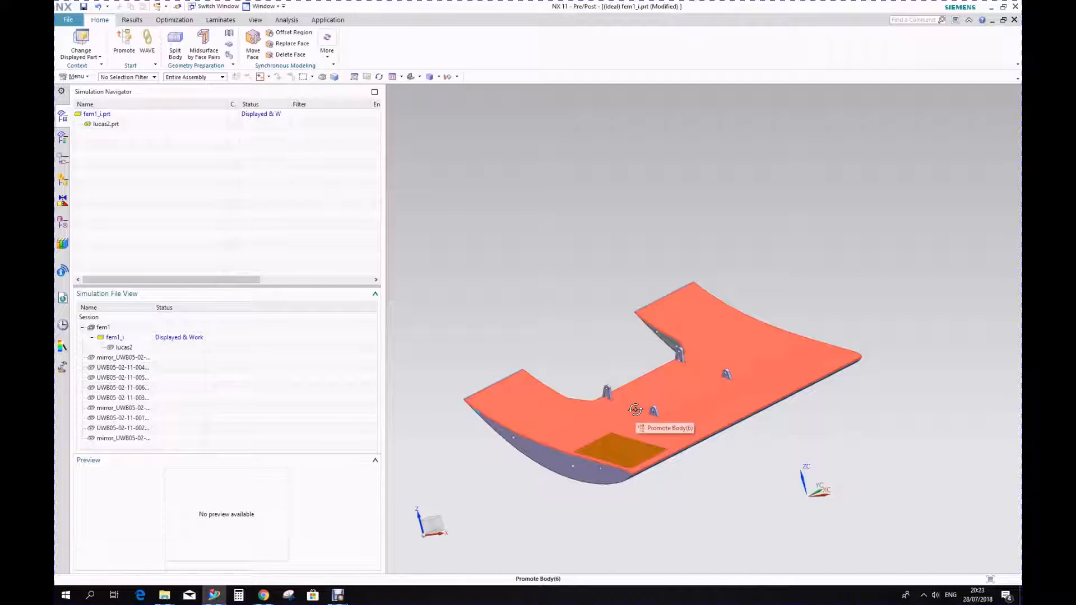
click(635, 410)
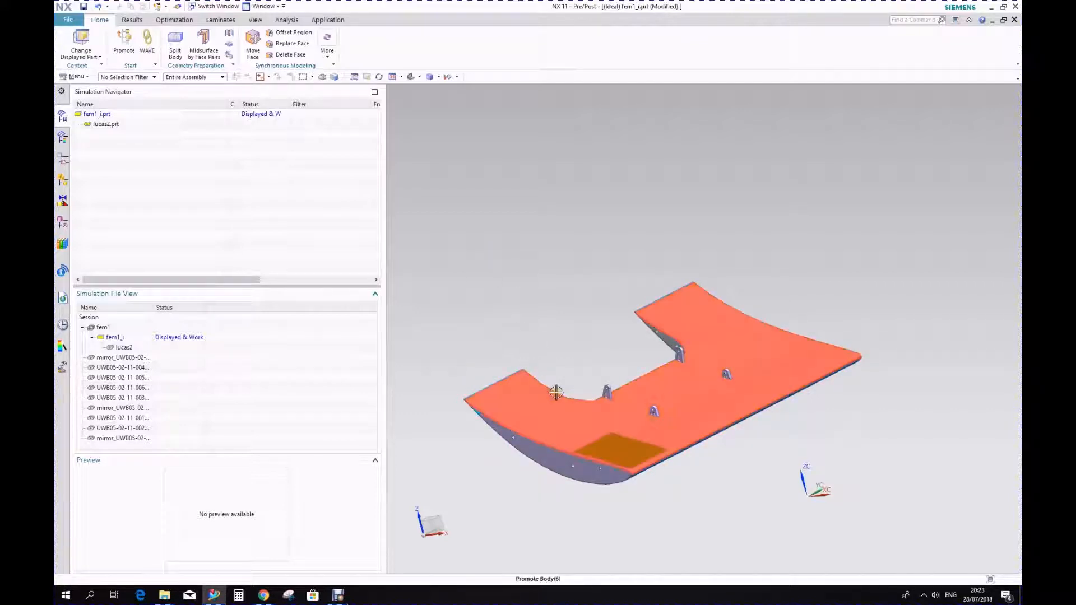
Compare what is highlighted for fem1_i.prt and for its source part lucas2.prt in the simulation structure
click(119, 115)
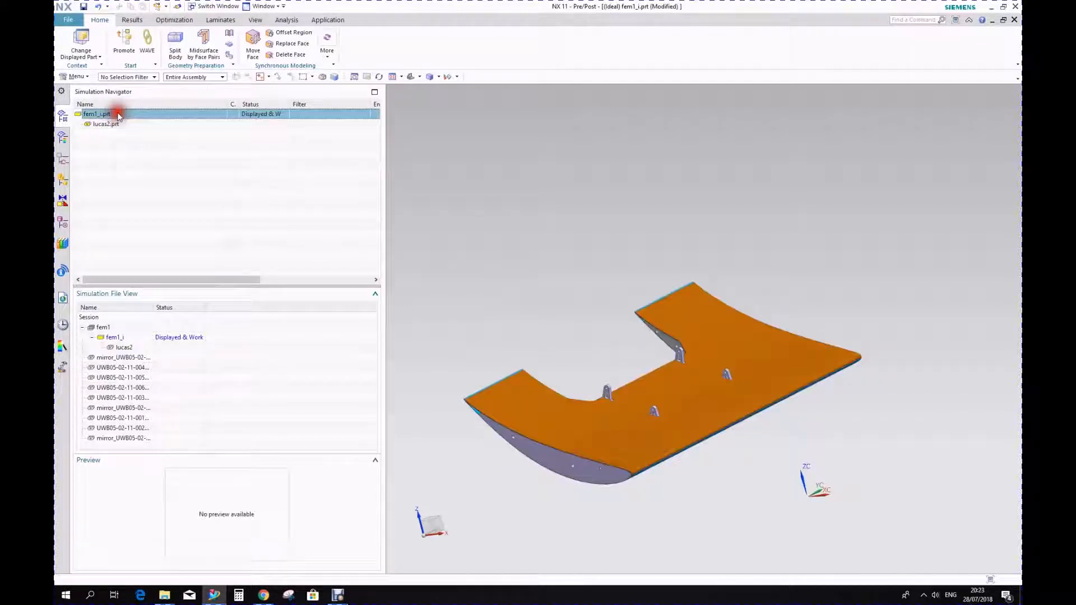
click(128, 126)
click(471, 237)
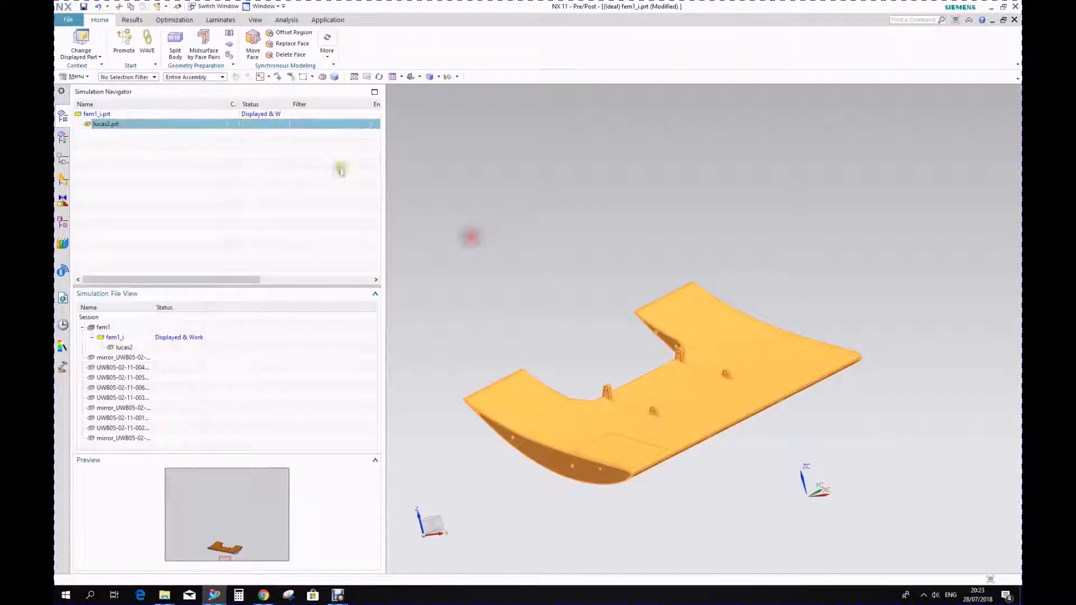
click(102, 116)
click(543, 264)
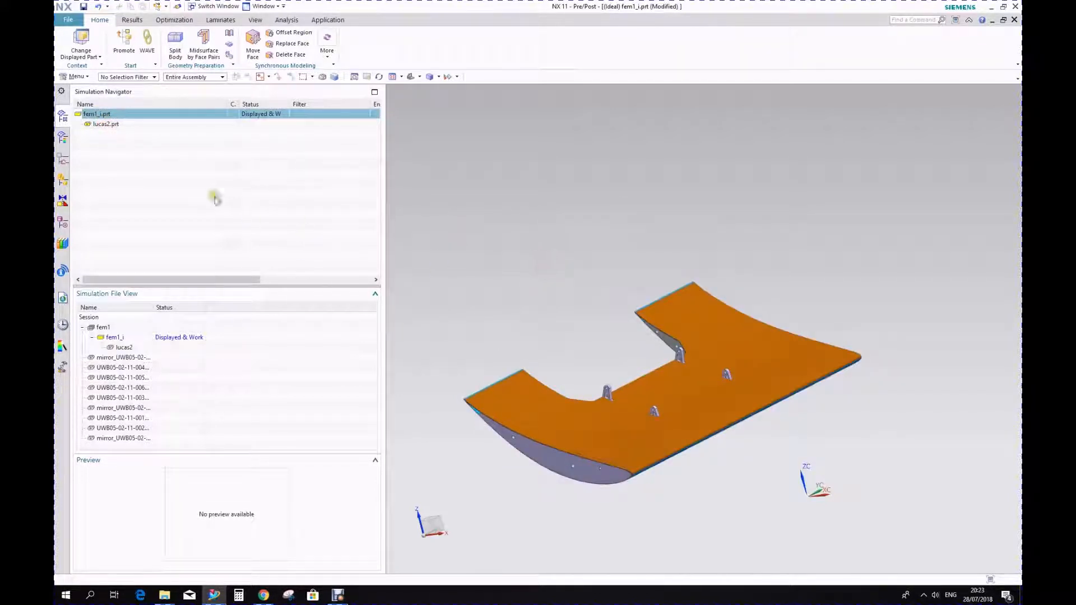
Start a manual Midsurface by Face Pairs on the orange upper skin body, using its outer top face as side 1
click(203, 164)
click(204, 46)
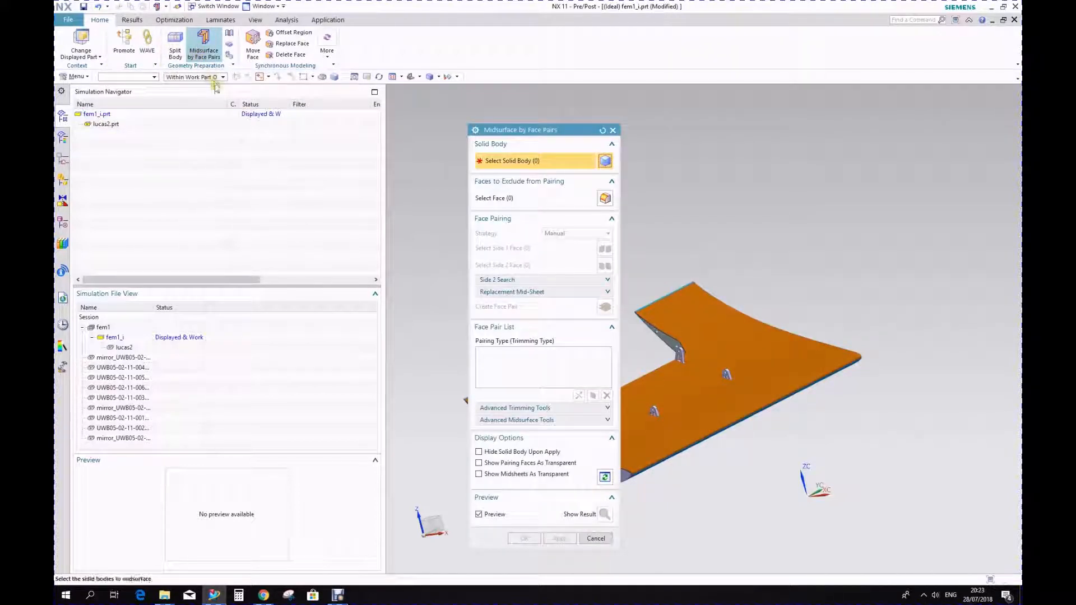
drag(558, 133, 443, 109)
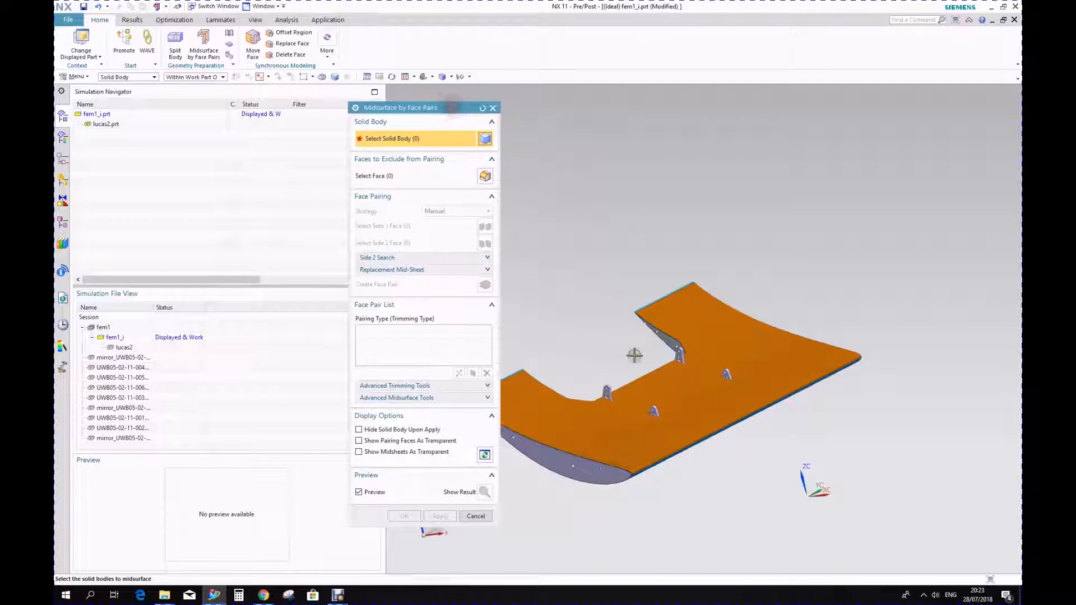
shift+middle_drag(593, 330, 681, 286)
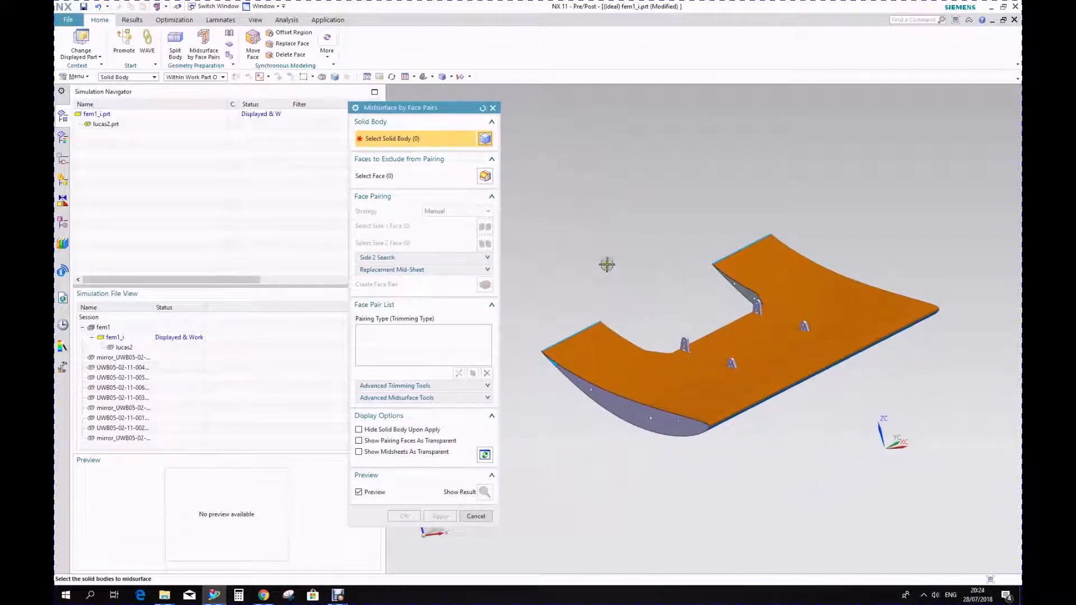
click(680, 373)
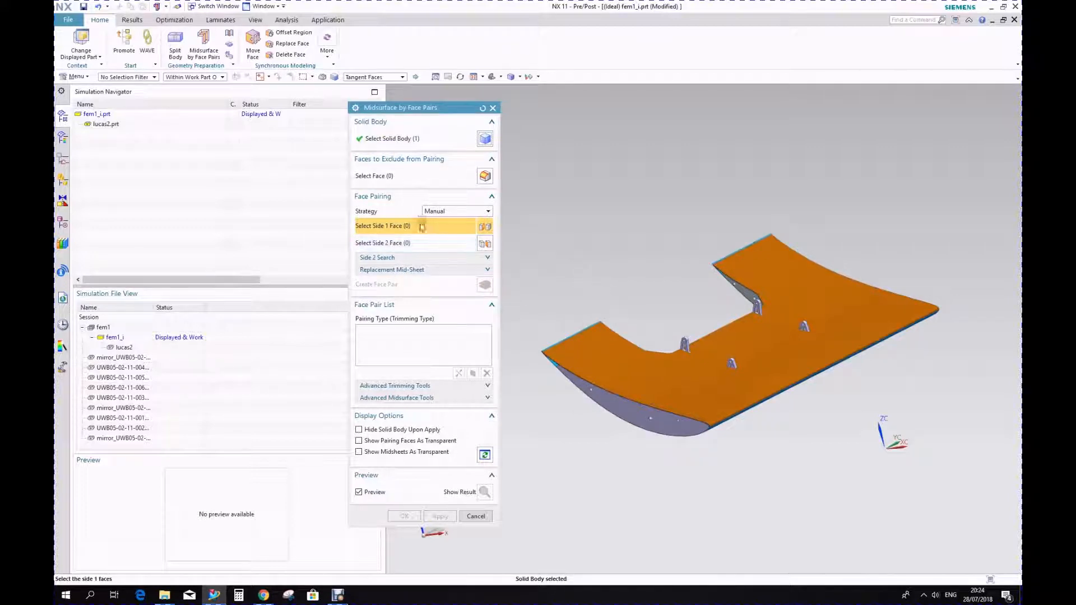
scroll(678, 348, up, 5)
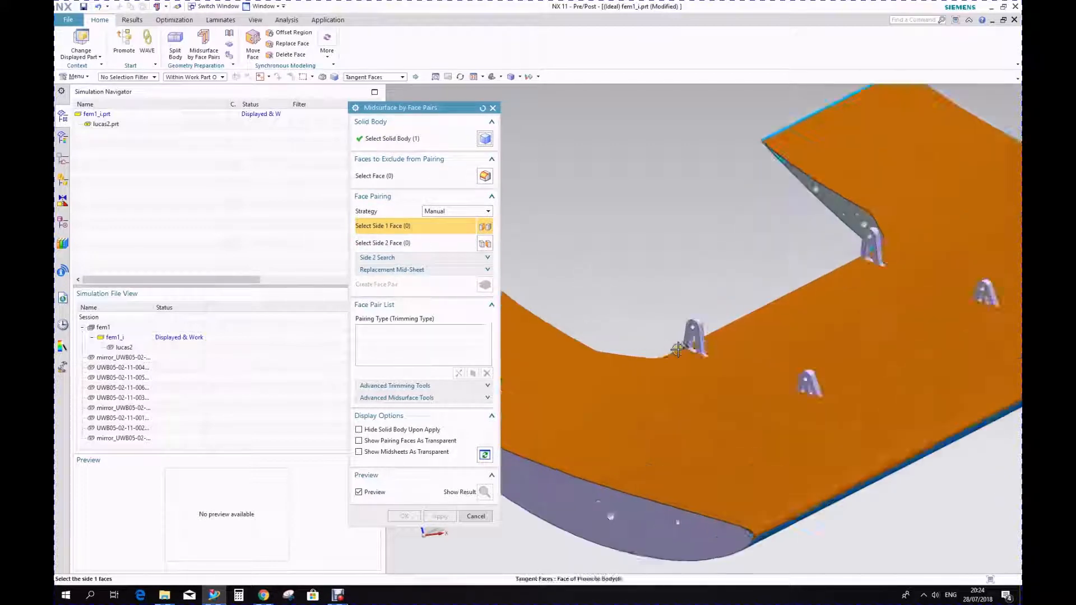
click(736, 379)
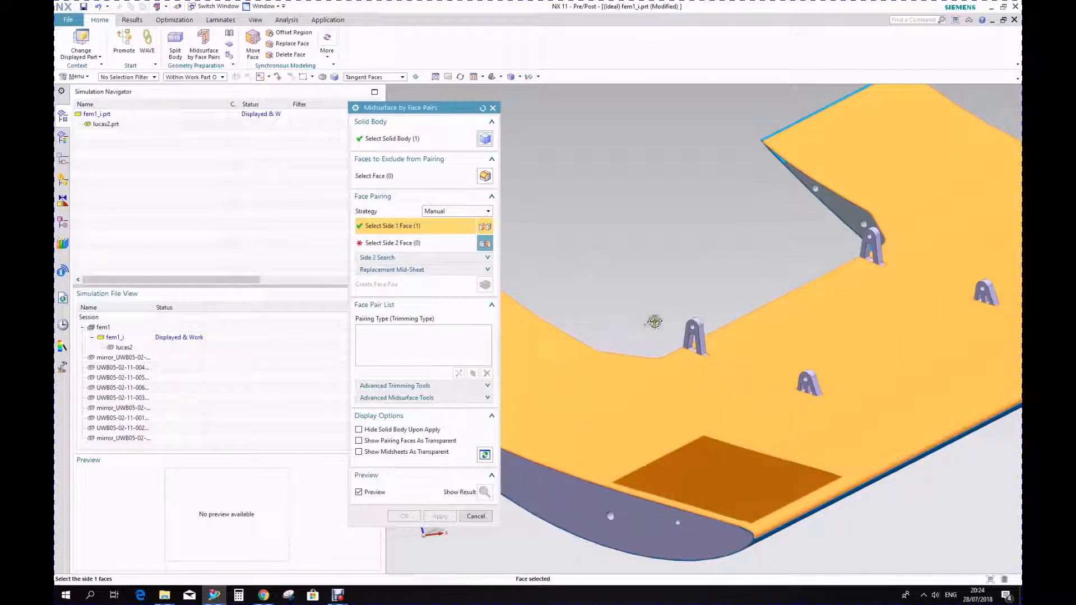
Pair the outer face with the upper skin's inner face as side 2 and apply the midsurface
middle_drag(736, 380, 734, 292)
click(734, 310)
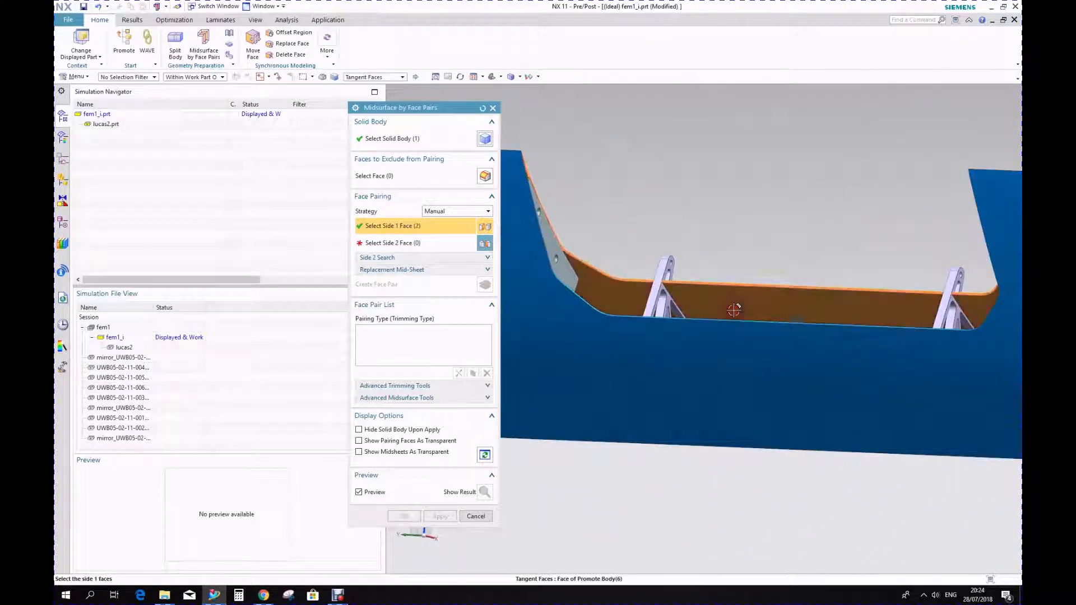
shift+click(729, 300)
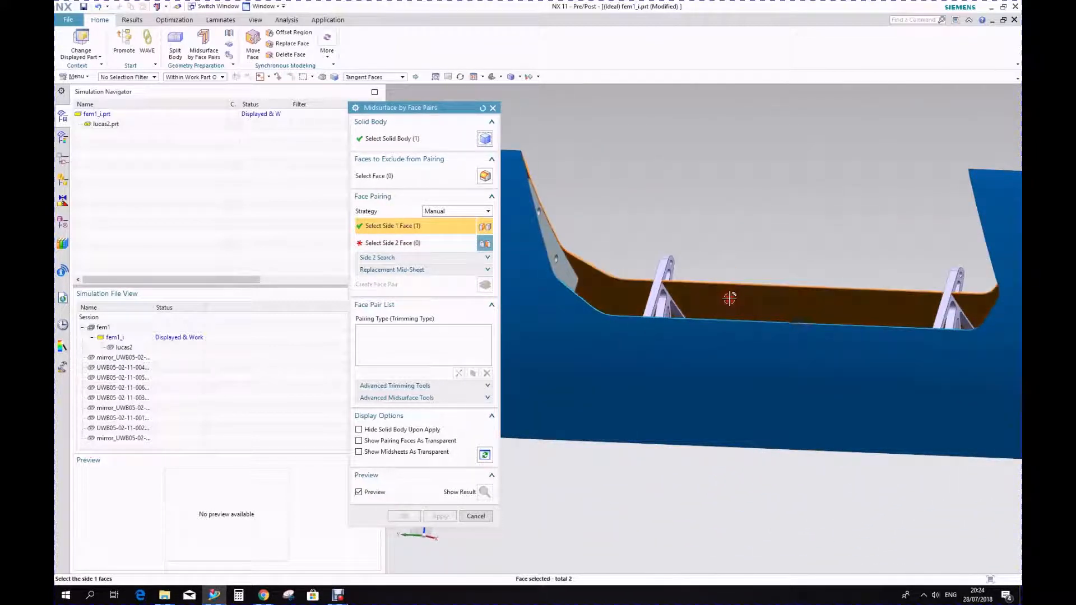
click(391, 247)
middle_drag(726, 237, 782, 286)
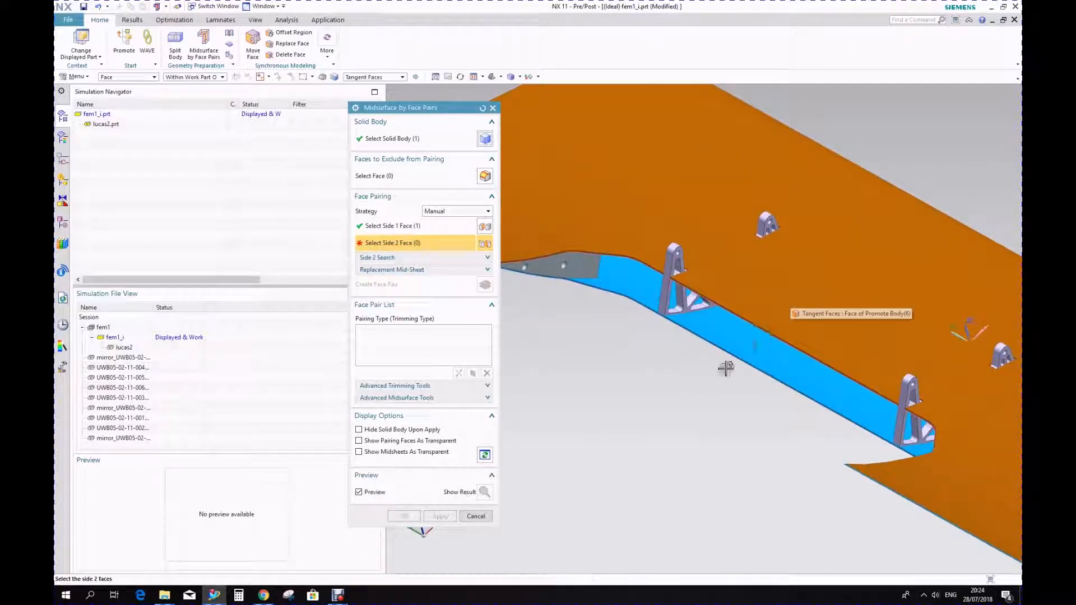
middle_drag(726, 369, 841, 505)
click(786, 316)
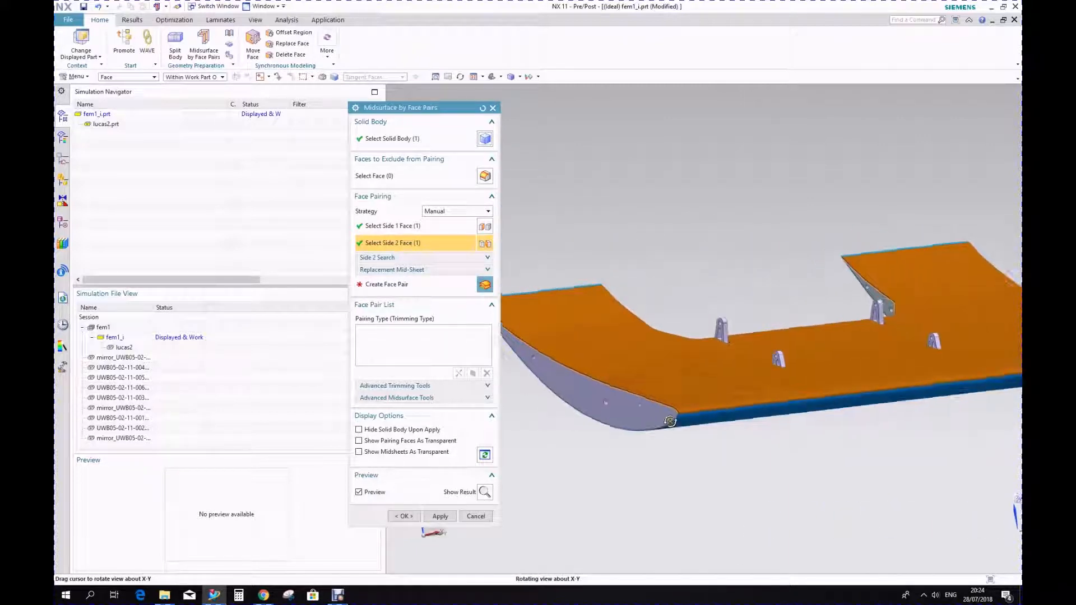
click(438, 516)
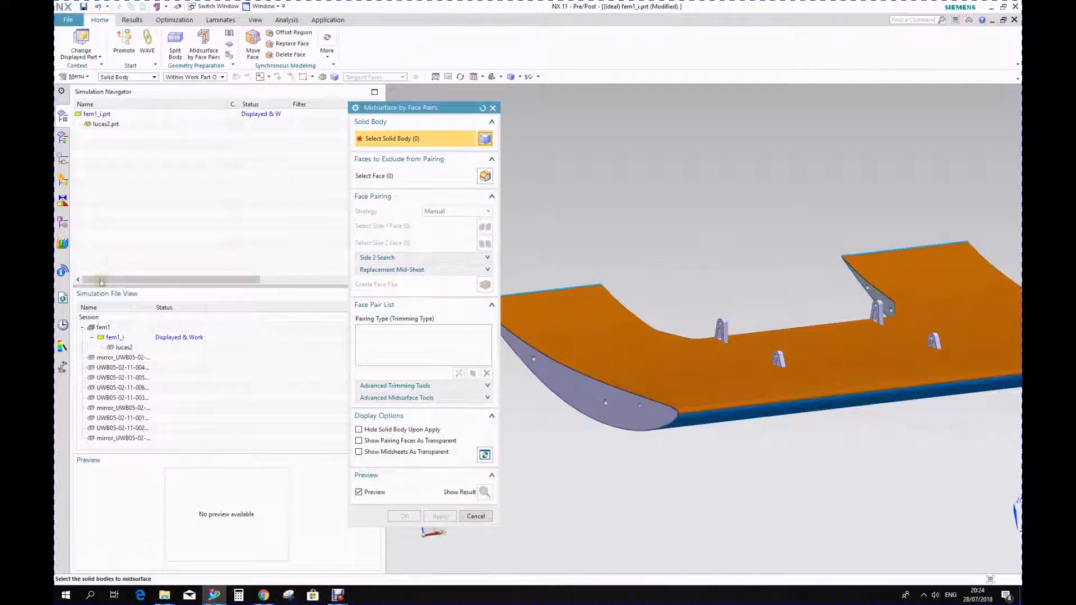
Review the new face pair and midsurface features in the idealized part's model history, and leave the midsurface command
click(62, 222)
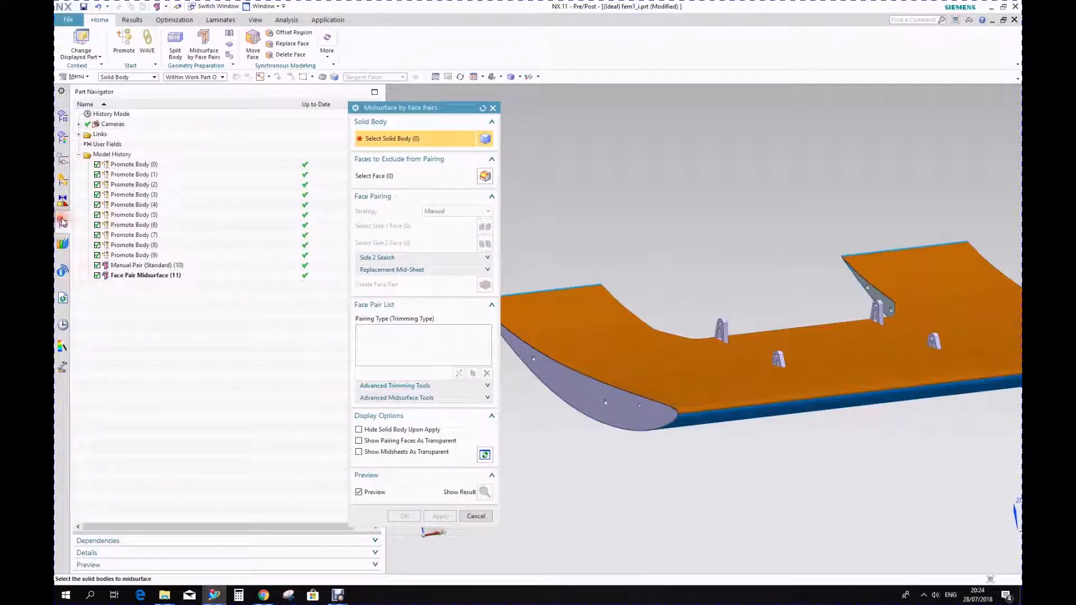
click(157, 276)
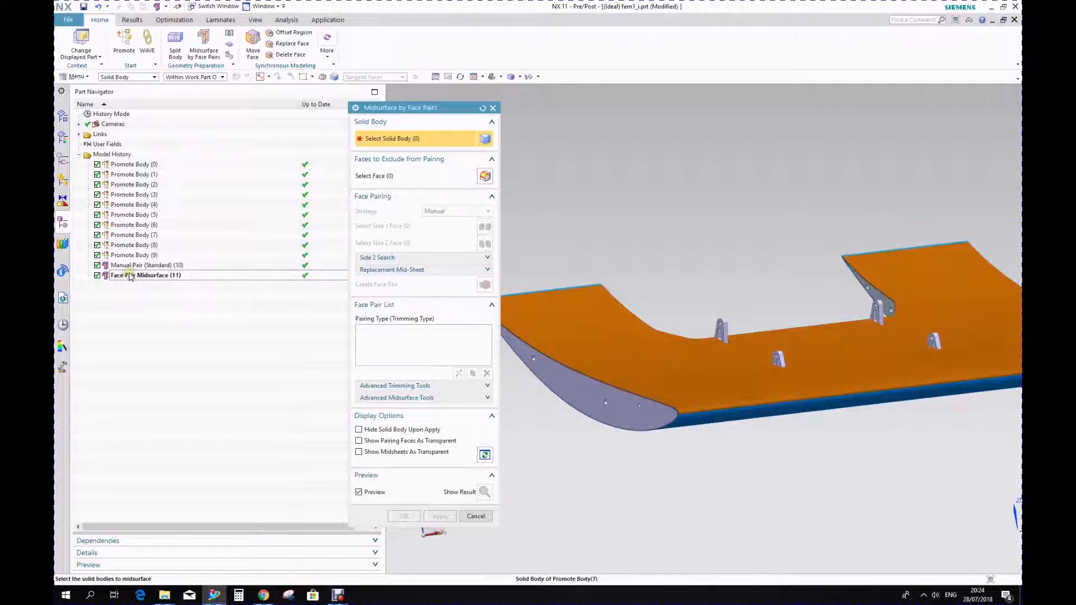
right_click(137, 280)
click(139, 266)
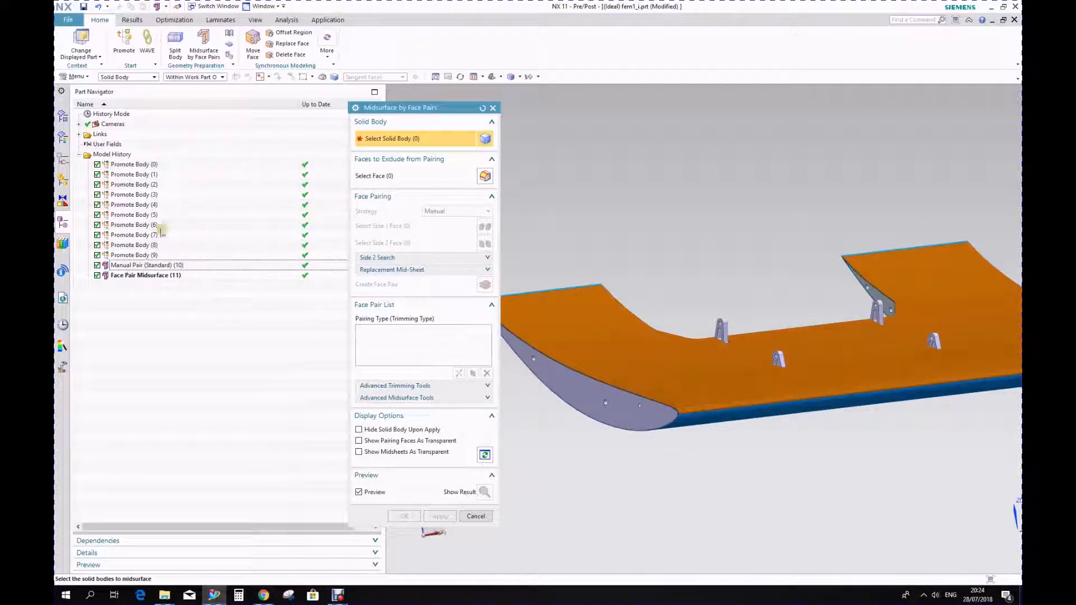
click(493, 108)
Inspect the upper skin's edge up close to locate the midsurface within its thickness, and clear the selection
mouse_move(673, 314)
middle_down()
mouse_move(775, 393)
mouse_move(649, 375)
mouse_move(679, 357)
mouse_move(671, 387)
mouse_move(636, 376)
mouse_move(645, 387)
middle_up()
scroll(636, 381, up, 8)
scroll(685, 319, up, 5)
scroll(685, 319, up, 10)
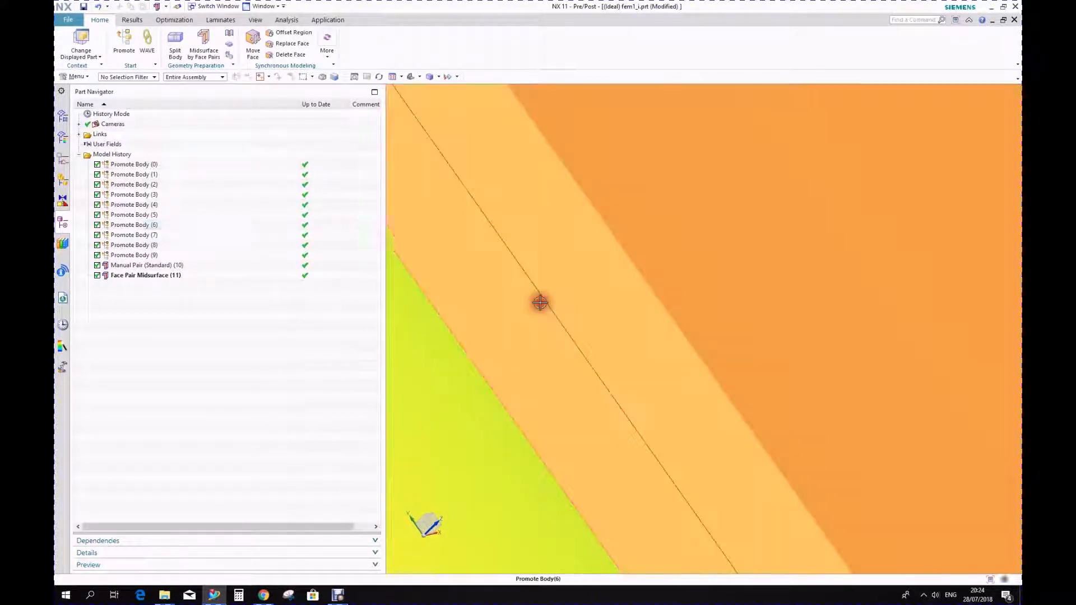
click(541, 299)
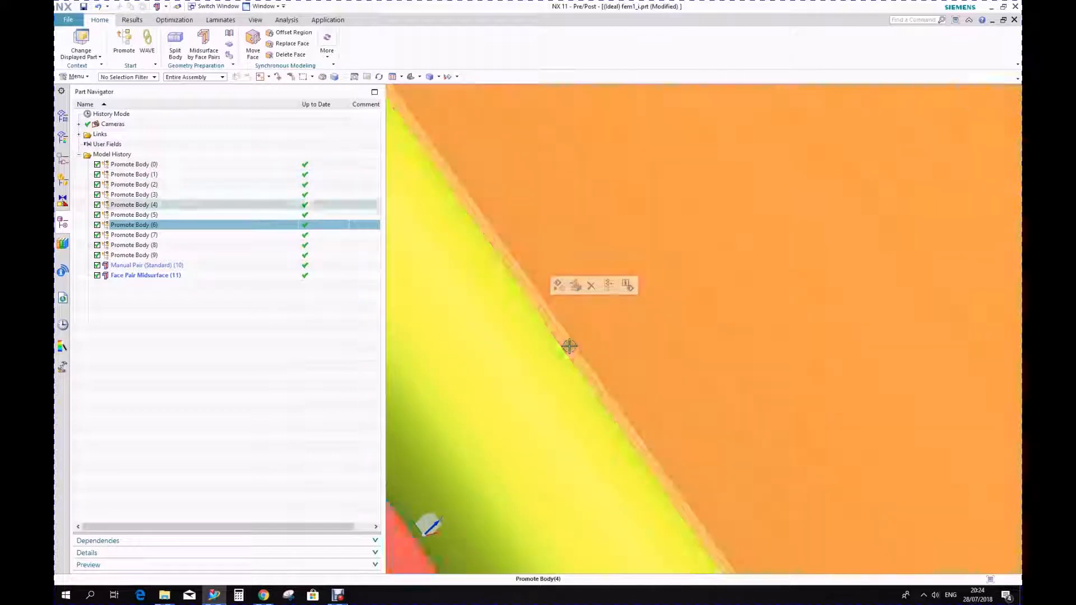
scroll(583, 365, down, 10)
middle_drag(594, 370, 649, 385)
key(Escape)
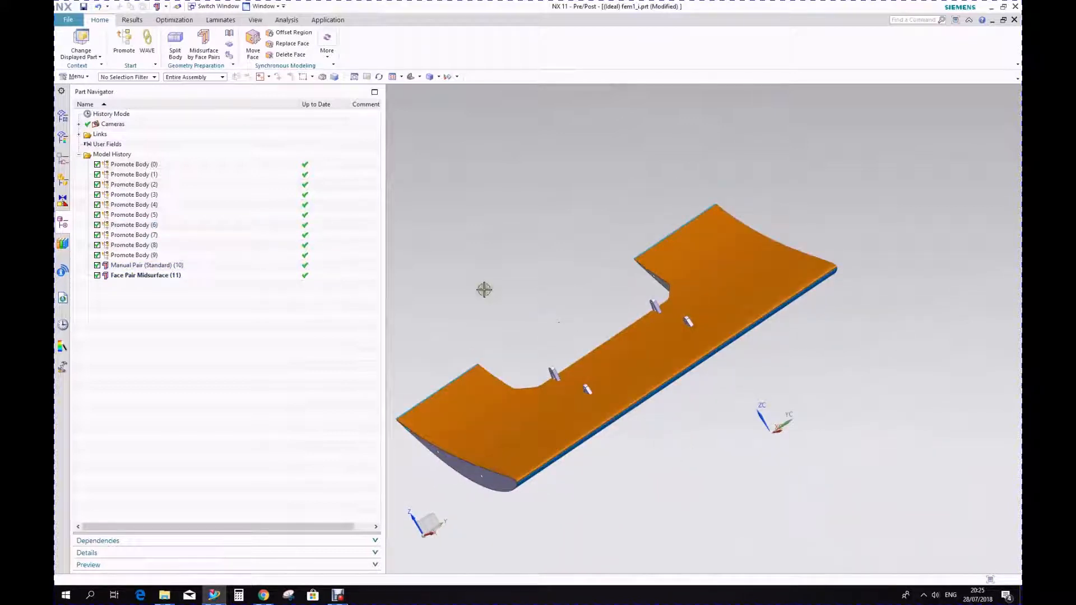
Hide the promoted solid body of the orange upper skin
right_click(615, 370)
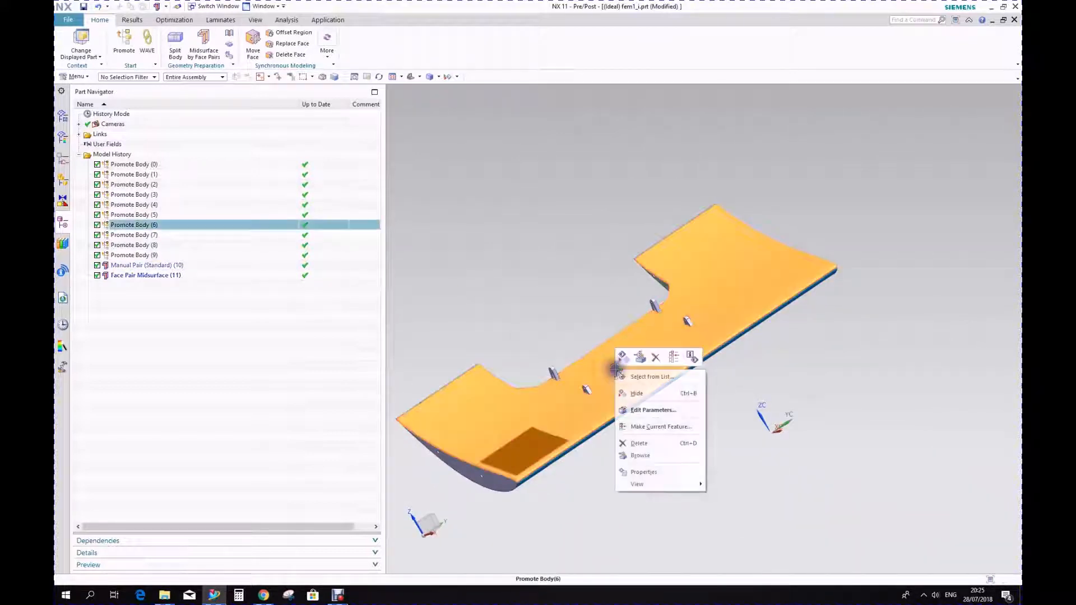
click(638, 393)
middle_drag(588, 432, 727, 431)
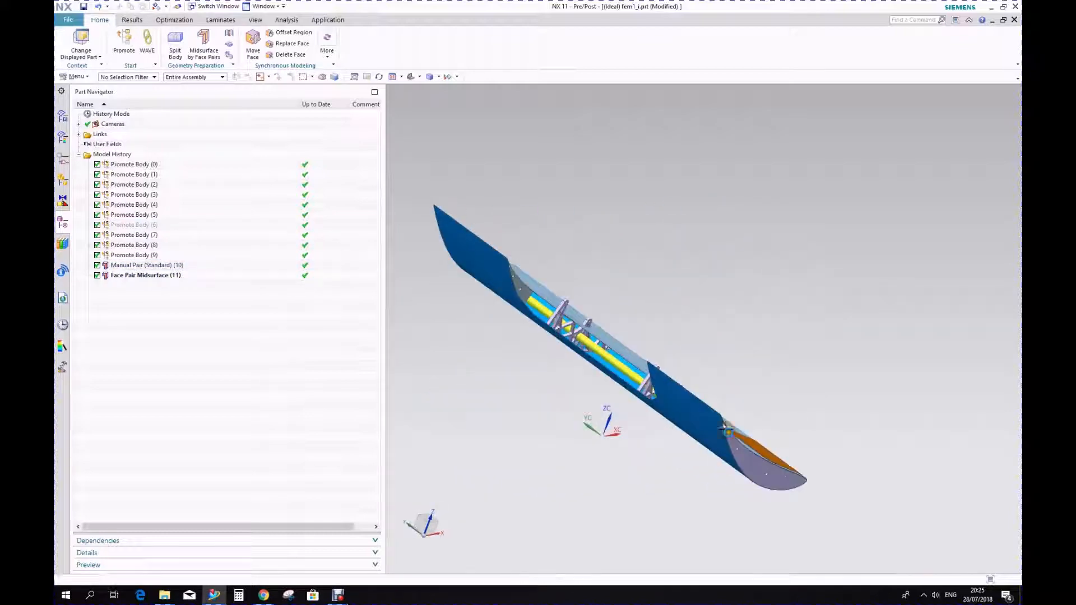
Examine the upper skin's midsurface and the small rectangular body near the leading edge from several angles
scroll(646, 373, up, 10)
middle_drag(560, 327, 651, 432)
scroll(511, 305, down, 10)
scroll(539, 391, up, 5)
scroll(630, 397, down, 2)
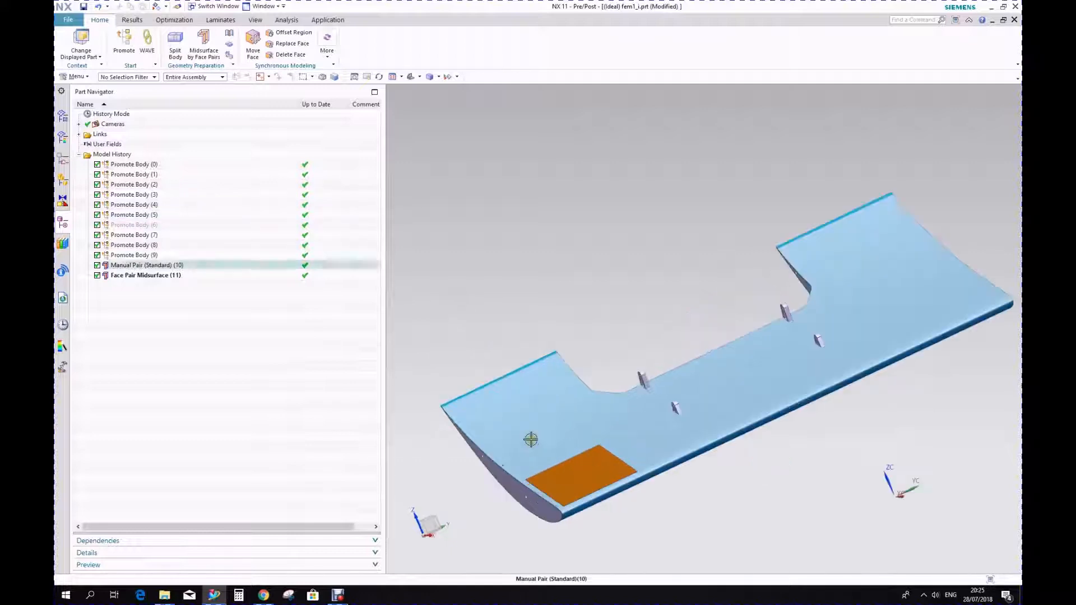
scroll(531, 440, up, 3)
scroll(673, 427, down, 4)
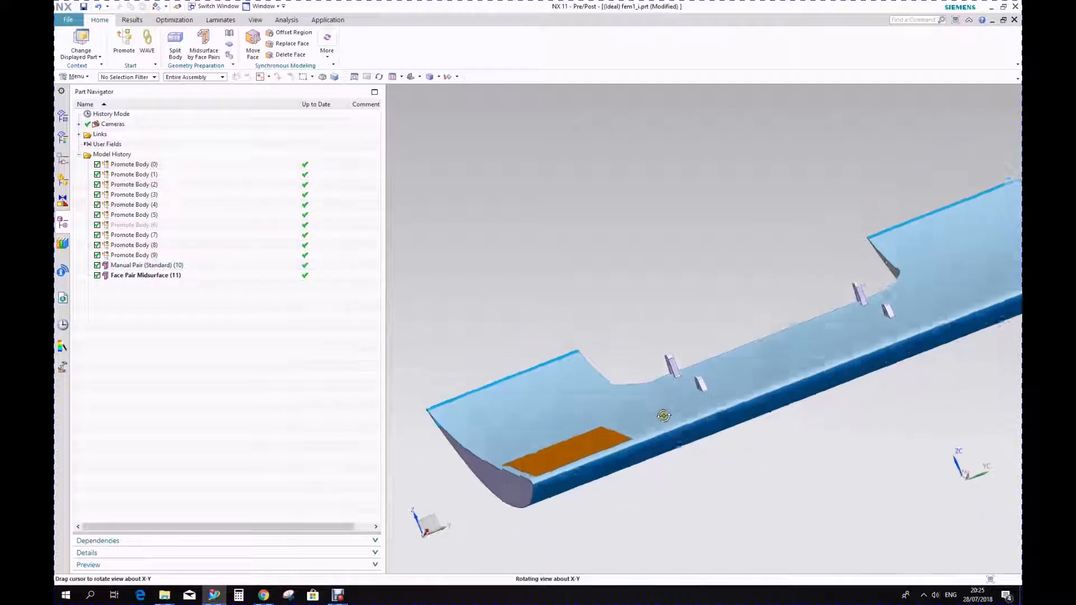
middle_drag(707, 452, 685, 450)
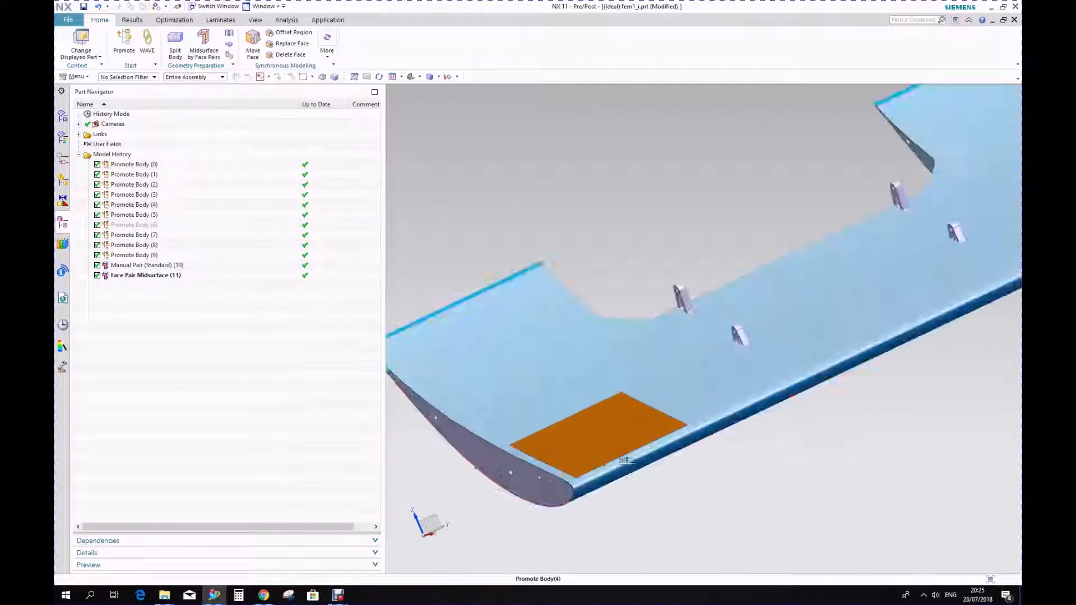
scroll(604, 452, up, 3)
mouse_move(603, 451)
middle_down()
mouse_move(583, 437)
mouse_move(582, 453)
middle_up()
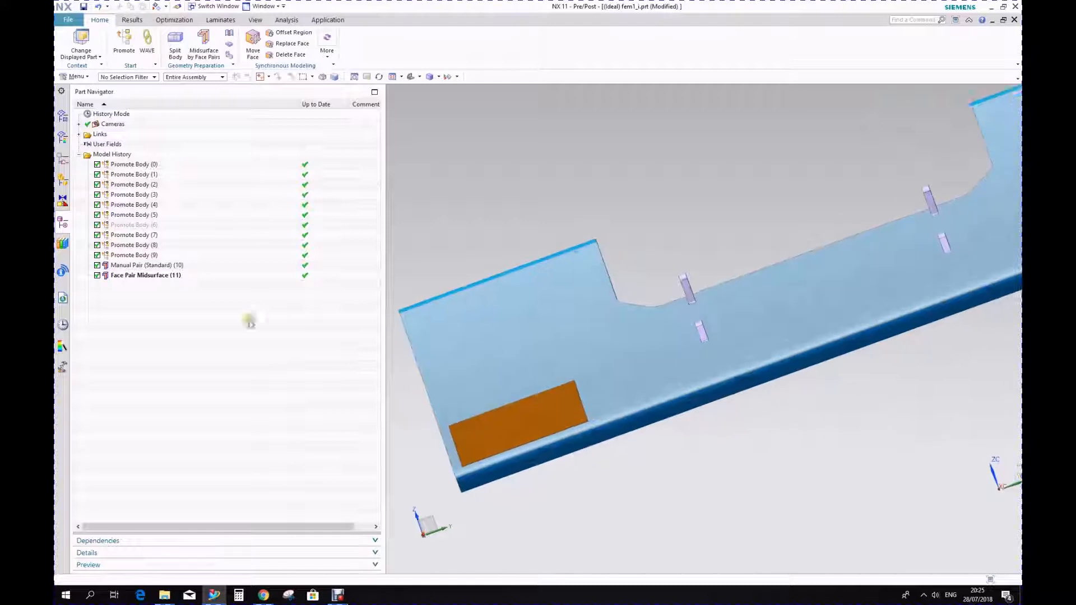
middle_drag(474, 427, 630, 340)
middle_drag(543, 291, 608, 367)
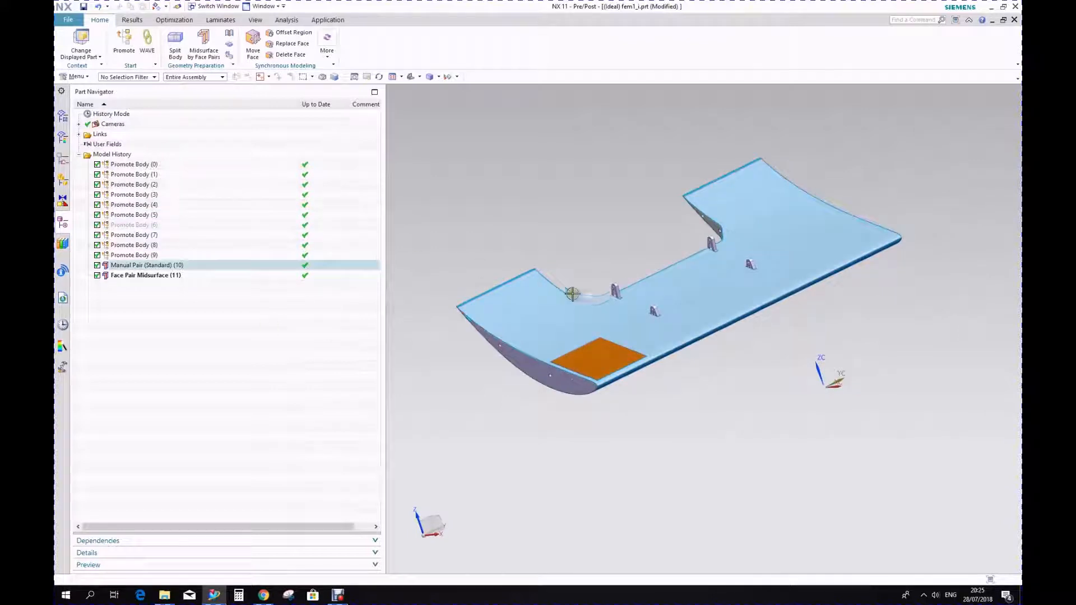
Expand fem1_i and lucas2 in the assembly structure and highlight the ribs, tube and profiles individually to identify the rectangular body's component
click(62, 175)
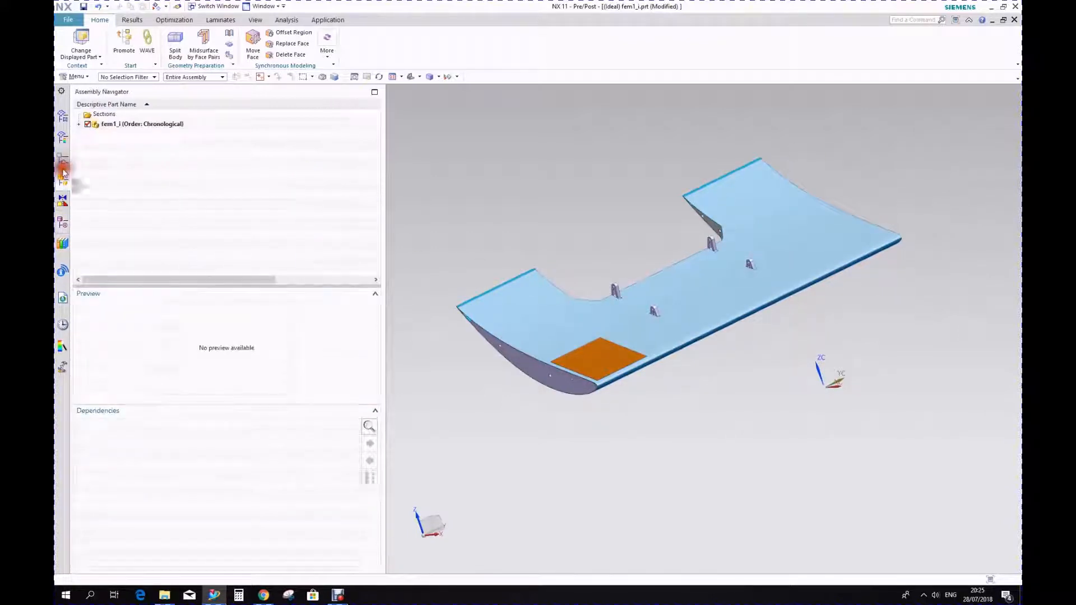
click(79, 124)
click(88, 134)
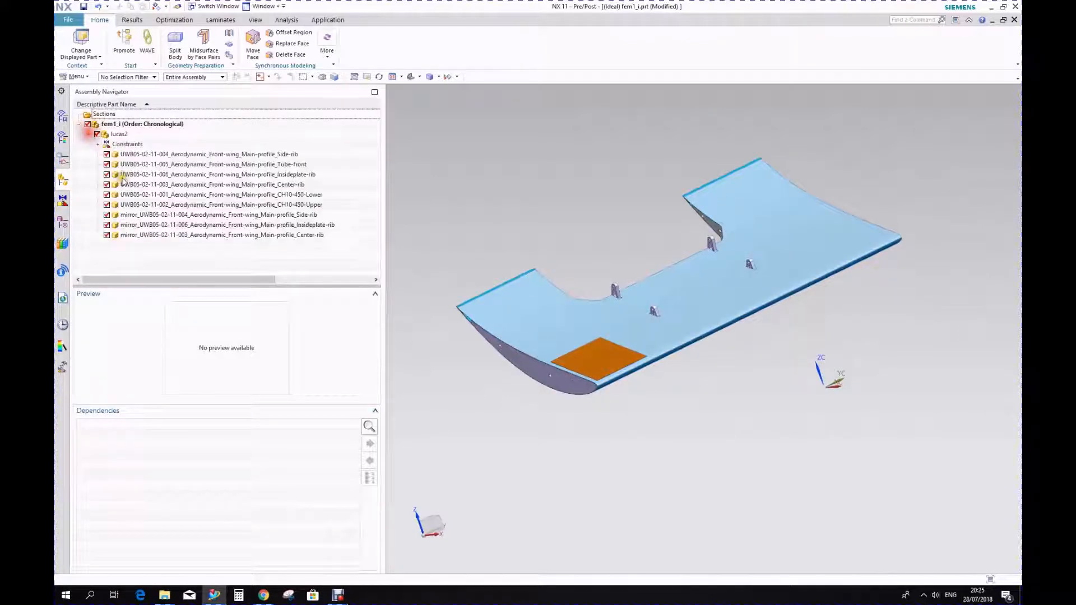
click(155, 235)
click(155, 205)
click(156, 184)
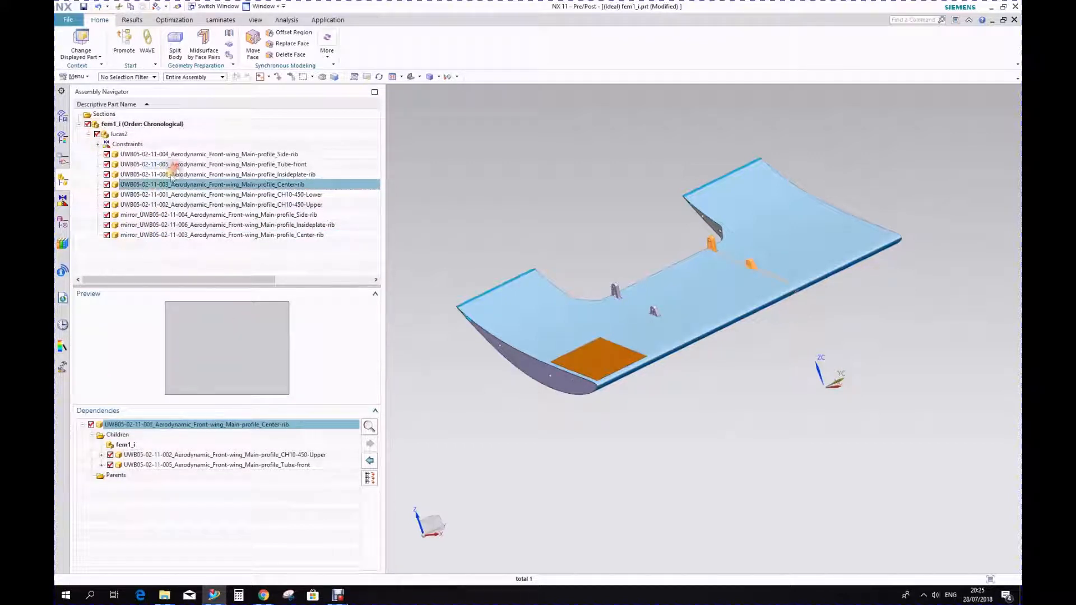
click(168, 164)
click(171, 155)
click(180, 164)
click(181, 175)
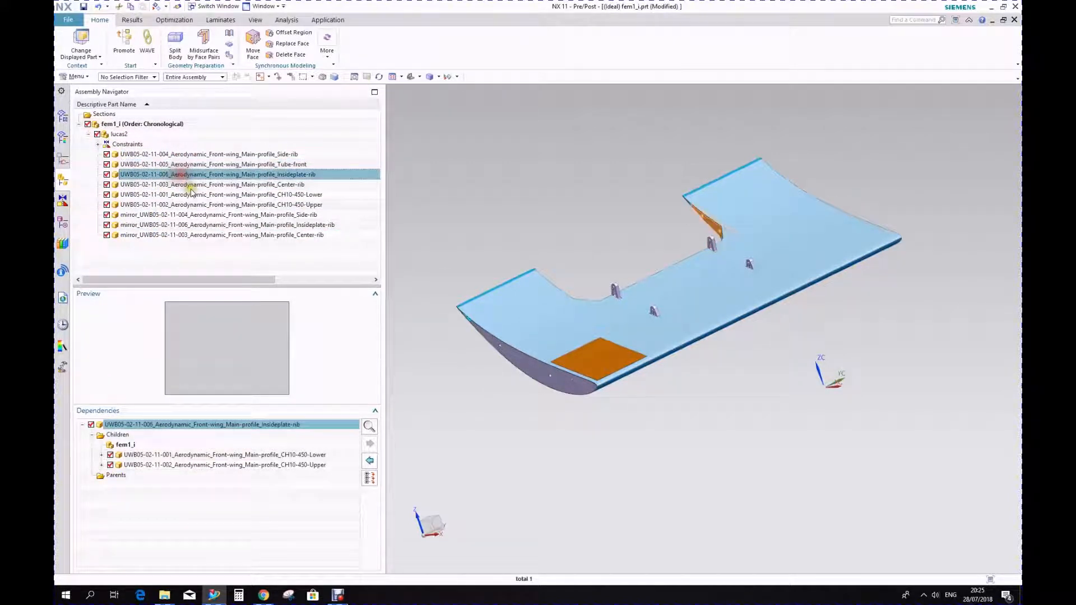
click(188, 184)
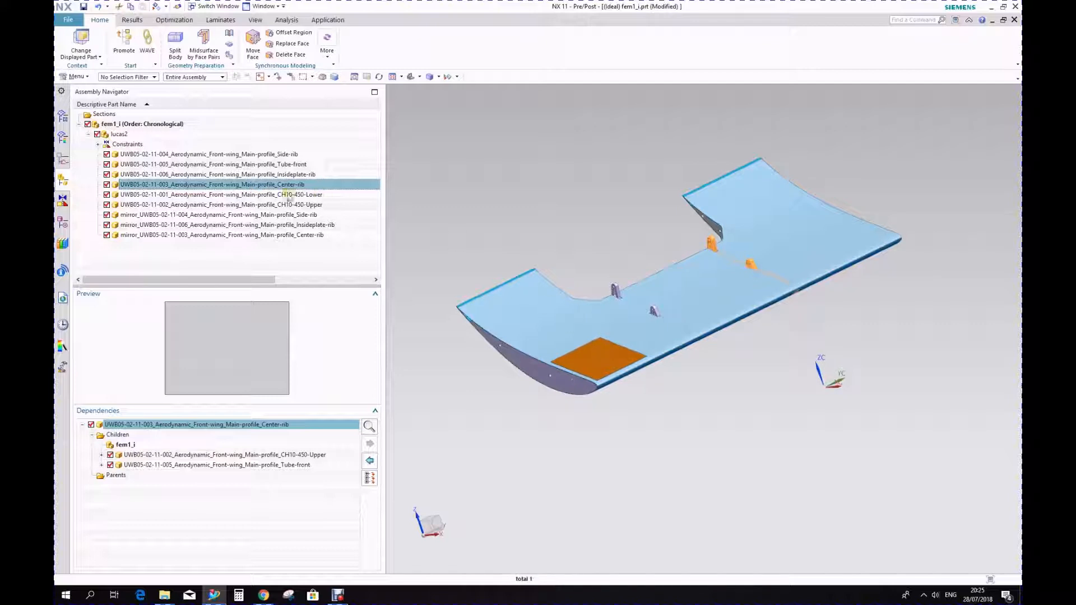
click(210, 194)
click(209, 214)
click(211, 204)
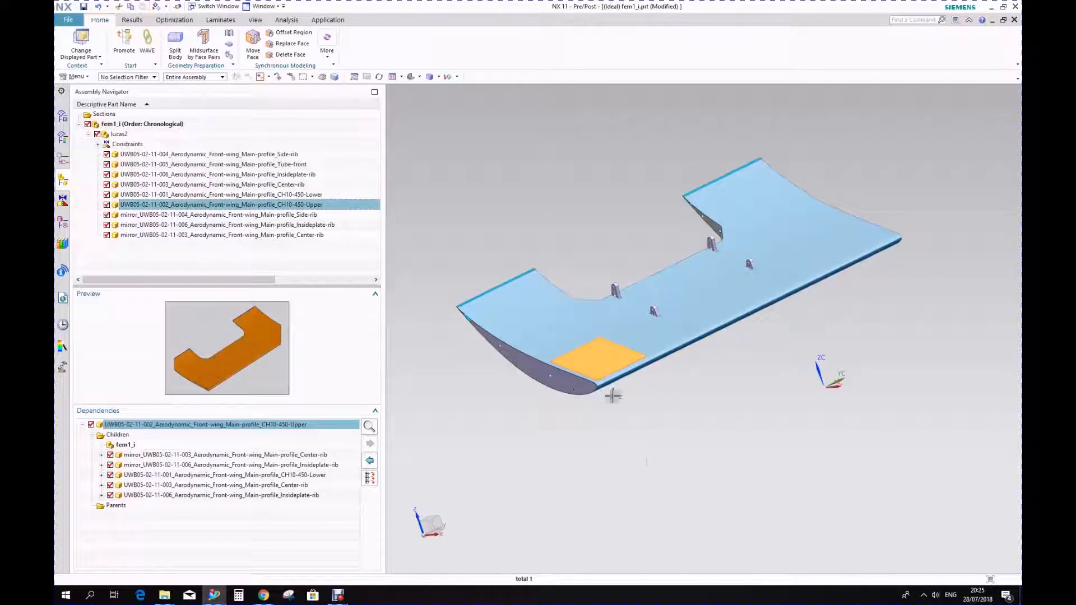
key(Escape)
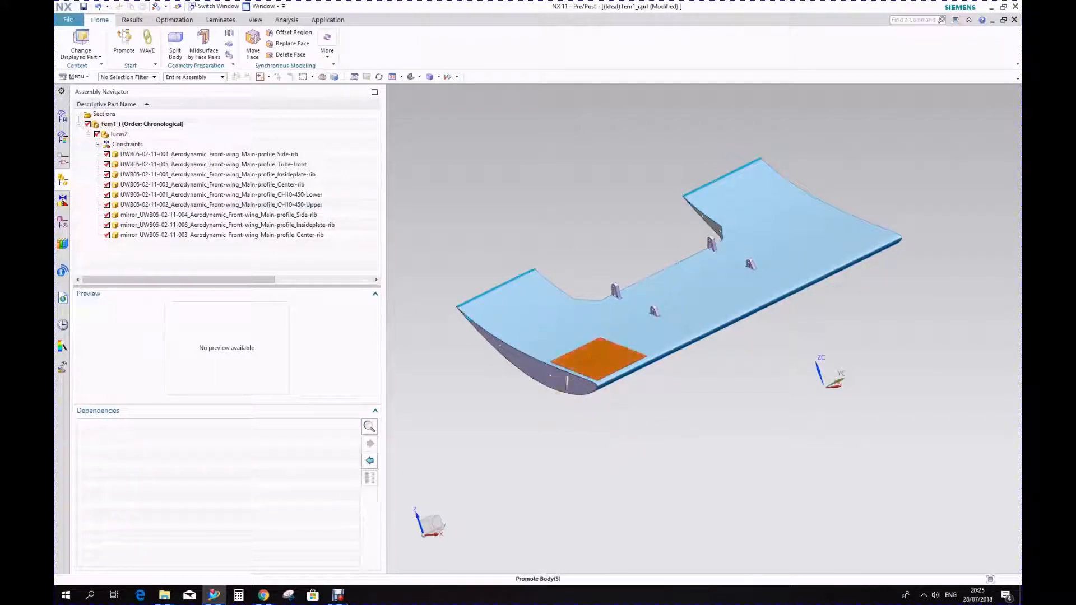
Create a midsurface of the orange rectangular body with the Manual strategy, pairing its upper face with its lower face
click(61, 120)
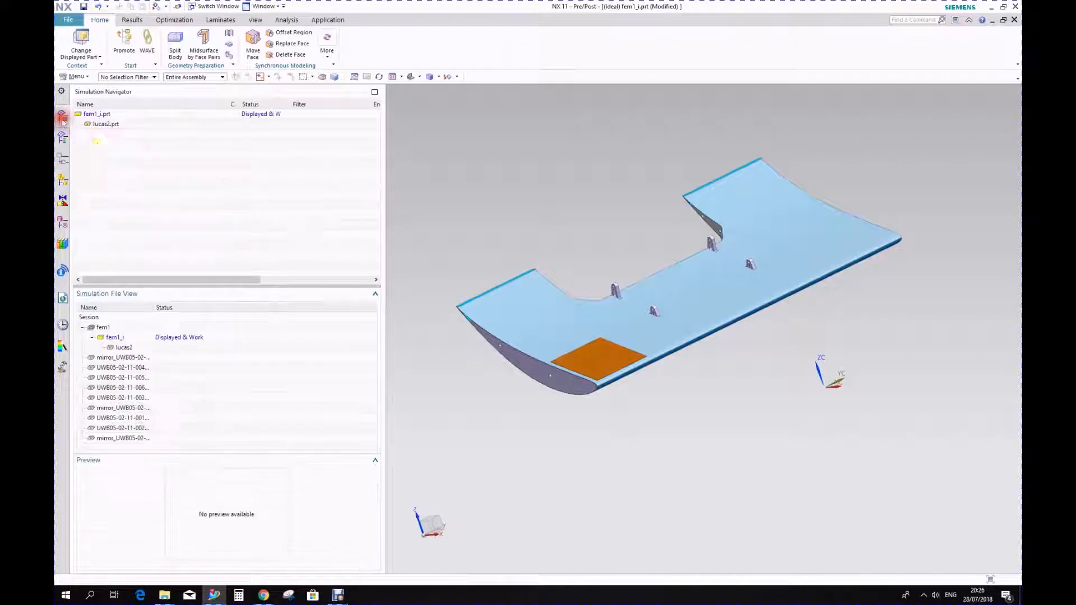
click(209, 52)
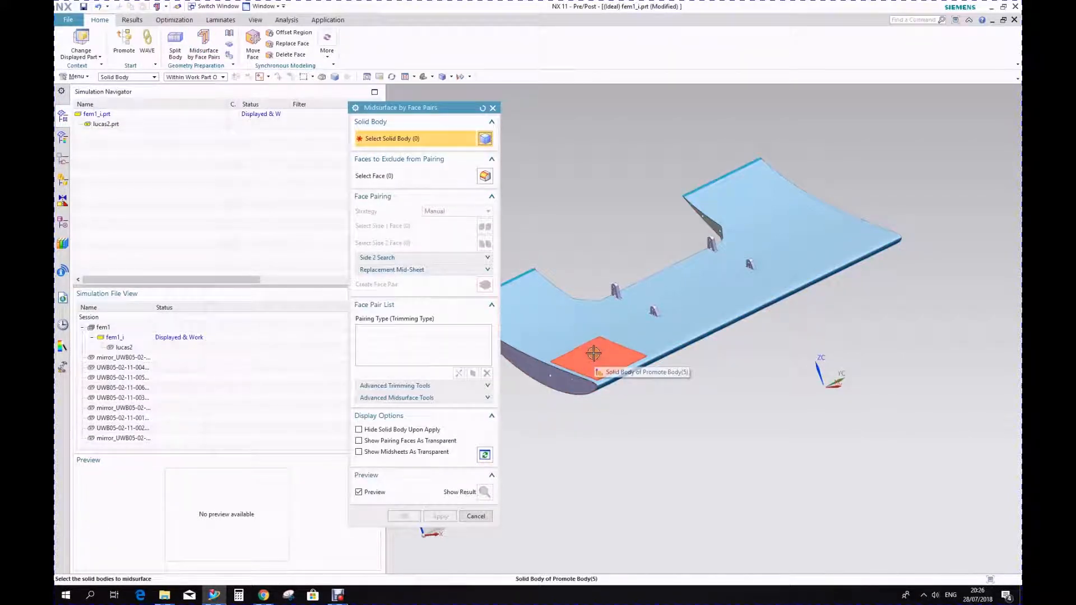
click(594, 353)
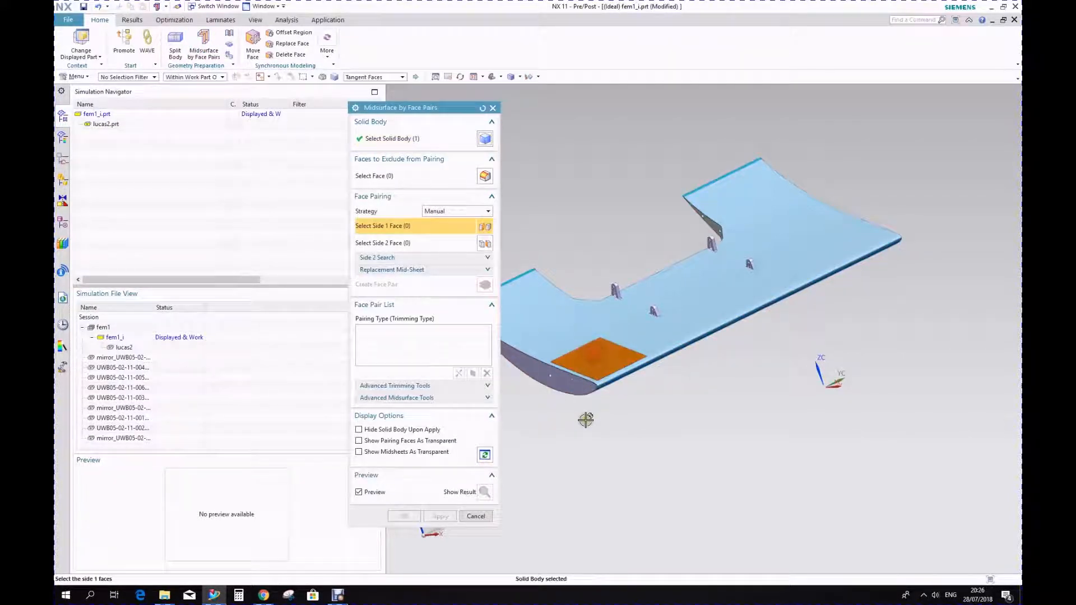
click(592, 352)
middle_drag(576, 473, 755, 399)
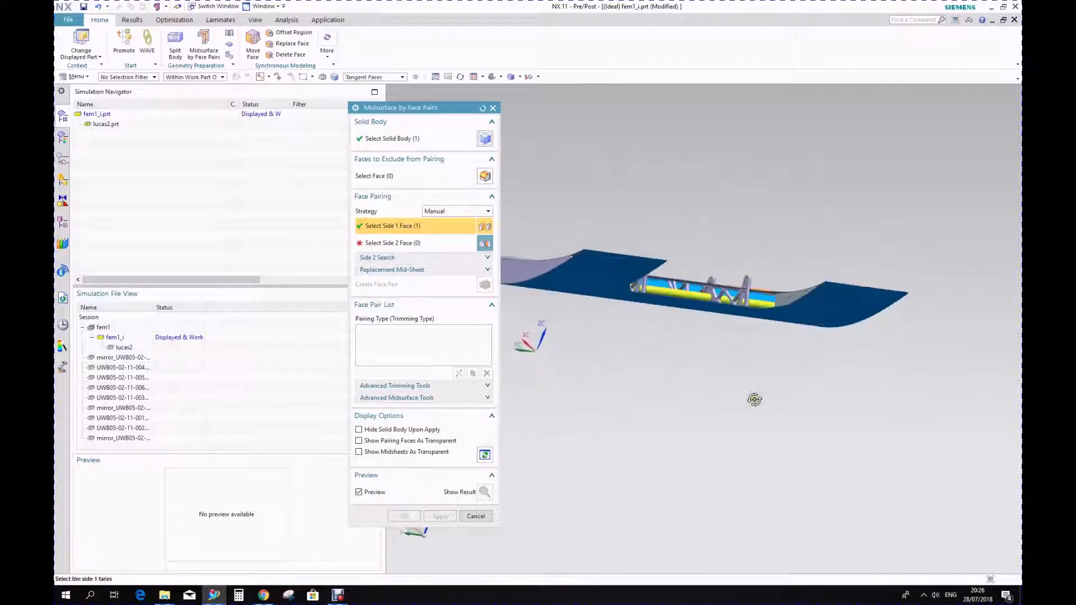
scroll(736, 275, up, 10)
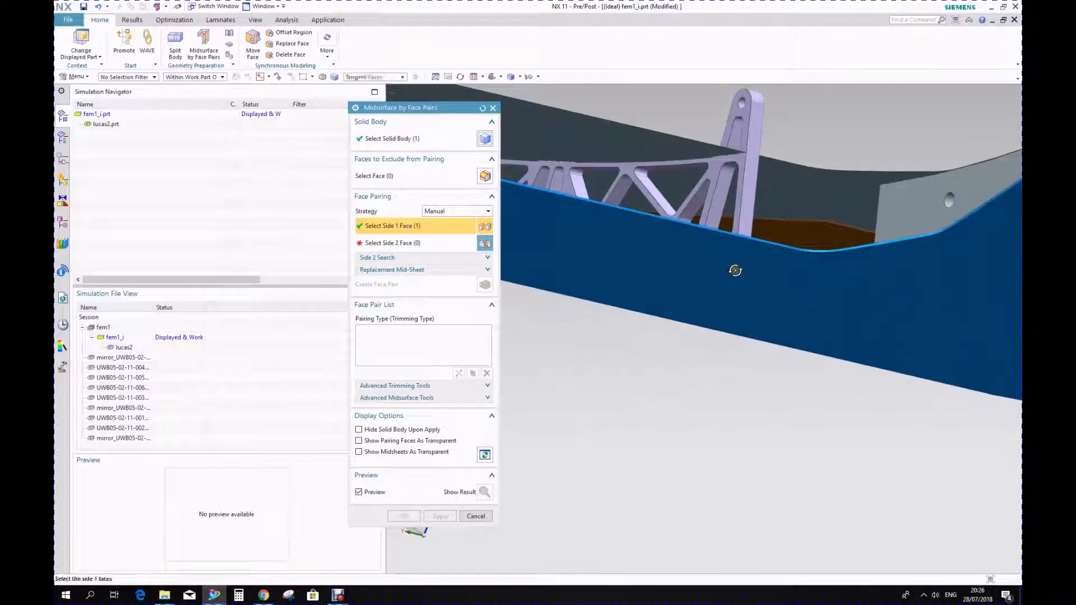
scroll(736, 270, down, 1)
click(795, 243)
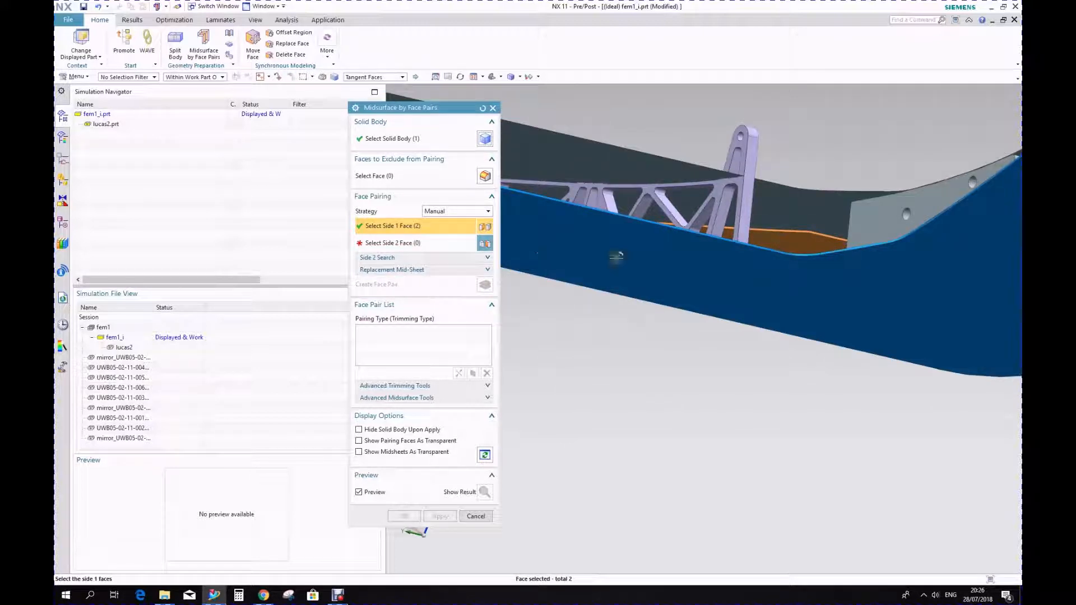
shift+click(800, 235)
click(391, 245)
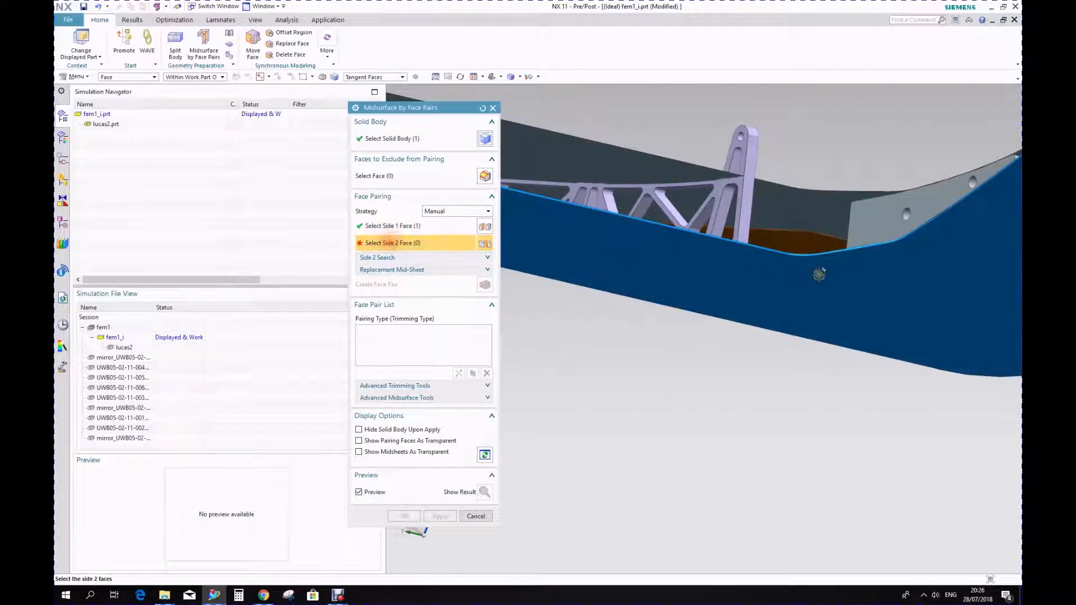
click(802, 242)
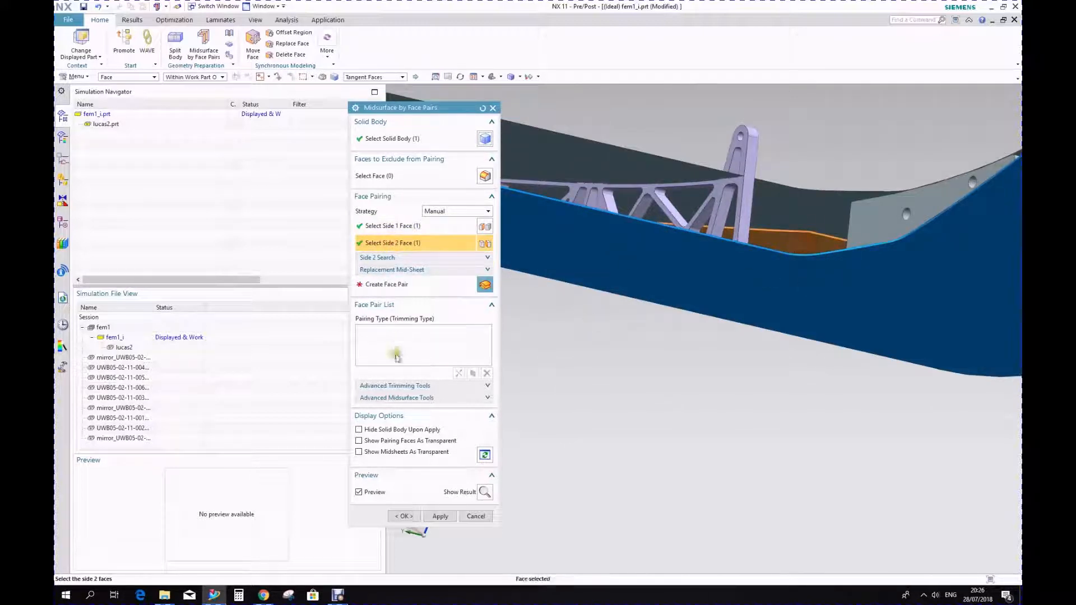
click(441, 517)
Create a manual face-pair midsurface of the side rib next to the orange body, pairing its outer face with its inner face
mouse_move(505, 489)
middle_down()
mouse_move(620, 449)
mouse_move(672, 480)
mouse_move(473, 480)
mouse_move(493, 480)
middle_up()
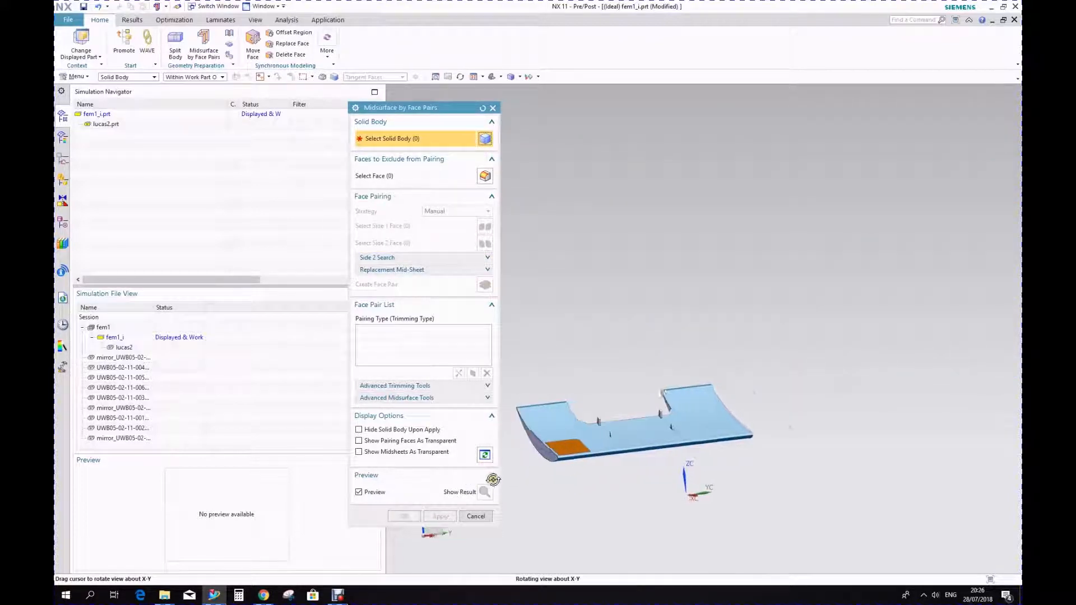
scroll(581, 462, up, 4)
scroll(615, 499, down, 2)
middle_drag(615, 498, 649, 499)
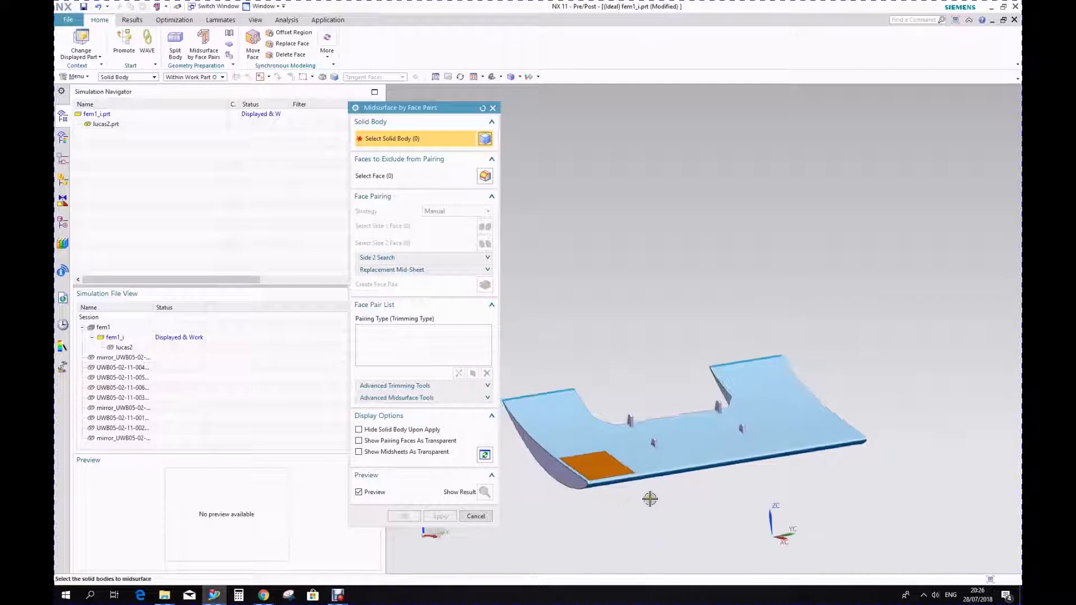
middle_drag(720, 496, 746, 464)
scroll(746, 464, up, 1)
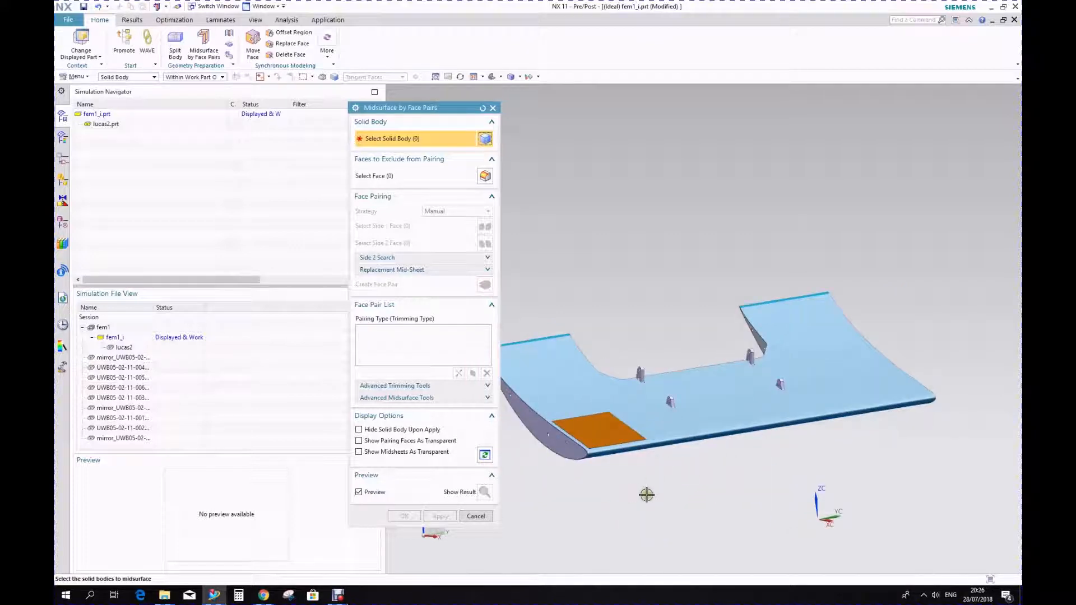
middle_drag(646, 495, 673, 477)
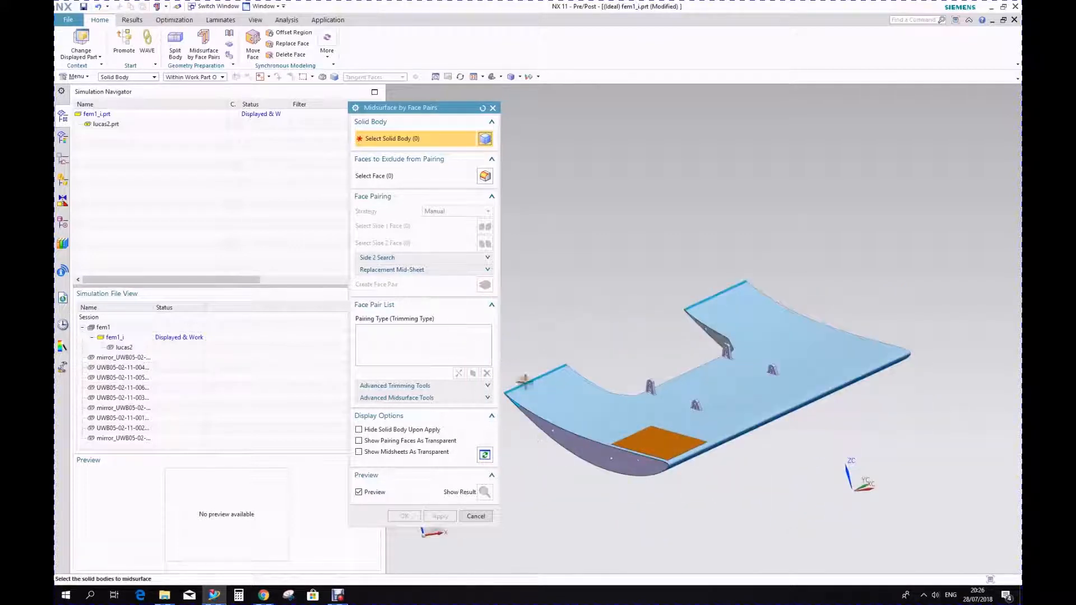
click(583, 445)
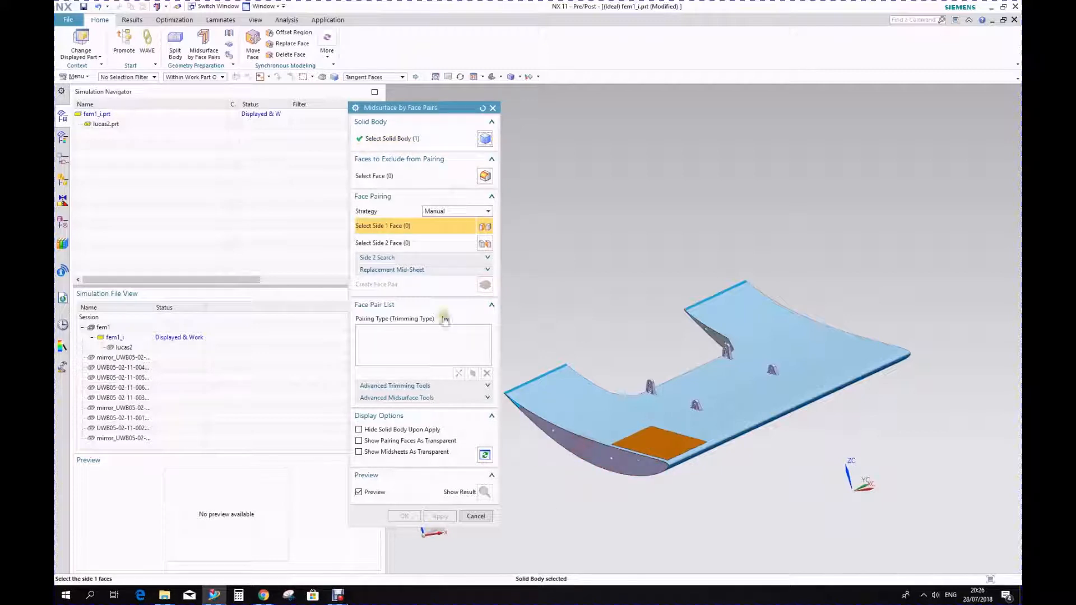
click(589, 443)
middle_drag(588, 443, 736, 411)
scroll(737, 411, up, 5)
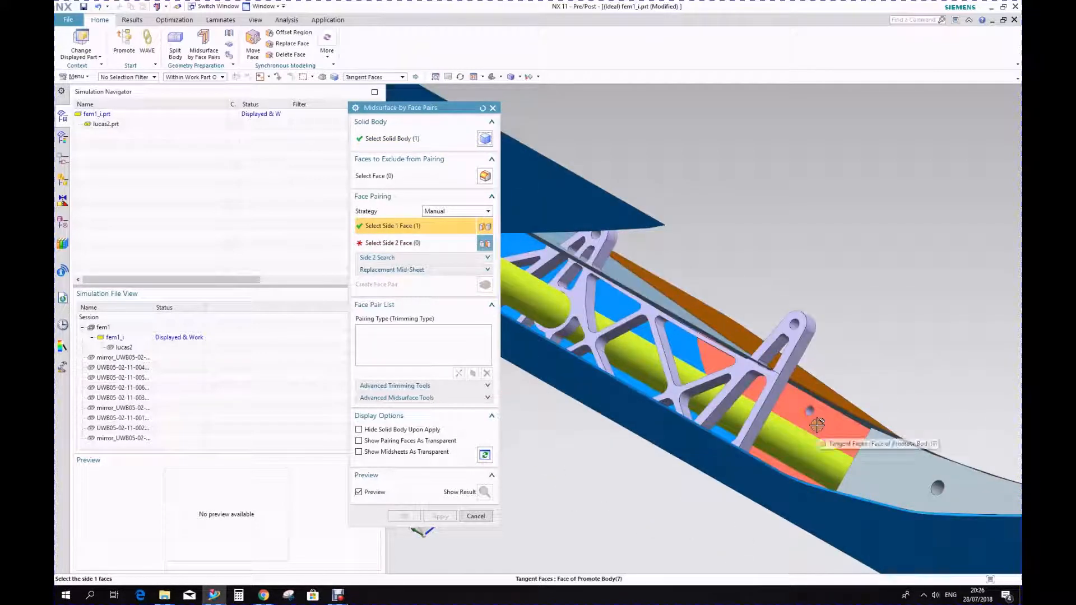
middle_click(816, 461)
click(845, 435)
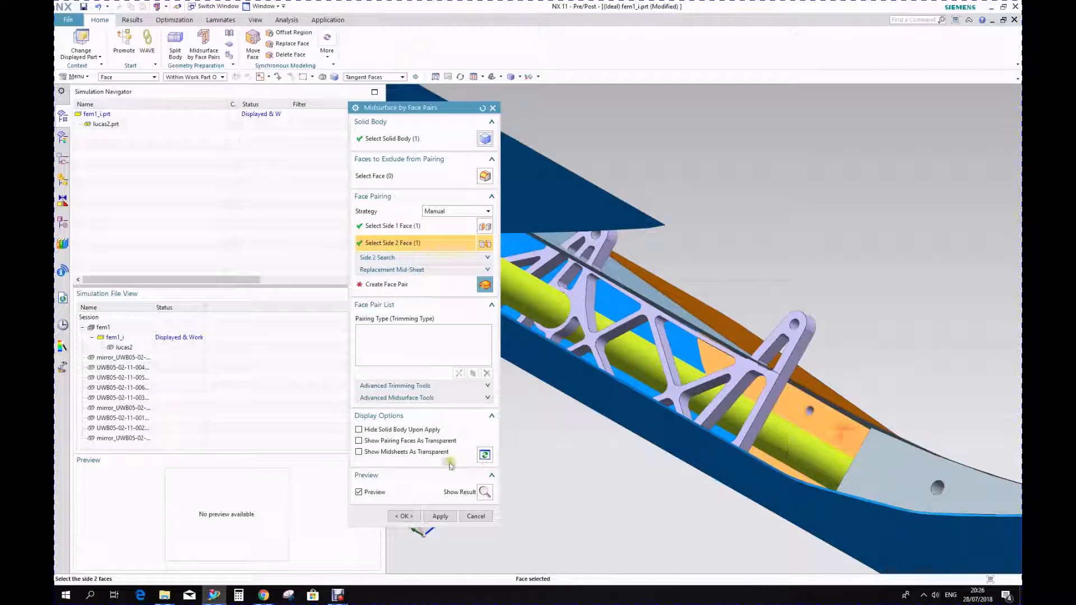
click(441, 516)
Create a manual face-pair midsurface of the side rib at the opposite wing end, pairing its outer and inner faces
middle_drag(625, 495, 663, 446)
click(692, 519)
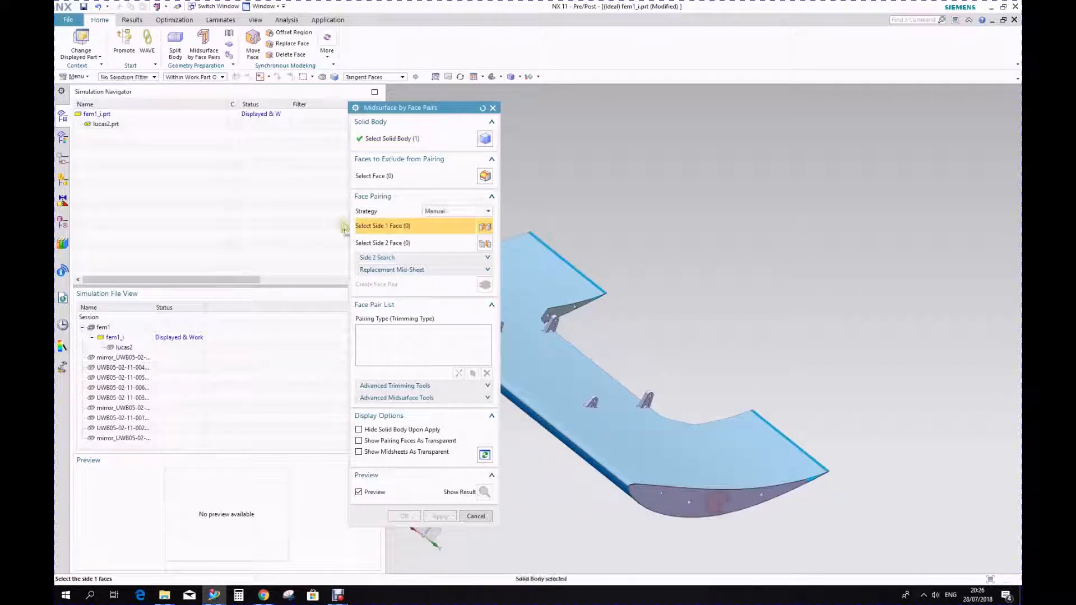
click(674, 481)
middle_drag(674, 481, 512, 356)
click(421, 243)
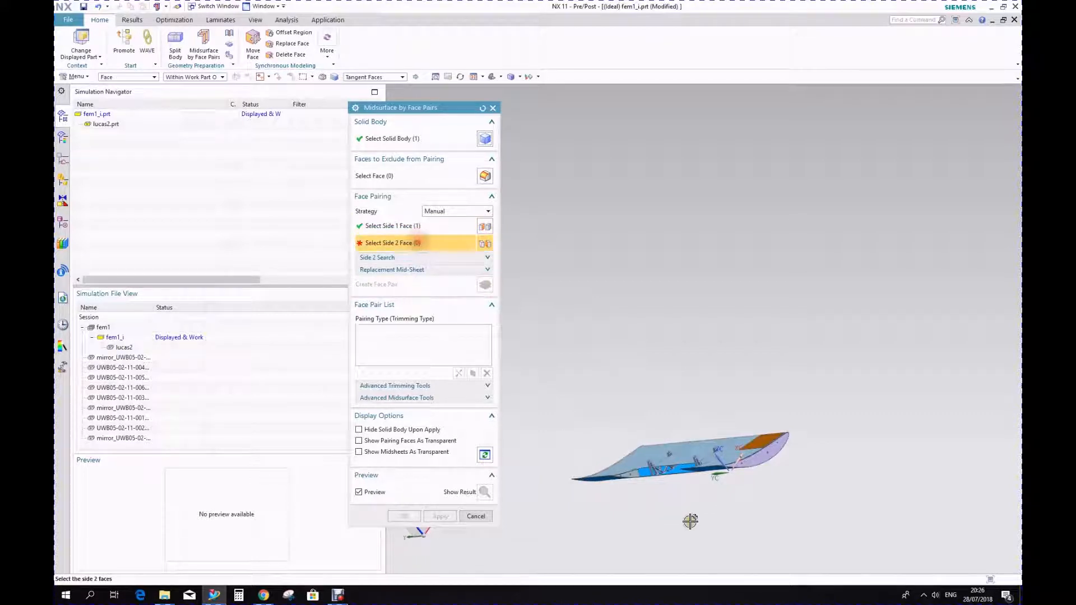
scroll(600, 467, up, 5)
scroll(599, 467, up, 5)
click(651, 446)
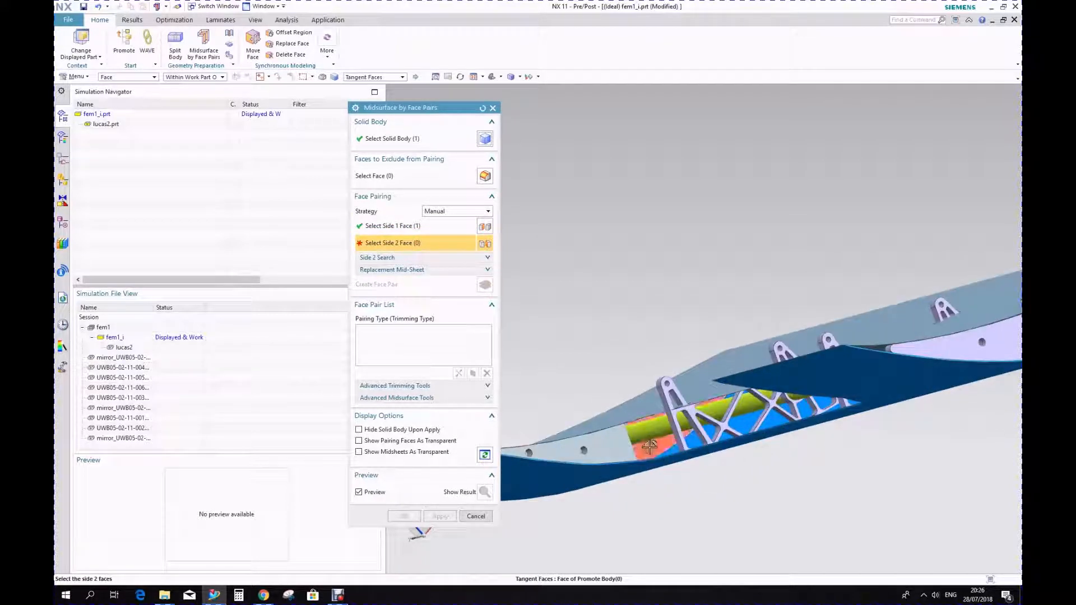
click(442, 516)
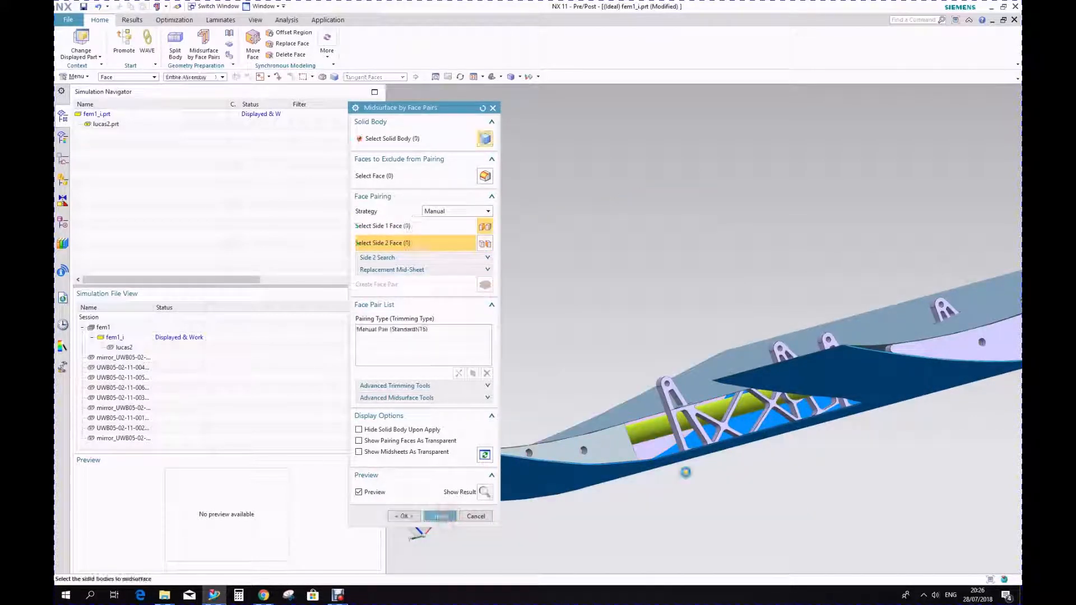
Create a manual face-pair midsurface of the blue lower skin, pairing its outer tangent faces with its inner ones
middle_drag(684, 468, 772, 506)
scroll(675, 479, up, 4)
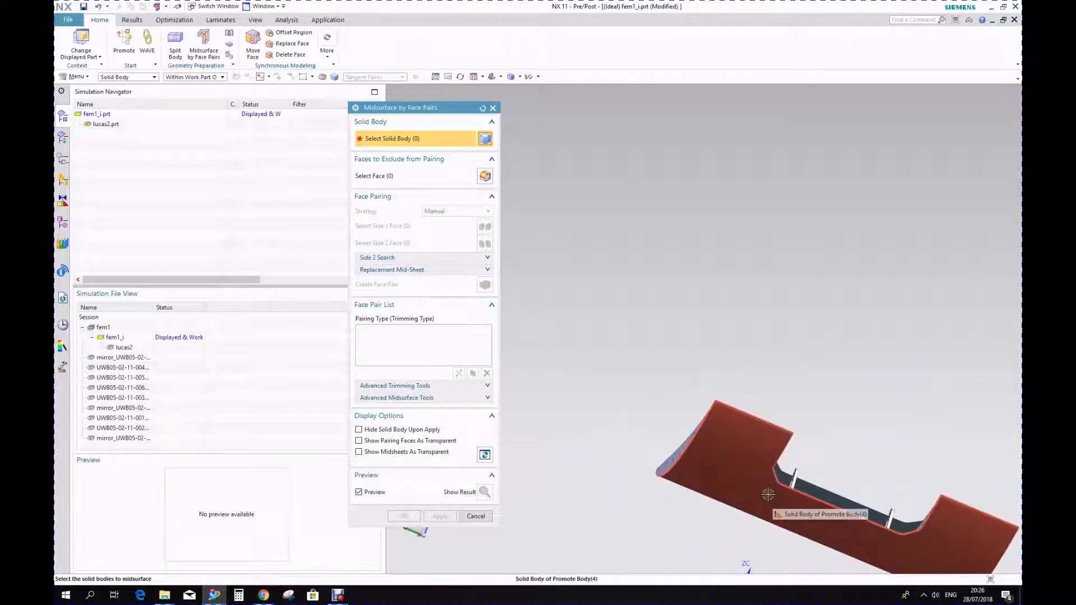
click(768, 494)
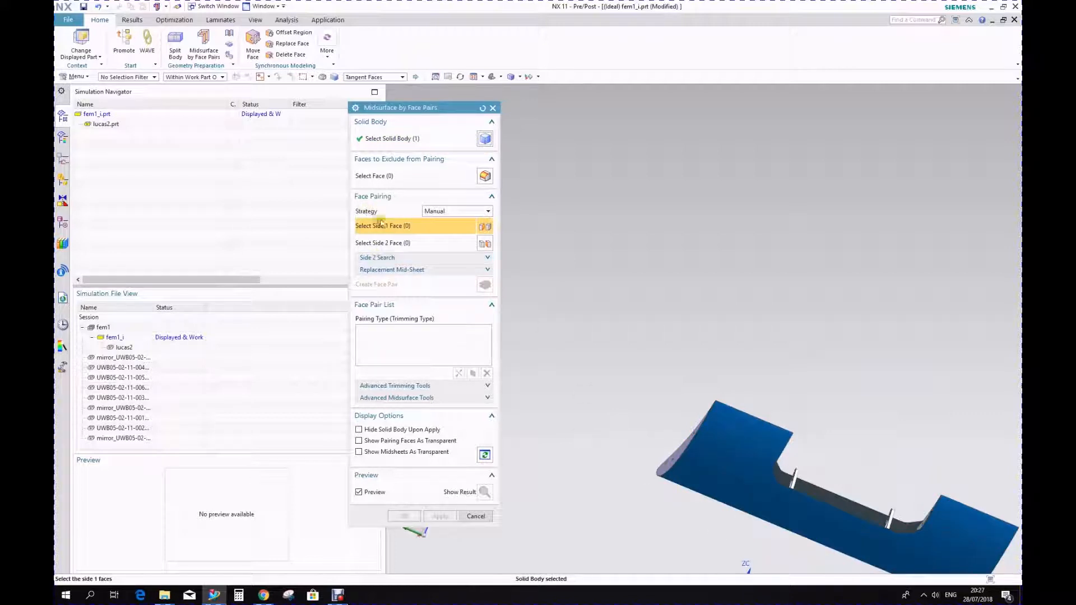
click(758, 510)
middle_drag(759, 382, 798, 526)
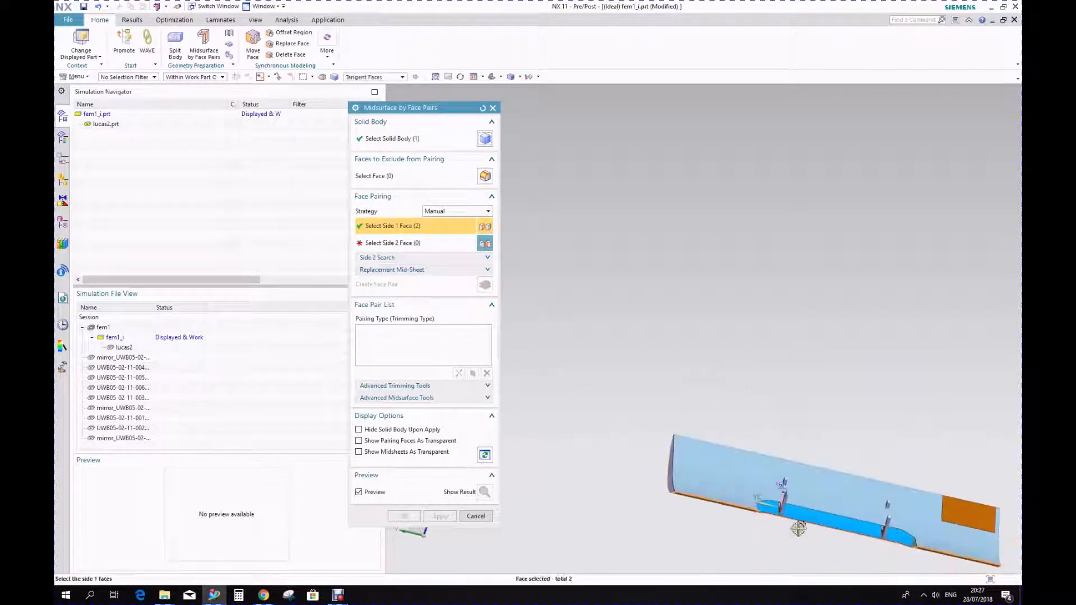
scroll(798, 526, up, 4)
click(399, 243)
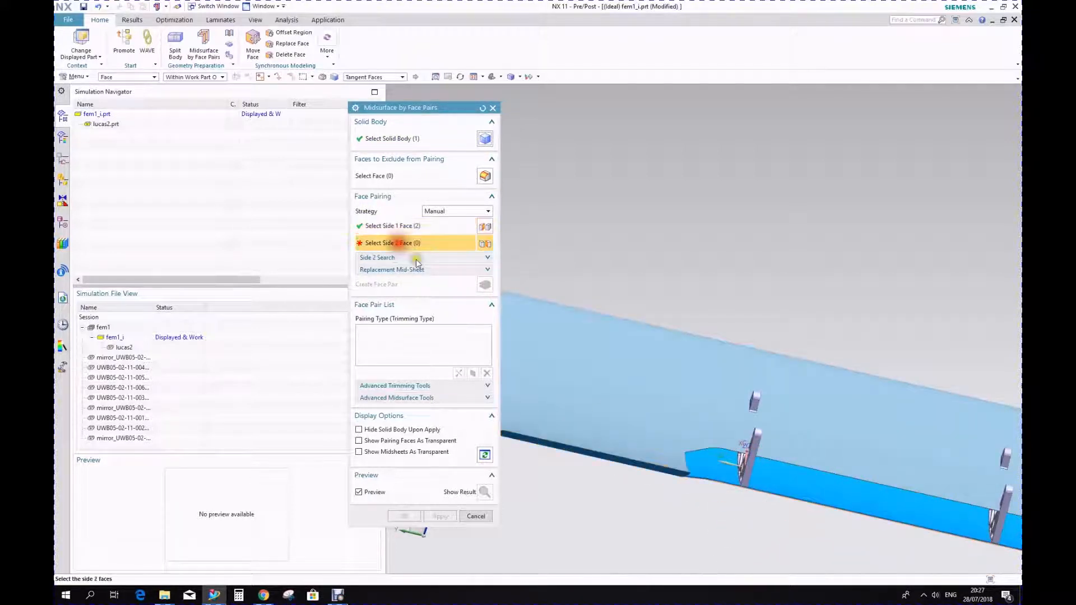
click(792, 489)
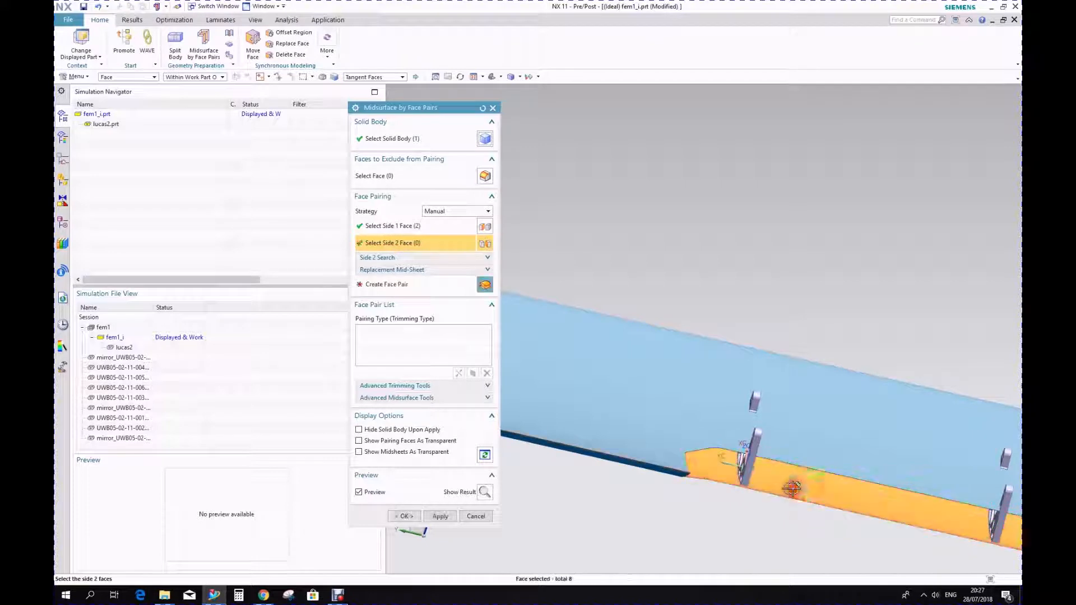
click(440, 517)
Inspect the lower skin's edge near the center rib and its outer side, and close the midsurface command
scroll(728, 477, up, 5)
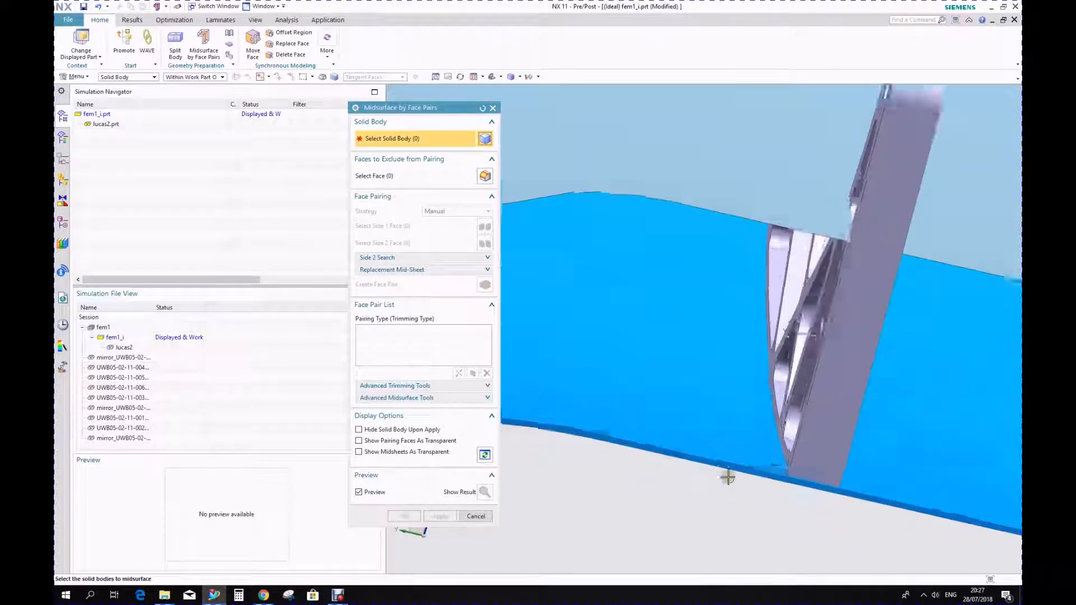
scroll(728, 477, up, 5)
middle_drag(642, 496, 694, 346)
scroll(630, 385, up, 5)
scroll(626, 368, down, 2)
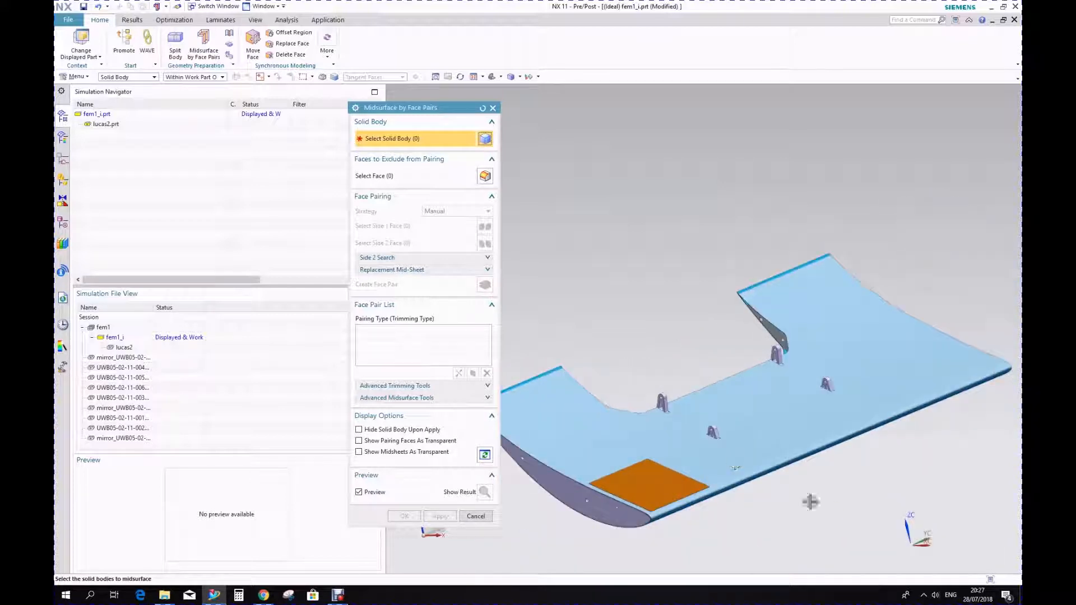
middle_drag(802, 475, 786, 402)
right_click(788, 401)
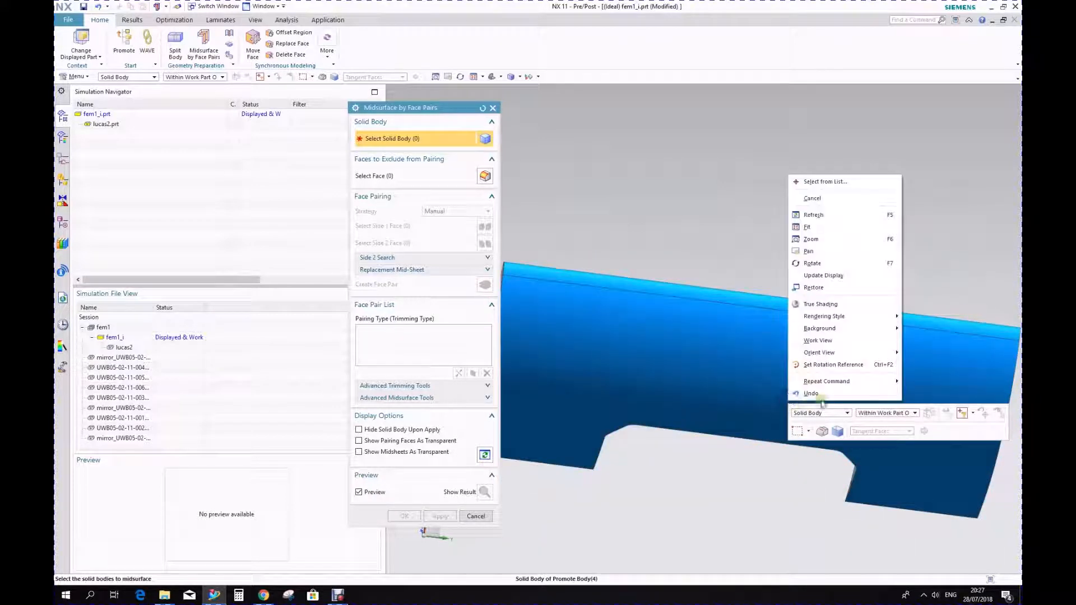
click(493, 107)
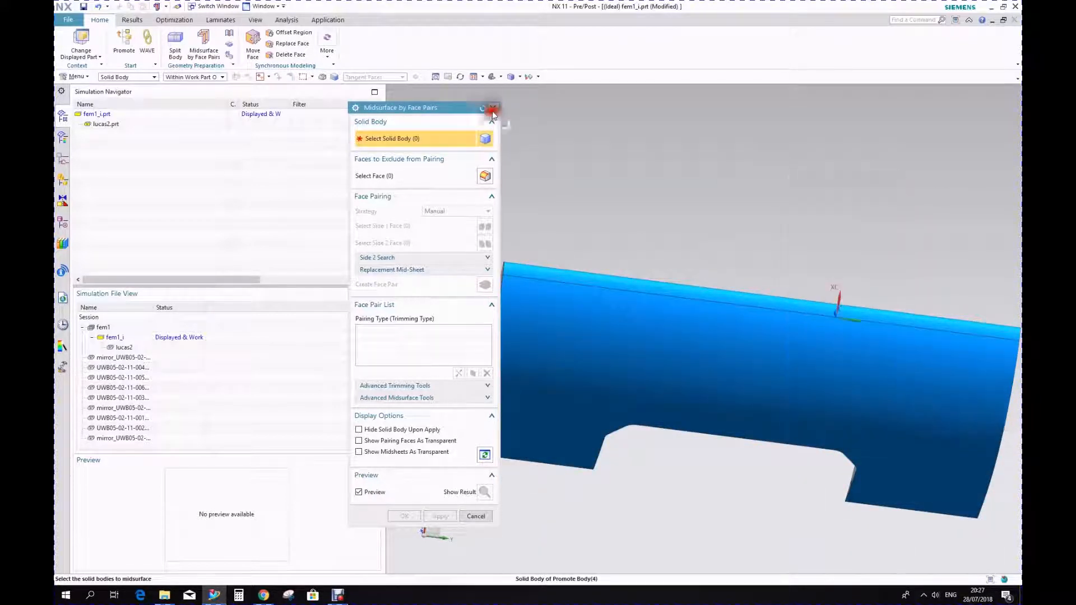
click(493, 108)
Hide the light-blue upper skin midsurface to expose the ribs and tube
middle_drag(695, 520, 557, 541)
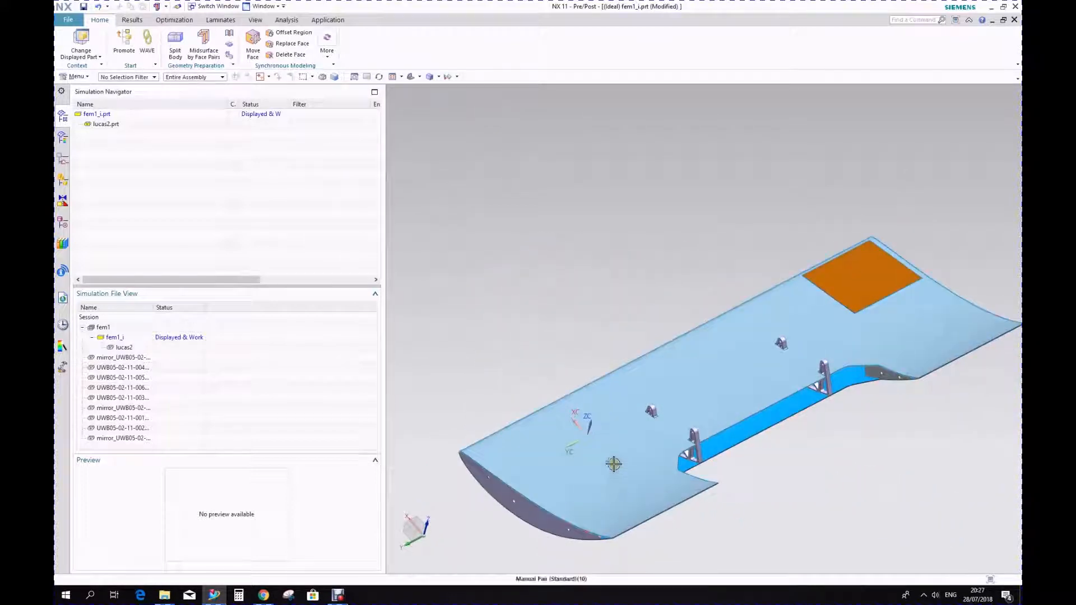
right_click(614, 461)
click(641, 351)
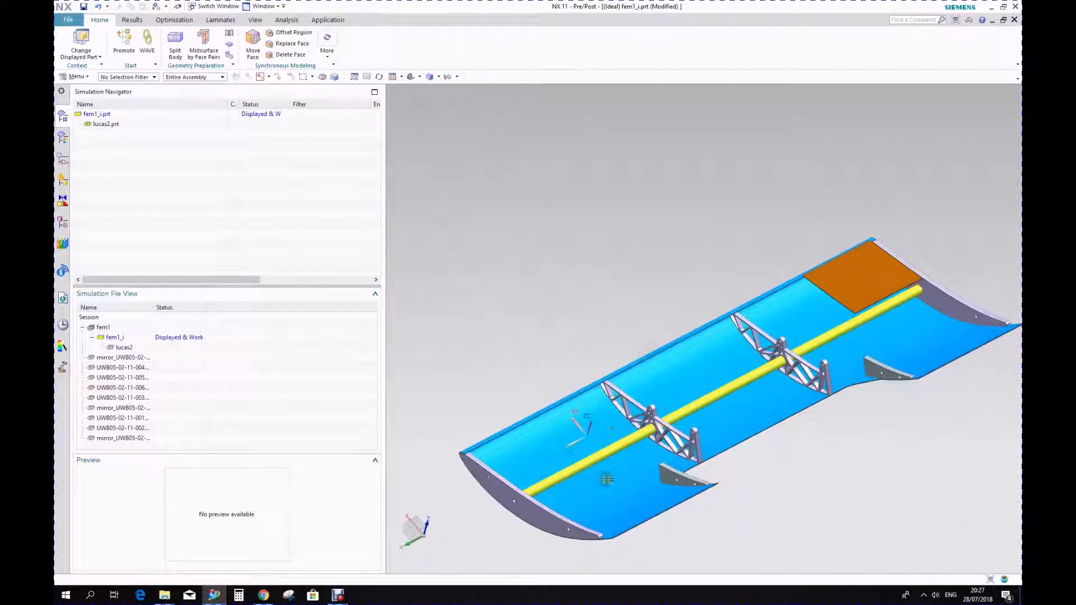
middle_drag(645, 392, 671, 514)
middle_drag(772, 469, 561, 436)
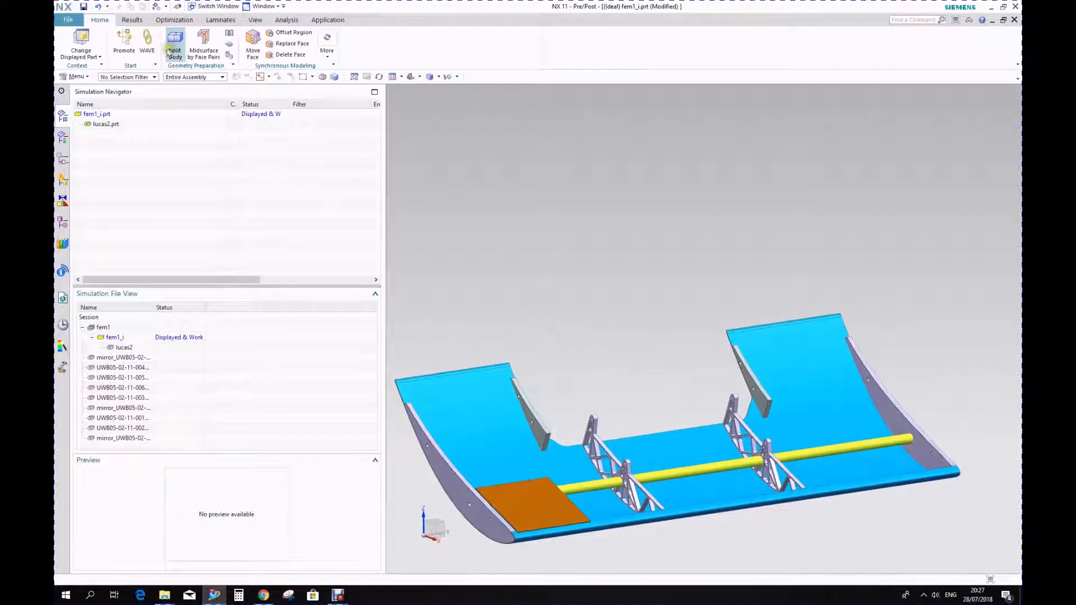
Create a manual face-pair midsurface of the grey inner rib on the orange plate's side of the wing, pairing its two broad side faces
click(199, 57)
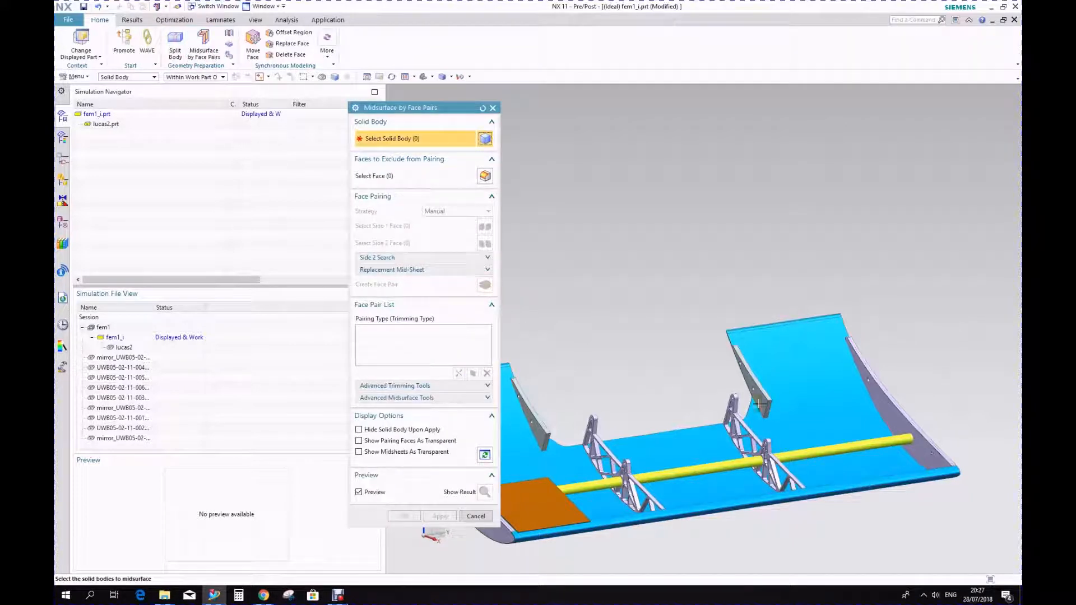
drag(445, 108, 387, 122)
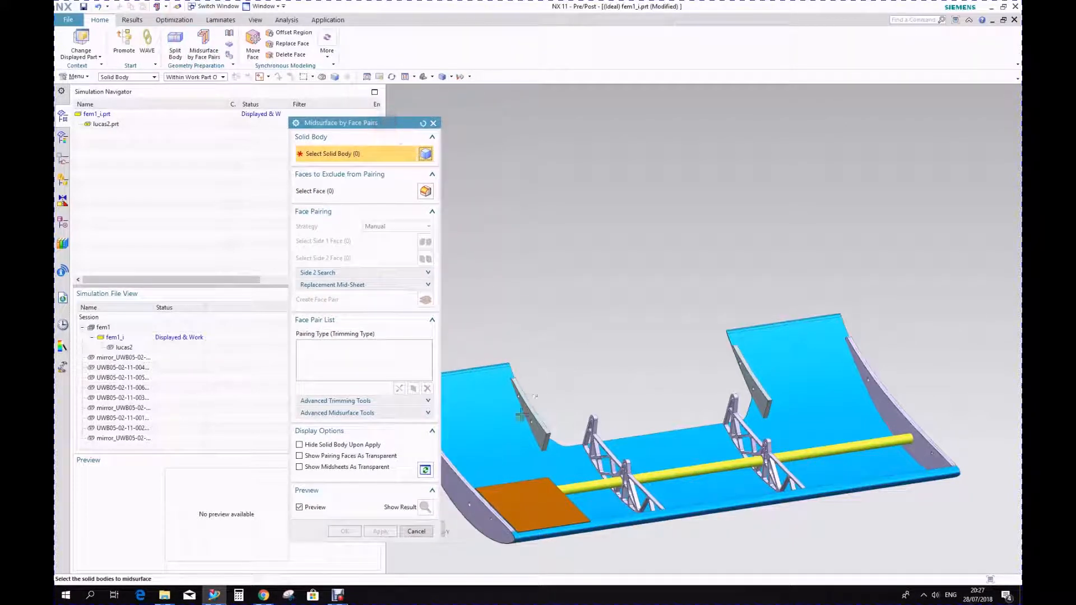
scroll(522, 415, up, 5)
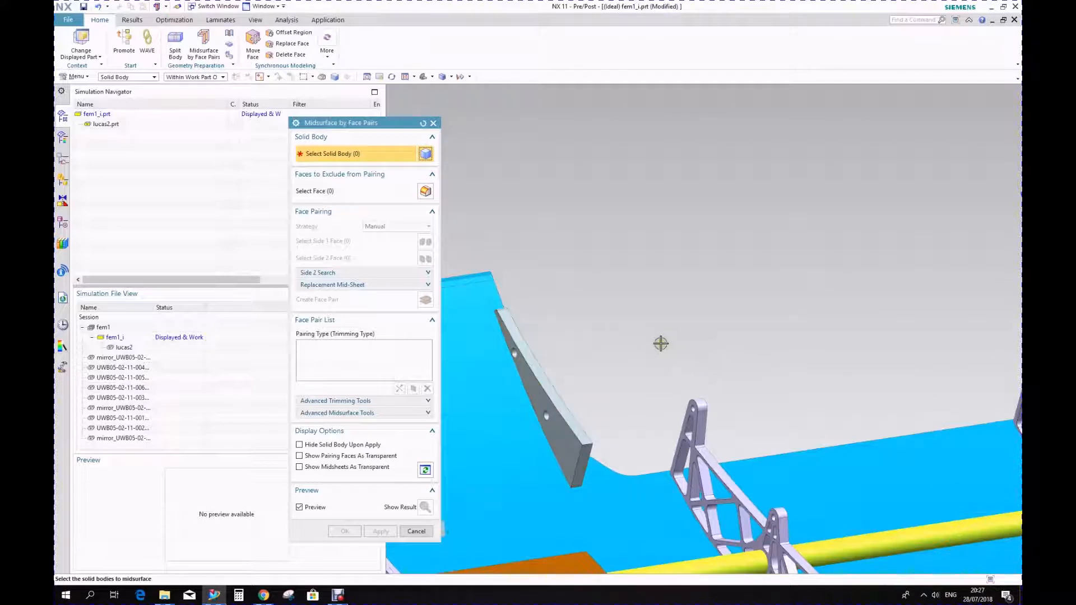
scroll(708, 346, down, 5)
middle_drag(707, 346, 724, 328)
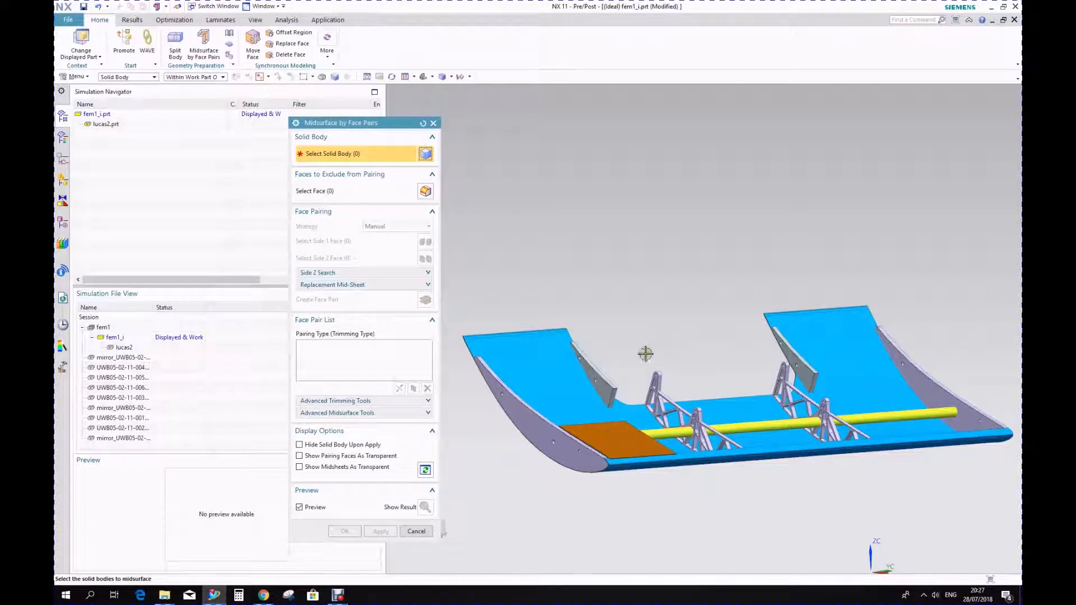
middle_drag(646, 353, 629, 360)
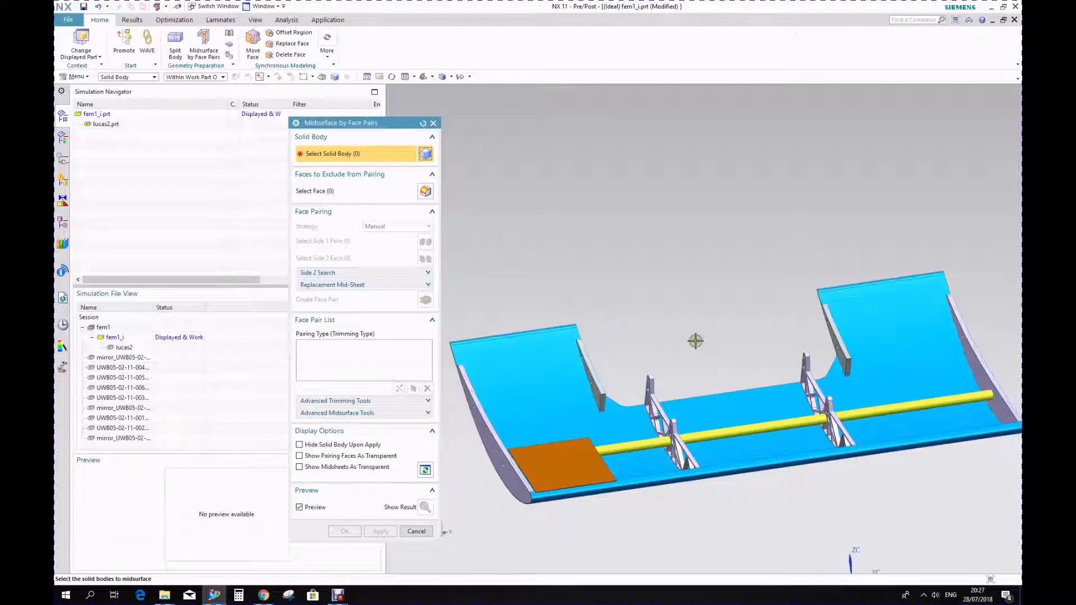
mouse_move(696, 342)
middle_down()
mouse_move(699, 321)
mouse_move(701, 332)
middle_up()
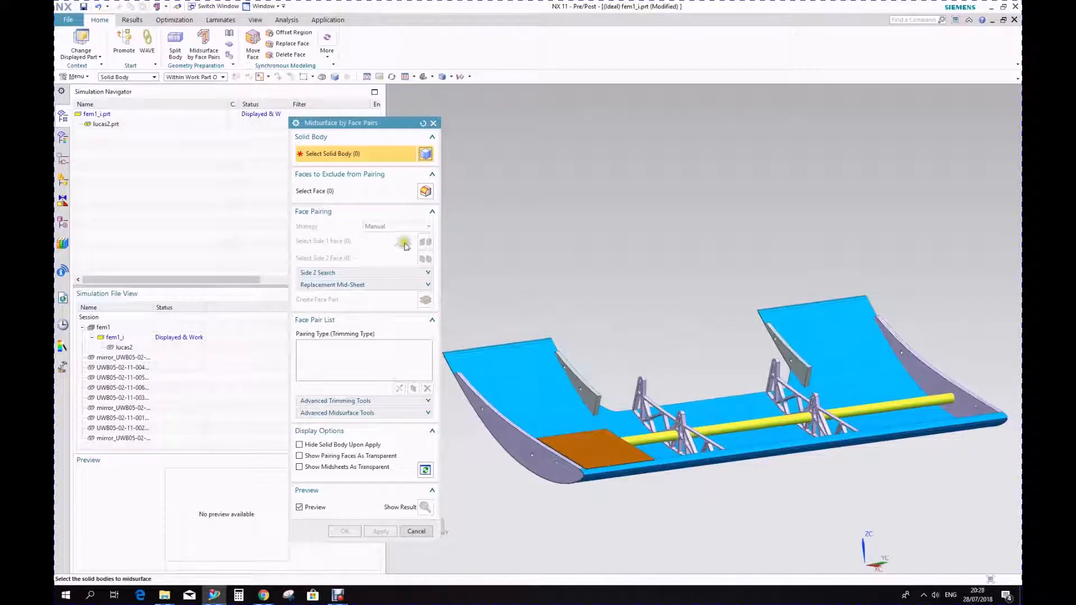
click(583, 385)
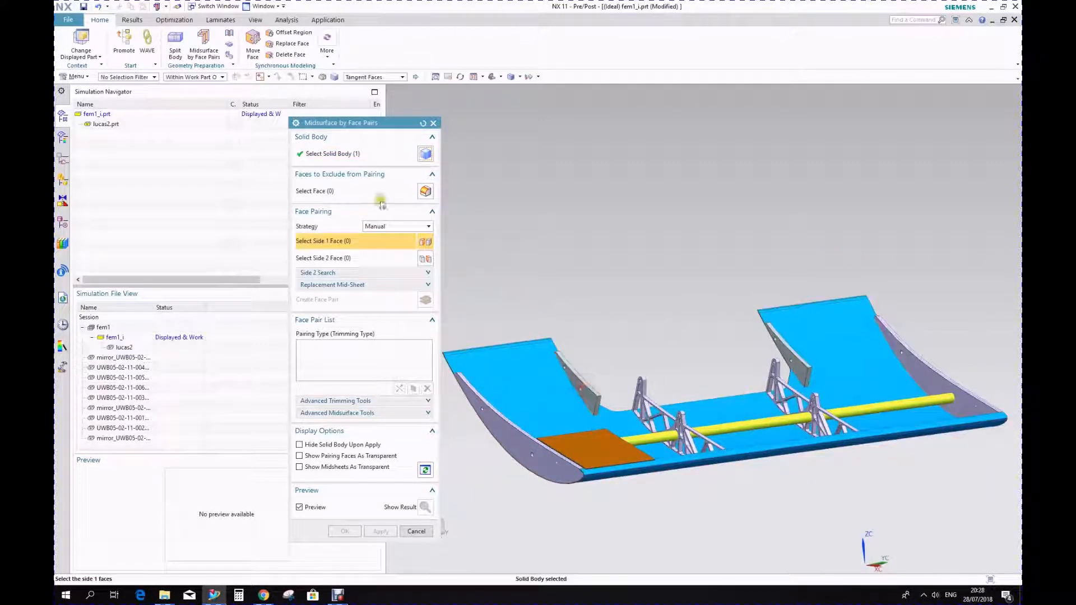
click(582, 382)
middle_drag(617, 351, 563, 365)
click(348, 258)
scroll(538, 365, up, 3)
click(583, 369)
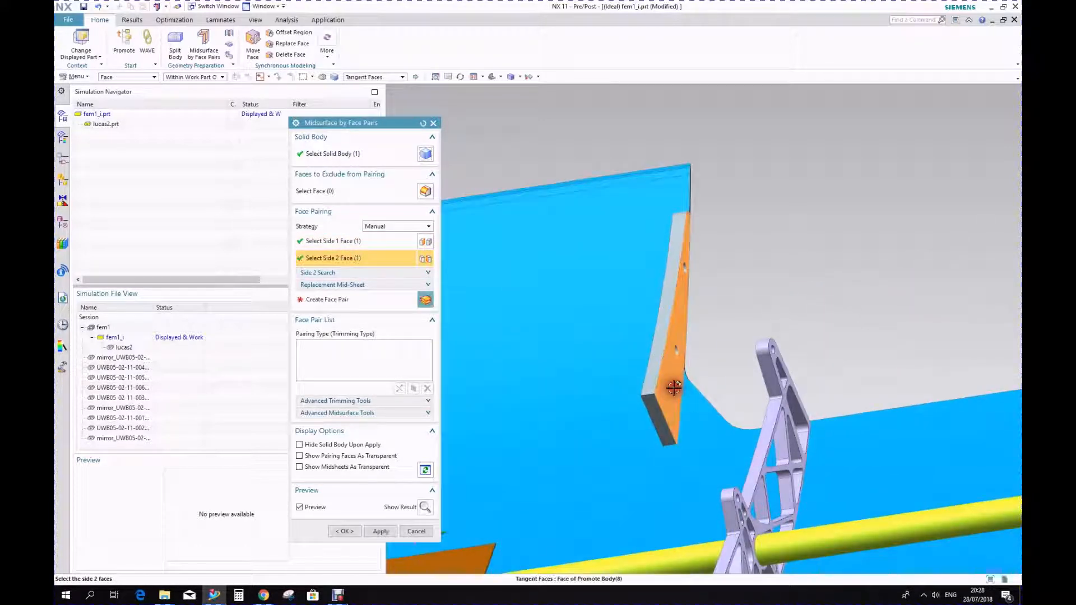
click(380, 531)
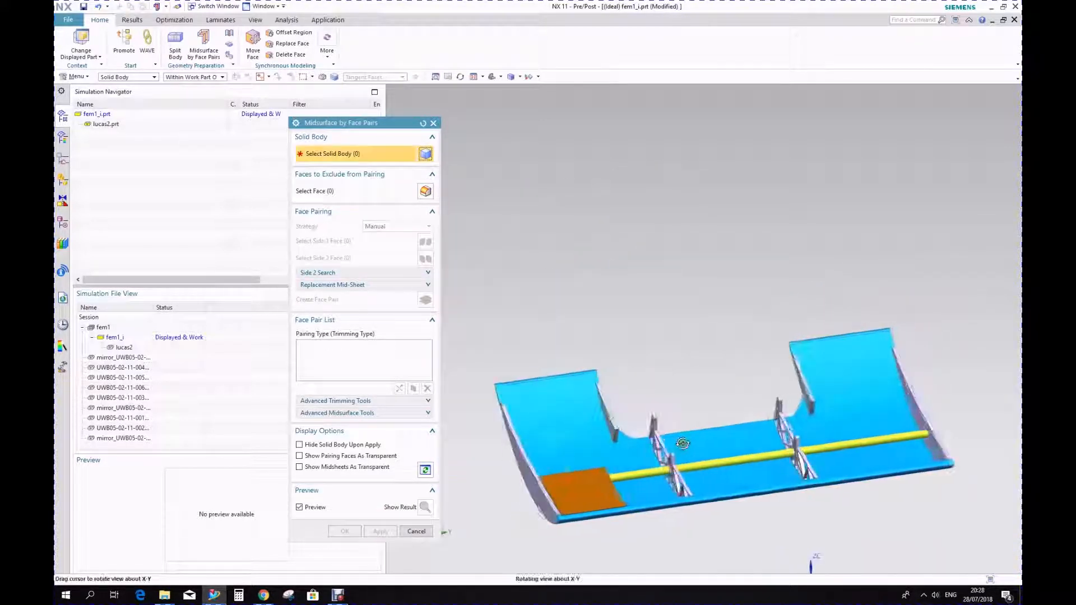
Create a manual face-pair midsurface of the grey inner rib across the center cutout from the first, pairing its broad side faces, and end the command
scroll(769, 379, up, 3)
click(788, 441)
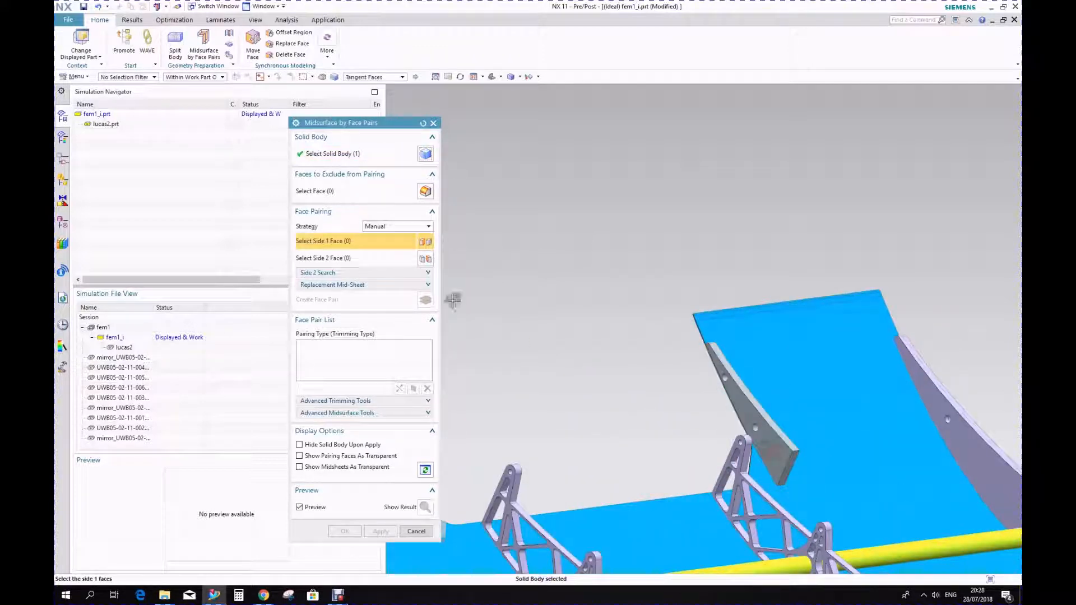
click(754, 427)
scroll(774, 480, down, 3)
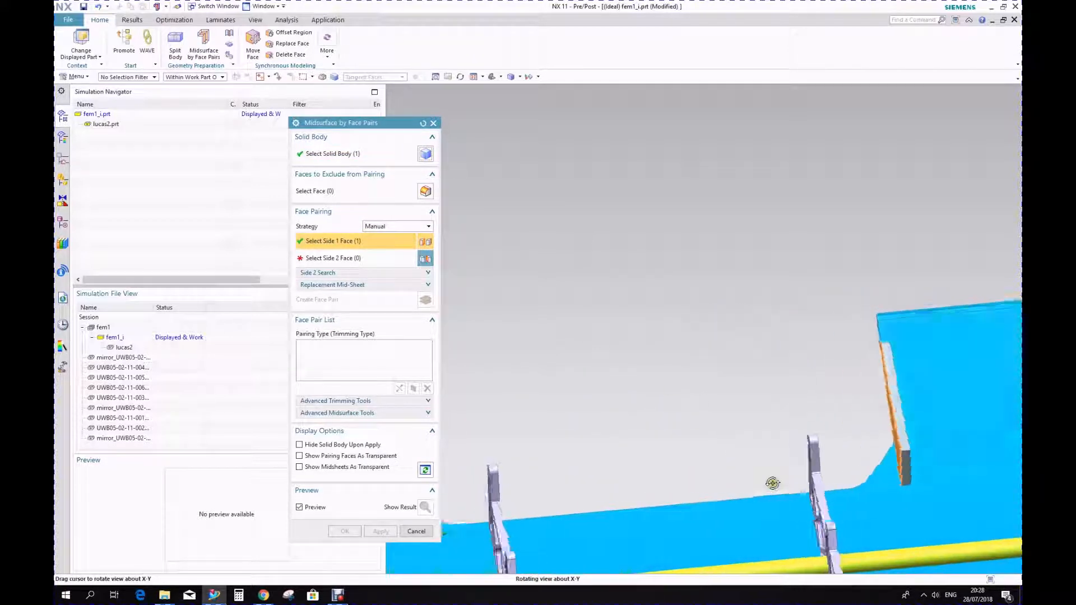
click(379, 259)
click(928, 456)
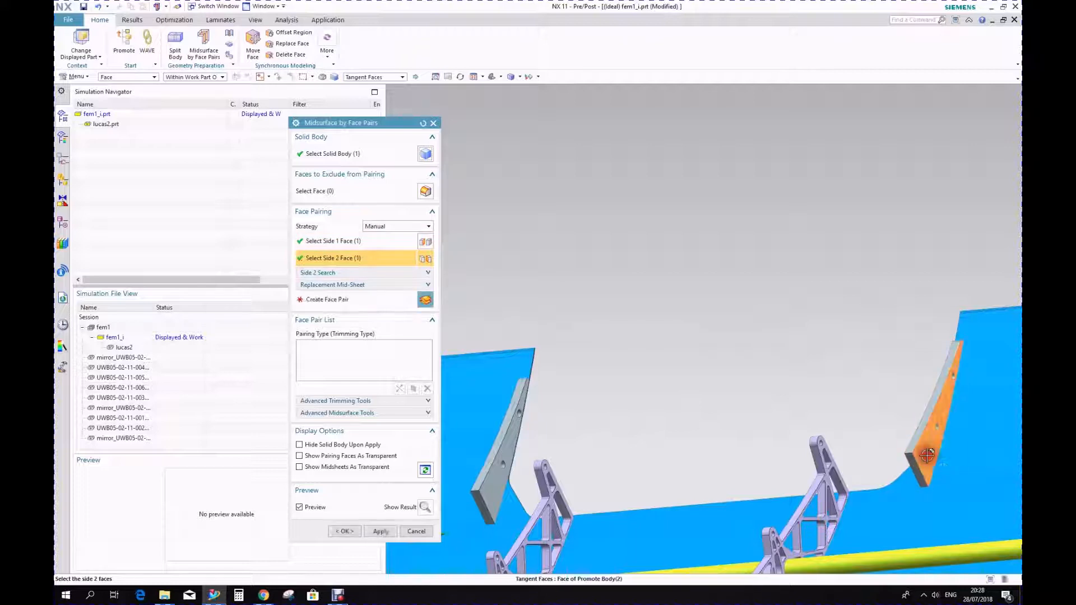
click(389, 529)
scroll(507, 497, down, 5)
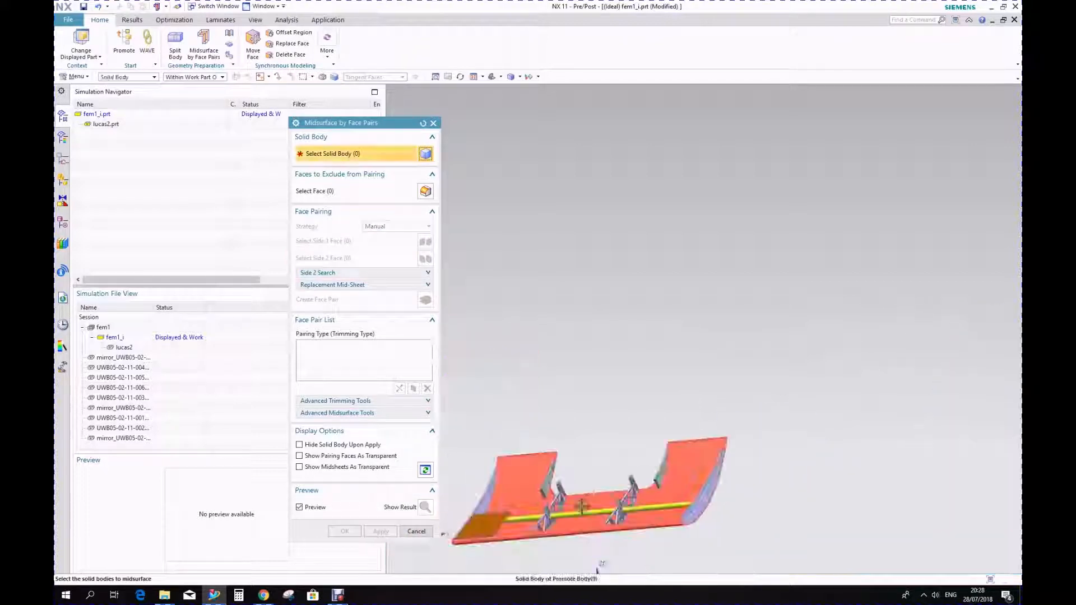
middle_drag(498, 496, 470, 496)
click(417, 531)
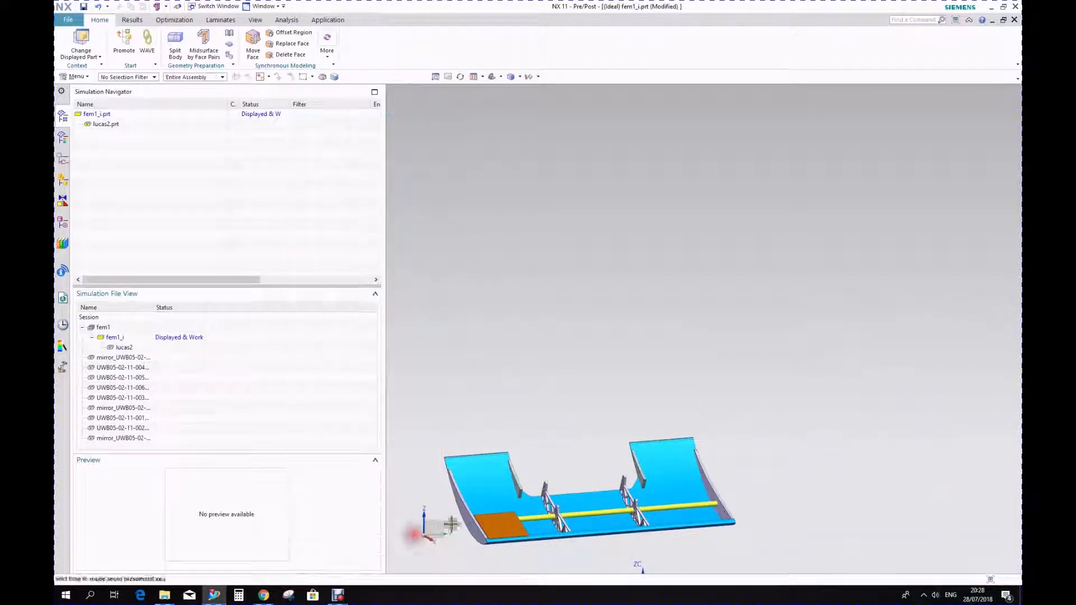
Hide all solid bodies and show all sheet bodies
middle_drag(569, 436, 581, 404)
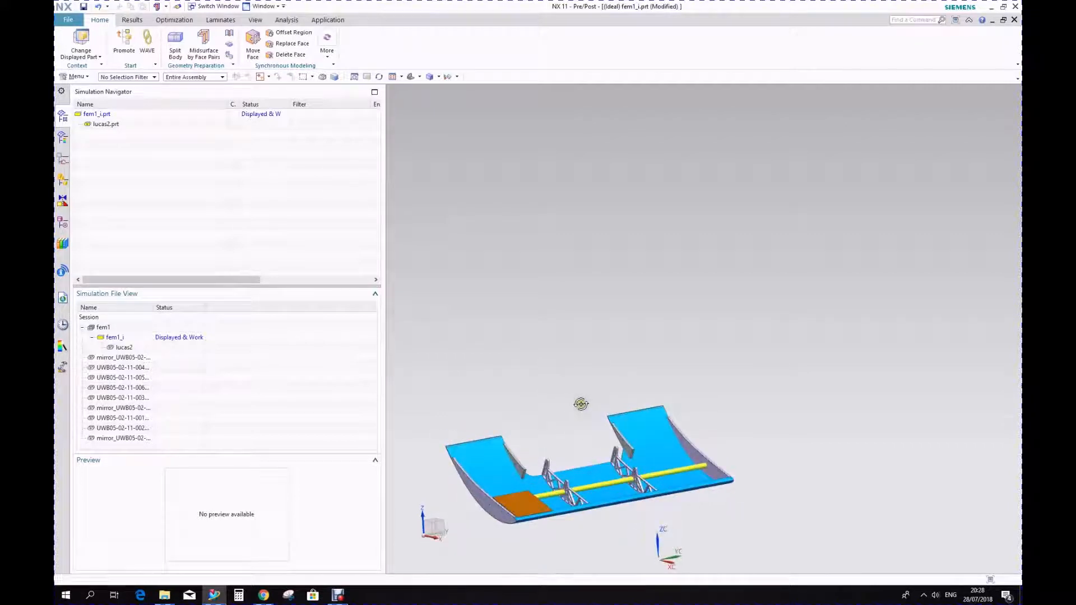
click(257, 21)
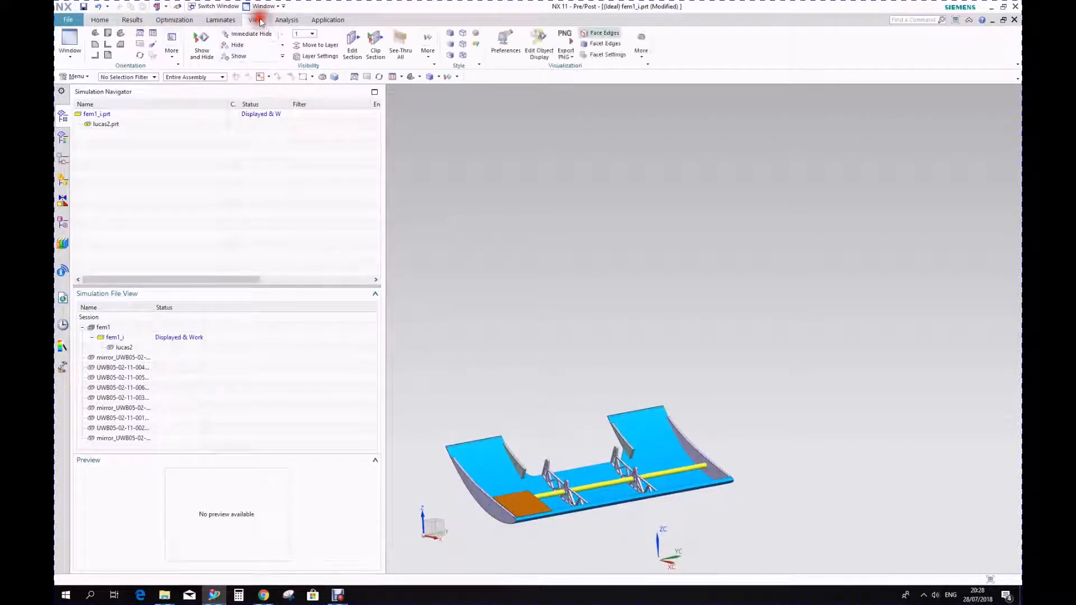
click(202, 47)
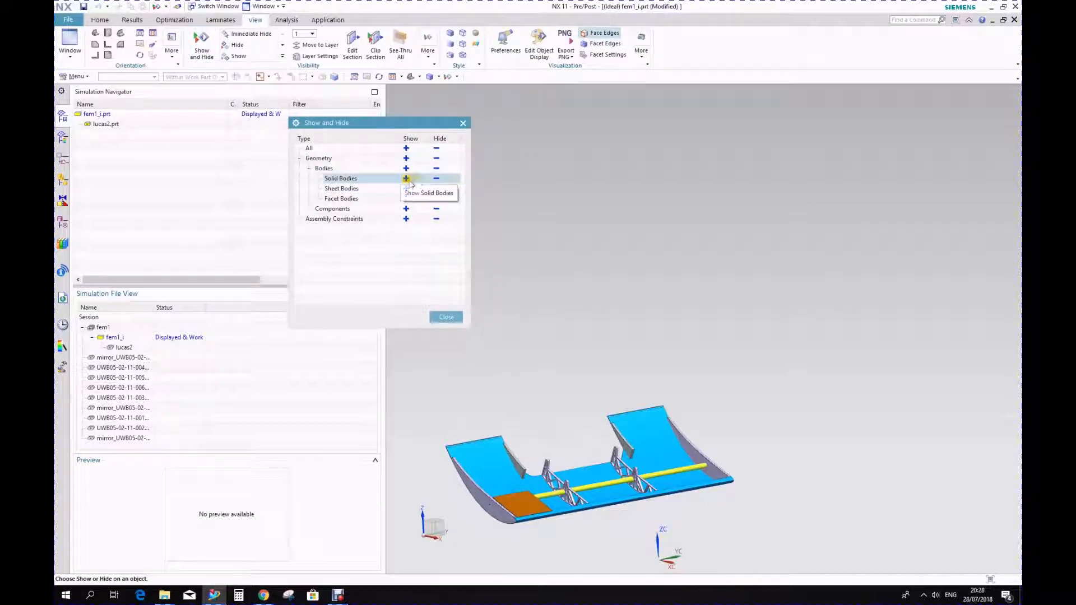
click(437, 180)
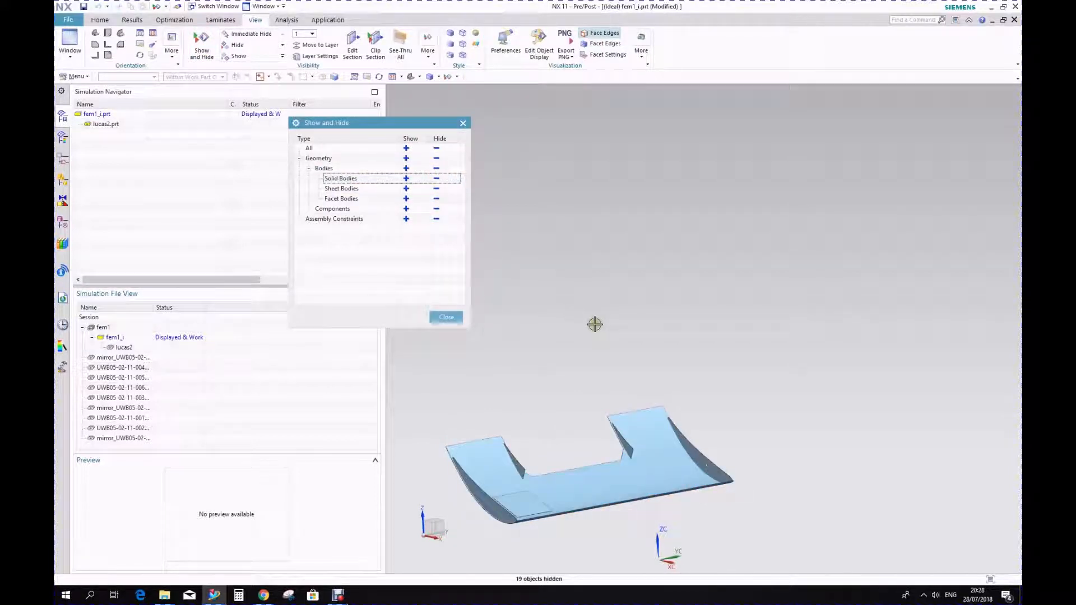
middle_drag(595, 324, 558, 303)
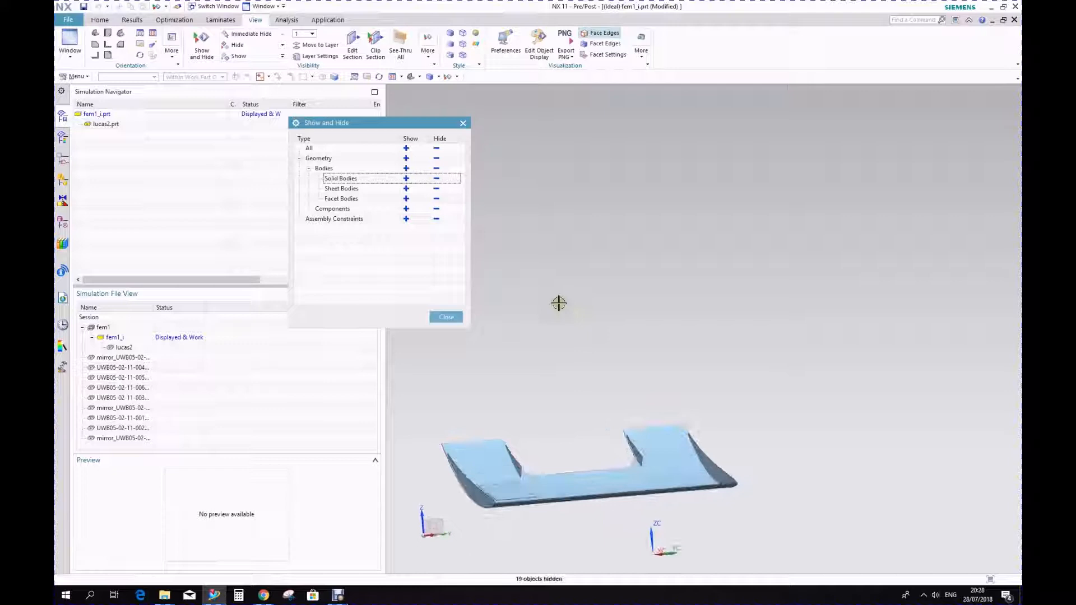
click(407, 189)
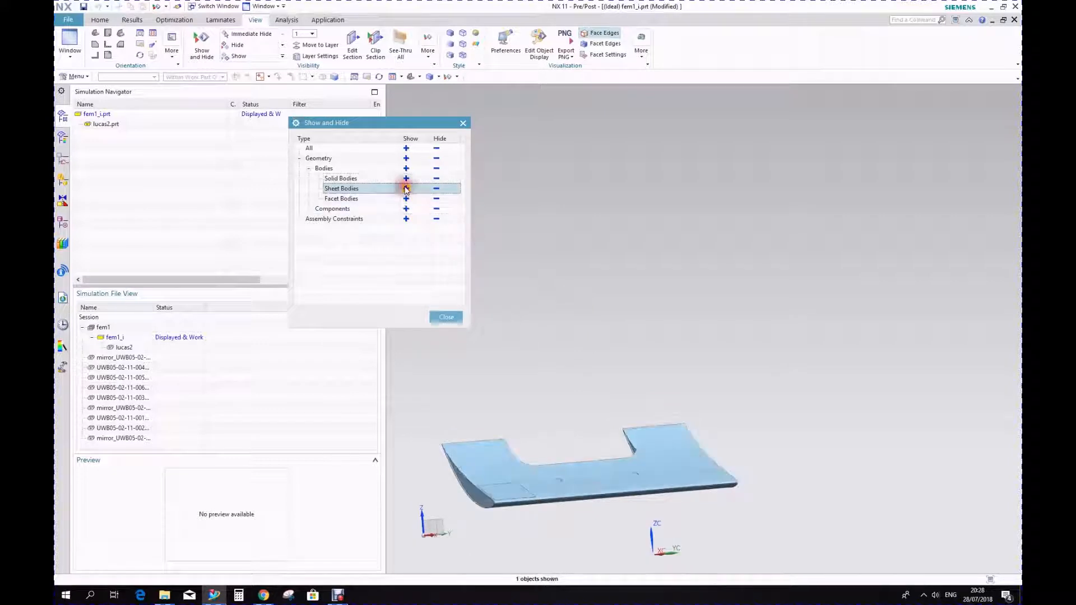
Examine where the skin midsurfaces meet the end ribs at the wing's rounded leading edge, and close the visibility settings
mouse_move(532, 429)
middle_down()
mouse_move(517, 397)
mouse_move(546, 415)
middle_up()
scroll(524, 457, up, 5)
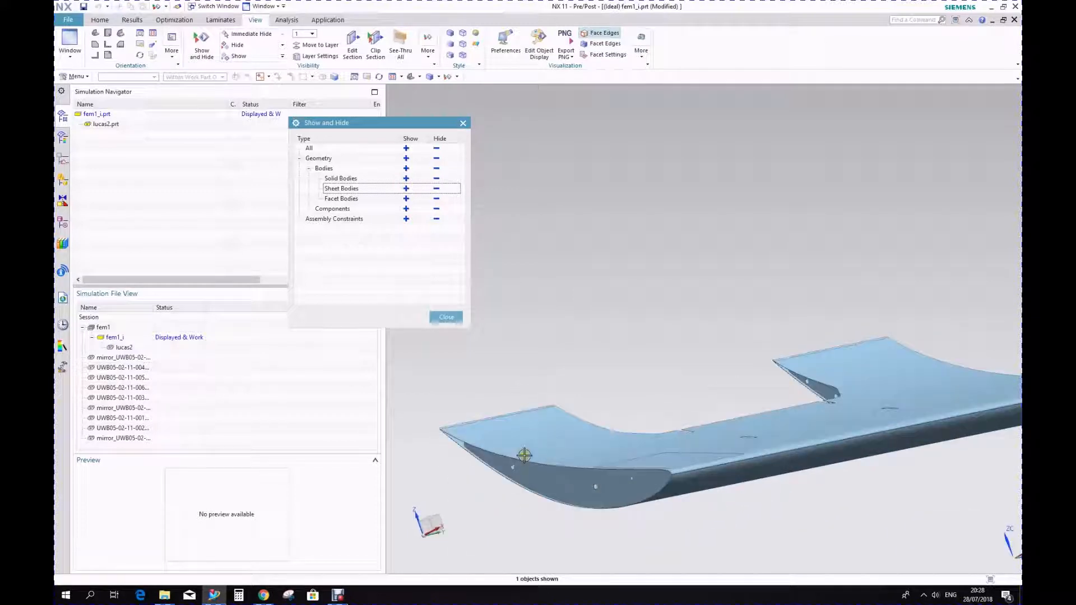
middle_drag(553, 466, 693, 488)
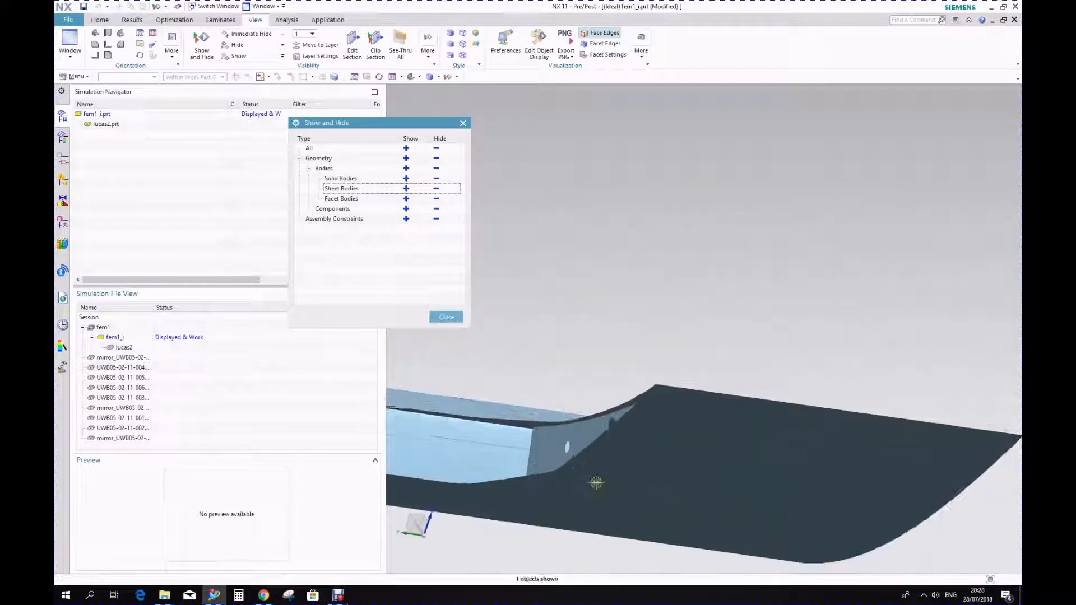
scroll(596, 483, down, 8)
scroll(436, 454, up, 5)
middle_drag(436, 454, 717, 459)
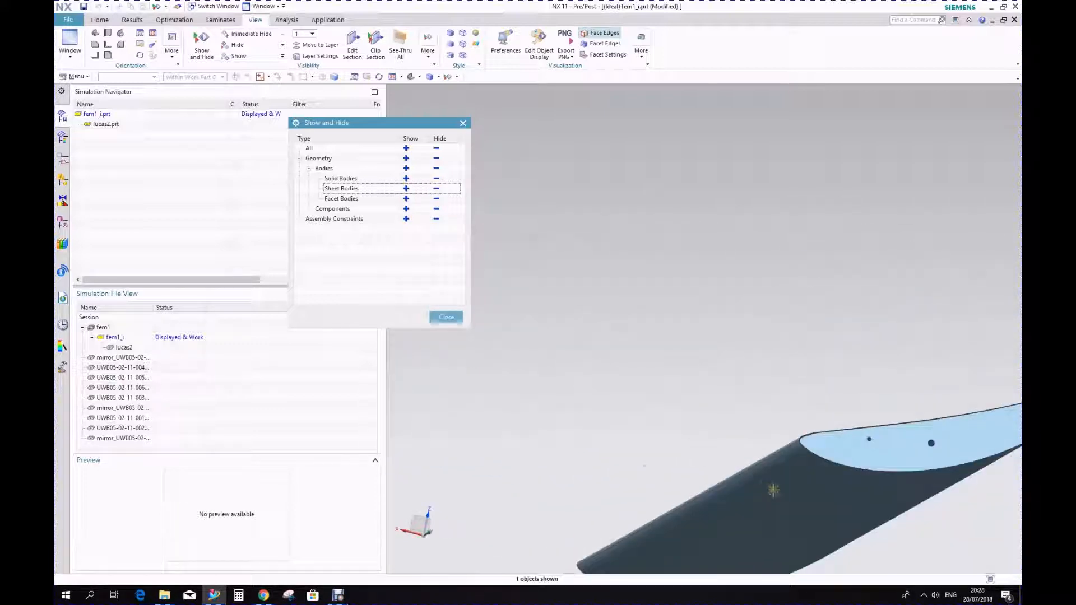
shift+middle_drag(889, 421, 803, 408)
scroll(799, 416, up, 5)
scroll(584, 428, up, 5)
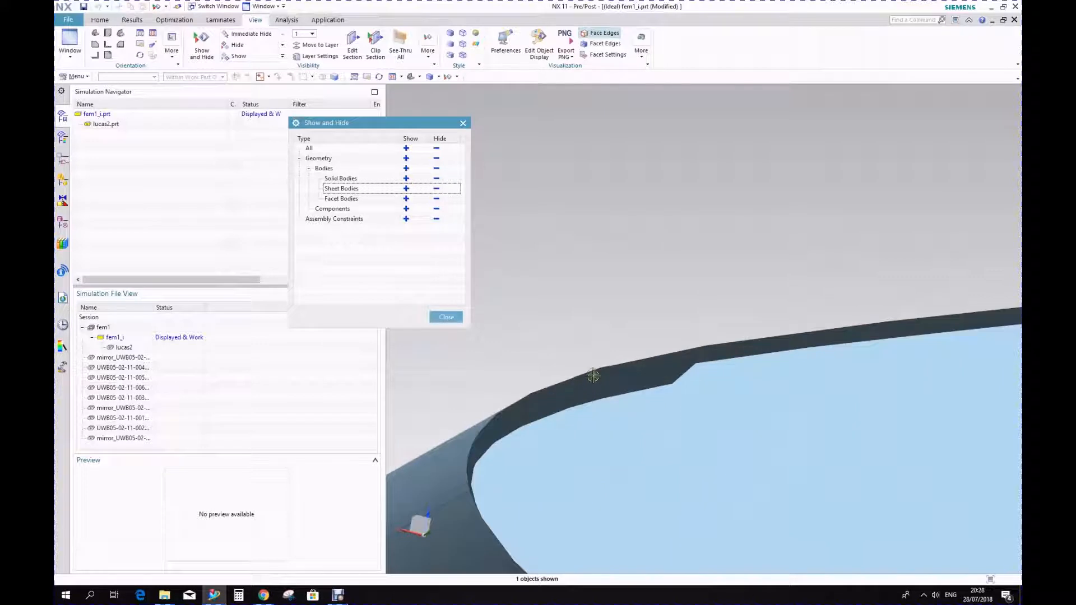
scroll(593, 376, down, 10)
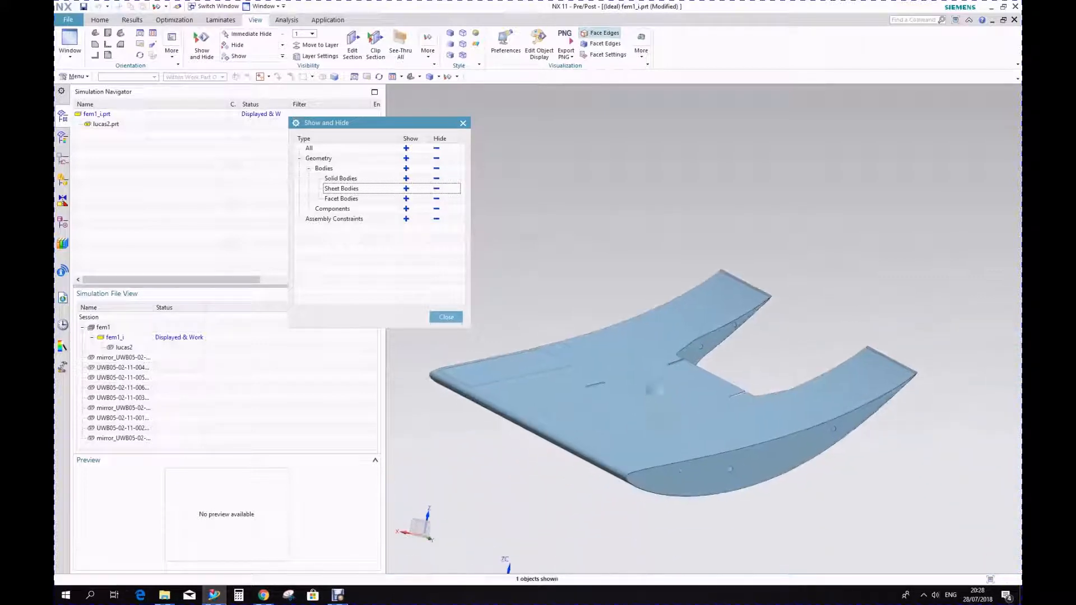
scroll(646, 480, up, 4)
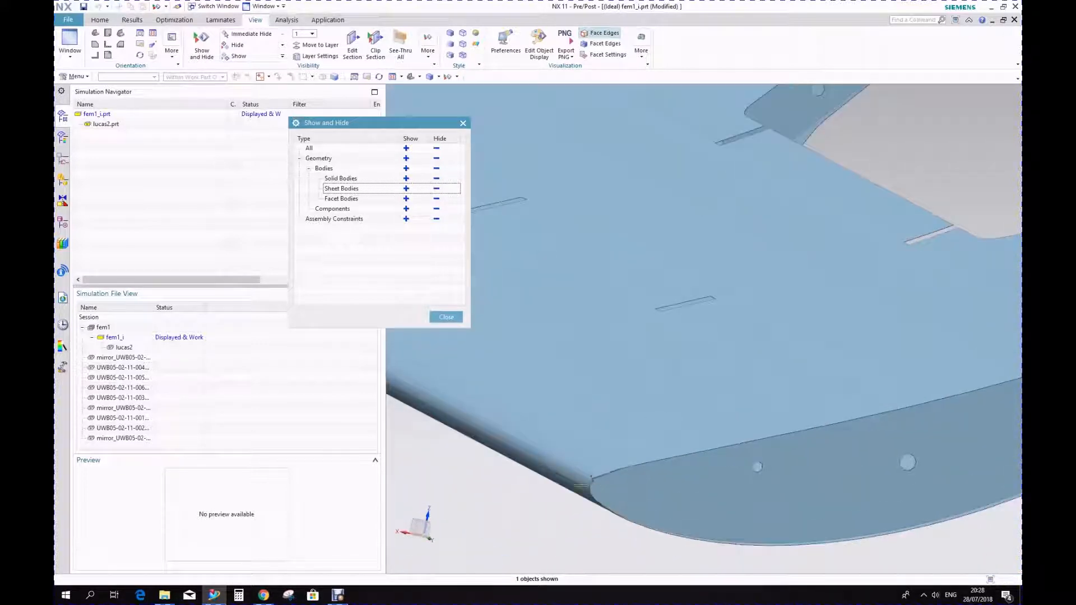
scroll(596, 467, down, 8)
middle_drag(629, 433, 746, 427)
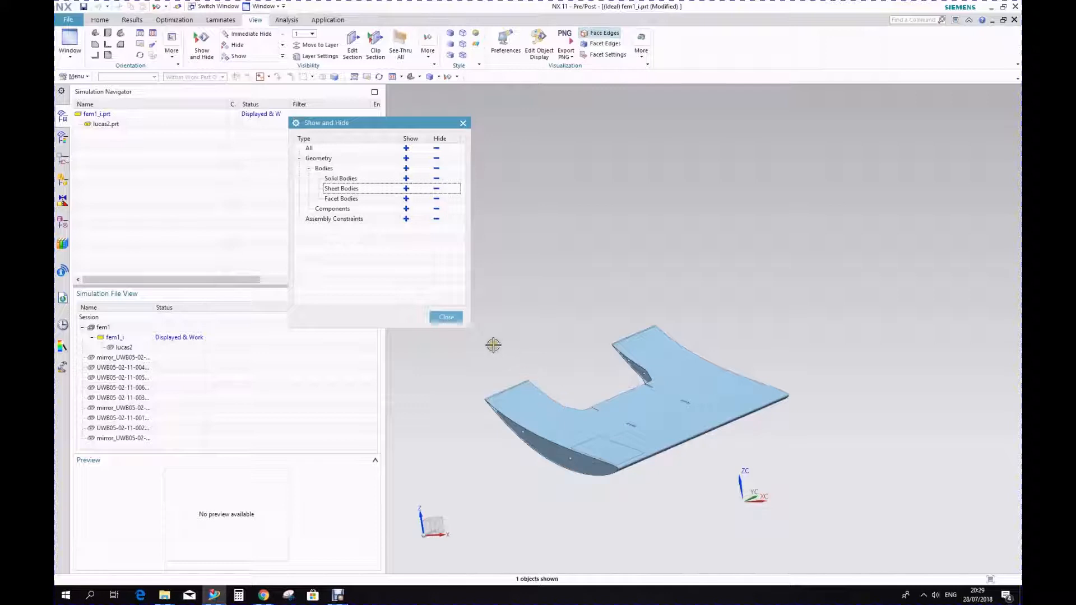
click(446, 317)
Examine the midsurface assembly around the end rib, the raised trailing-edge tips and the gaps between ribs and skins
middle_drag(632, 430, 579, 442)
scroll(476, 439, up, 5)
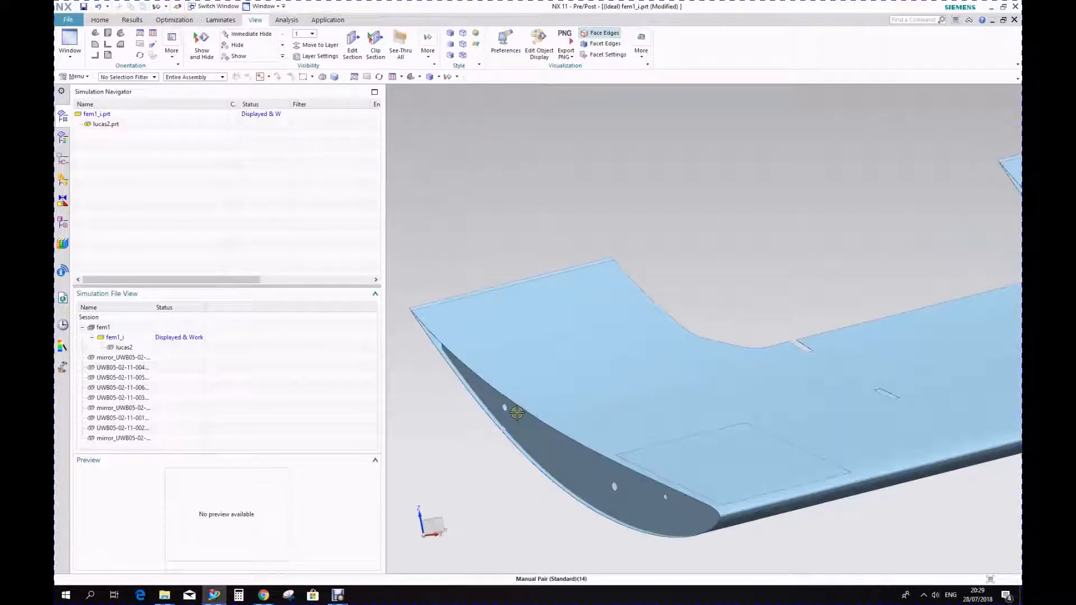
scroll(666, 388, down, 3)
scroll(762, 396, down, 1)
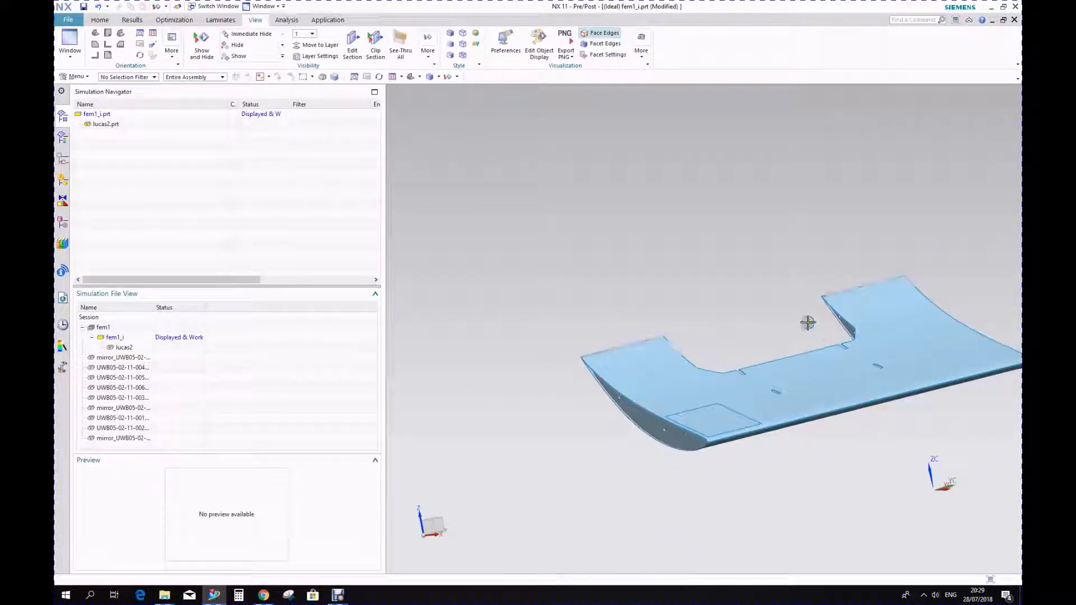
shift+middle_drag(897, 373, 776, 374)
scroll(603, 432, up, 3)
scroll(603, 432, down, 5)
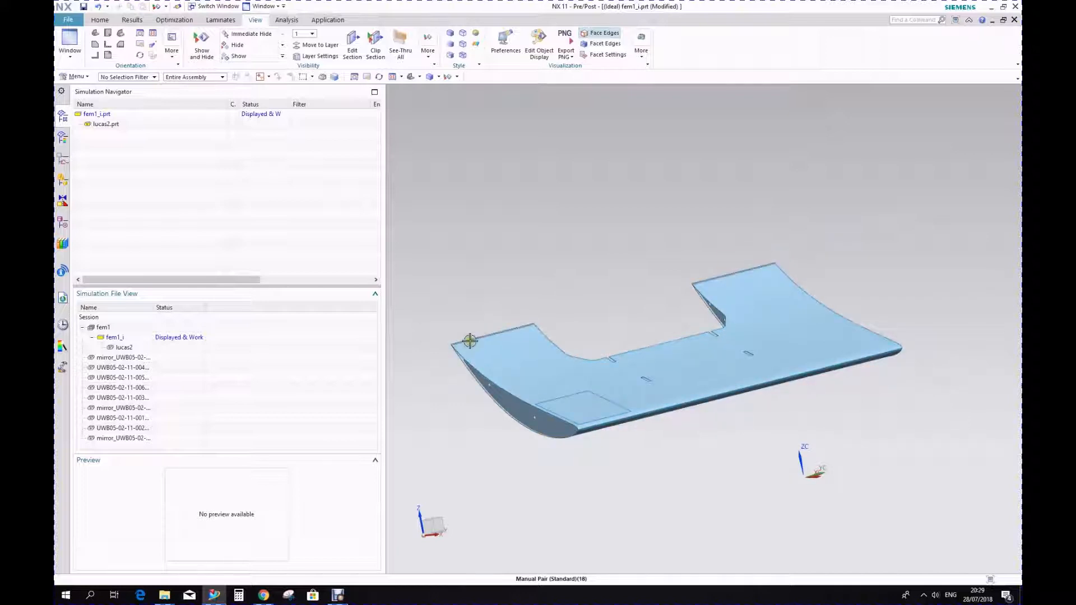
scroll(473, 362, up, 3)
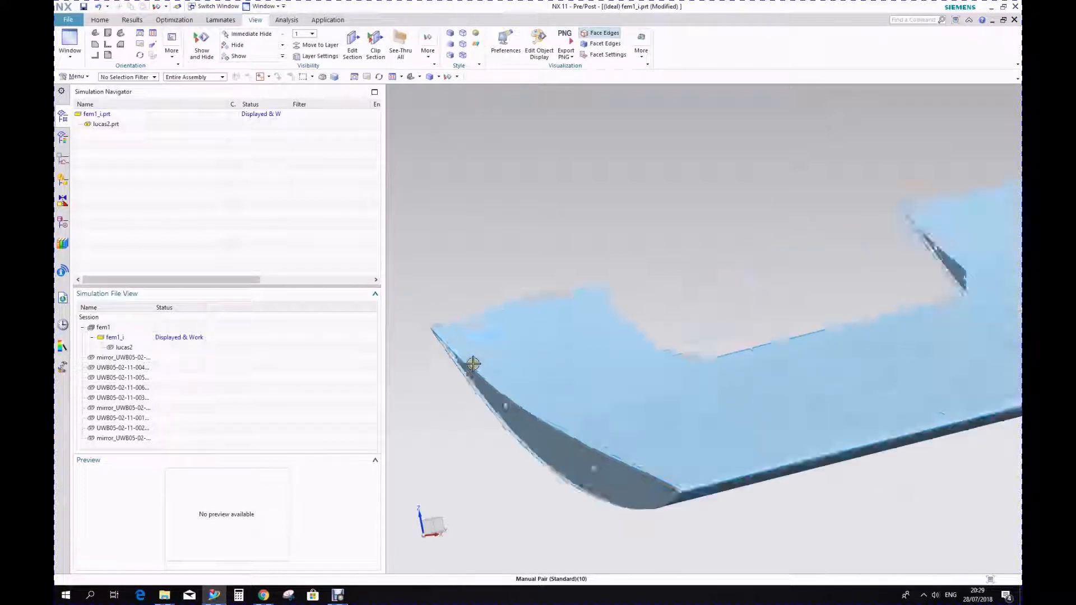
middle_drag(473, 362, 576, 353)
scroll(576, 353, up, 7)
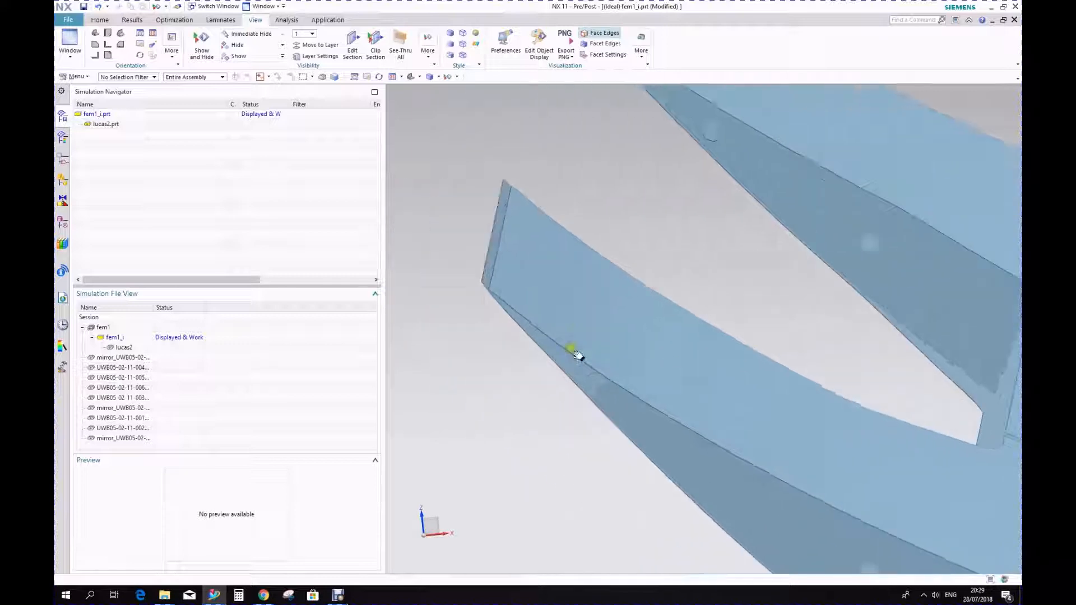
middle_drag(502, 239, 504, 230)
scroll(505, 230, down, 6)
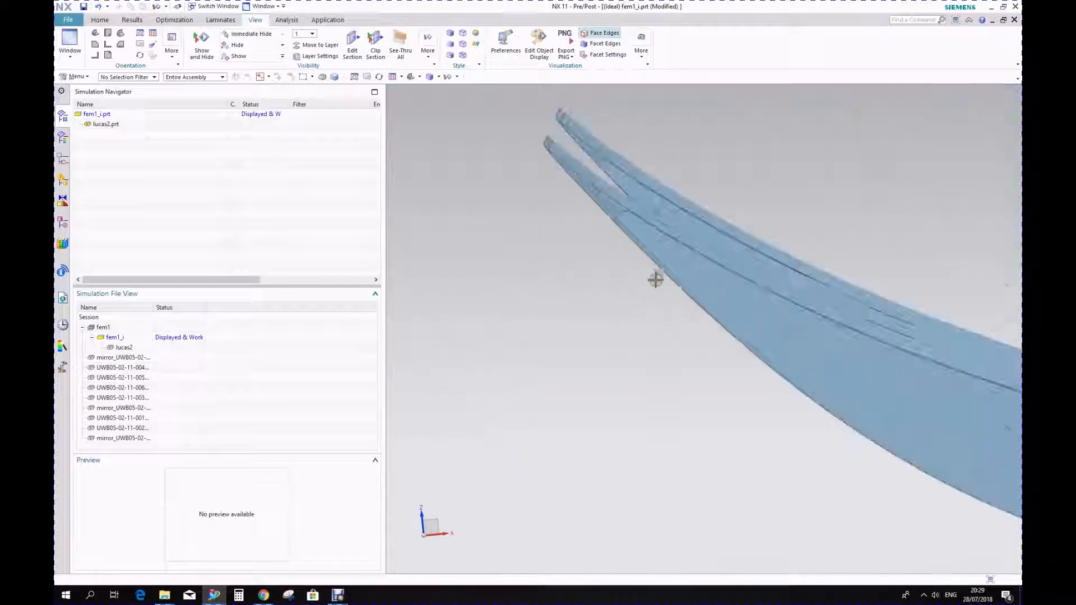
scroll(611, 242, down, 2)
middle_drag(611, 243, 689, 367)
scroll(747, 255, up, 2)
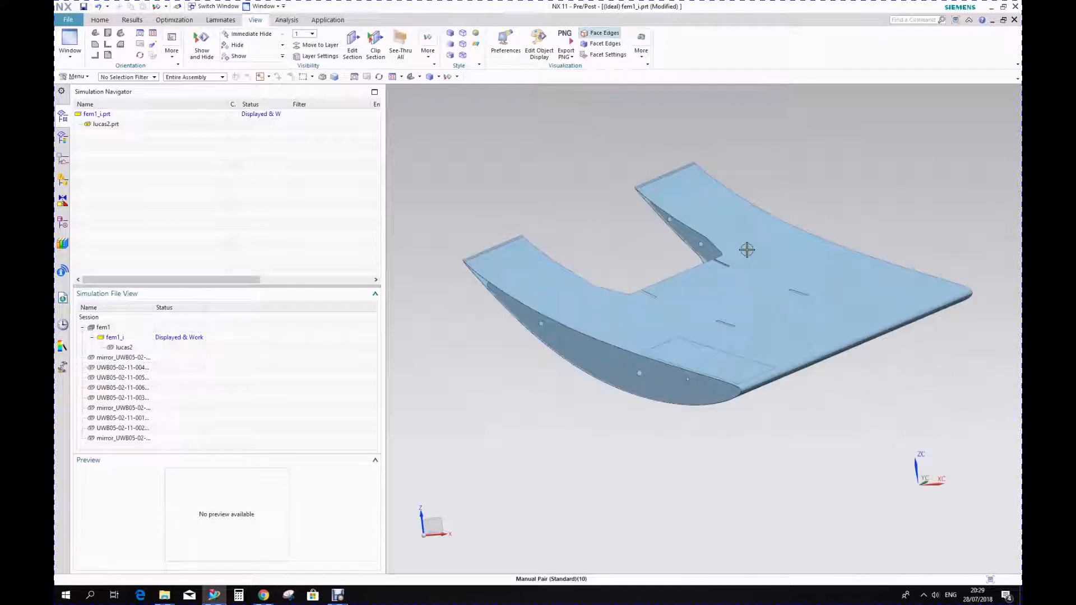
scroll(743, 281, down, 3)
middle_drag(735, 283, 706, 329)
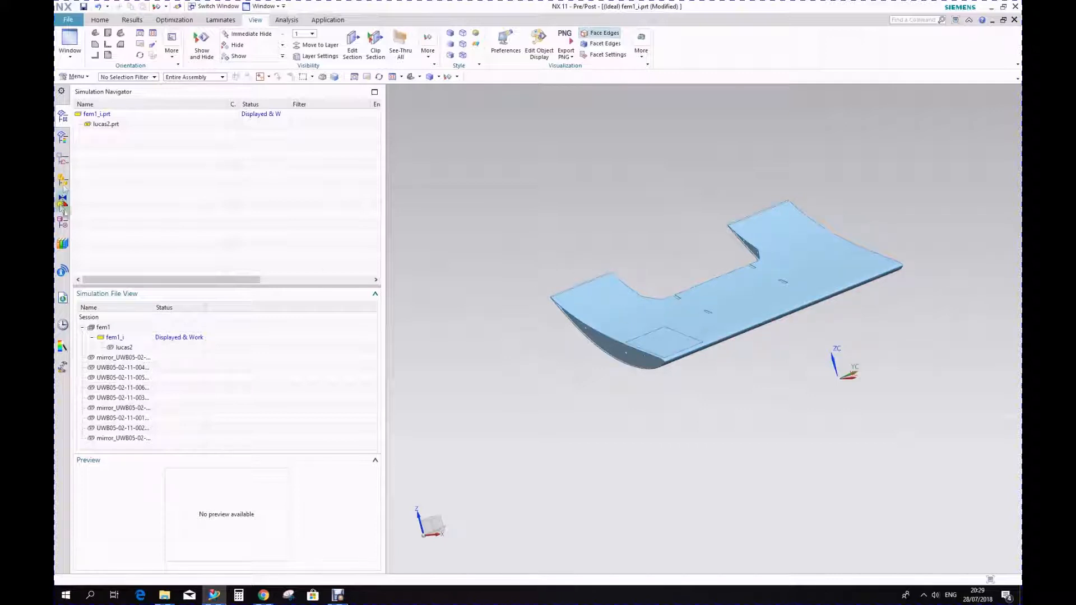
Highlight Face Pair Midsurface (13) and Face Pair Midsurface (11) in the model history to identify their surfaces on the wing
click(63, 223)
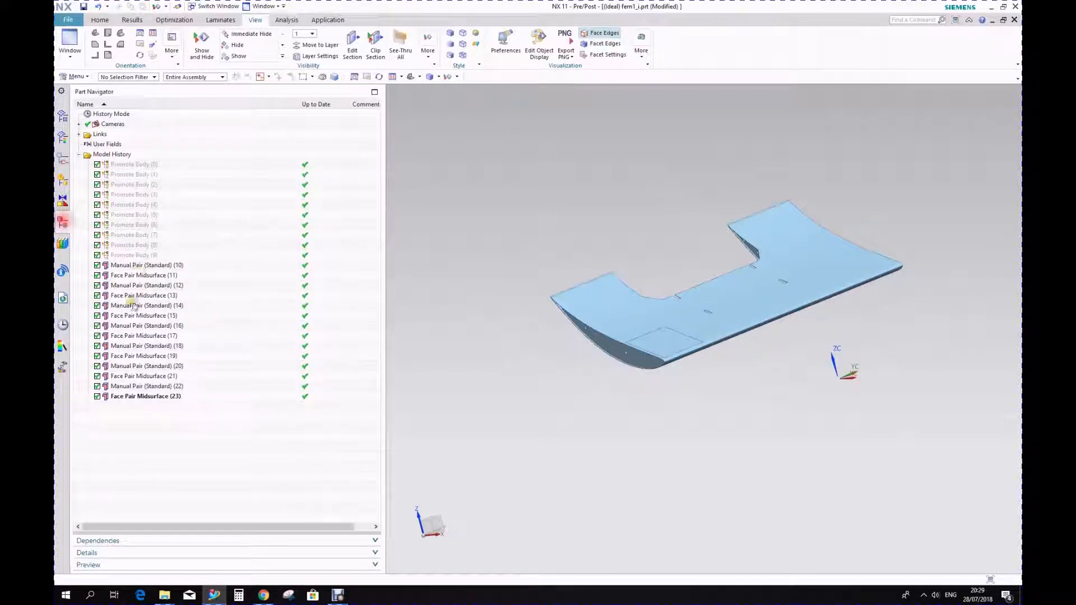
click(135, 275)
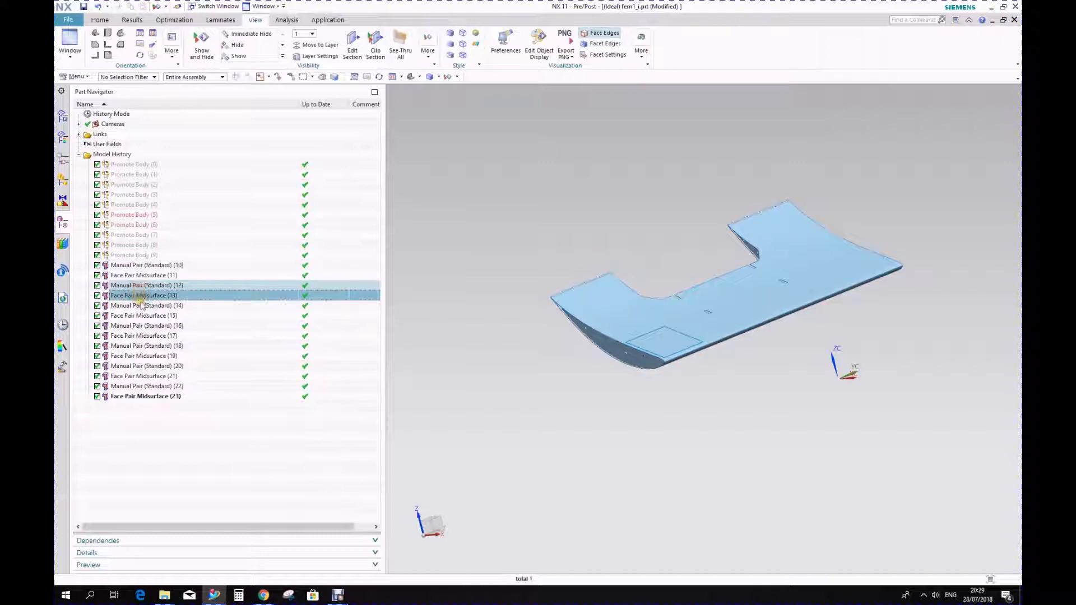
click(146, 277)
scroll(573, 347, up, 3)
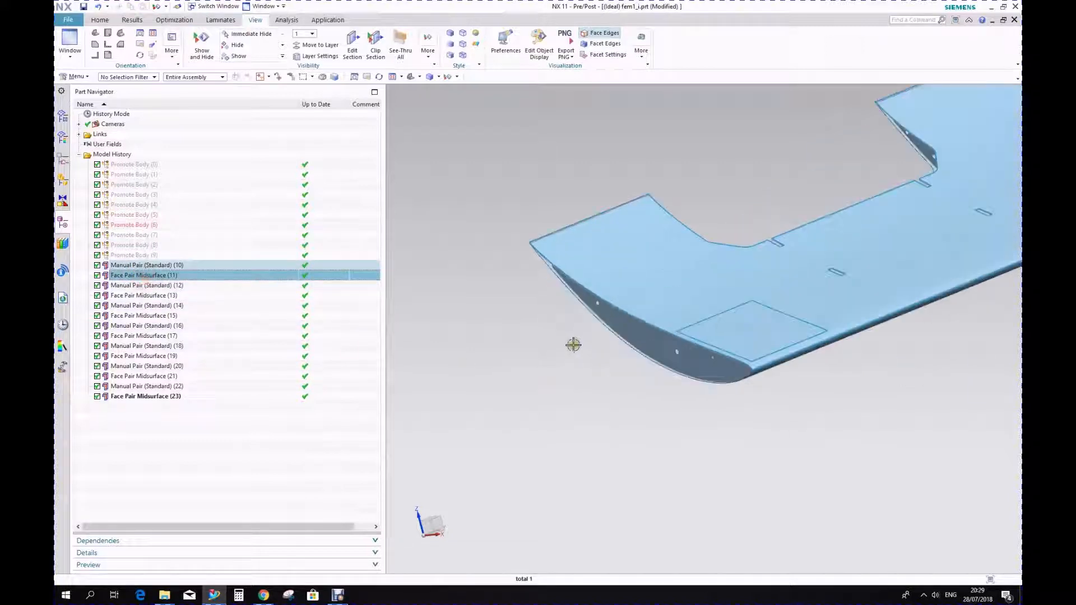
click(667, 283)
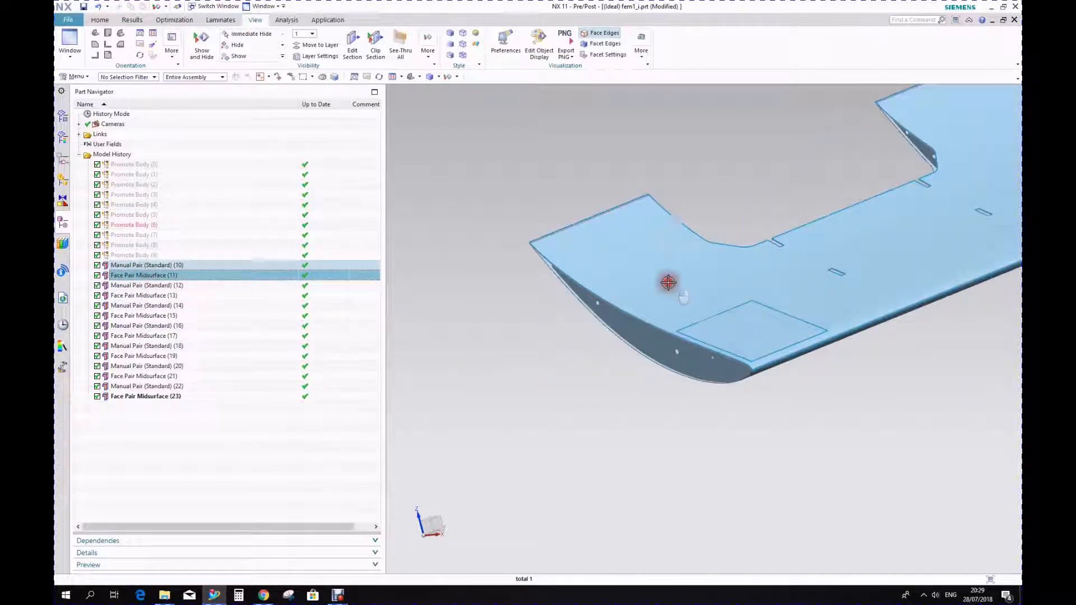
Restrict selection to faces, pick the upper skin and the square plate to check them as separate faces, and clear the selection
click(135, 79)
click(121, 134)
click(667, 280)
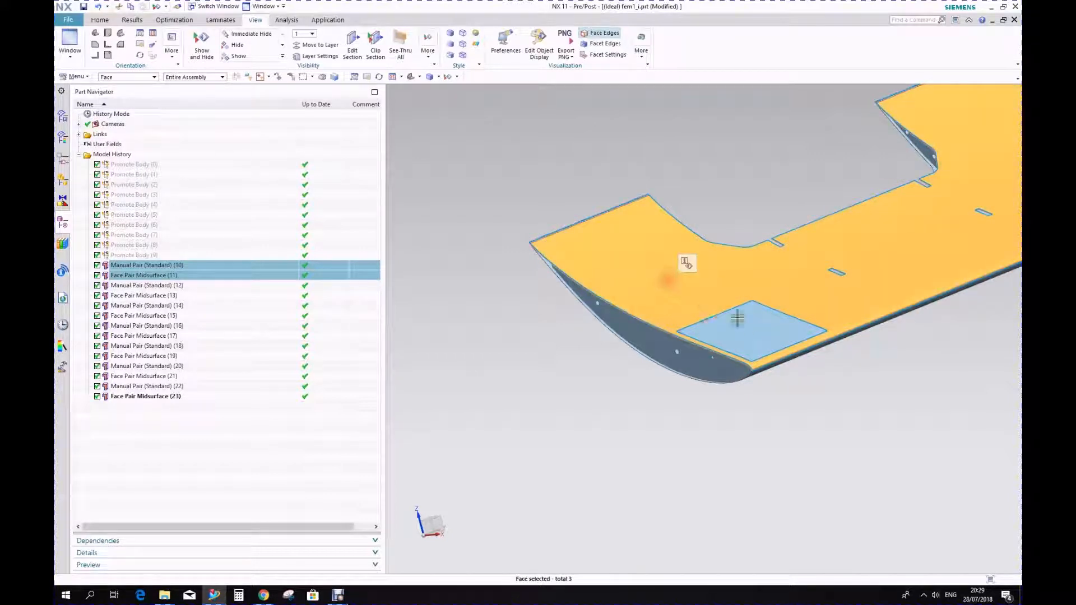
click(761, 330)
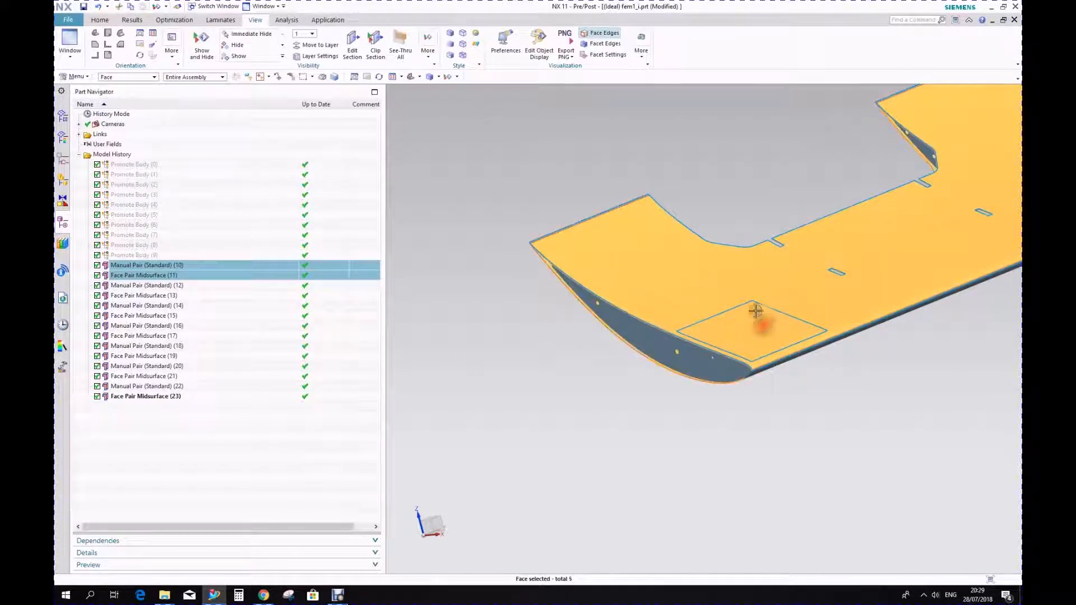
key(Escape)
click(668, 302)
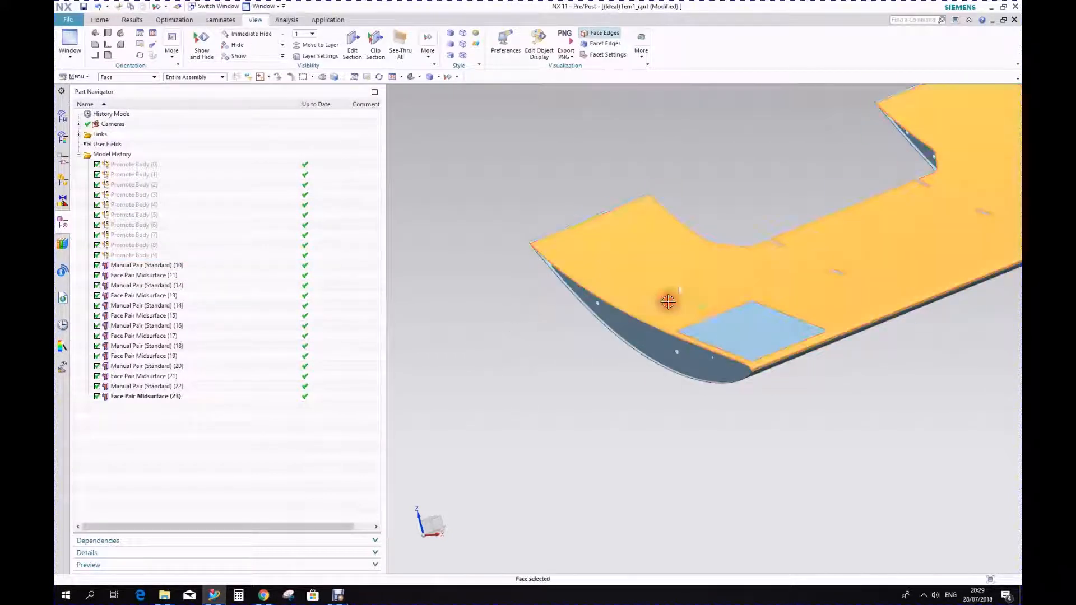
key(Escape)
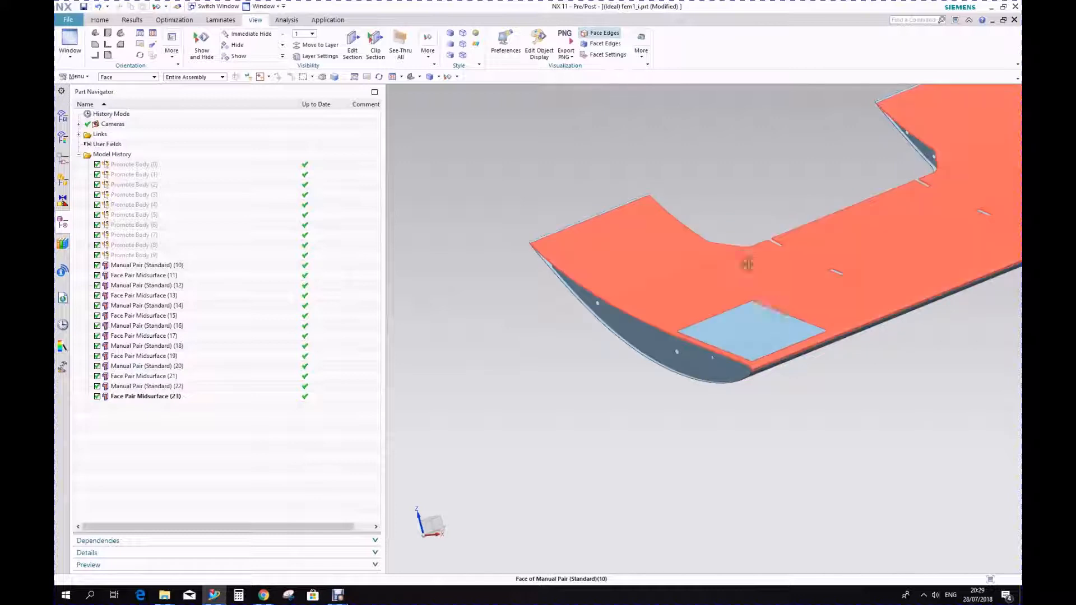
Examine the midsurface assembly at the trailing-edge tips, the end ribs and along the center cutout between the upper and lower skins
scroll(773, 286, down, 2)
shift+middle_drag(801, 177, 703, 244)
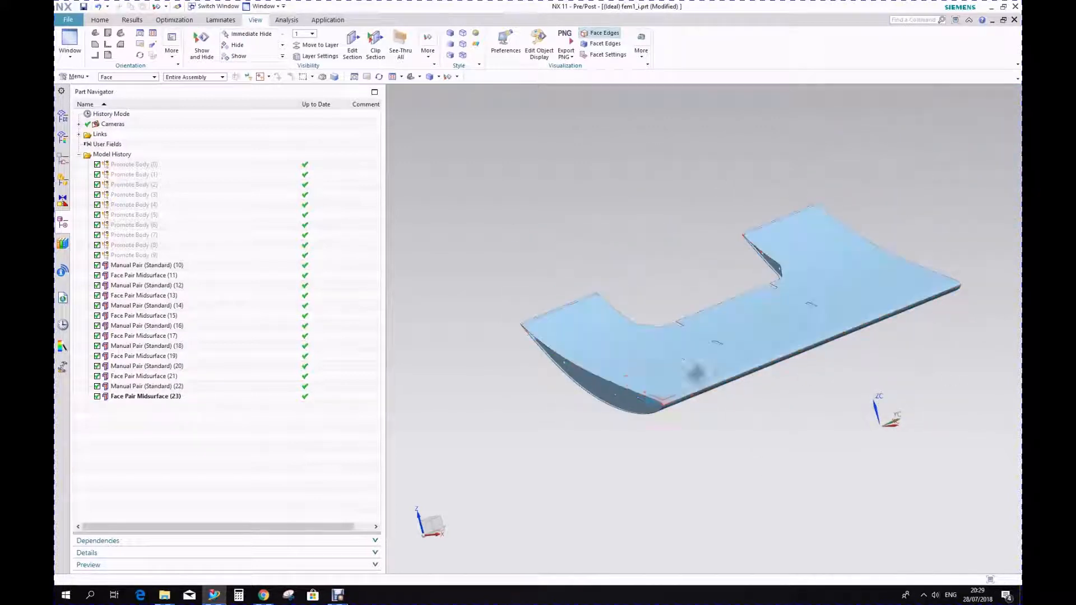
scroll(547, 354, up, 3)
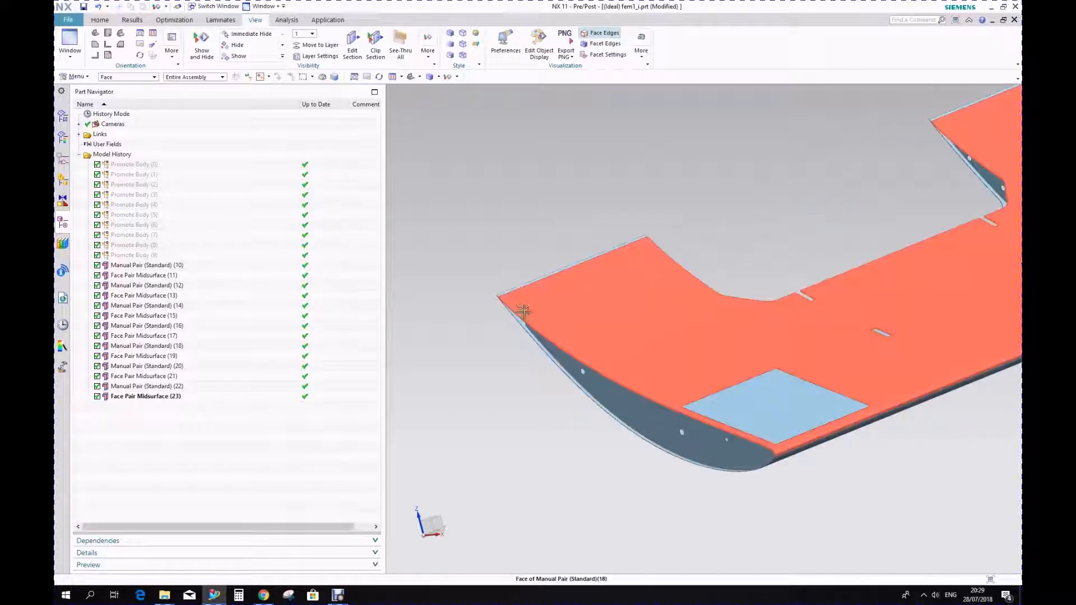
scroll(586, 279, down, 2)
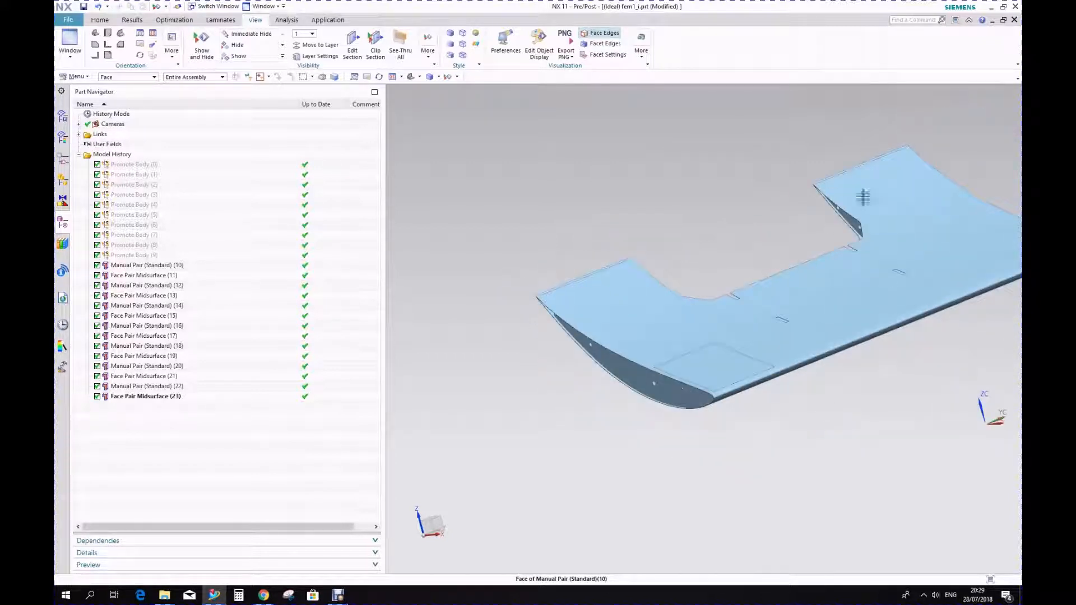
middle_drag(783, 314, 897, 365)
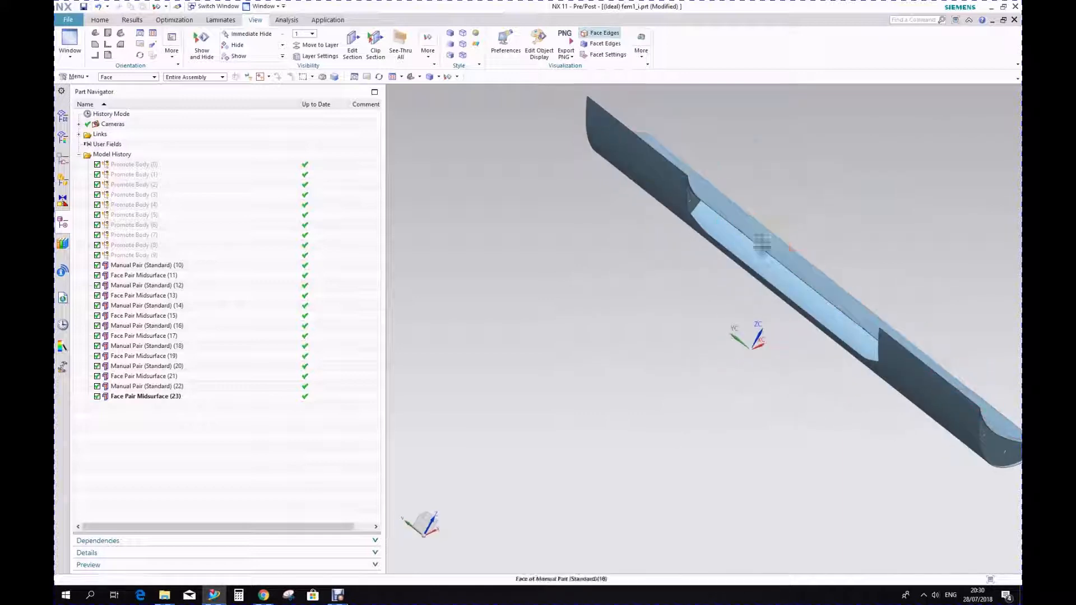
scroll(763, 250, up, 3)
middle_drag(764, 258, 772, 261)
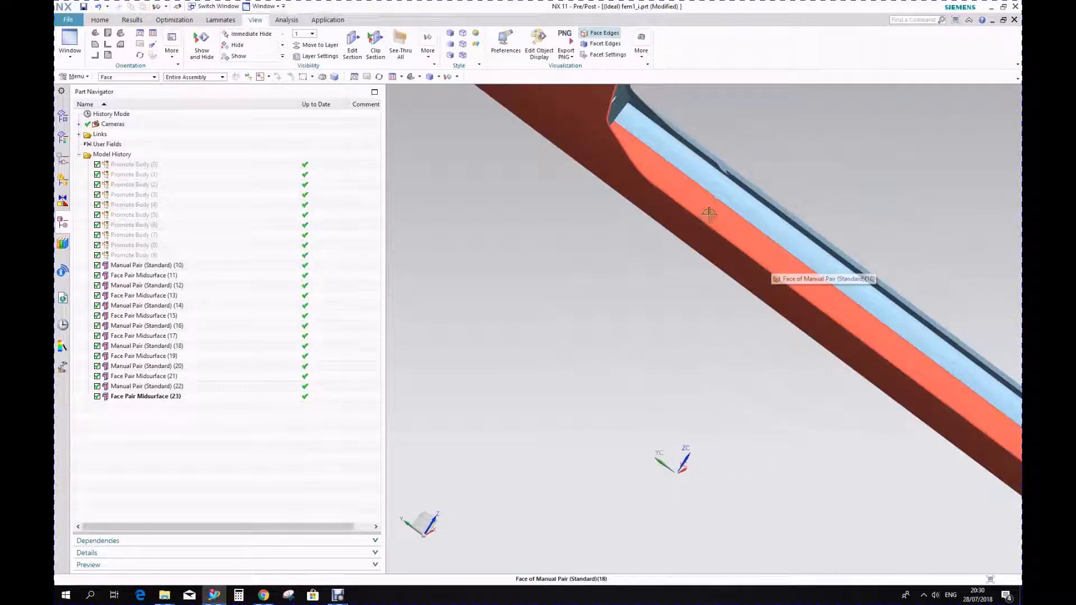
scroll(709, 214, down, 6)
scroll(819, 314, up, 5)
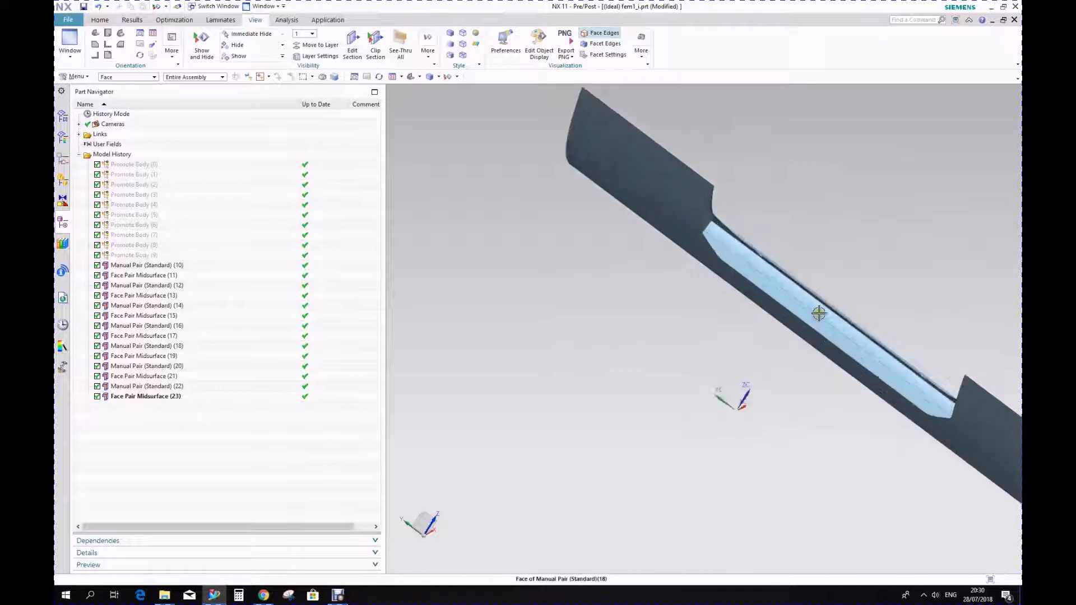
middle_drag(819, 314, 780, 303)
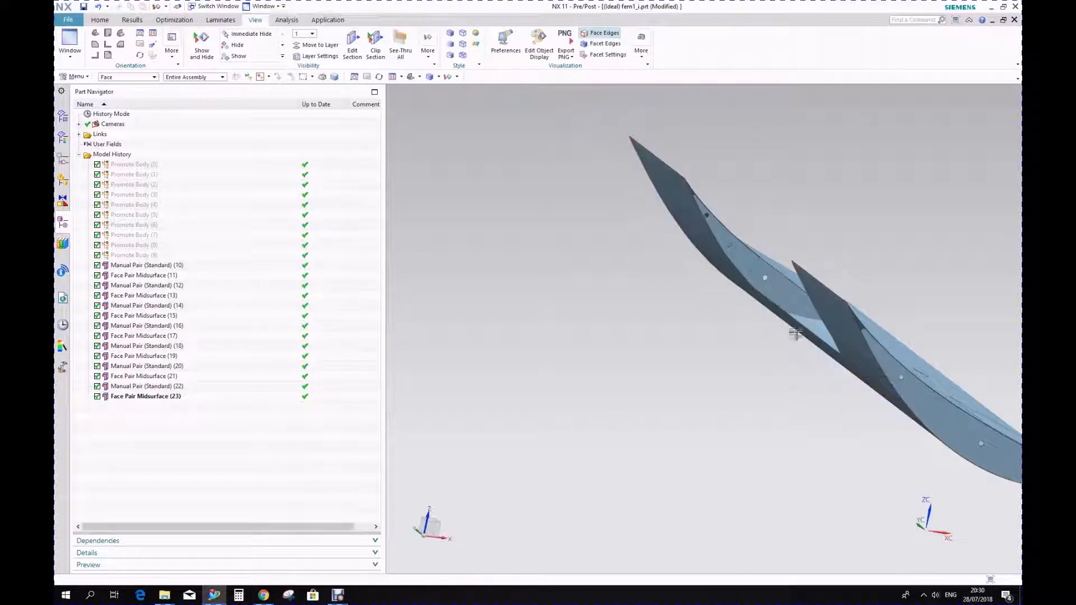
middle_drag(768, 272, 812, 372)
scroll(799, 376, up, 3)
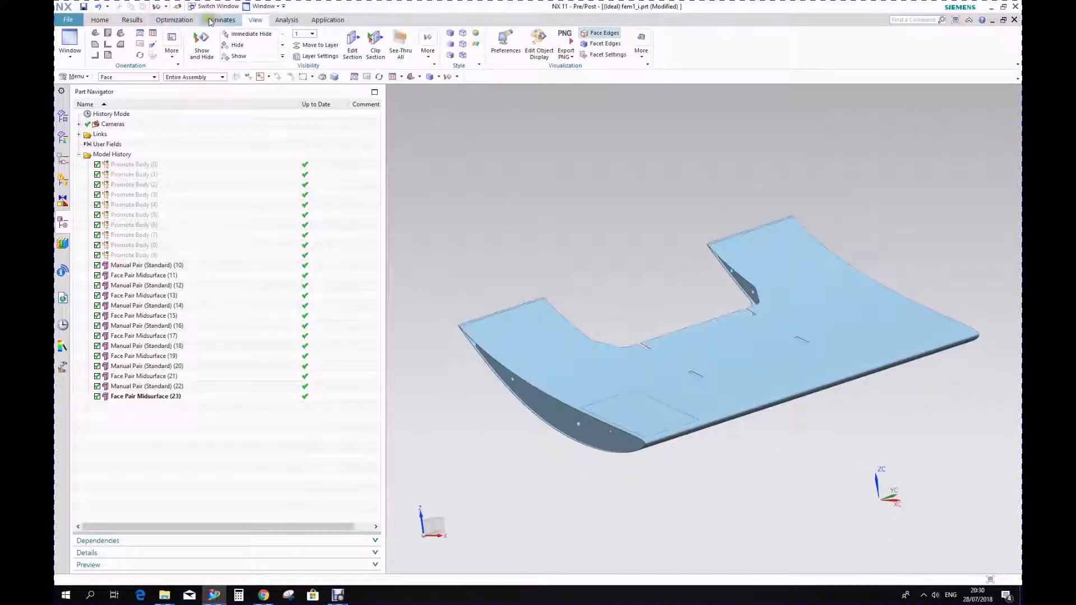
Switch the idealized part fem1_i from Pre/Post to the Modeling application
click(100, 22)
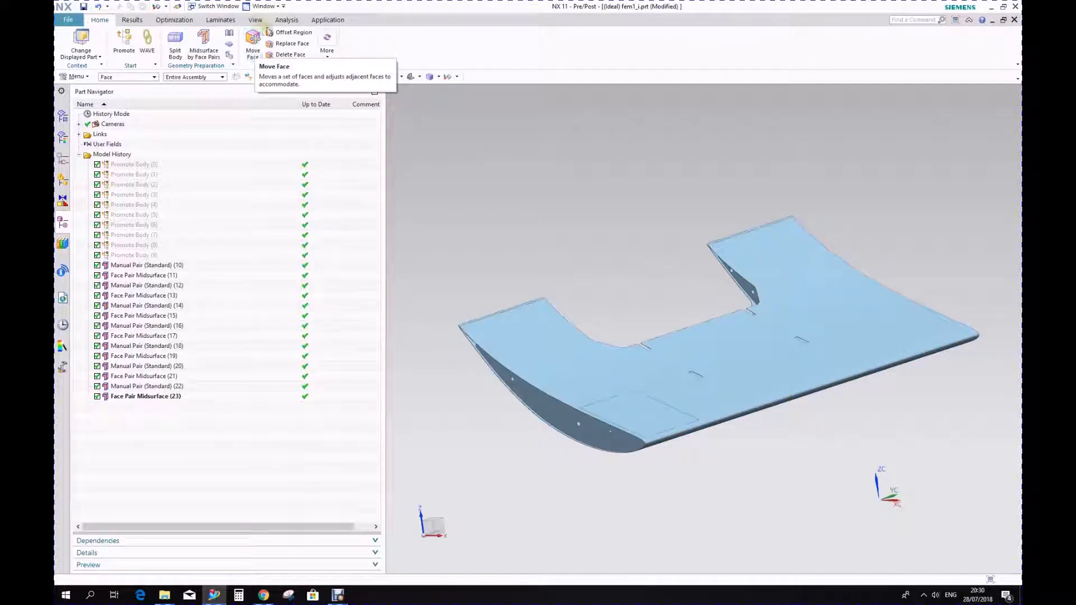
click(318, 22)
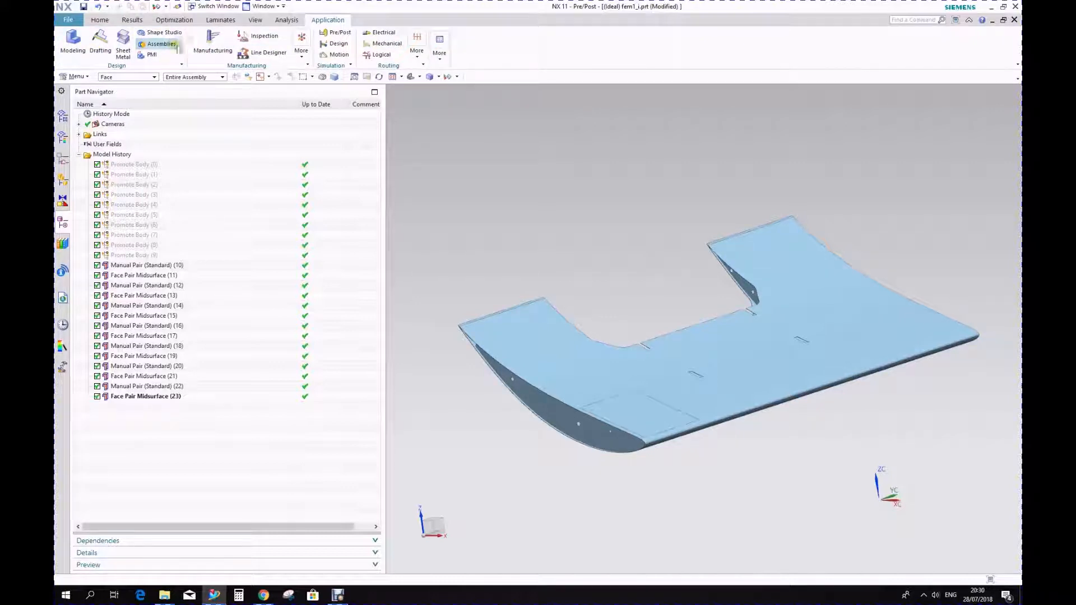
click(339, 32)
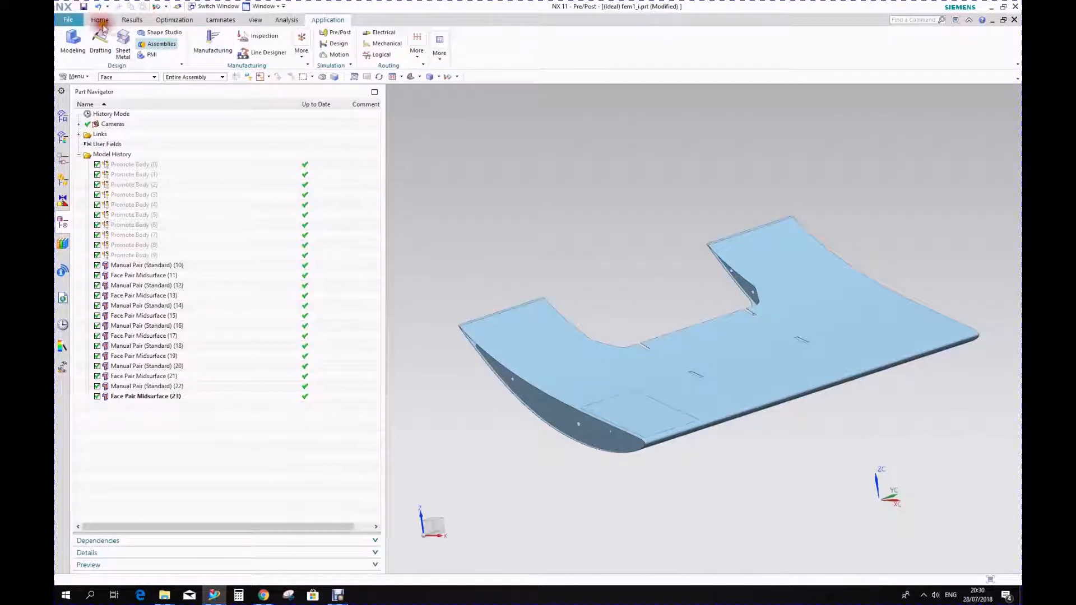
click(101, 20)
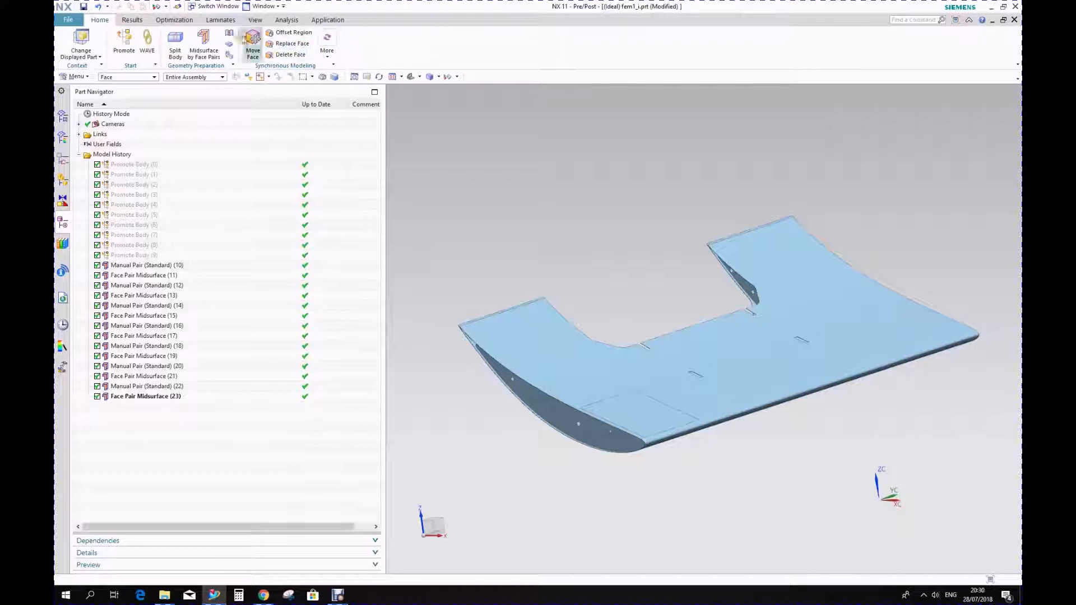
click(328, 20)
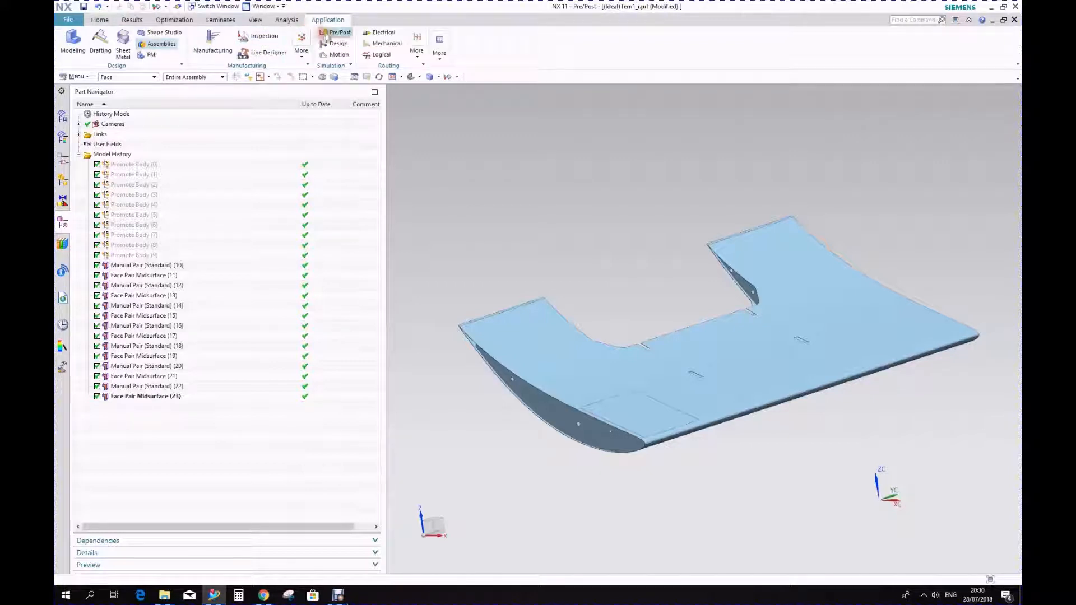
click(330, 33)
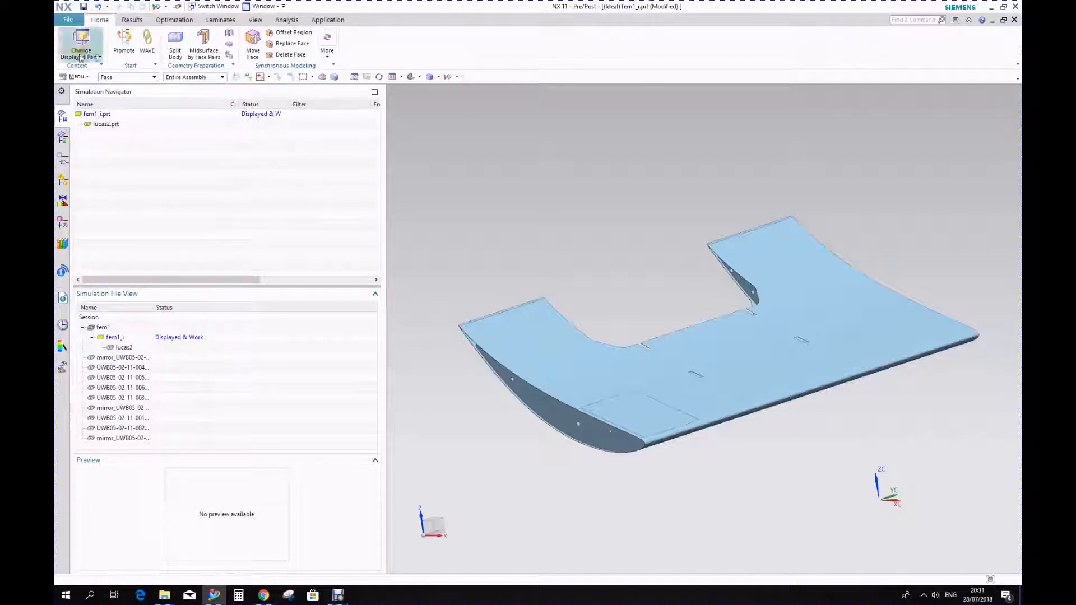
click(330, 21)
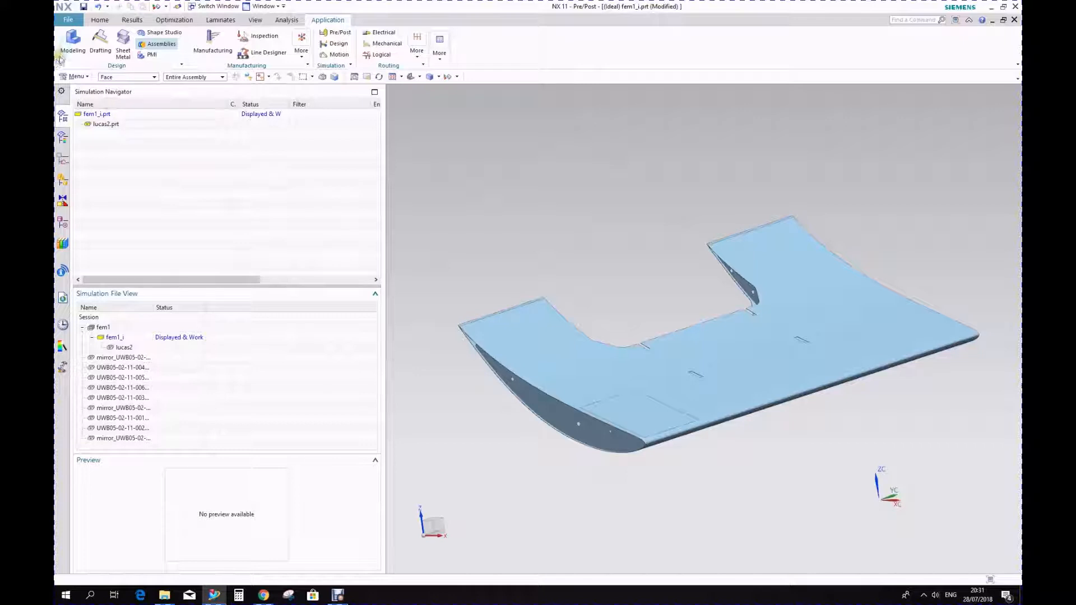
click(78, 48)
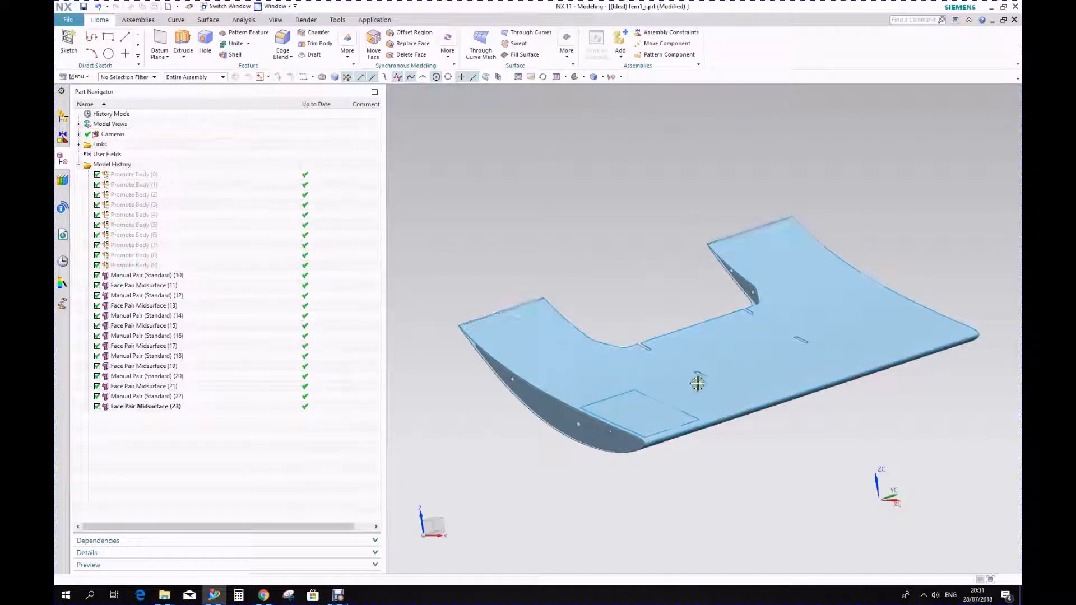
scroll(680, 368, up, 5)
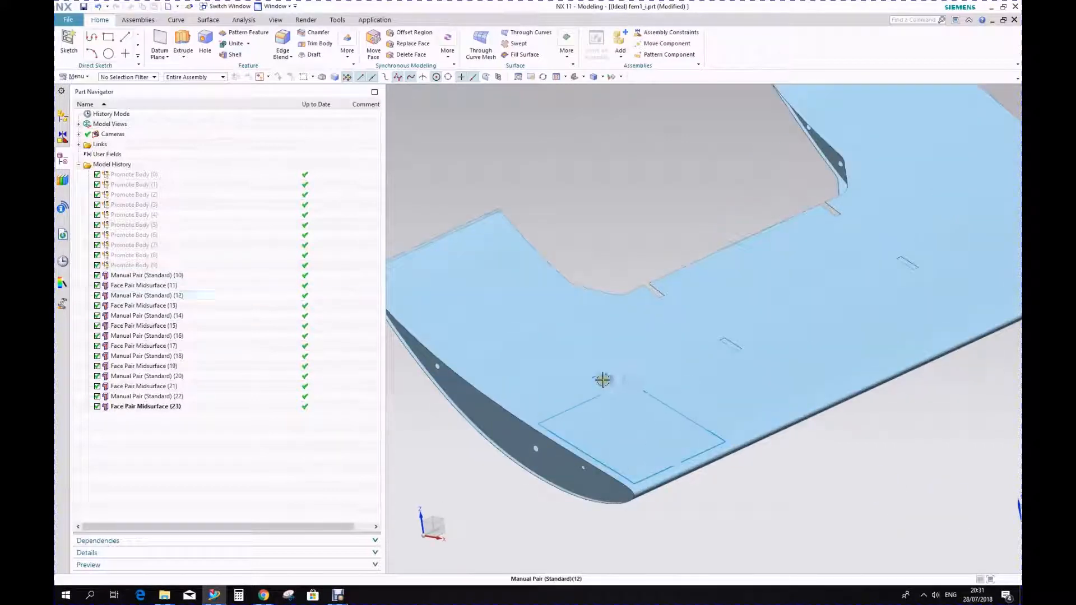
scroll(635, 370, down, 5)
scroll(649, 405, up, 3)
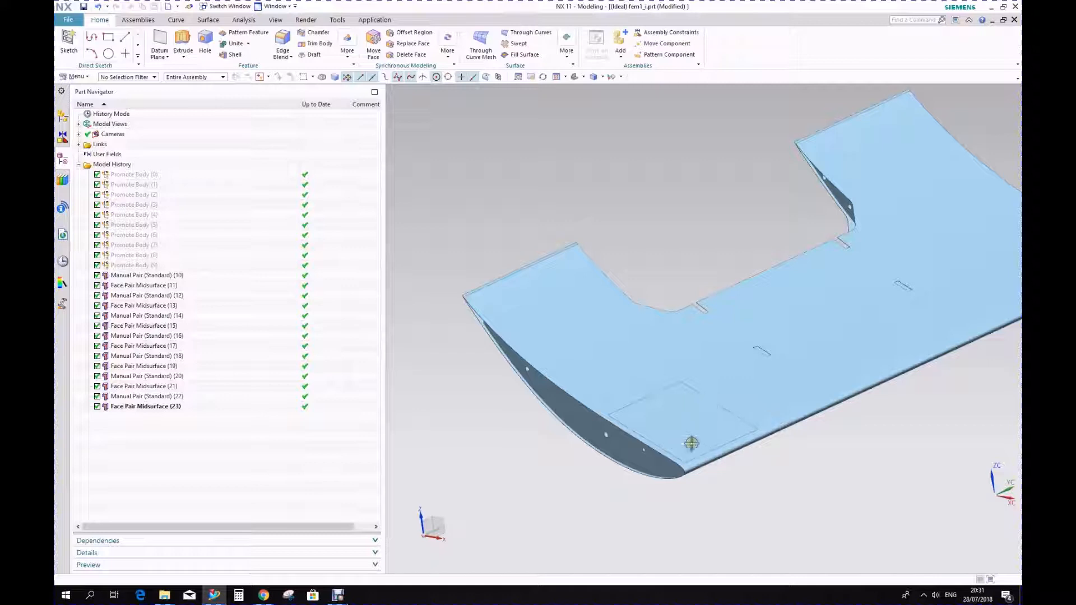
middle_drag(710, 441, 867, 256)
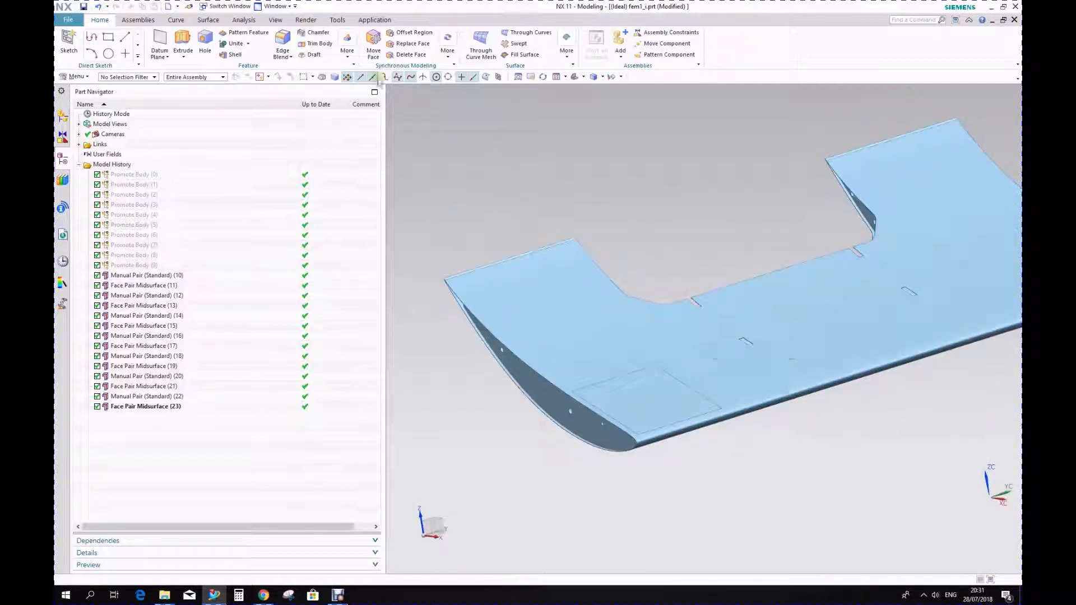
click(348, 55)
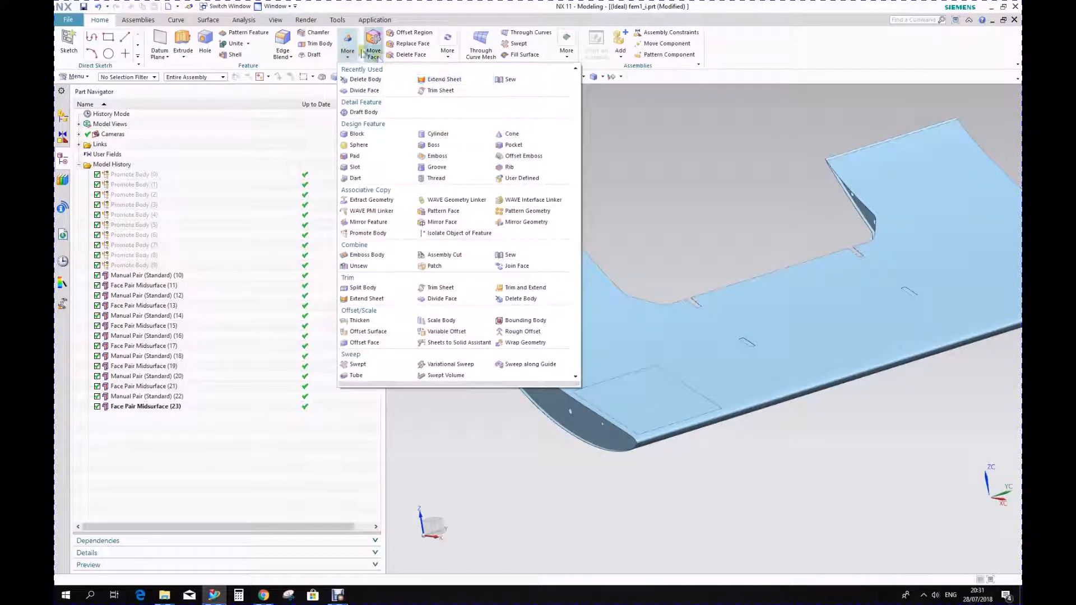
click(347, 55)
click(347, 54)
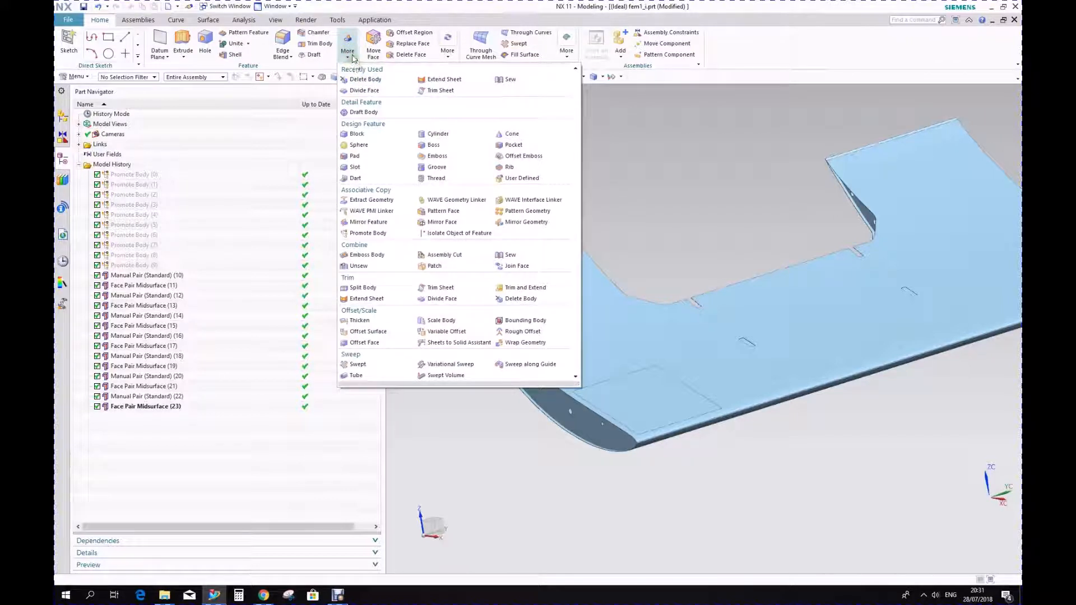
click(348, 53)
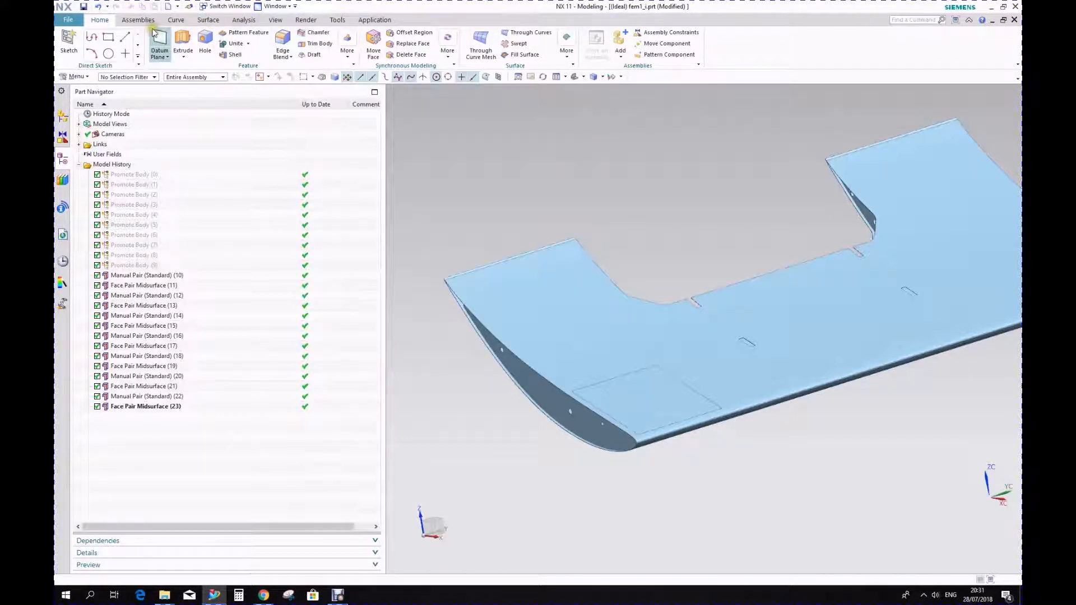
Start a Sew operation, compare its Solid type, and set the type back to Sheet
click(355, 50)
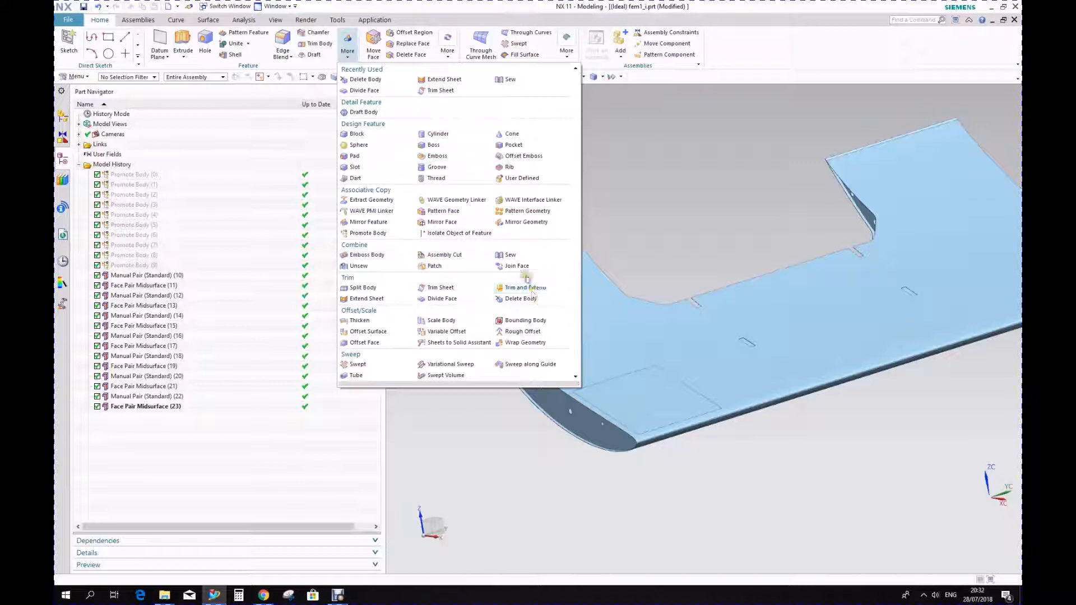
click(515, 259)
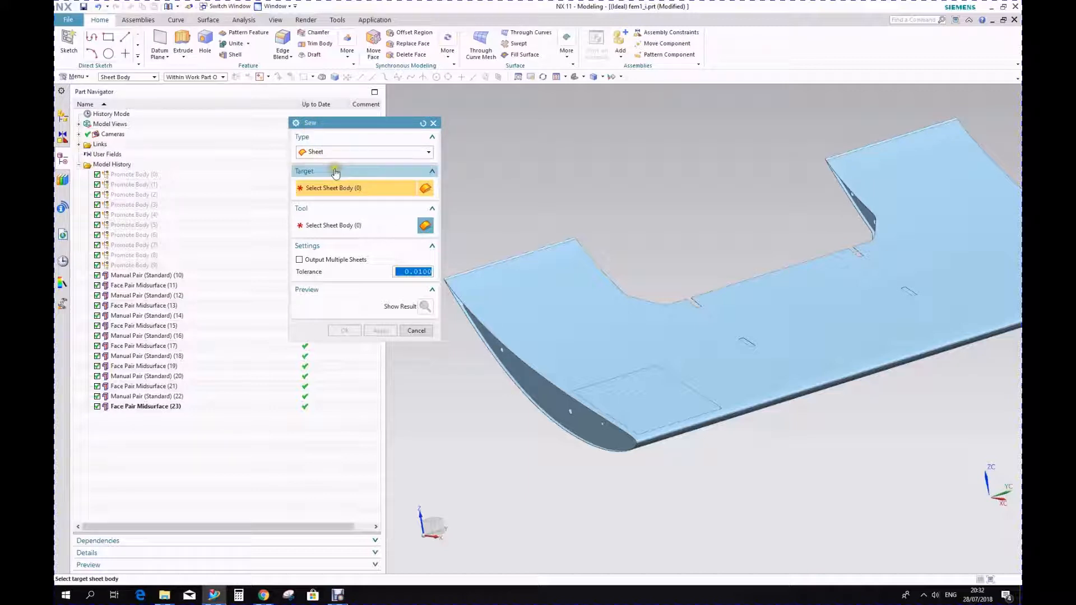
click(335, 152)
click(336, 157)
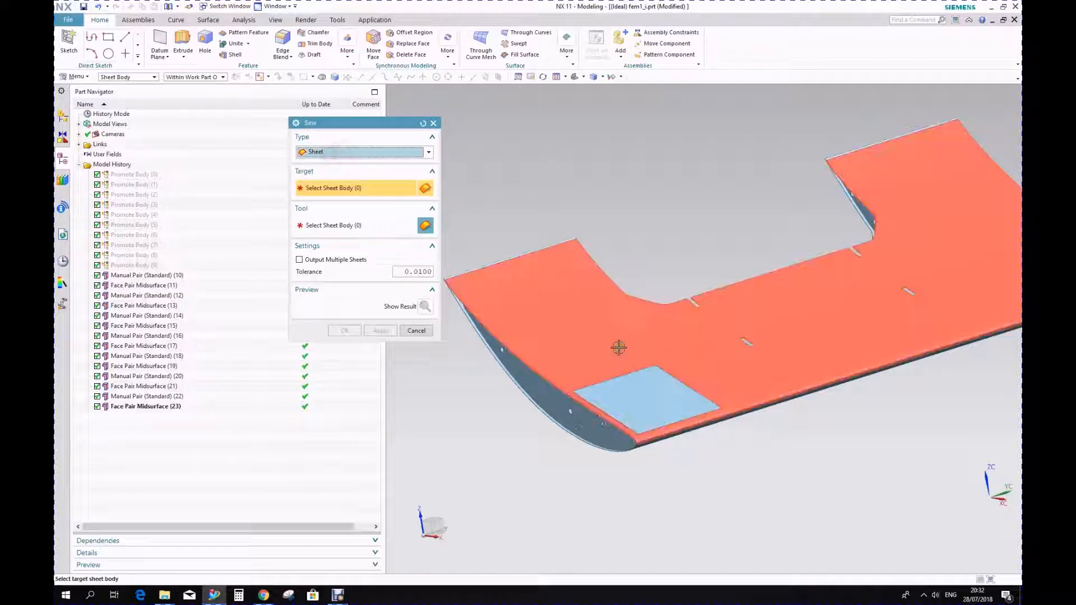
click(379, 152)
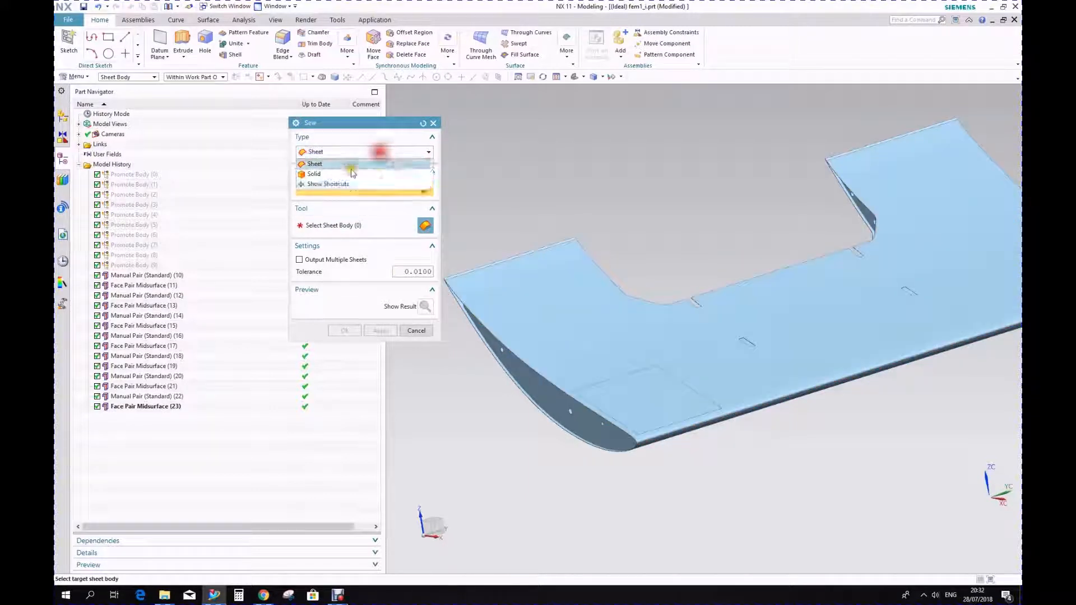
click(317, 173)
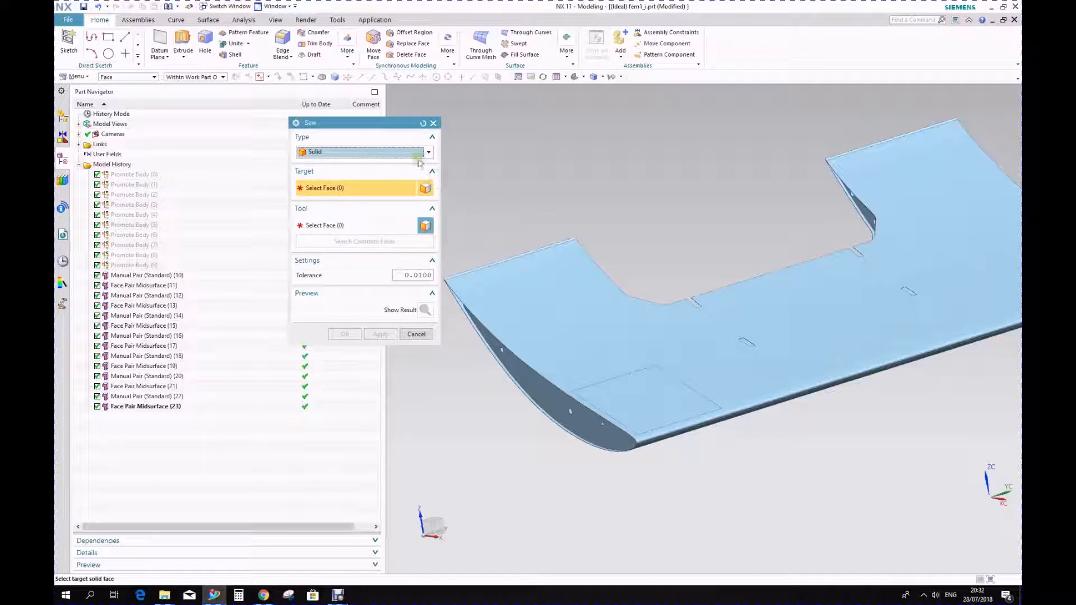
click(433, 152)
click(376, 164)
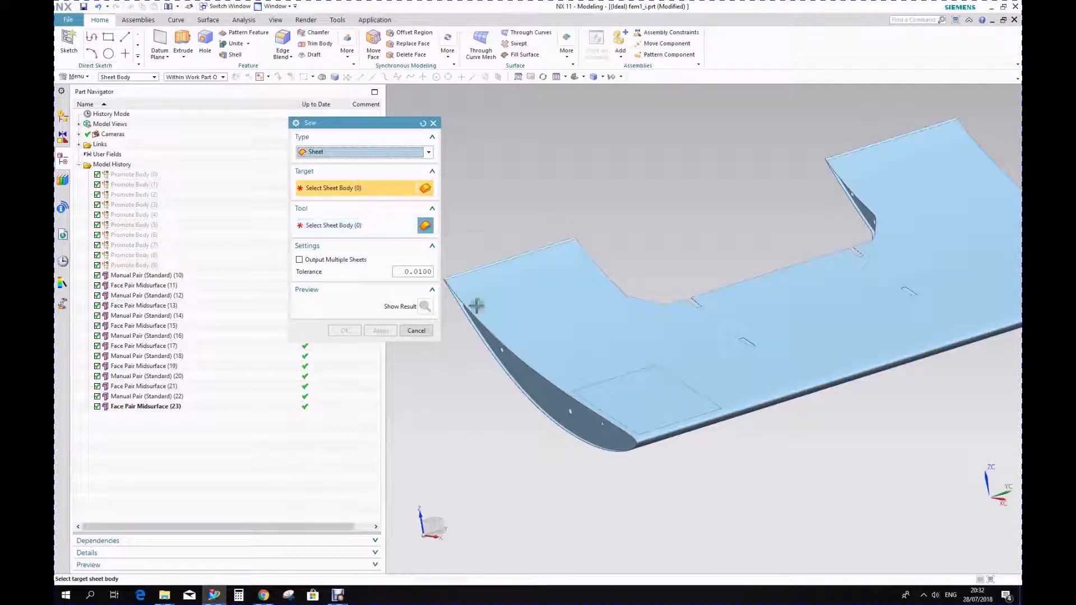
Sew the square plate as tool to the upper skin as target sheet with a tolerance of 0.1
click(593, 314)
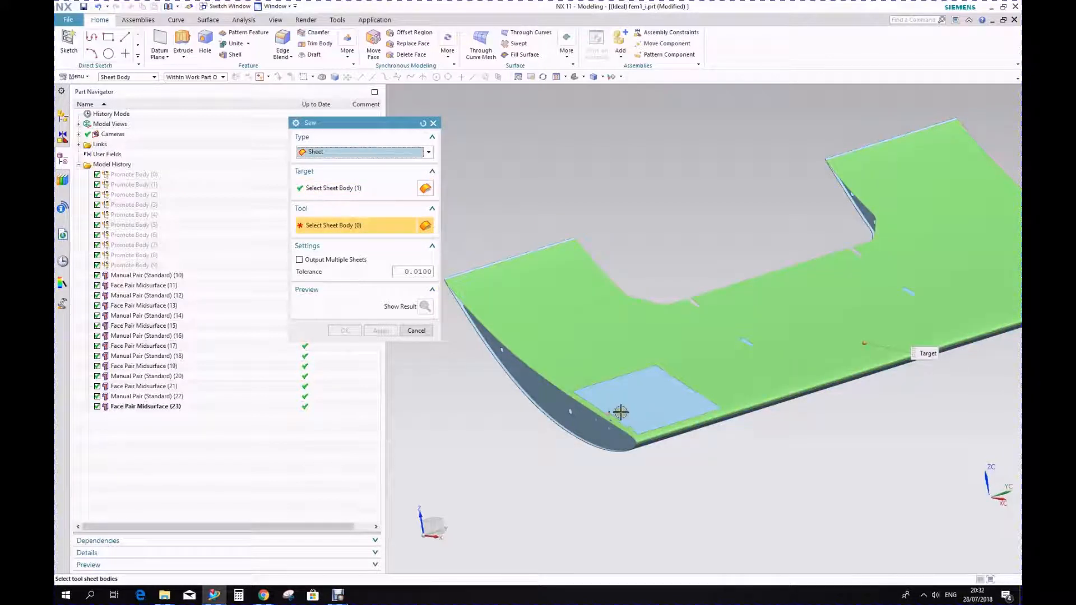
click(641, 401)
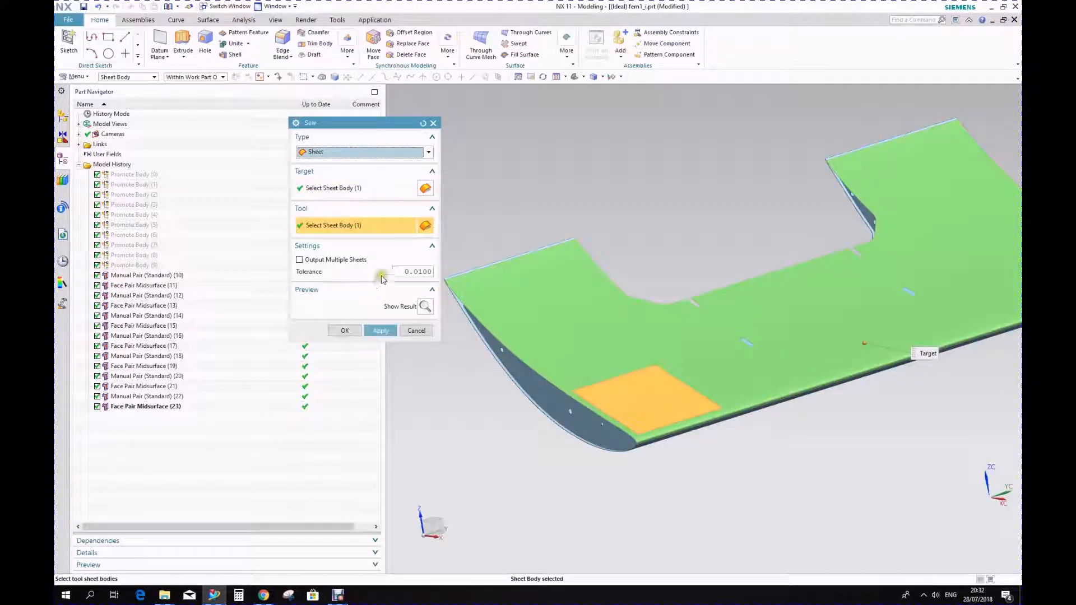
drag(405, 273, 440, 271)
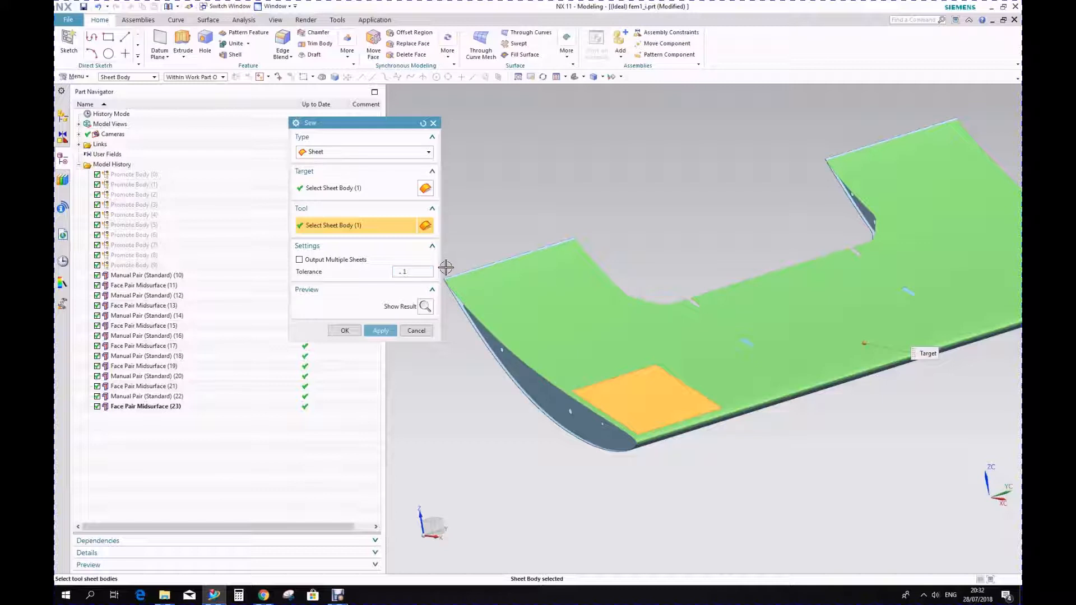
click(384, 331)
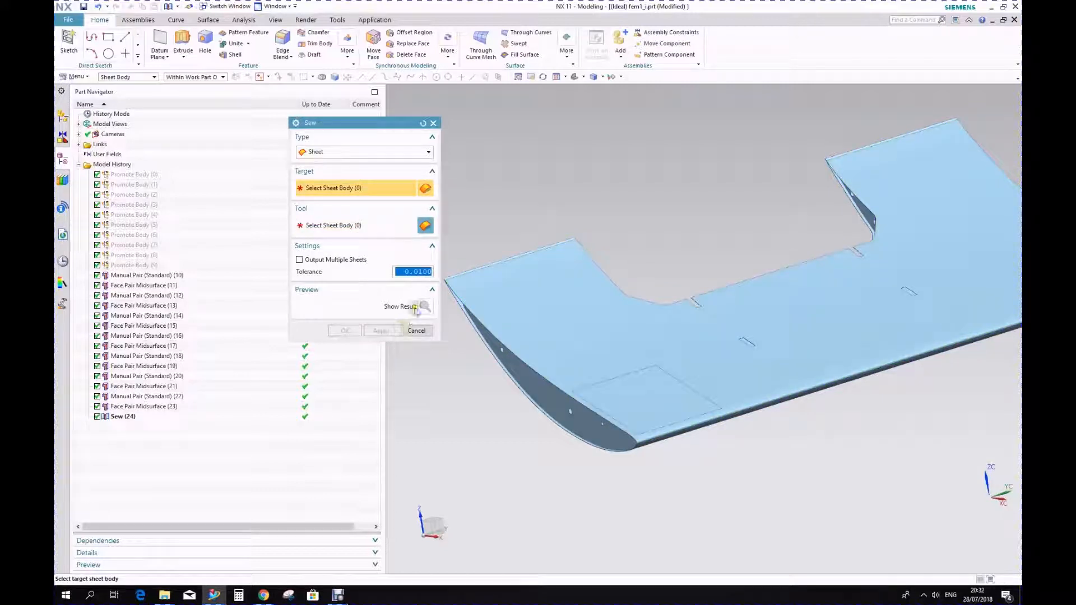
click(408, 333)
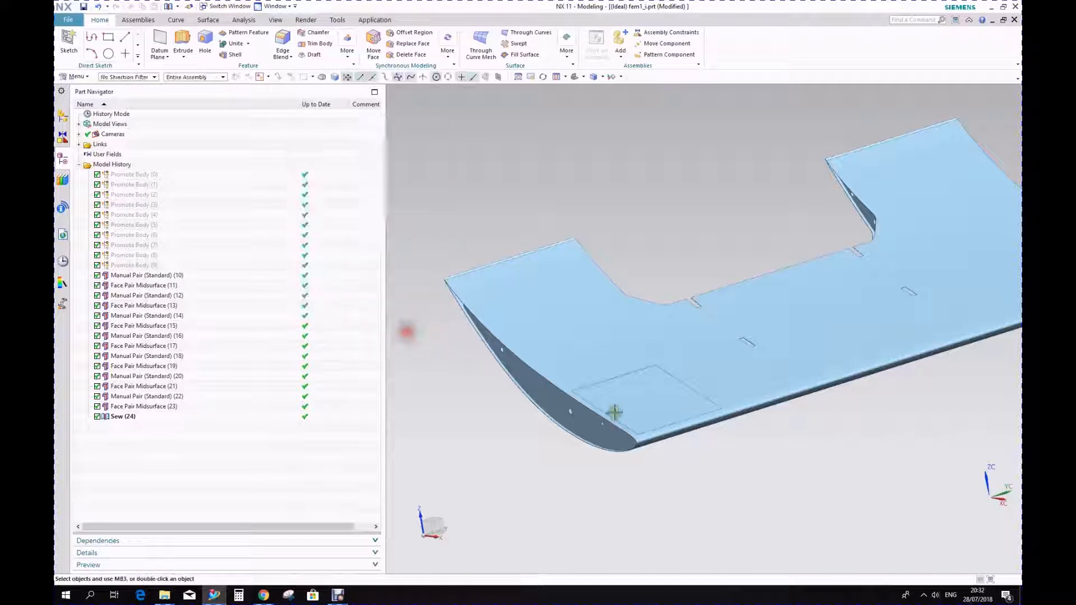
Check the sewn skin by restricting selection to sheet bodies, picking the upper skin, and highlighting Sew (24) in the model history
click(637, 374)
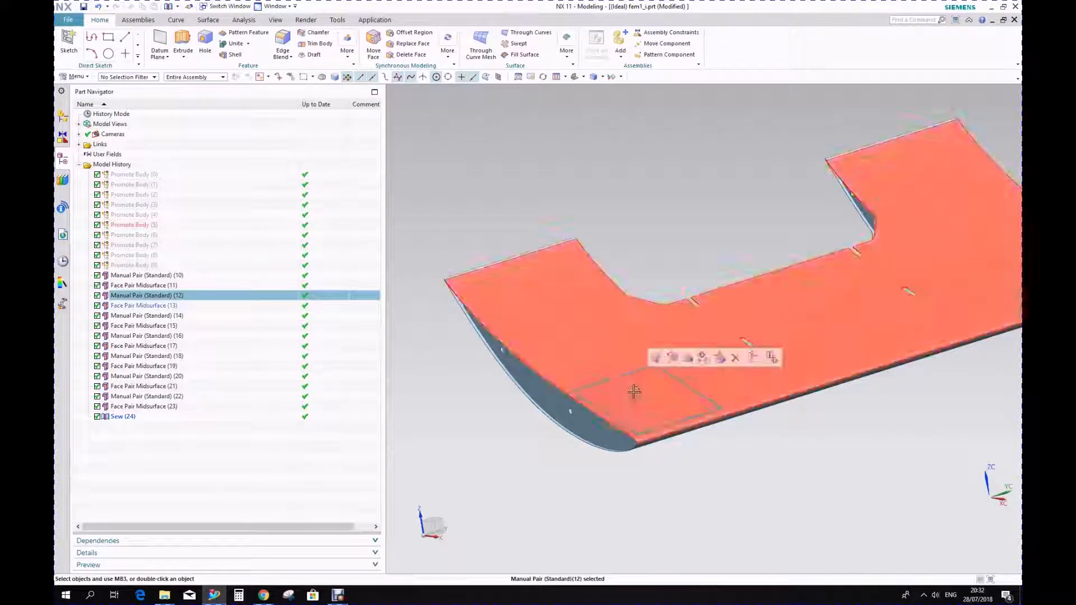
click(136, 80)
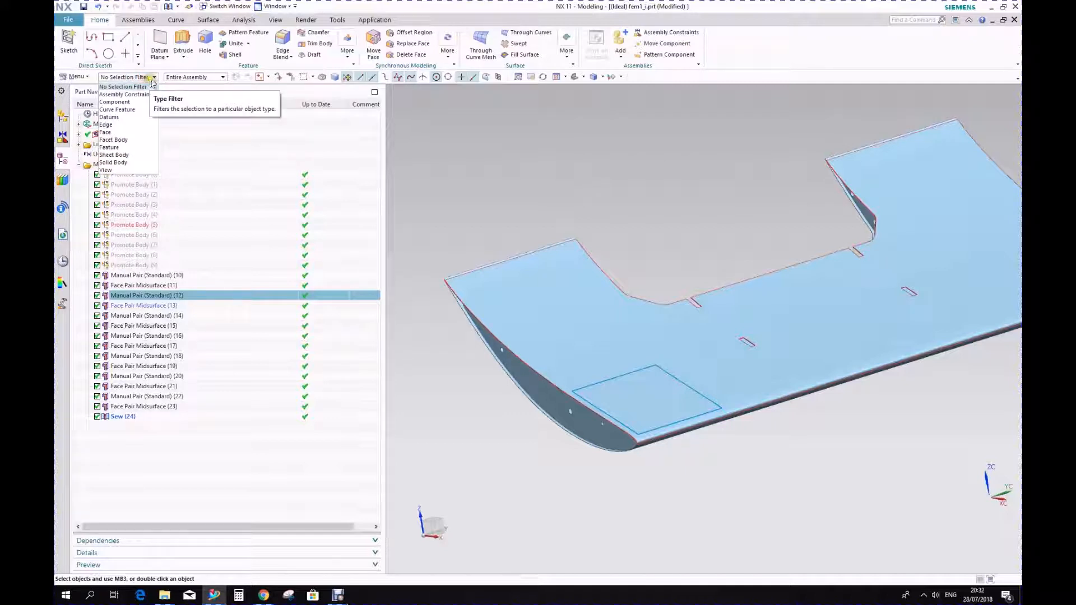
click(115, 155)
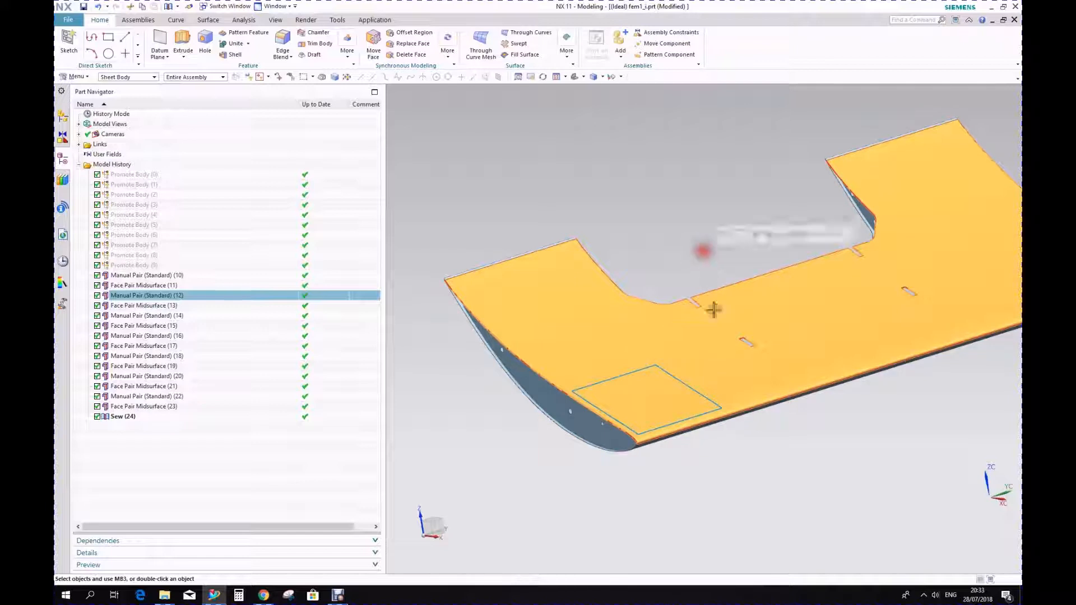
click(697, 342)
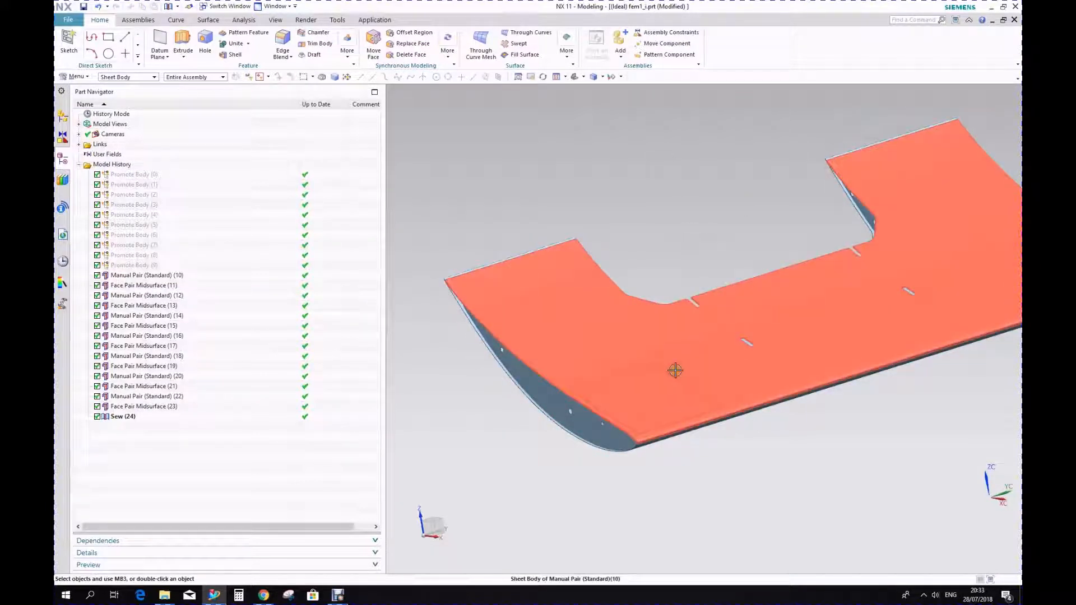
click(124, 418)
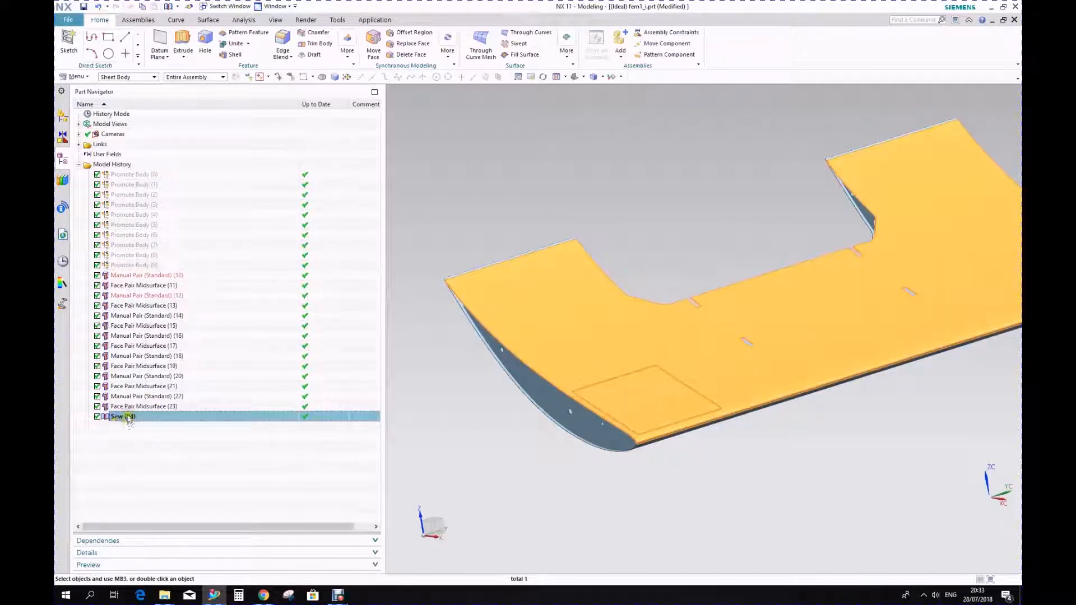
key(Escape)
middle_drag(529, 352, 604, 403)
scroll(682, 389, up, 1)
scroll(683, 389, down, 2)
shift+middle_drag(682, 389, 656, 416)
scroll(656, 416, up, 1)
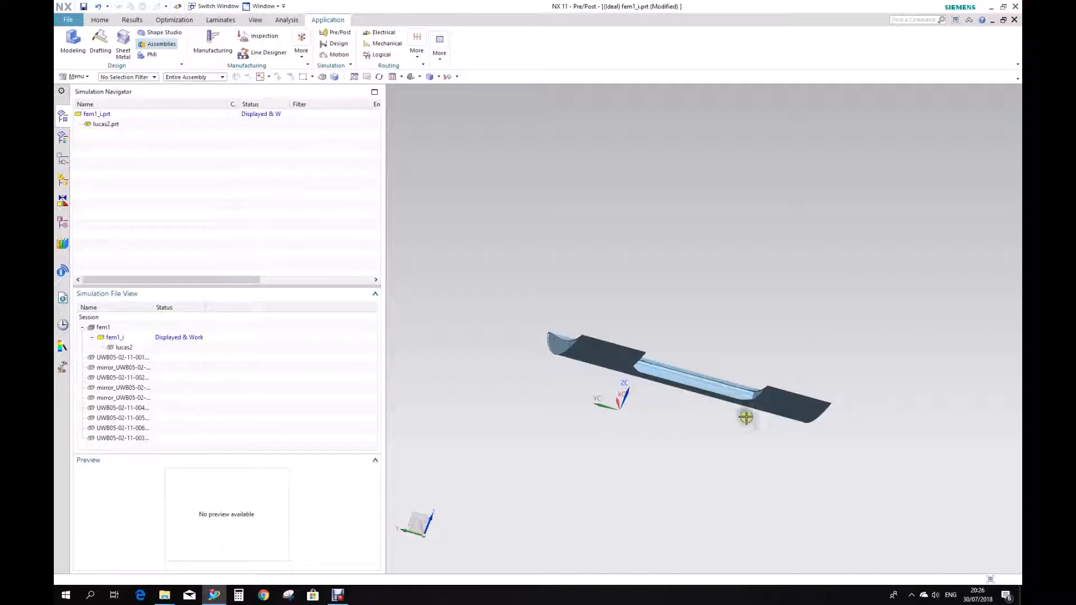
Show the hidden front tube and both center ribs of the wing in the idealized part
middle_drag(746, 418, 709, 406)
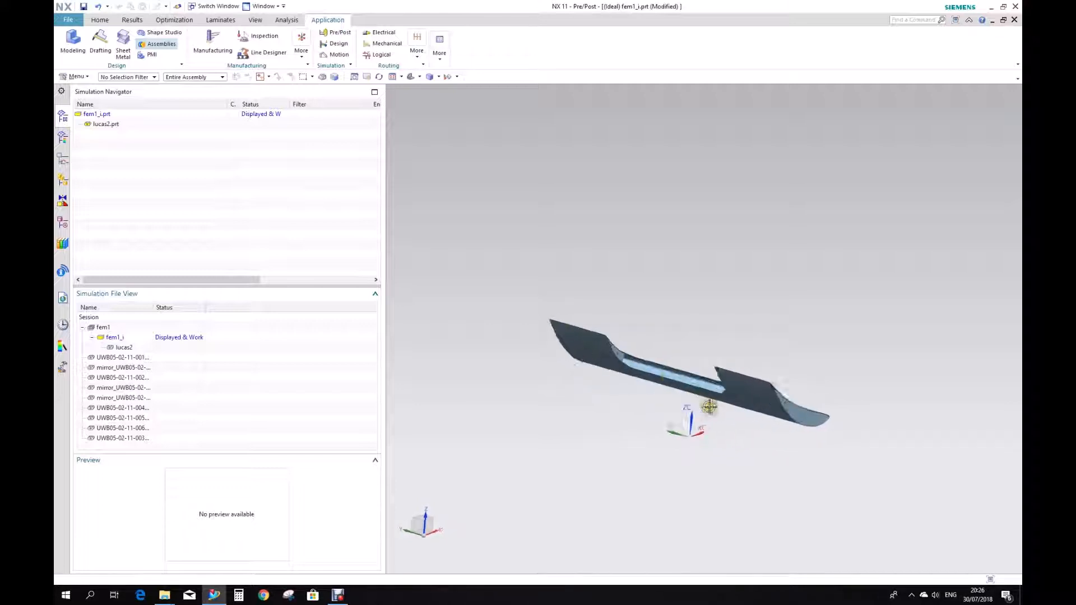
mouse_move(668, 365)
middle_down()
mouse_move(682, 377)
mouse_move(671, 378)
middle_up()
scroll(644, 367, up, 2)
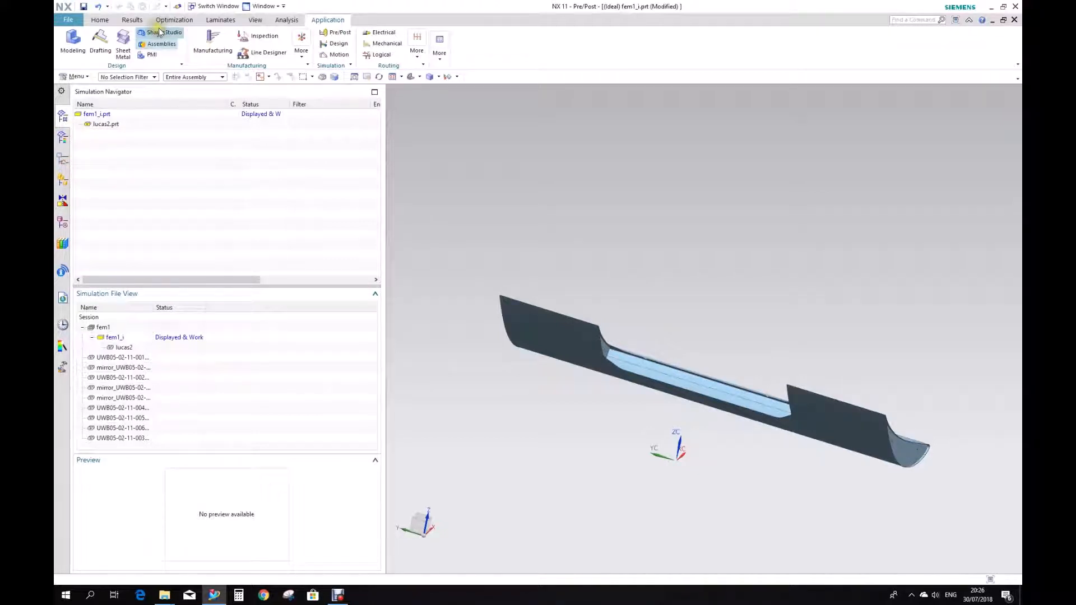
click(254, 22)
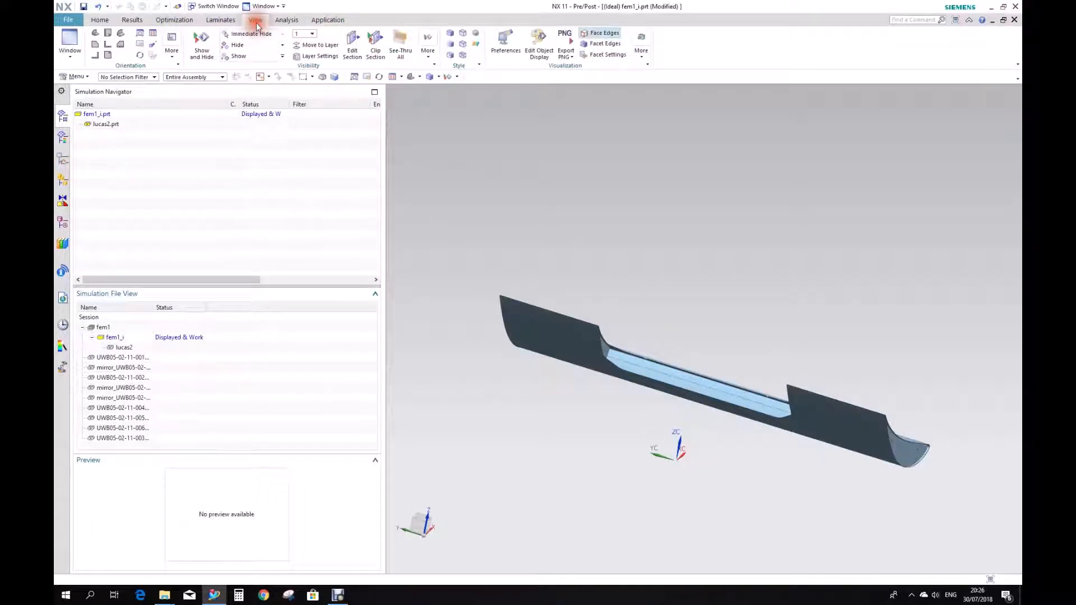
click(250, 58)
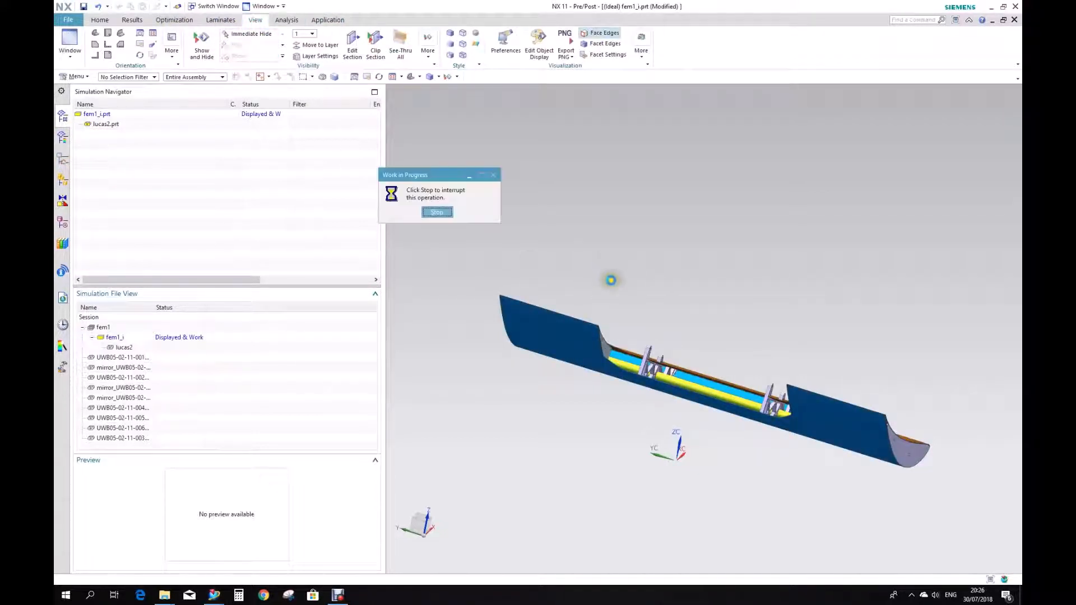
mouse_move(570, 243)
middle_down()
mouse_move(580, 259)
mouse_move(571, 250)
middle_up()
middle_drag(619, 403, 715, 370)
scroll(633, 402, up, 2)
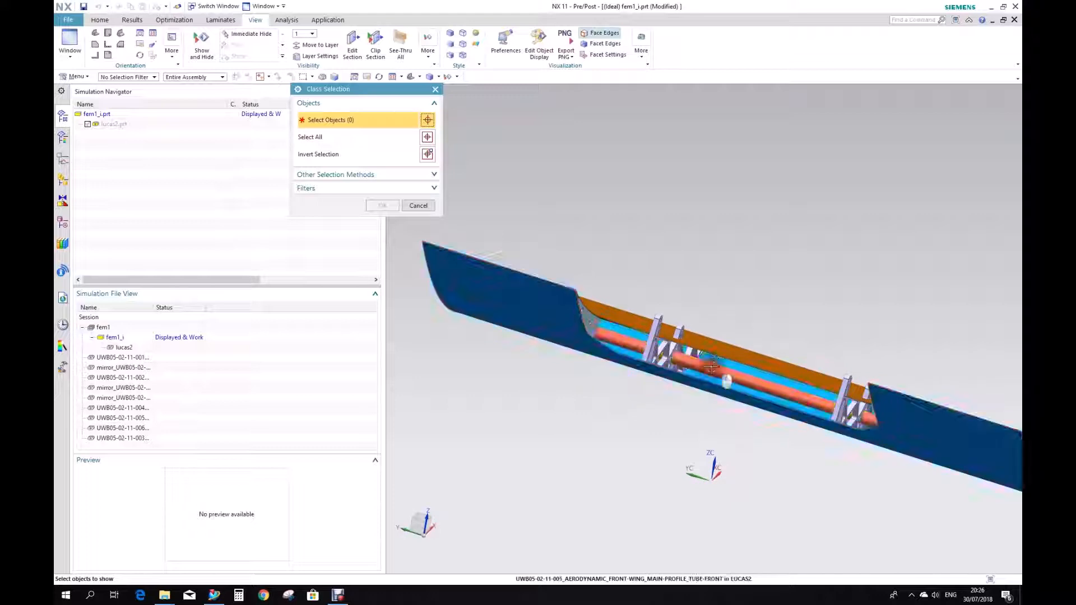
click(715, 370)
click(653, 349)
middle_drag(654, 349, 715, 441)
click(857, 412)
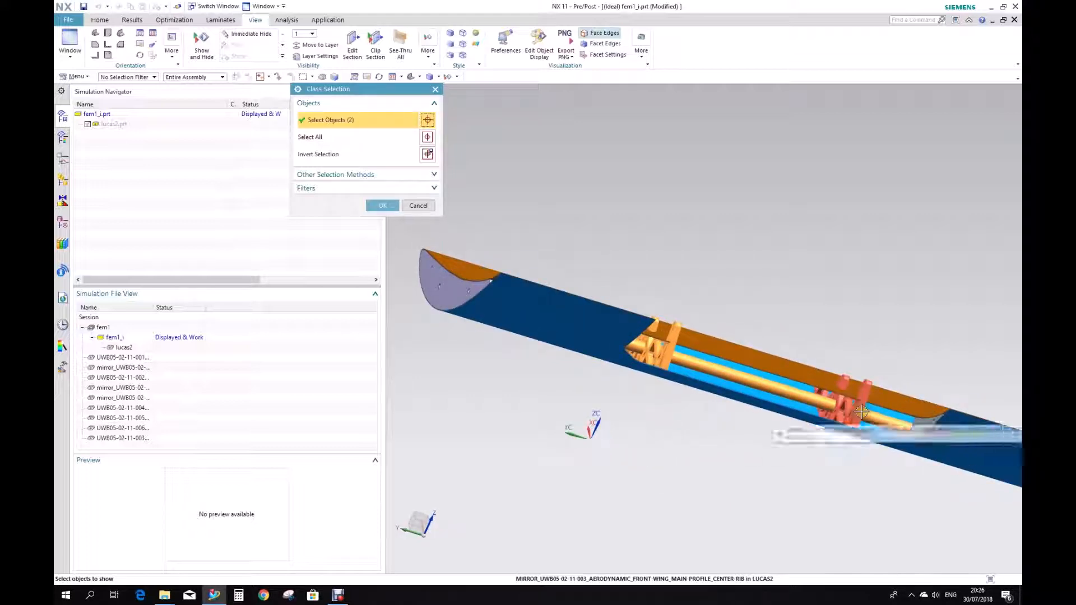
middle_drag(720, 438, 683, 423)
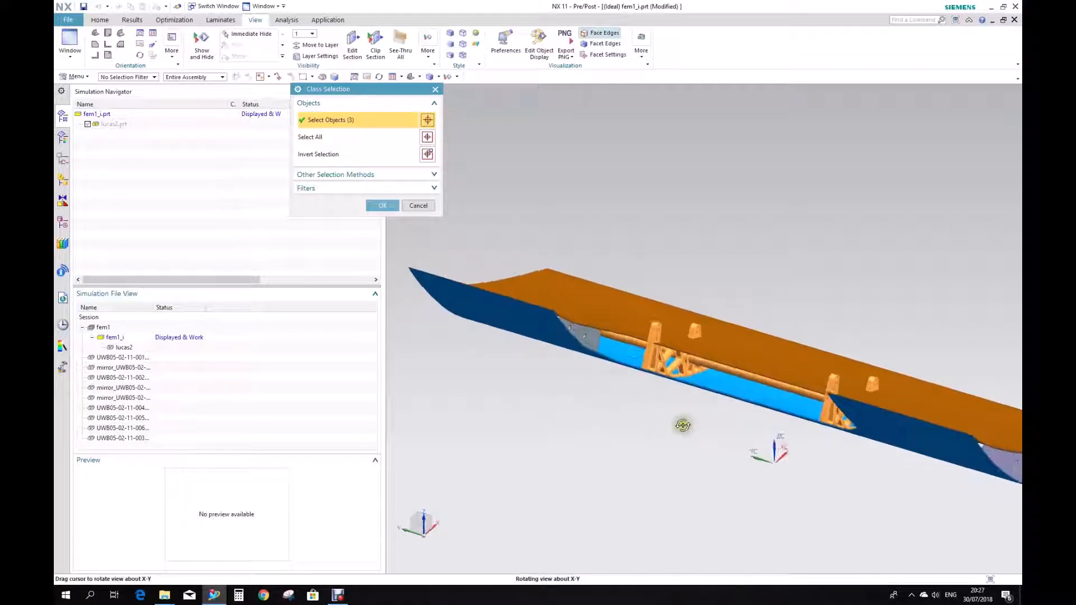
click(380, 206)
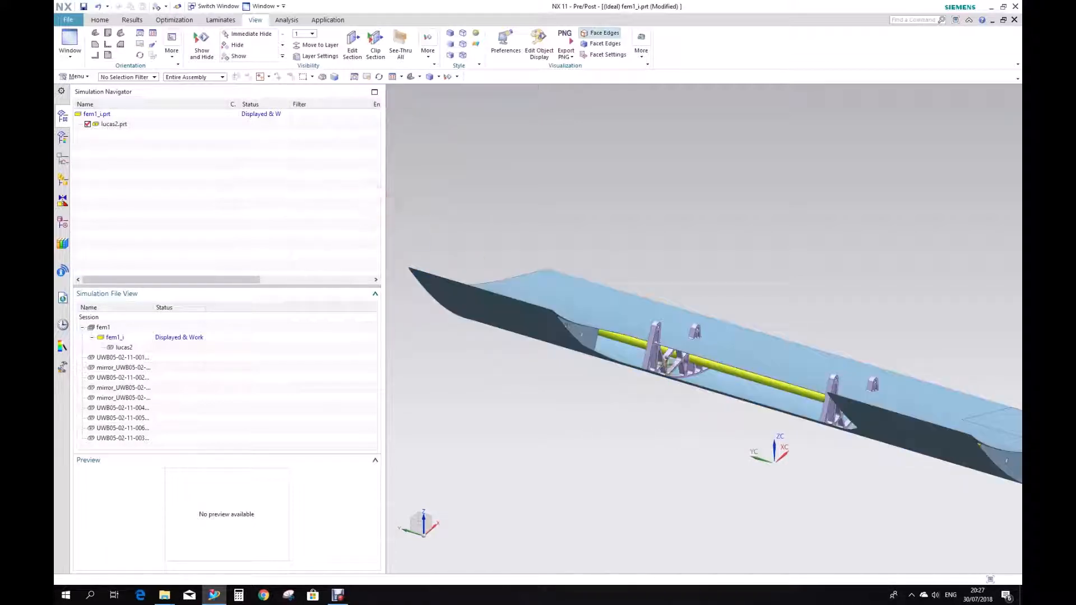
middle_drag(610, 277, 670, 402)
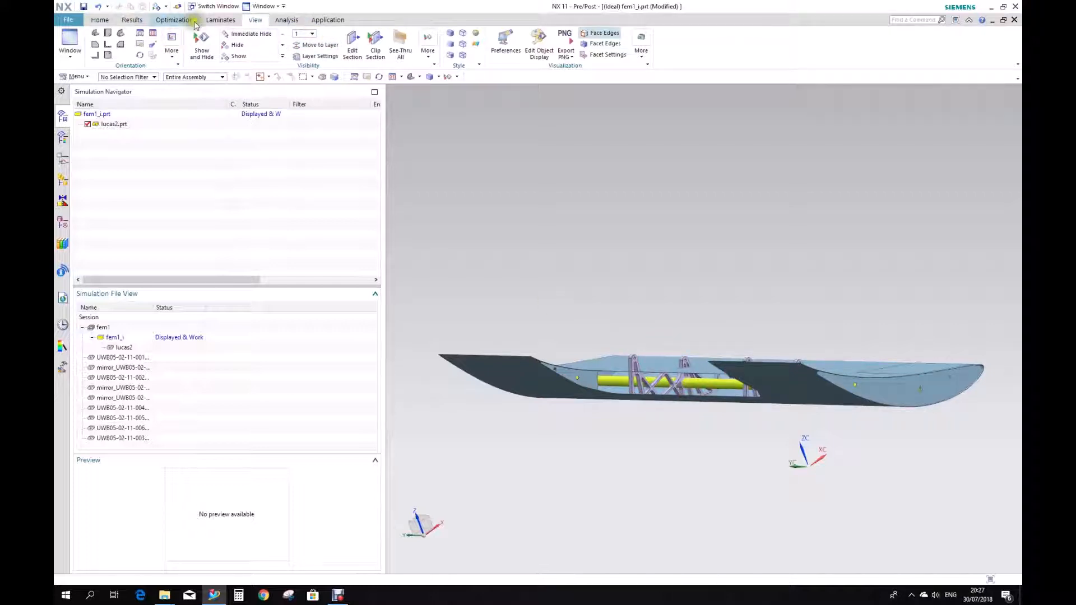
click(101, 20)
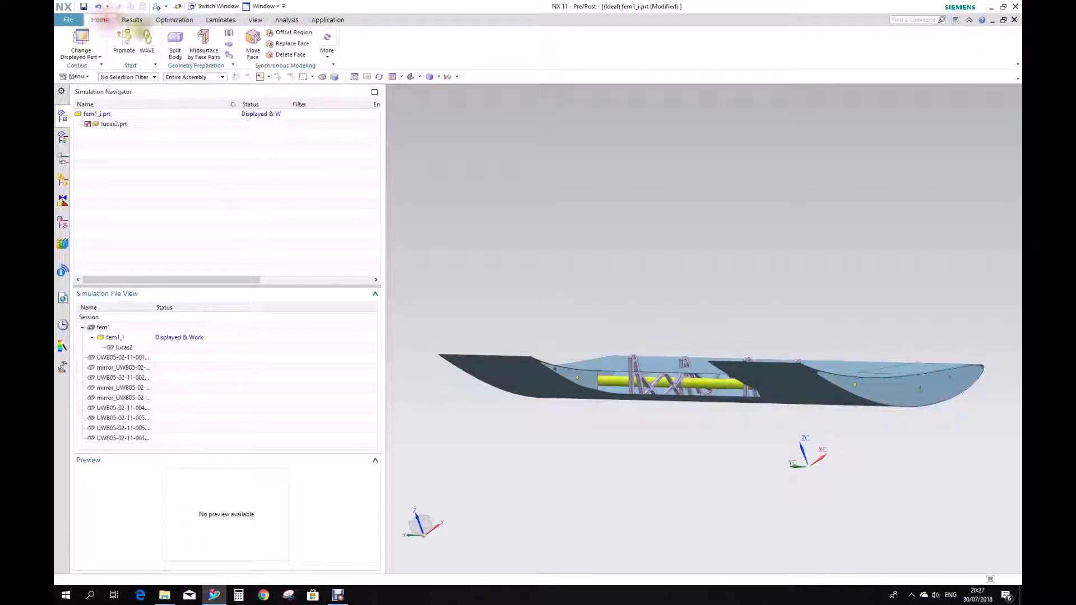
click(216, 57)
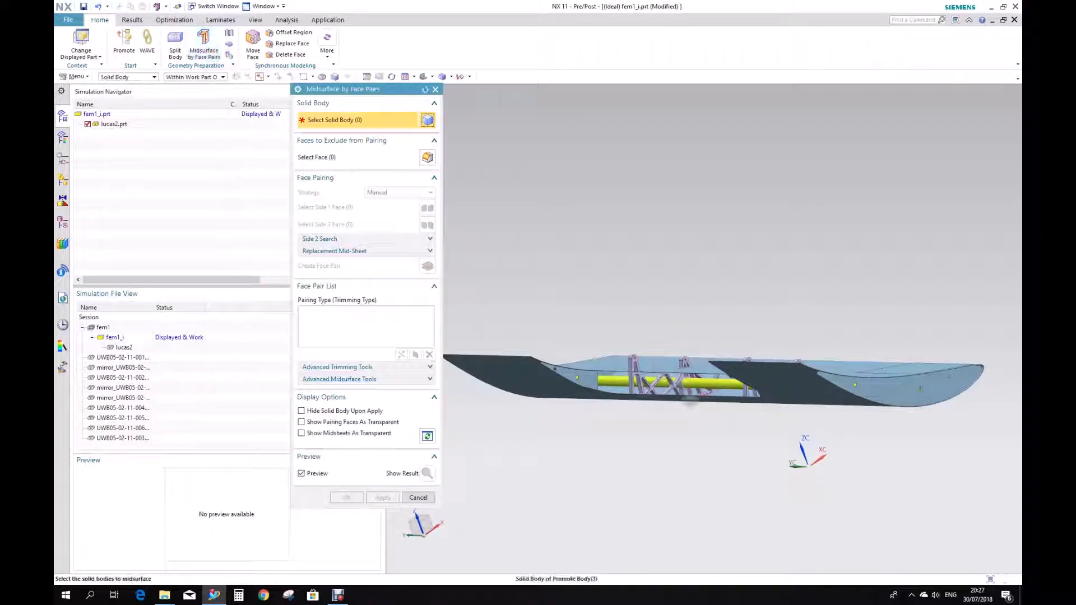
middle_drag(681, 460, 729, 448)
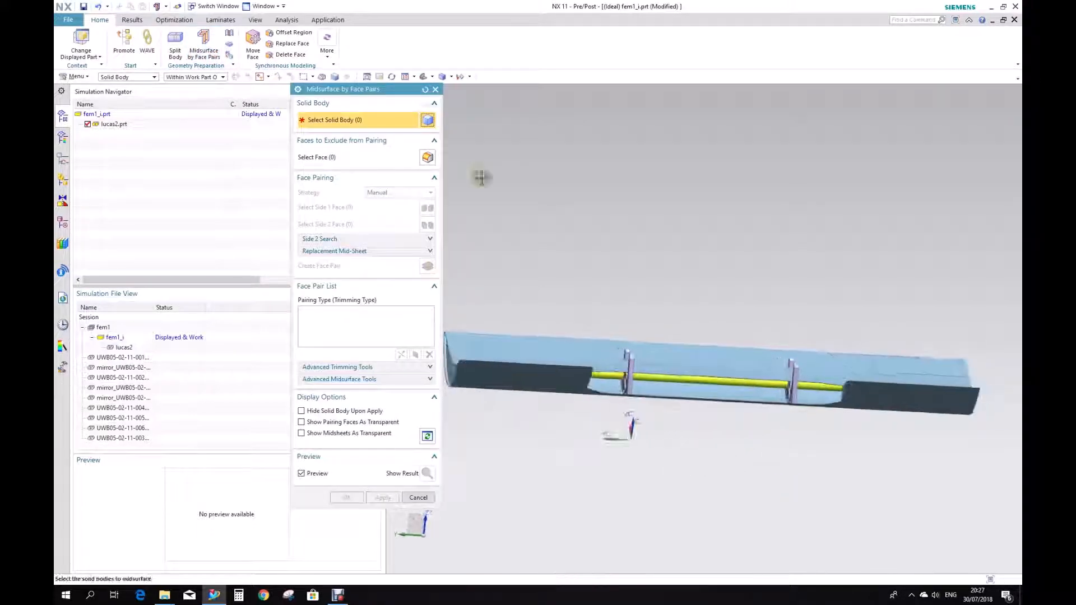
scroll(627, 375, down, 3)
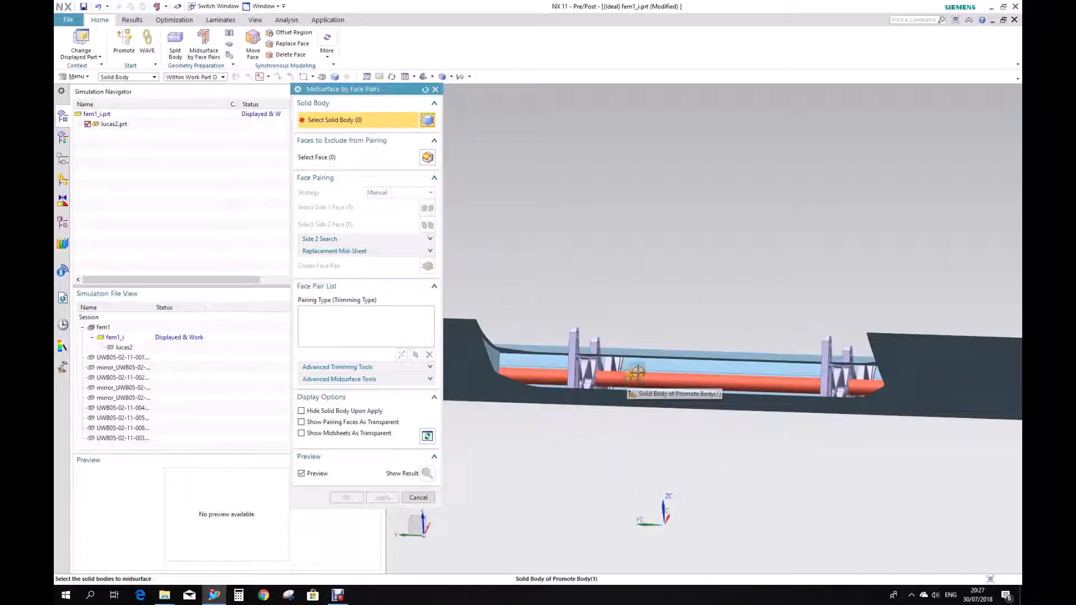
click(648, 389)
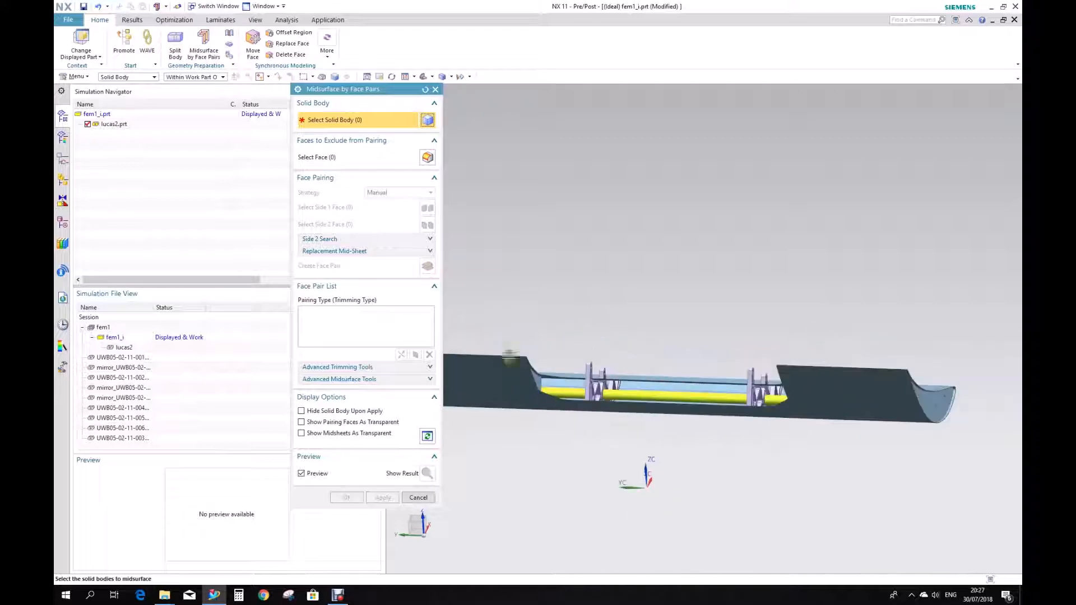
click(435, 89)
Hide the end rib midsurface, Manual Pair (Standard)(16), to expose the tube end
middle_drag(488, 190, 619, 288)
right_click(579, 467)
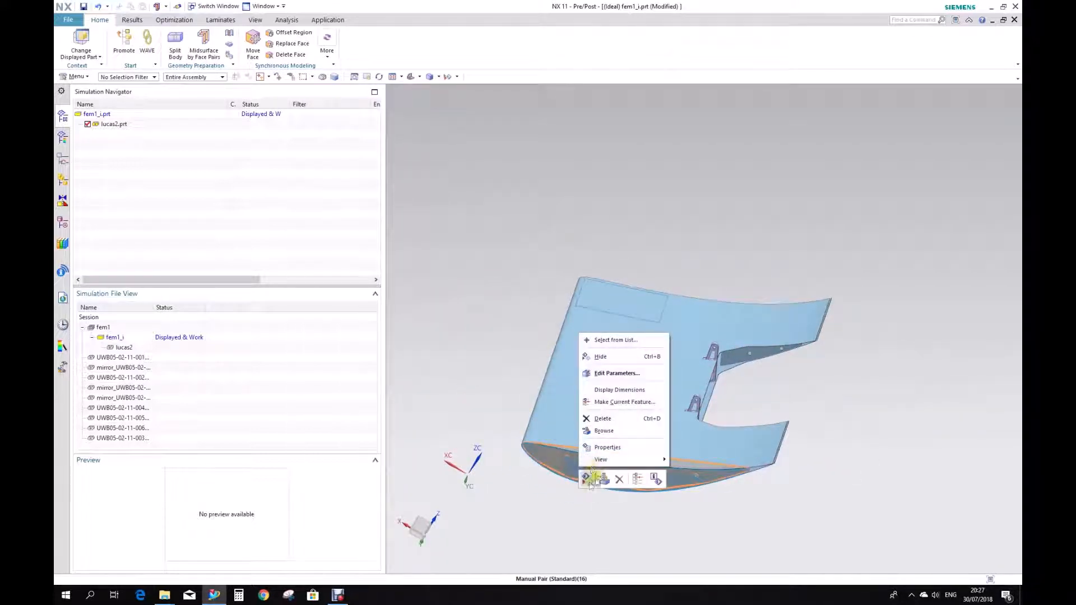
click(587, 479)
Create a manual face-pair midsurface for the front tube's solid body, pairing its outer face with its inner face
scroll(603, 467, up, 7)
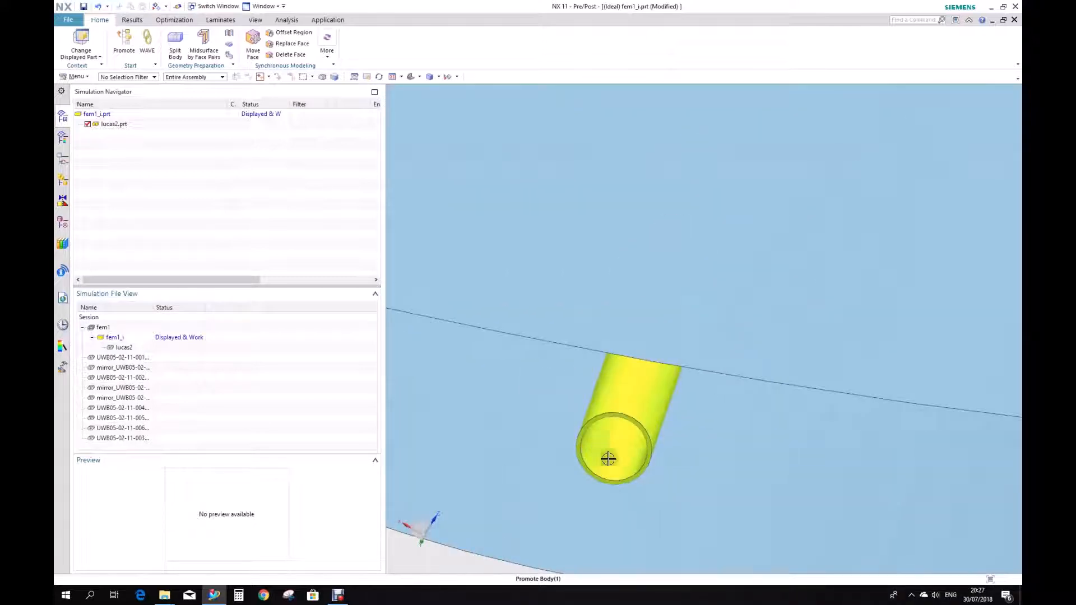
scroll(608, 443, down, 7)
middle_drag(609, 442, 618, 445)
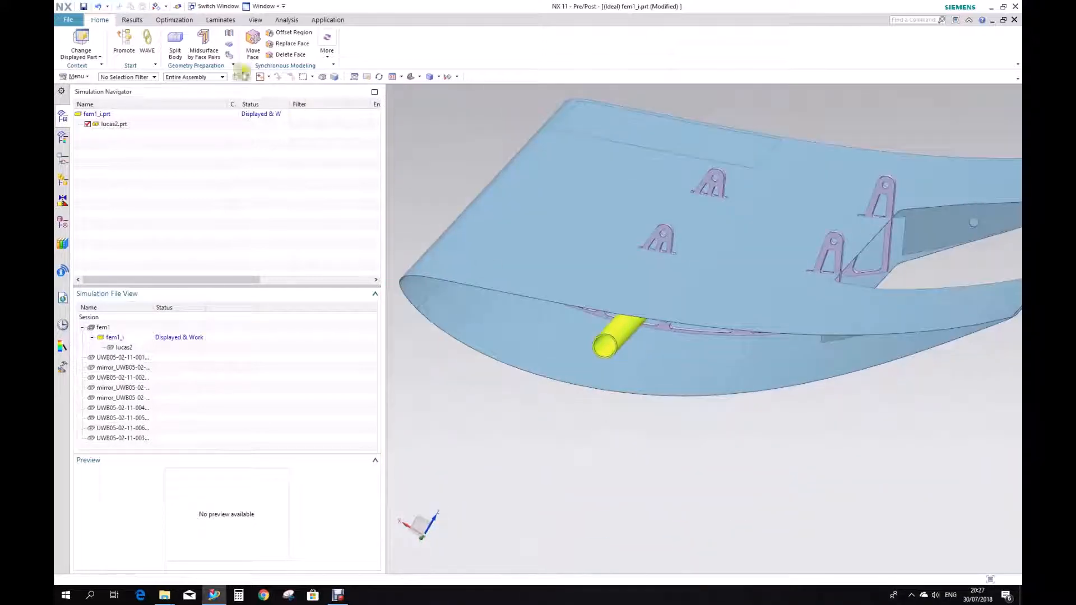
click(203, 44)
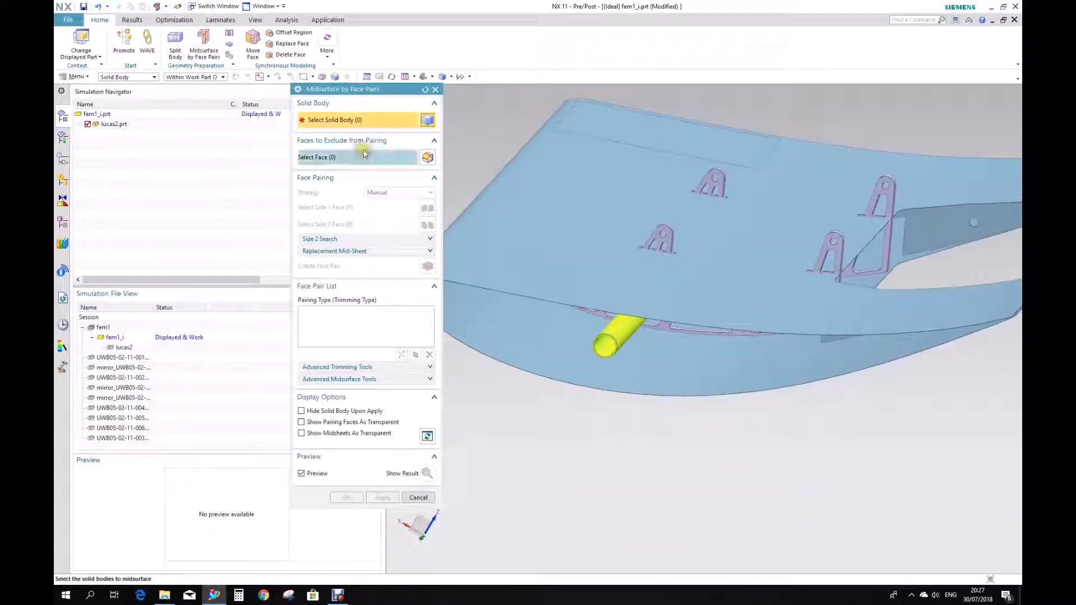
click(611, 333)
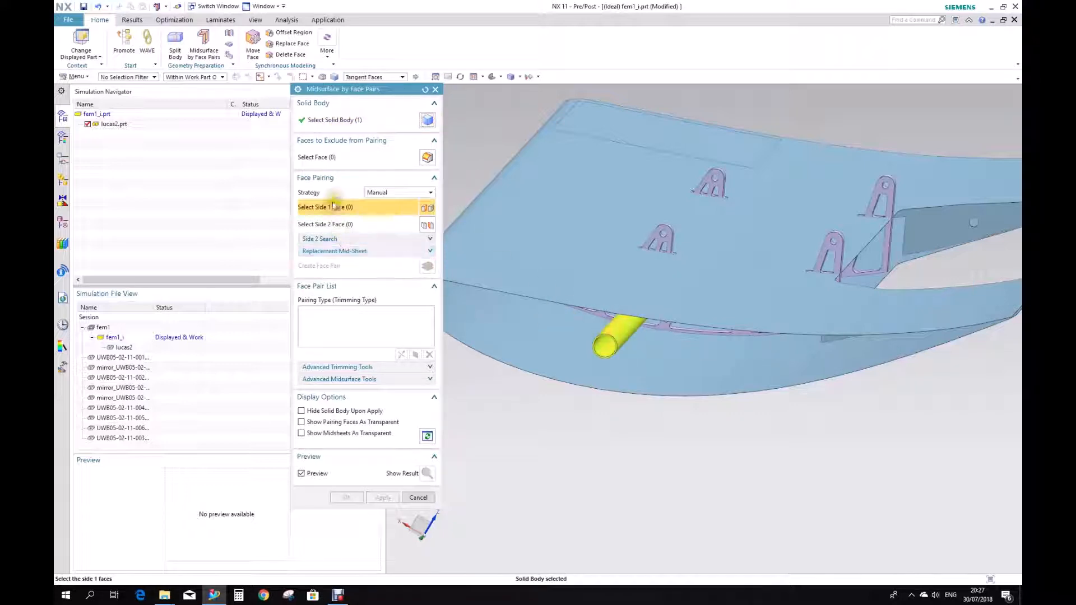
click(620, 328)
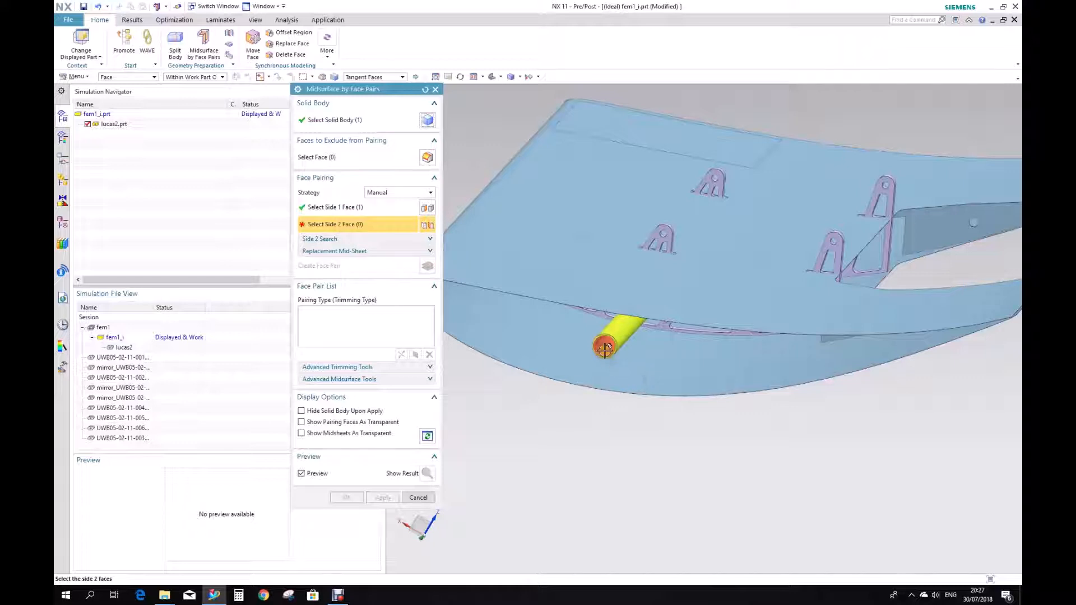
click(604, 349)
click(381, 497)
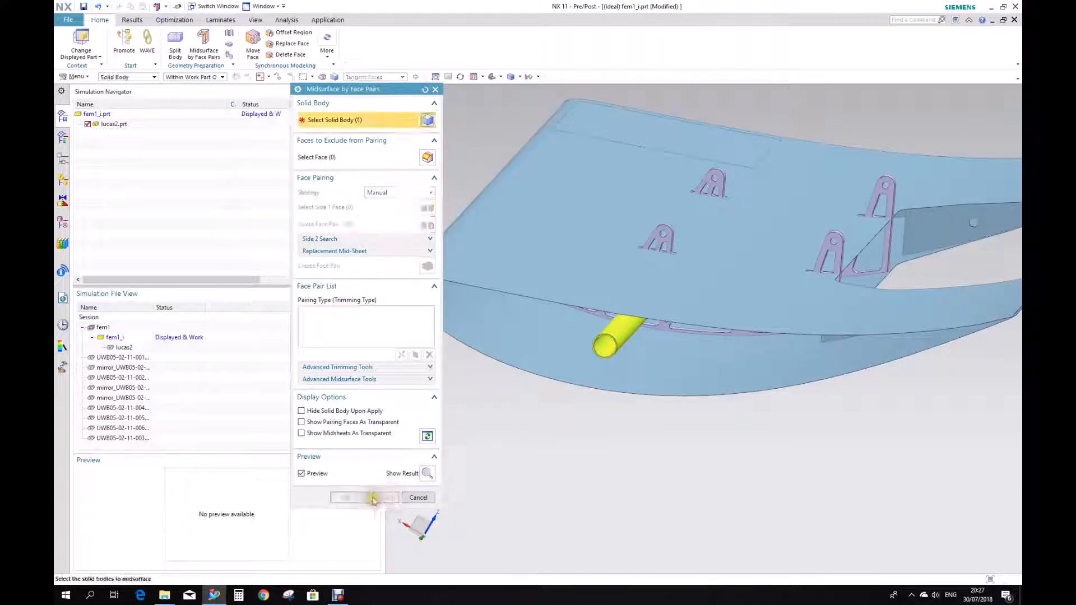
click(418, 498)
Hide the front tube's promoted solid body, Promote Body(1), leaving its midsurface in place
scroll(615, 280, up, 5)
scroll(616, 279, up, 5)
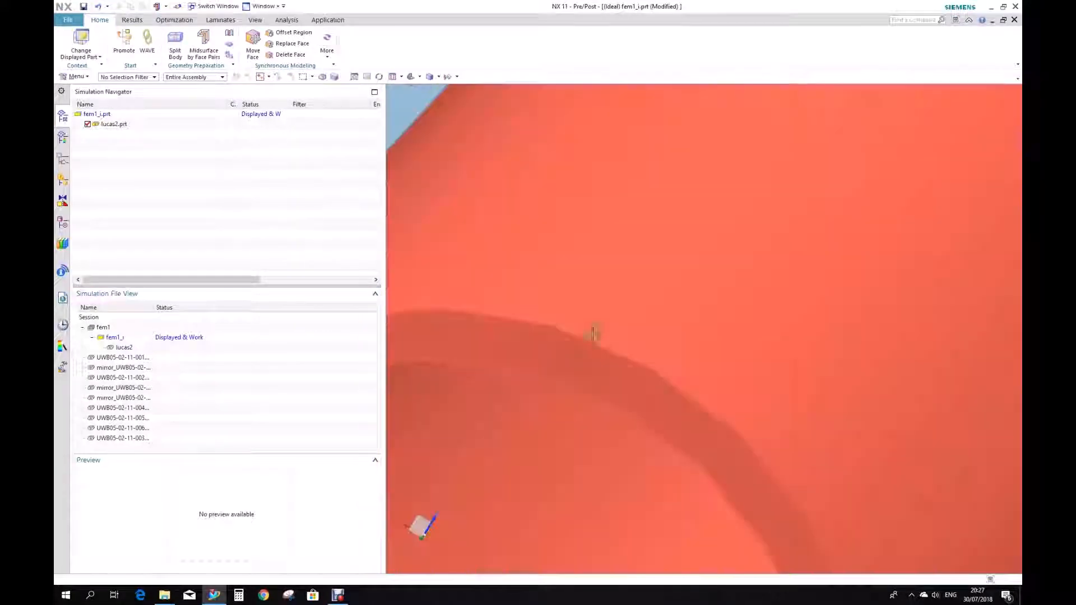
scroll(921, 230, down, 5)
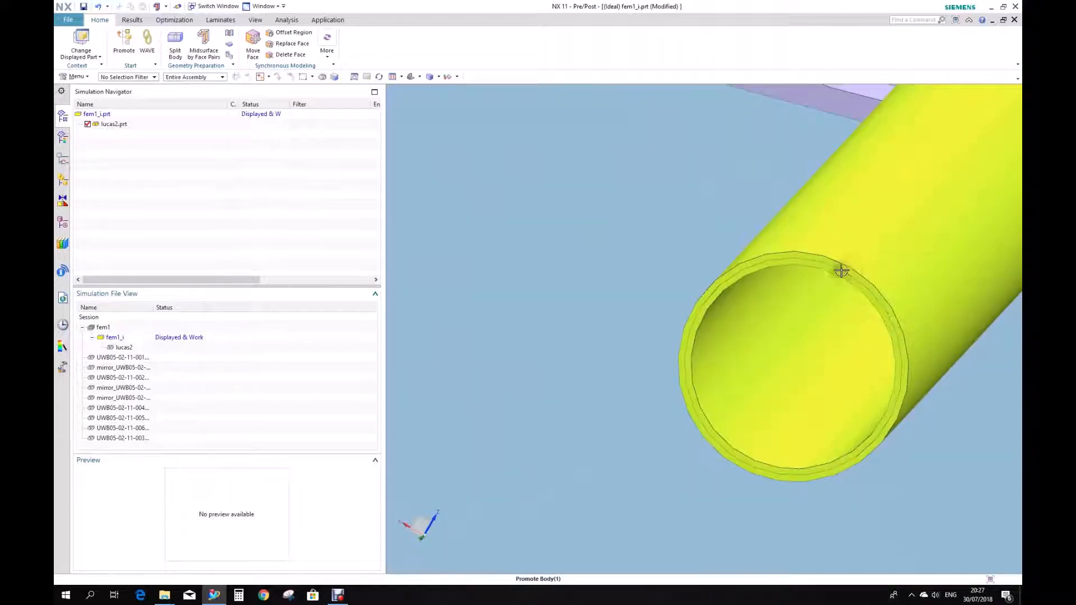
scroll(842, 272, down, 5)
middle_drag(769, 310, 685, 309)
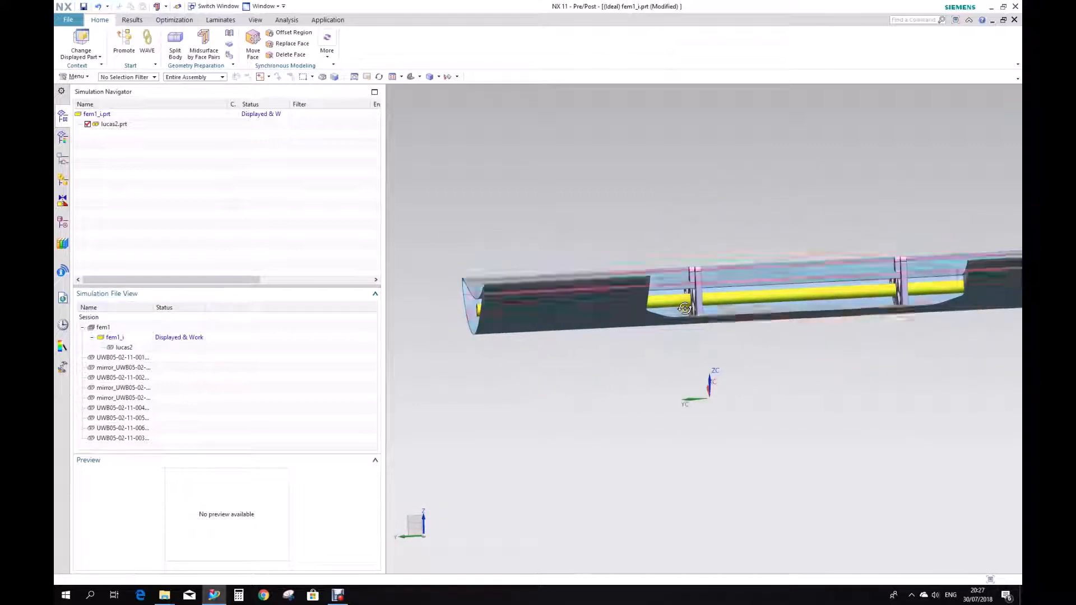
right_click(754, 297)
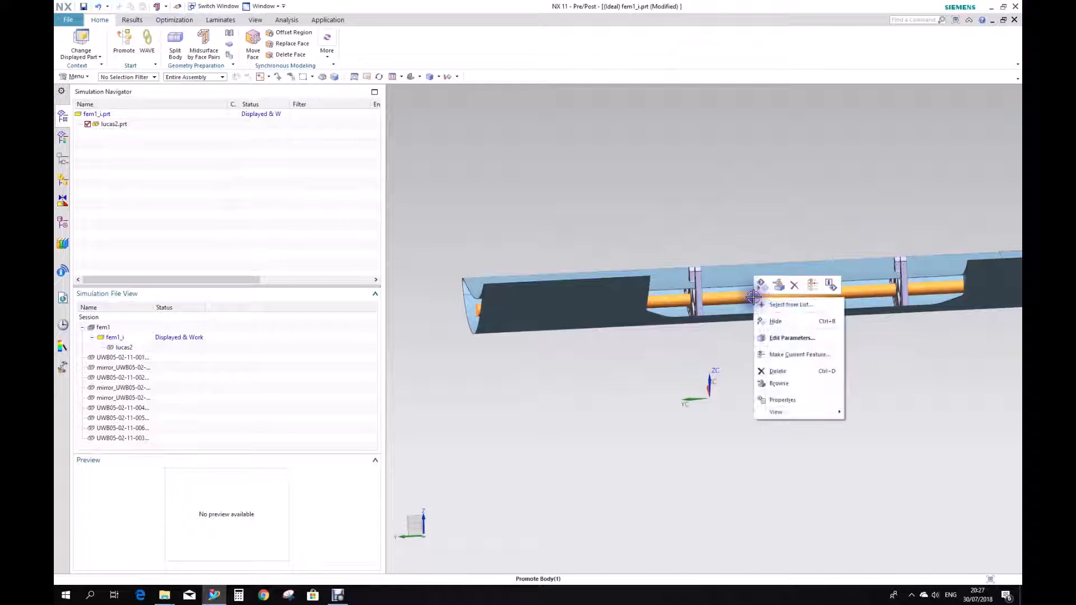
click(774, 322)
Hide the upper skin midsurface, Manual Pair (Standard)(10), to expose the wing's inner structure
middle_drag(492, 296, 627, 332)
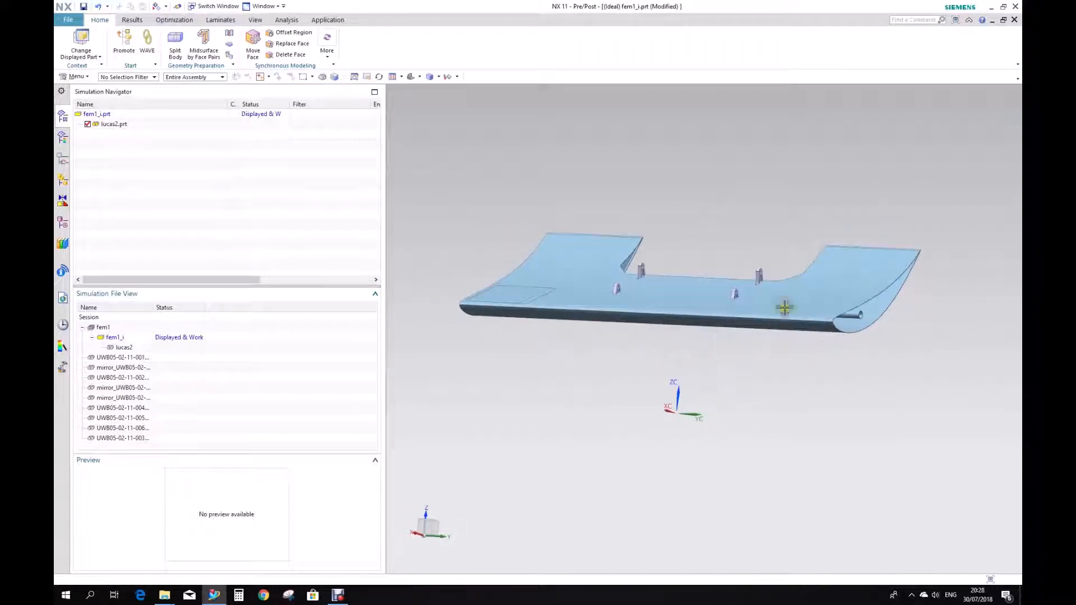
scroll(785, 307, up, 3)
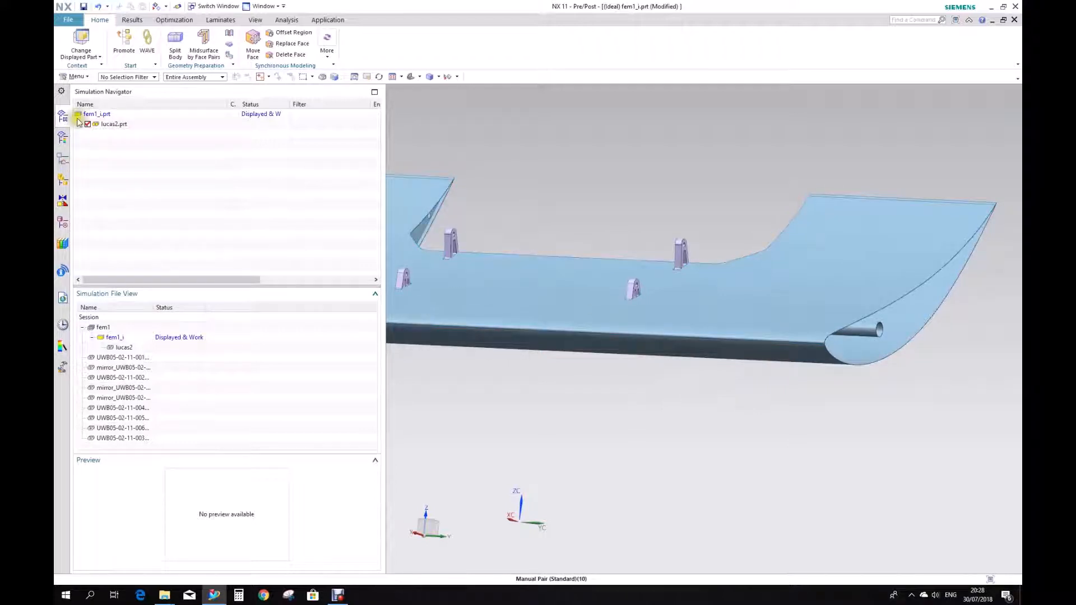
scroll(738, 341, down, 3)
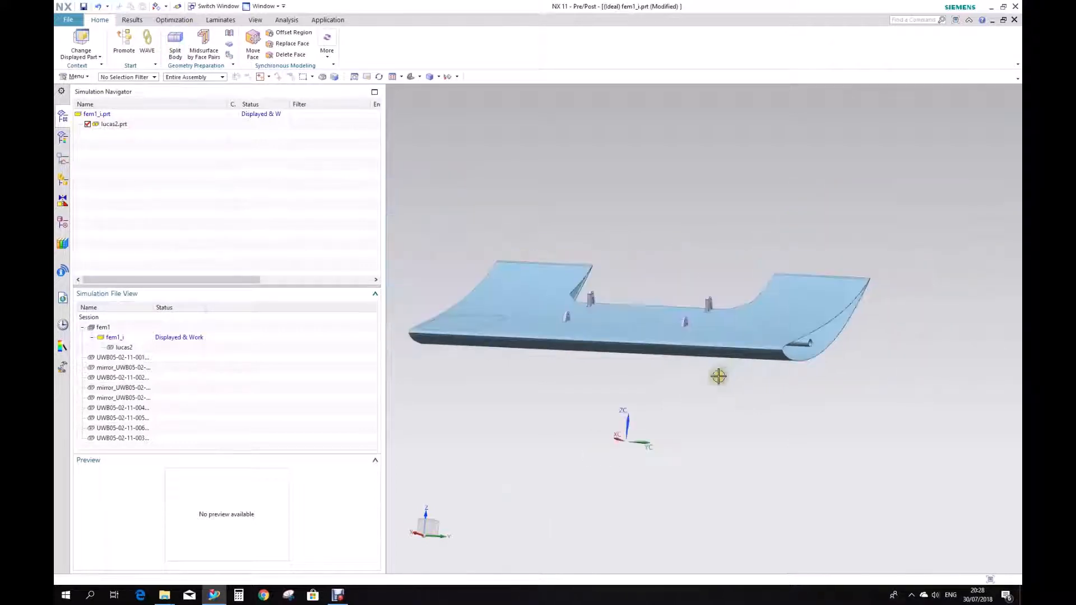
middle_drag(718, 376, 723, 406)
right_click(707, 381)
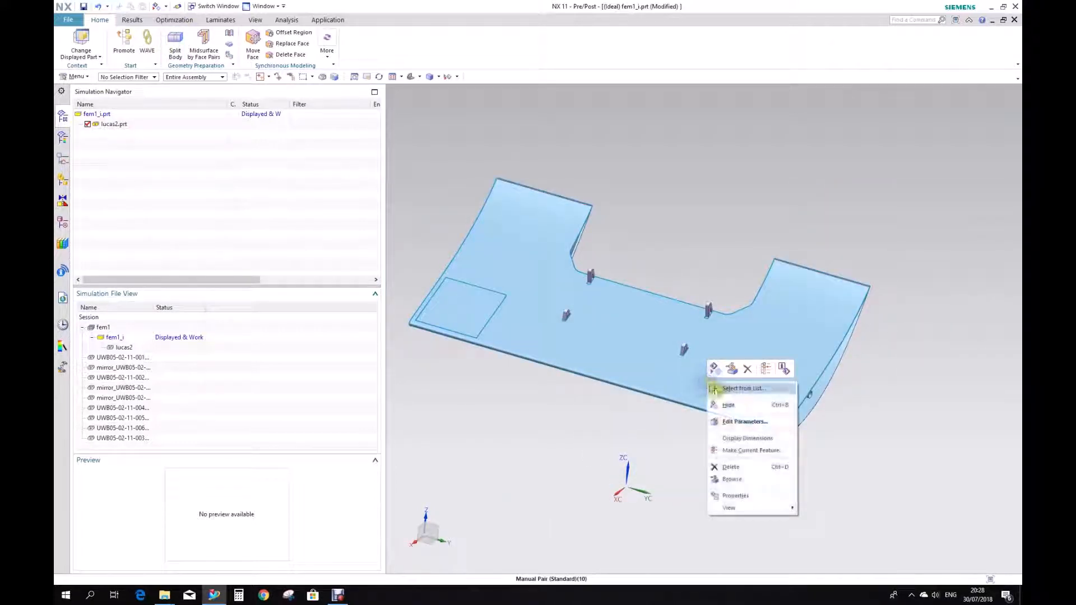
click(729, 405)
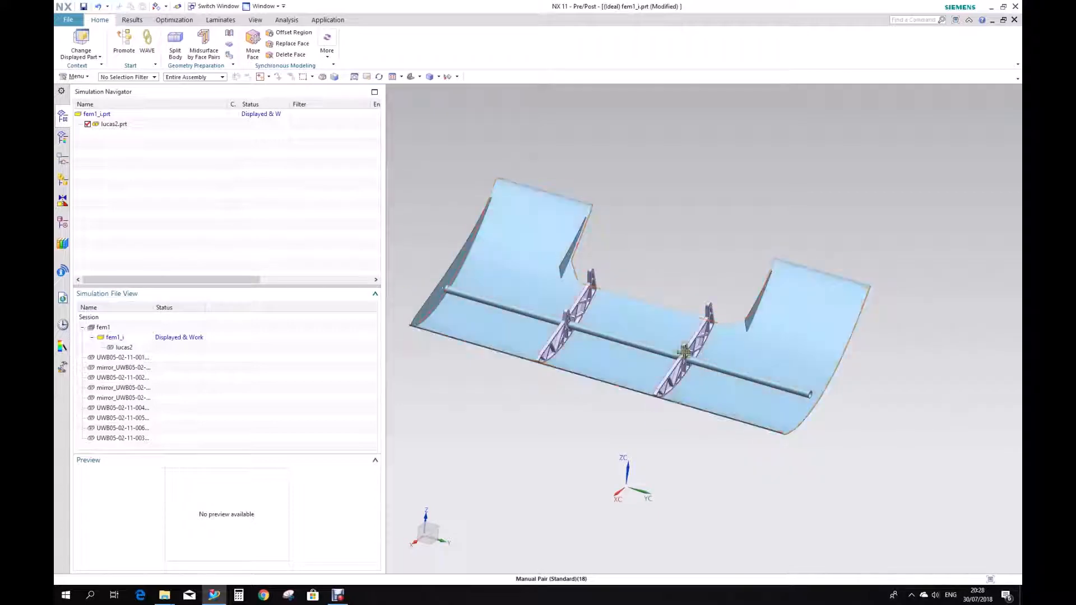
Examine both ends of the tube midsurface for gaps to the end rib and the skin edges
middle_drag(413, 321, 421, 286)
scroll(420, 286, up, 8)
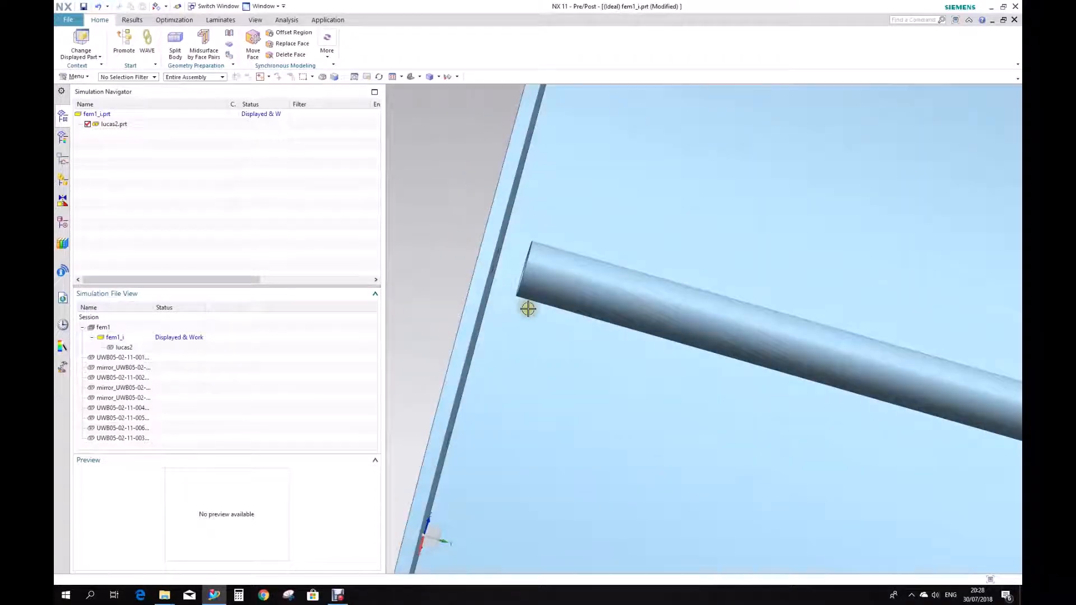
middle_drag(529, 310, 520, 314)
scroll(542, 310, down, 7)
shift+middle_drag(649, 361, 590, 322)
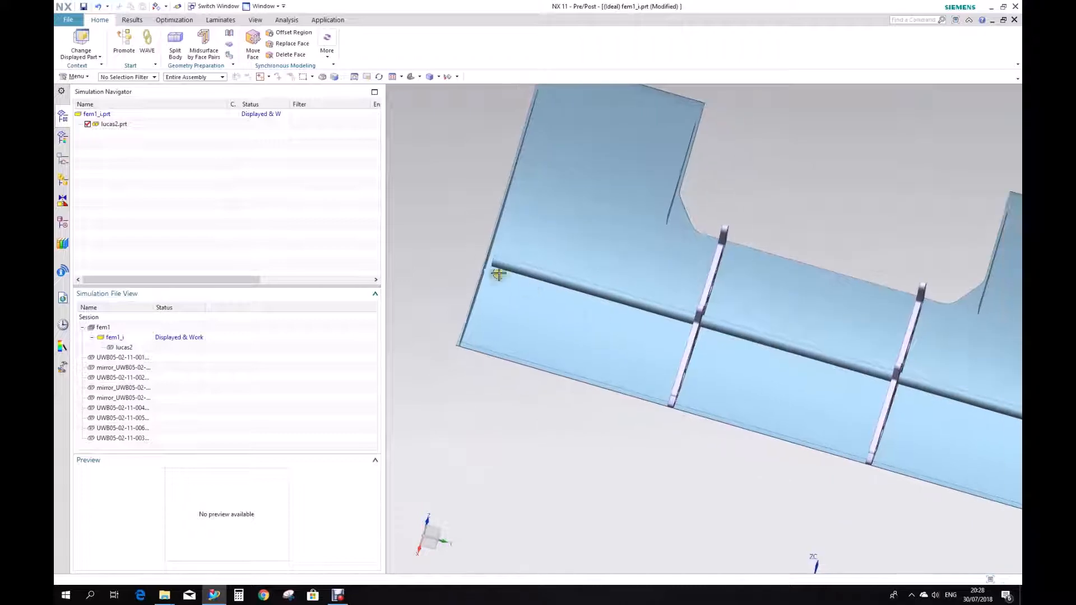
scroll(488, 281, up, 4)
scroll(489, 281, up, 4)
scroll(456, 258, down, 5)
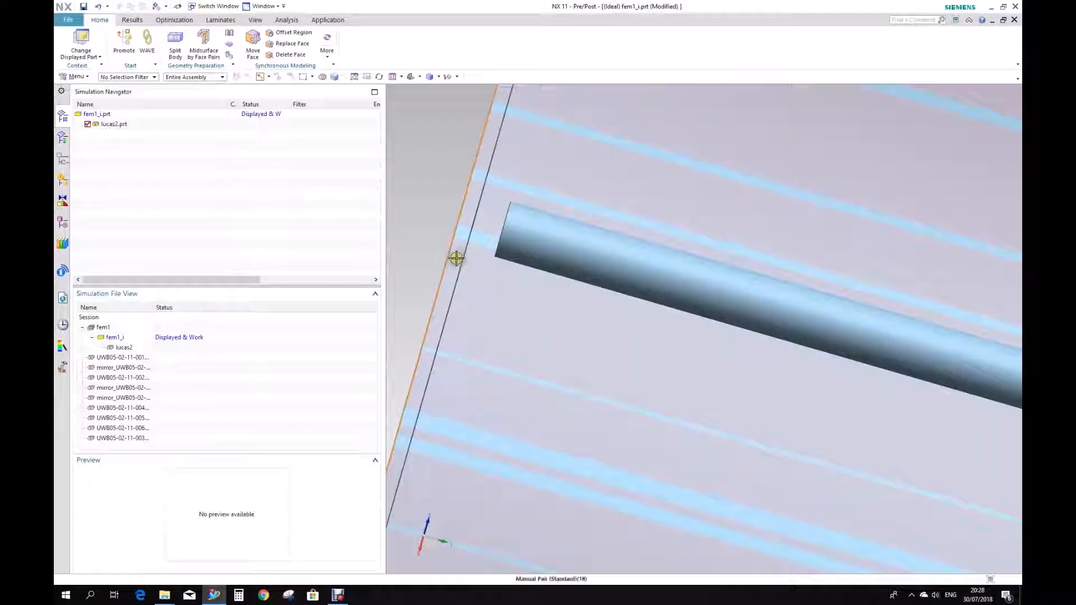
scroll(451, 258, down, 5)
scroll(441, 316, up, 6)
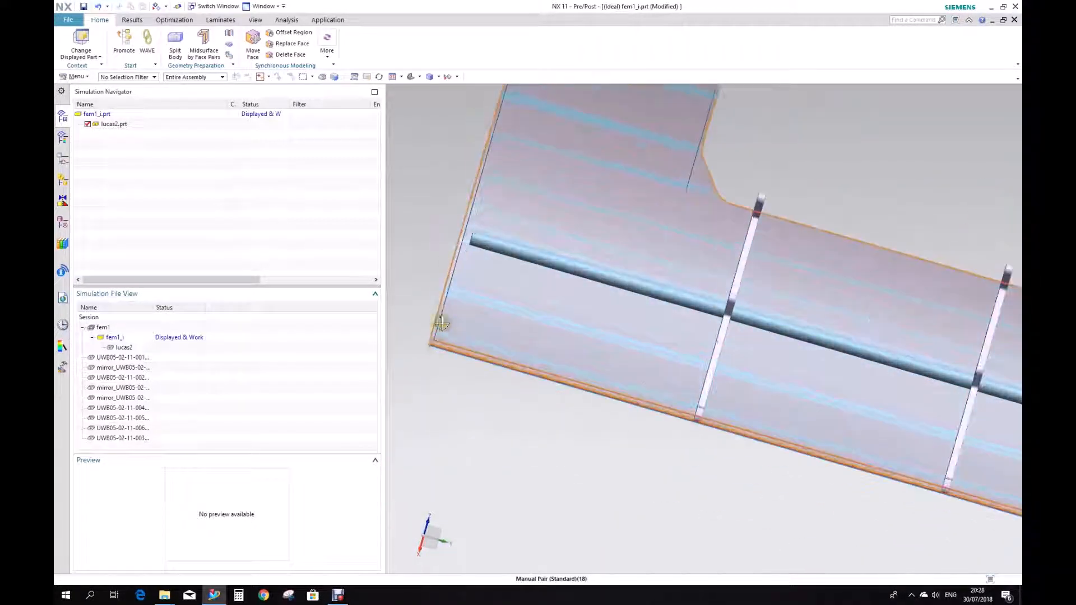
scroll(488, 187, up, 2)
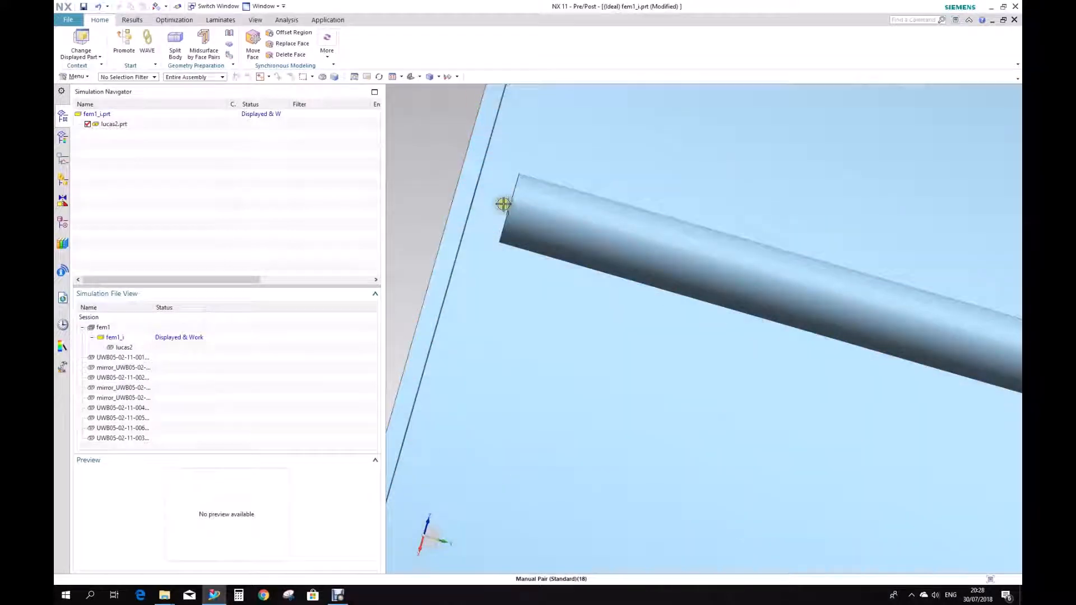
scroll(560, 278, down, 4)
middle_drag(560, 278, 545, 260)
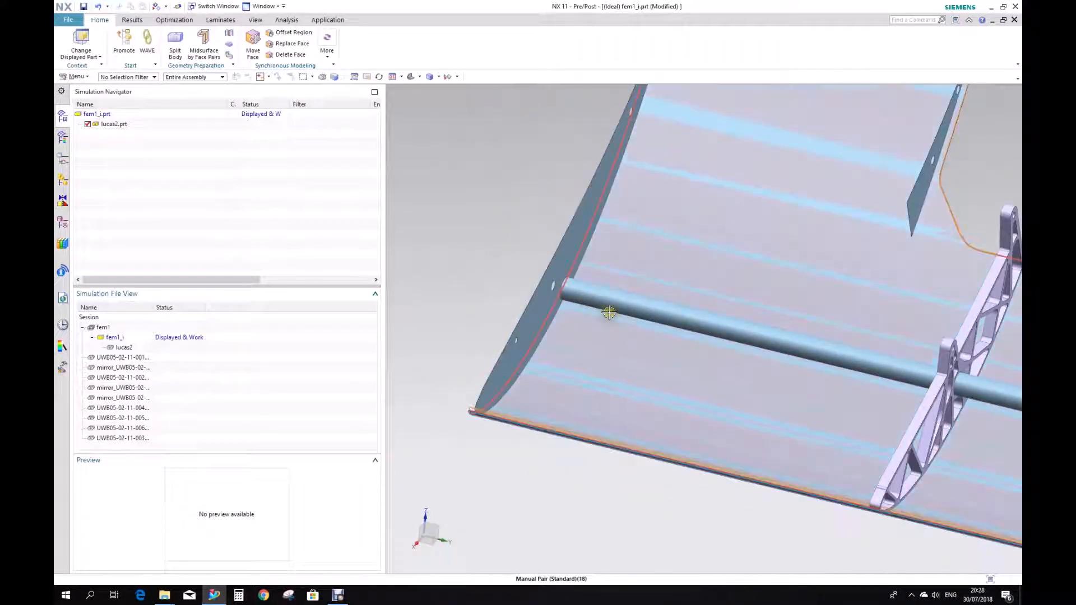
scroll(735, 365, down, 5)
scroll(853, 385, up, 4)
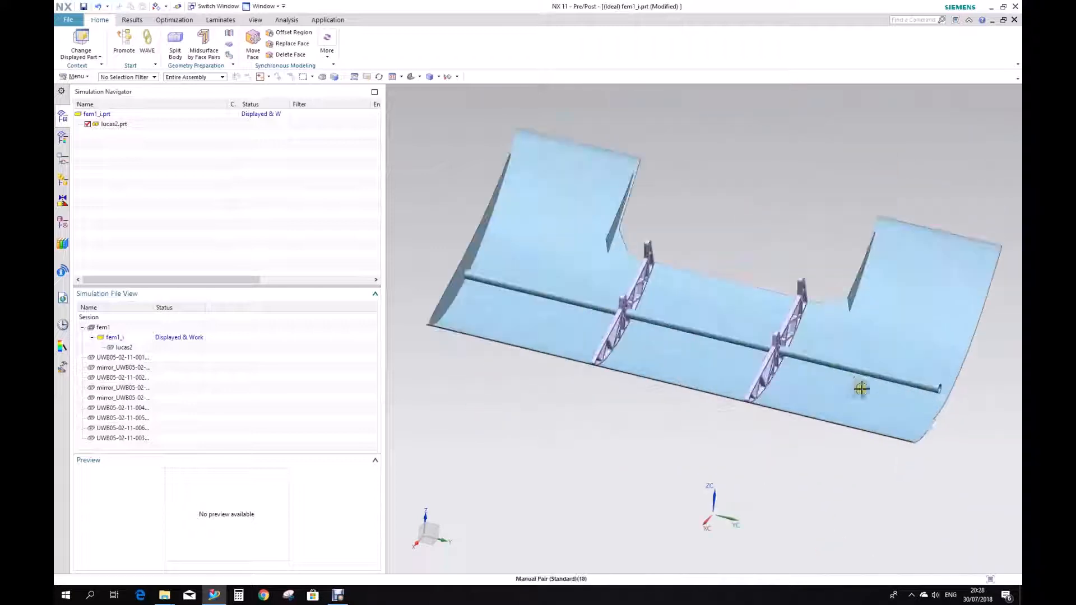
middle_drag(853, 385, 839, 365)
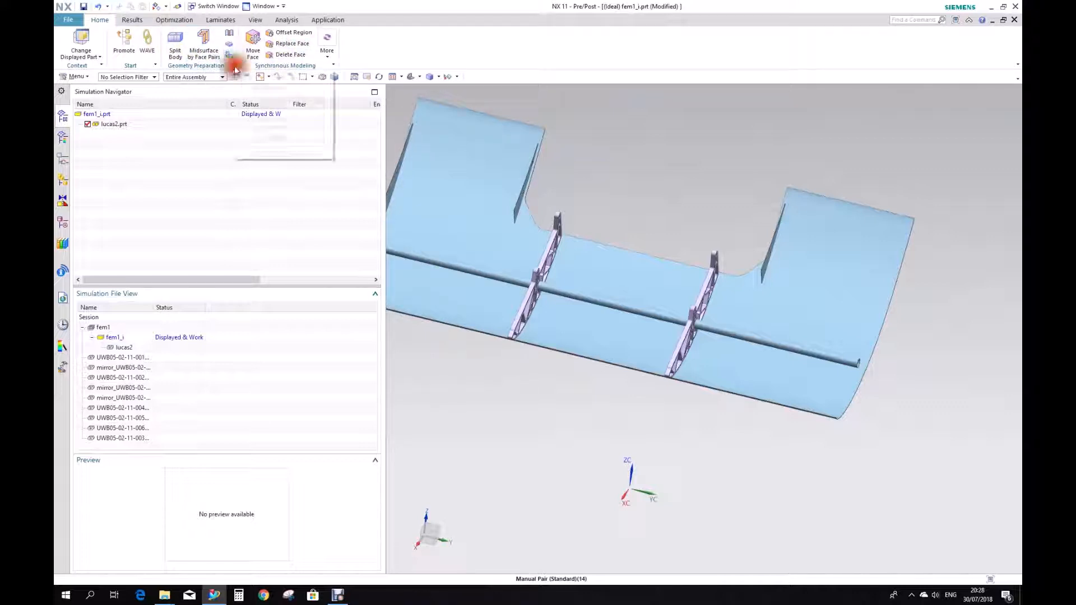
click(233, 64)
click(371, 21)
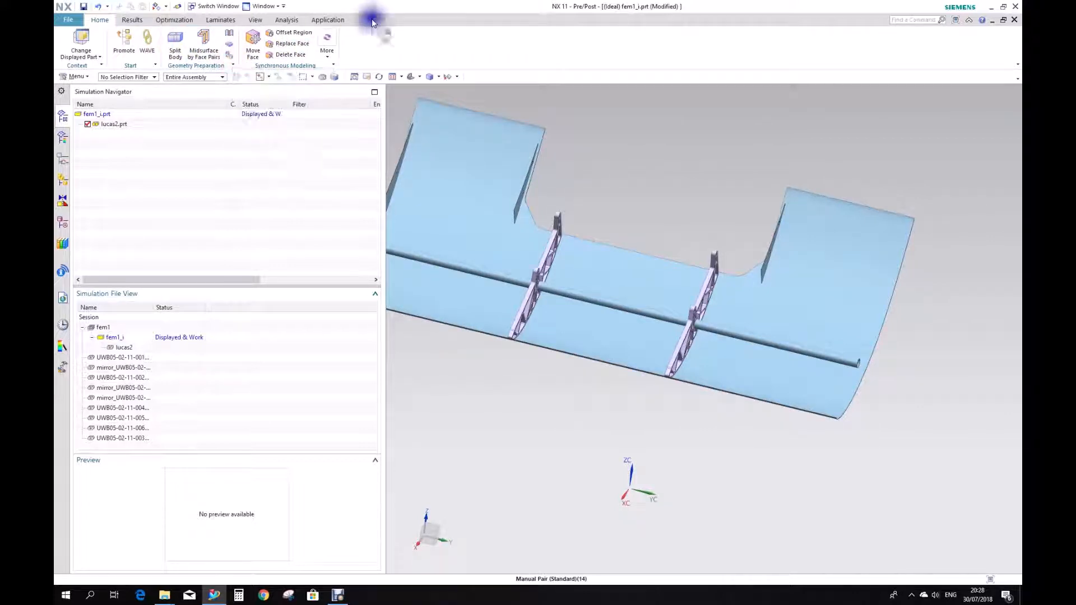
right_click(372, 20)
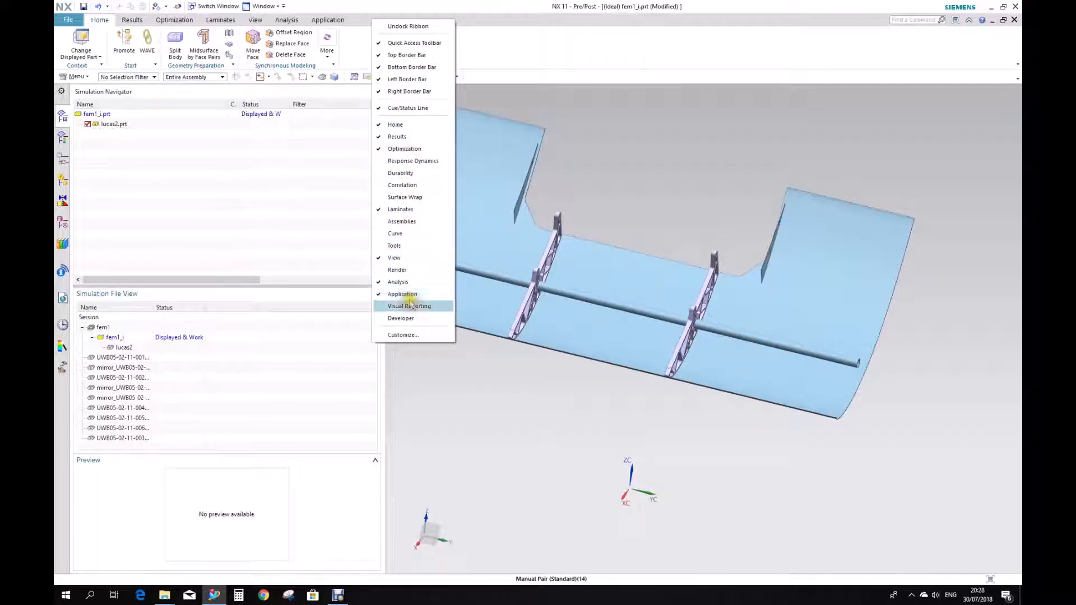
click(577, 110)
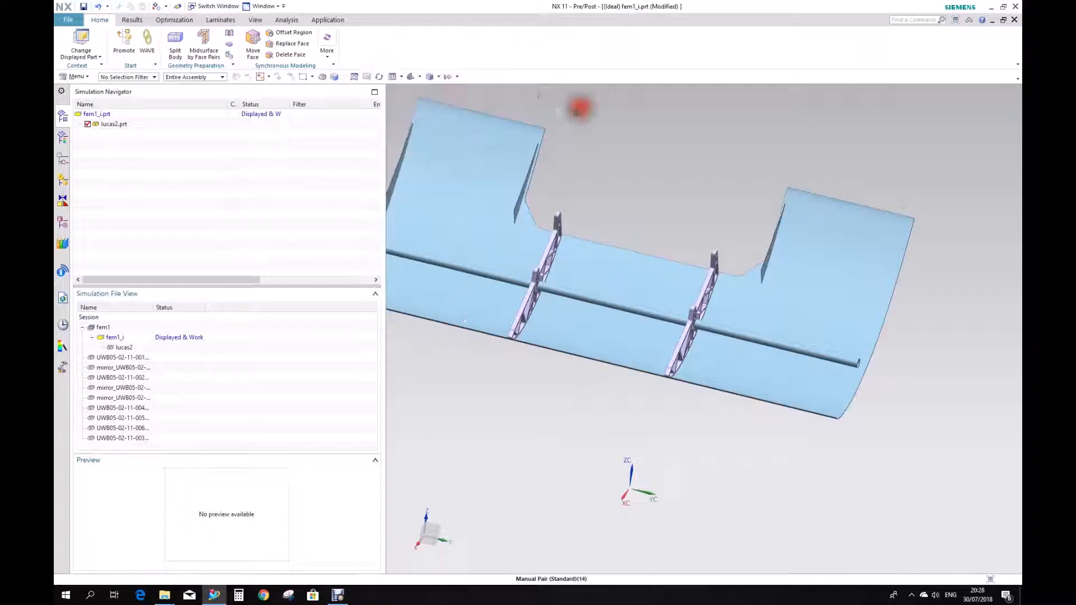
Switch the idealized part from Pre/Post to the Modeling application
click(324, 19)
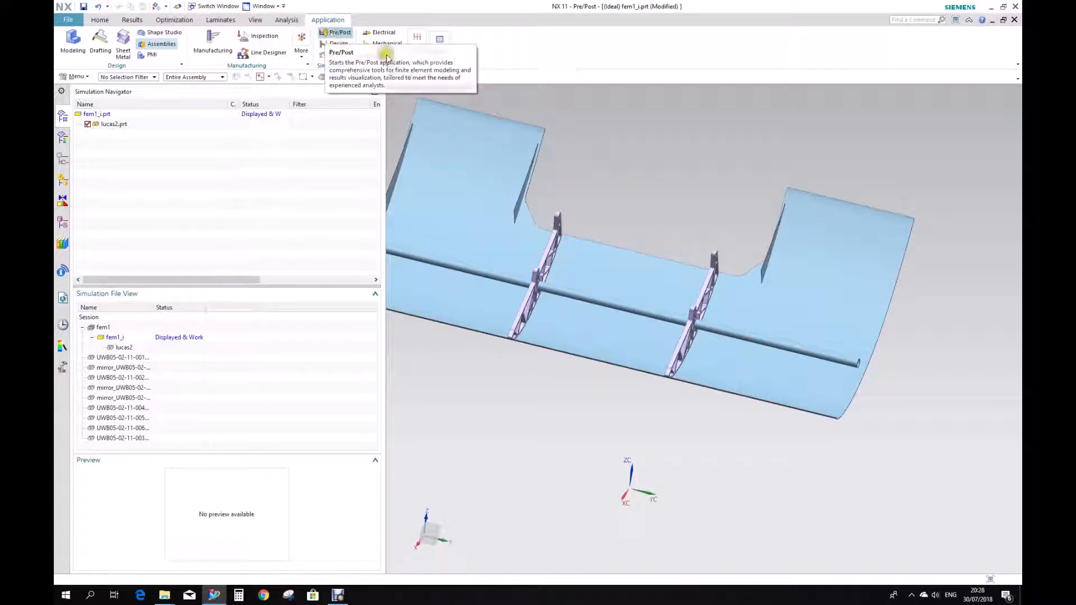
click(101, 21)
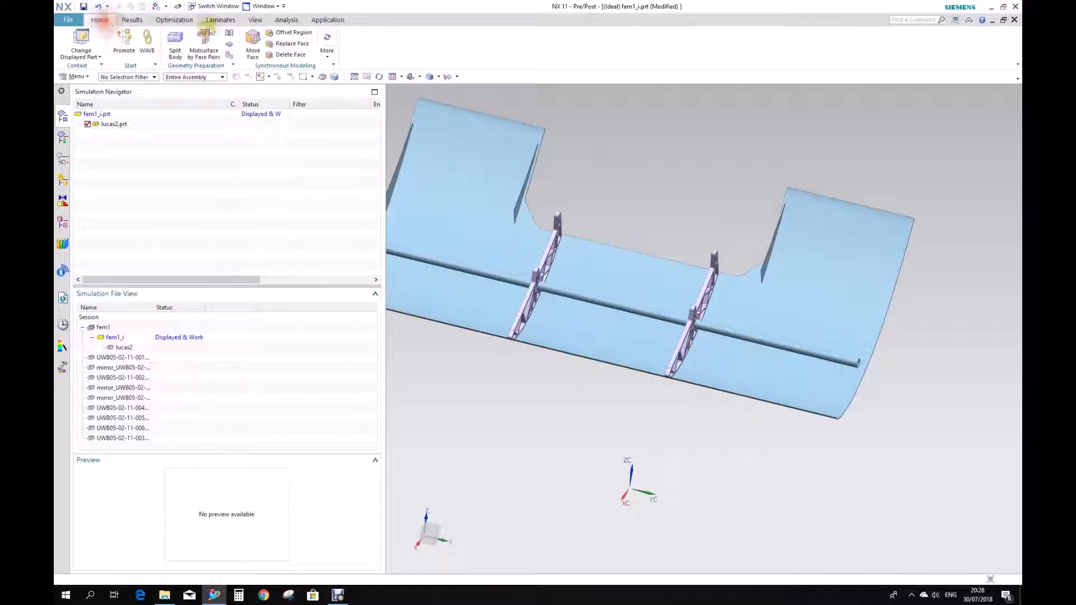
click(318, 21)
click(73, 40)
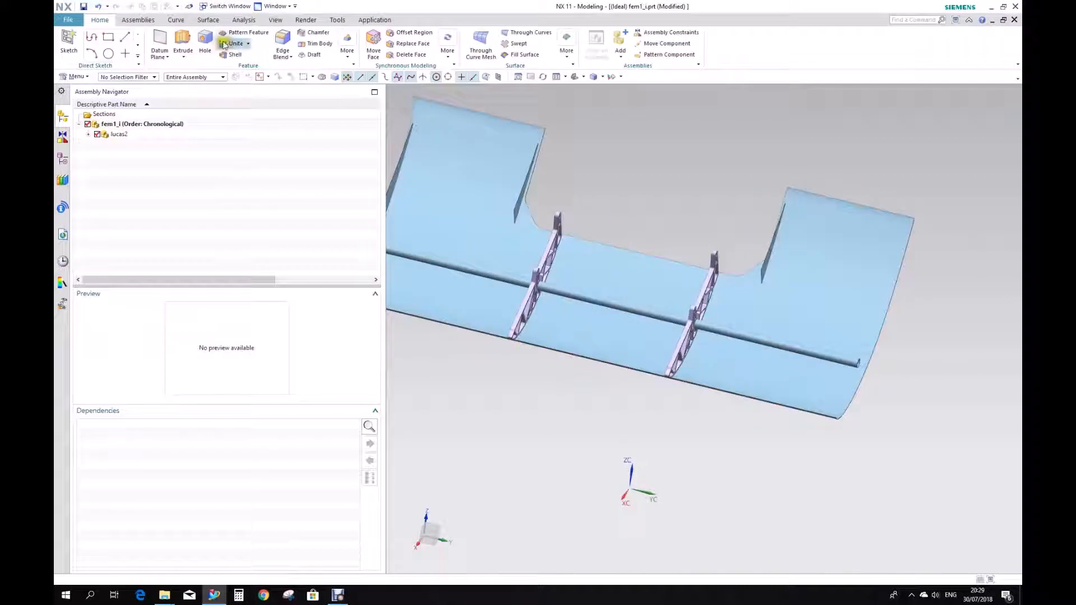
Extend the tube midsurface's end edge with Extend Sheet, using Until Selected up to the face of the neighbouring end rib
click(207, 20)
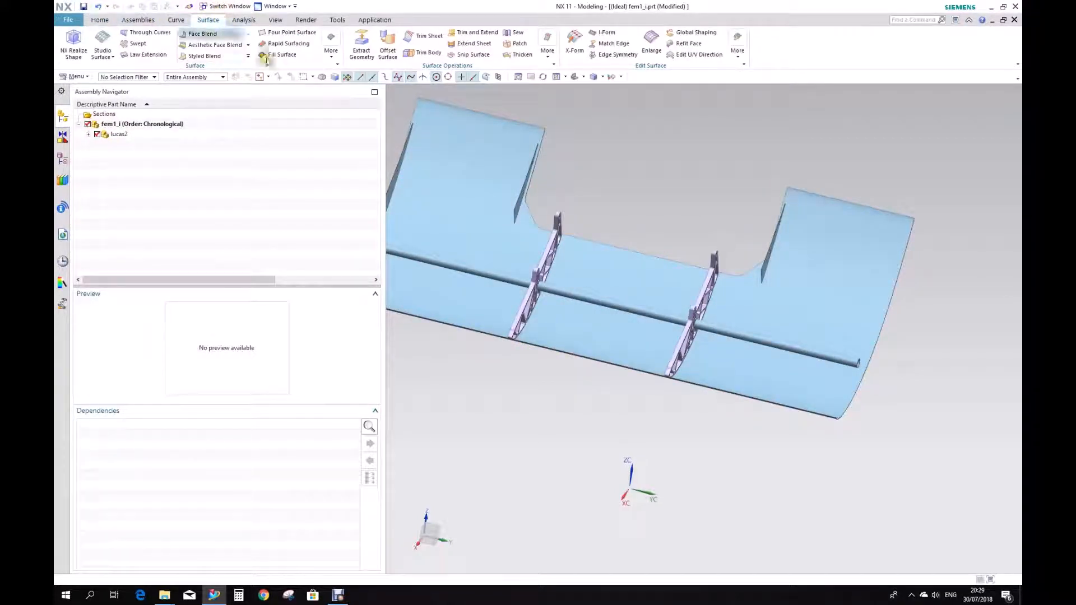
click(484, 46)
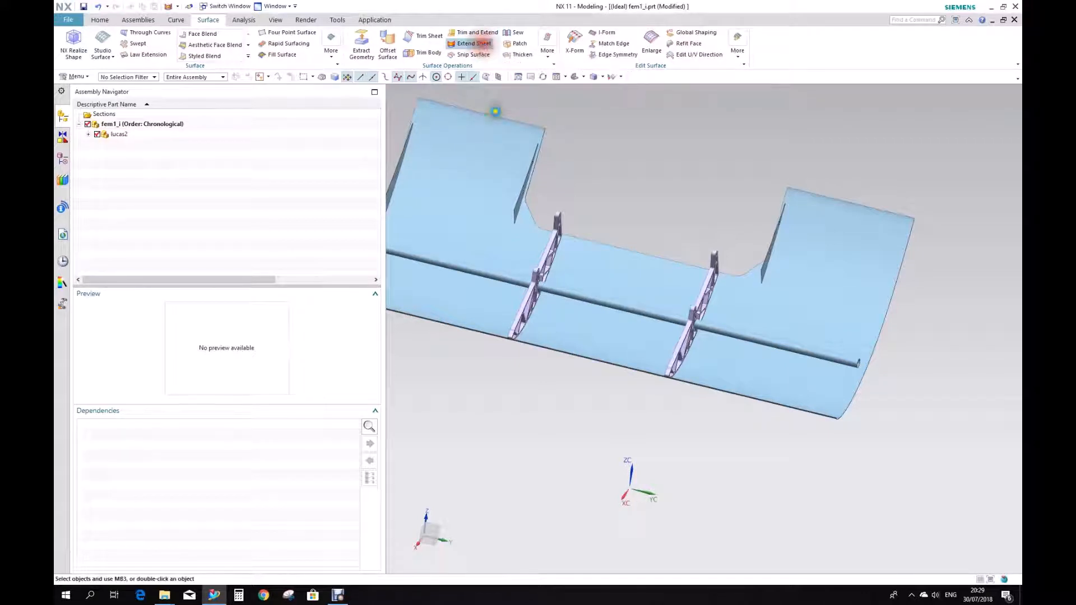
scroll(598, 188, up, 8)
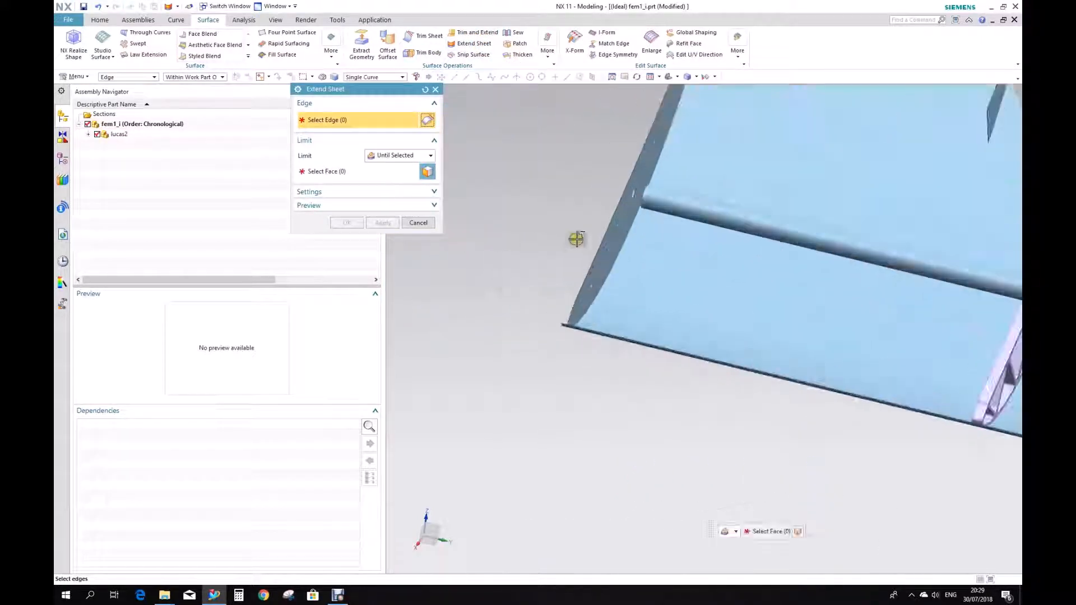
scroll(598, 188, down, 5)
scroll(752, 187, up, 3)
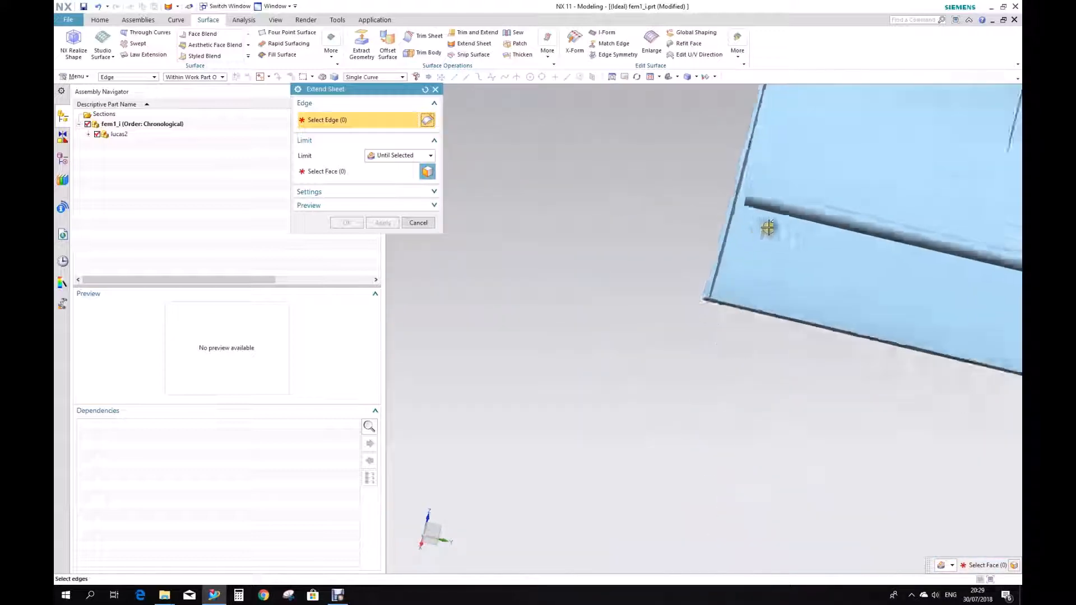
middle_drag(750, 187, 776, 227)
click(786, 218)
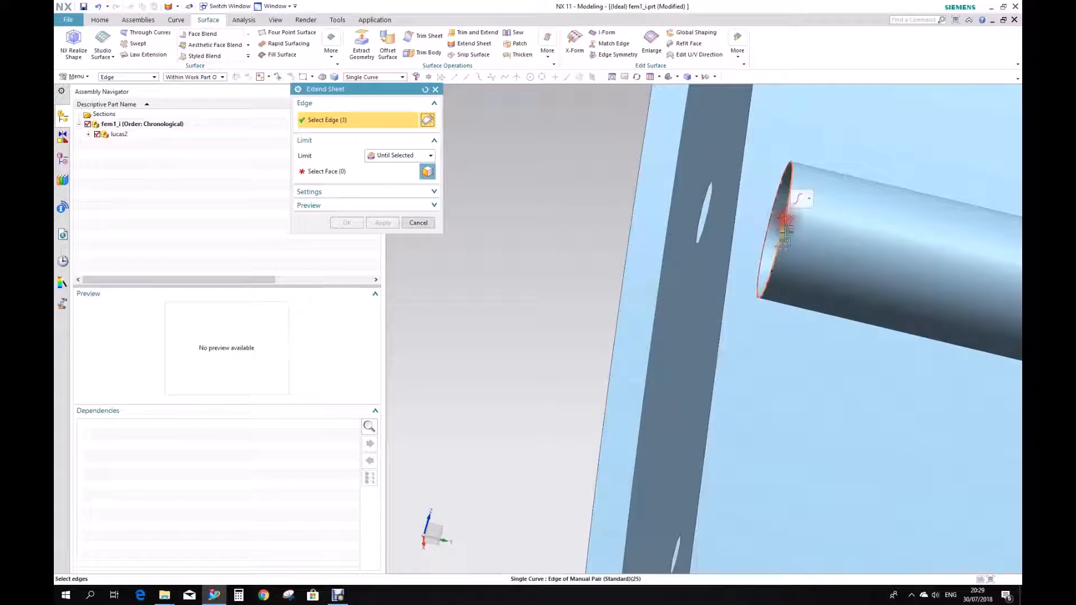
middle_drag(786, 218, 739, 293)
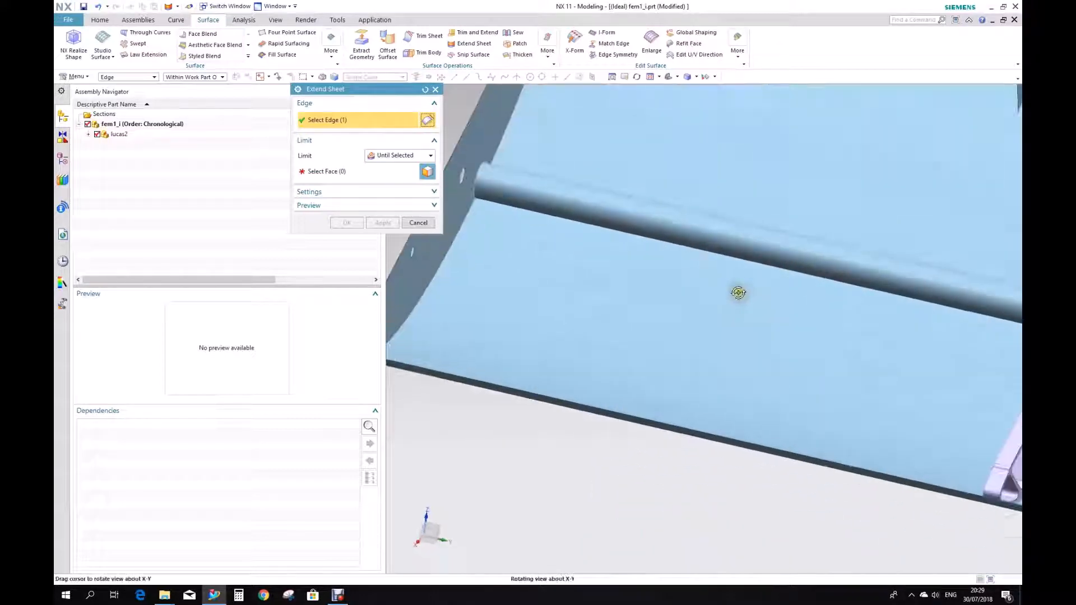
click(360, 172)
click(400, 234)
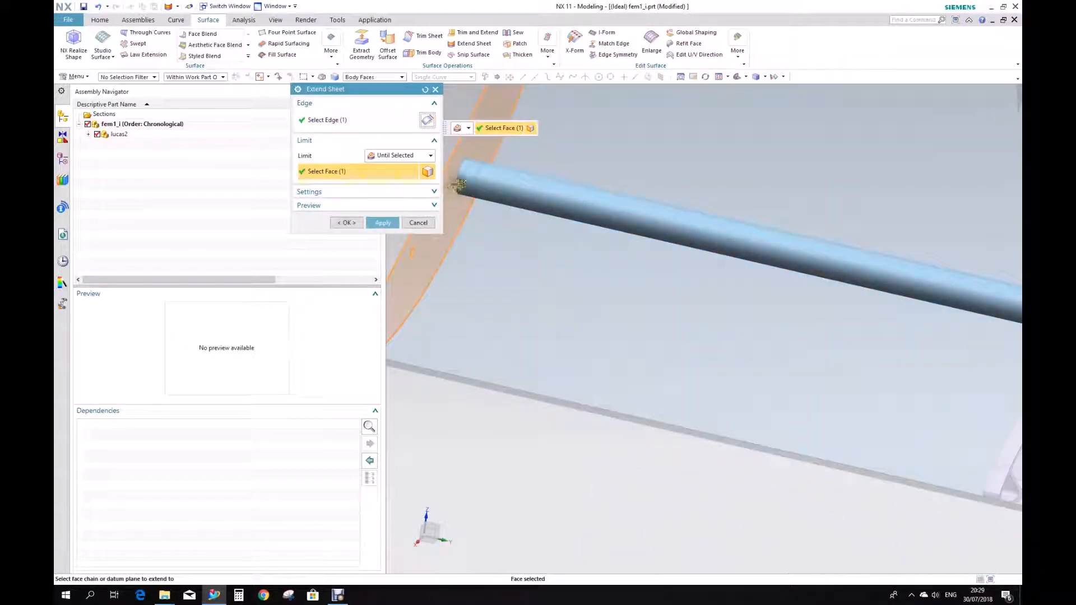
middle_drag(484, 210, 541, 211)
scroll(541, 212, up, 4)
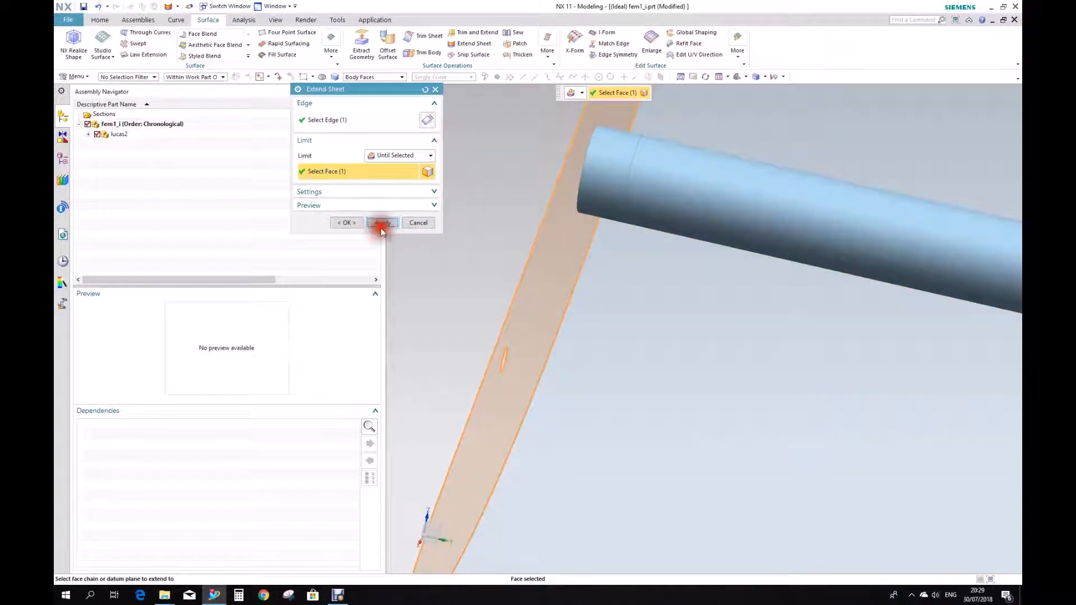
click(381, 224)
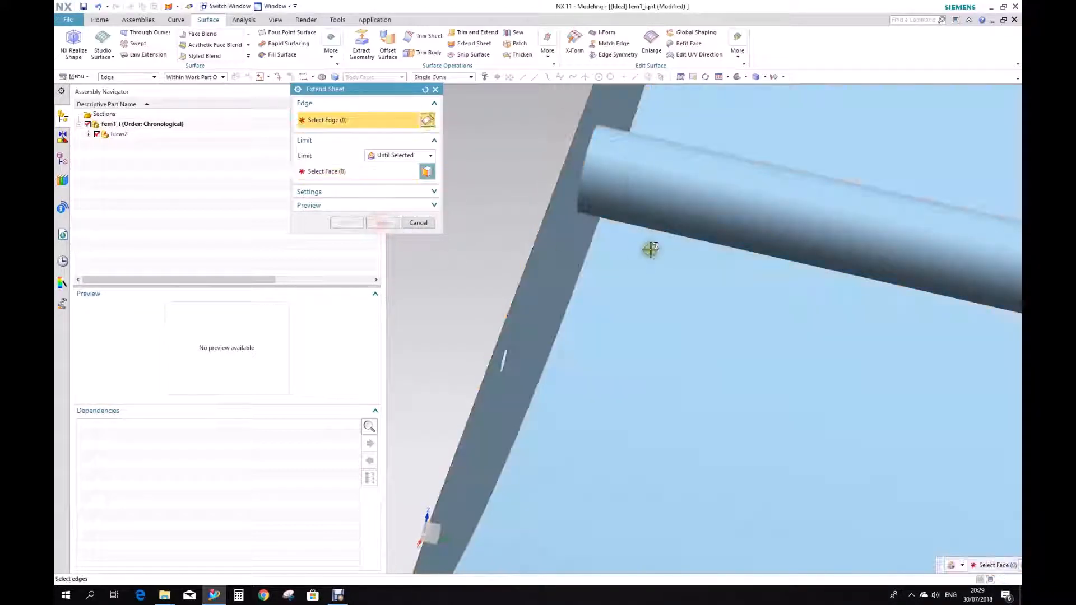
scroll(651, 250, down, 5)
shift+middle_drag(851, 310, 467, 317)
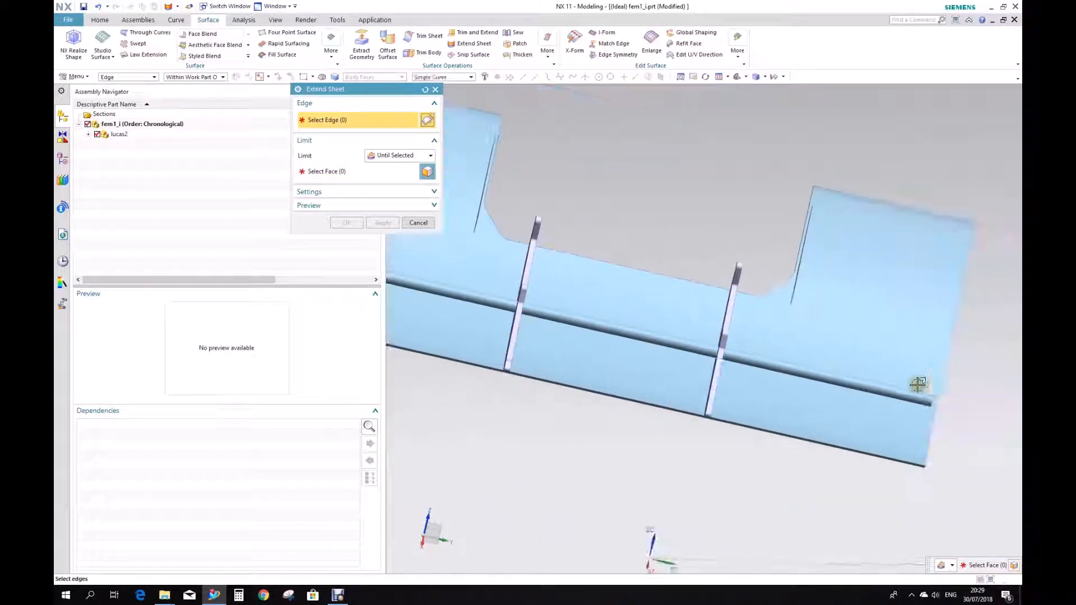
shift+middle_drag(920, 386, 882, 351)
click(421, 223)
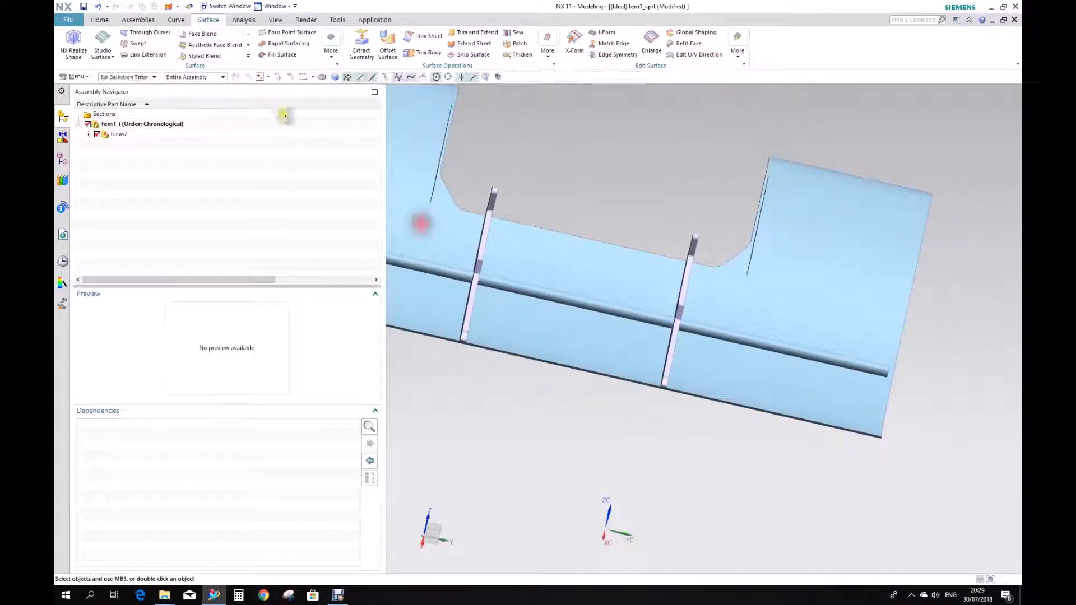
Show the hidden end rib midsurface at the opposite, unextended end of the tube
click(282, 23)
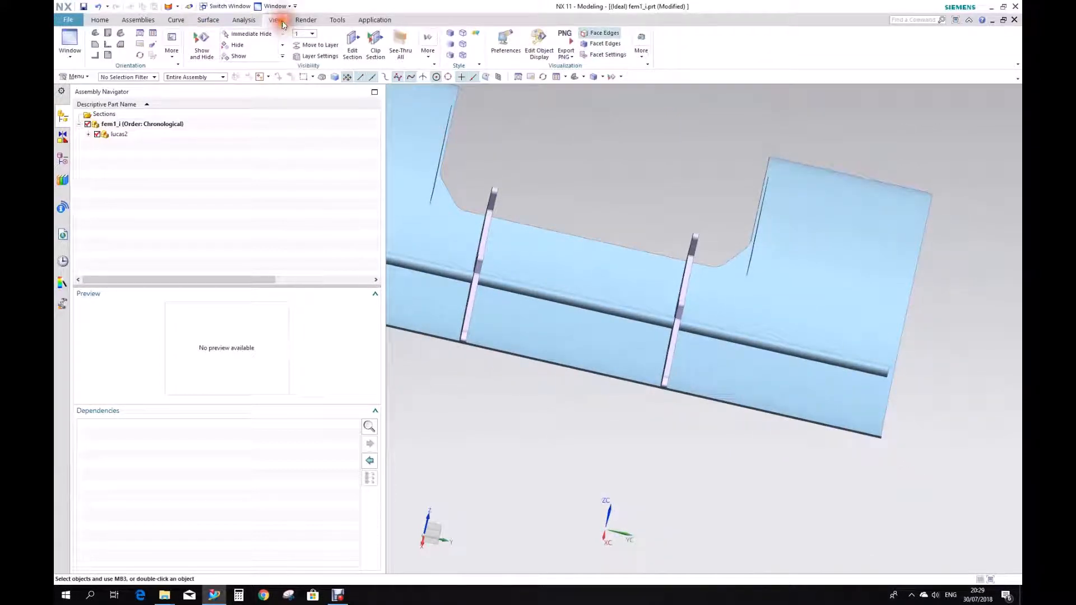
click(244, 58)
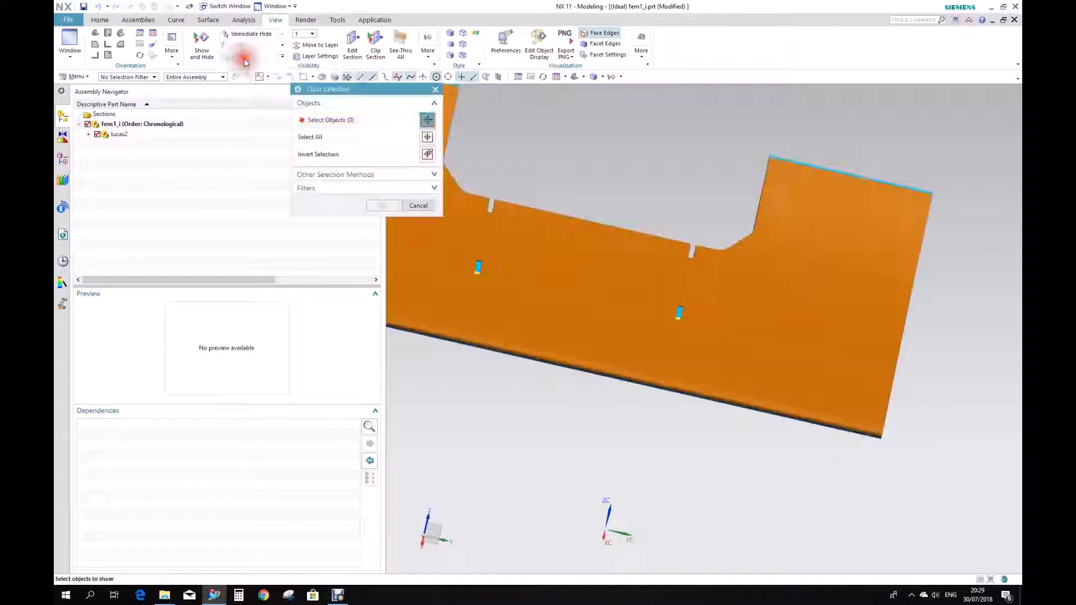
middle_drag(891, 372, 844, 351)
scroll(776, 320, up, 5)
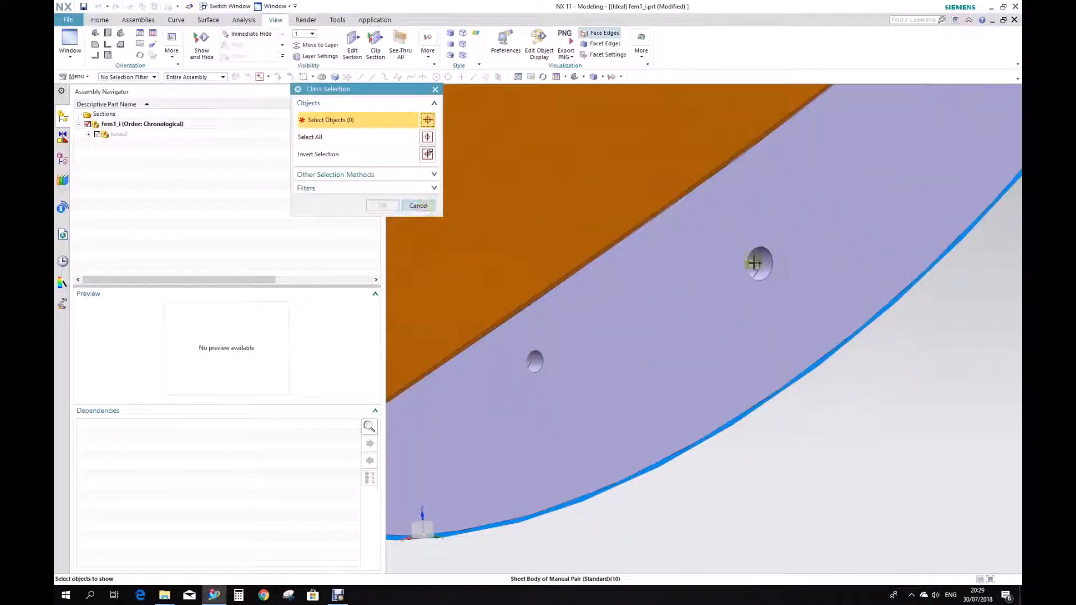
click(768, 262)
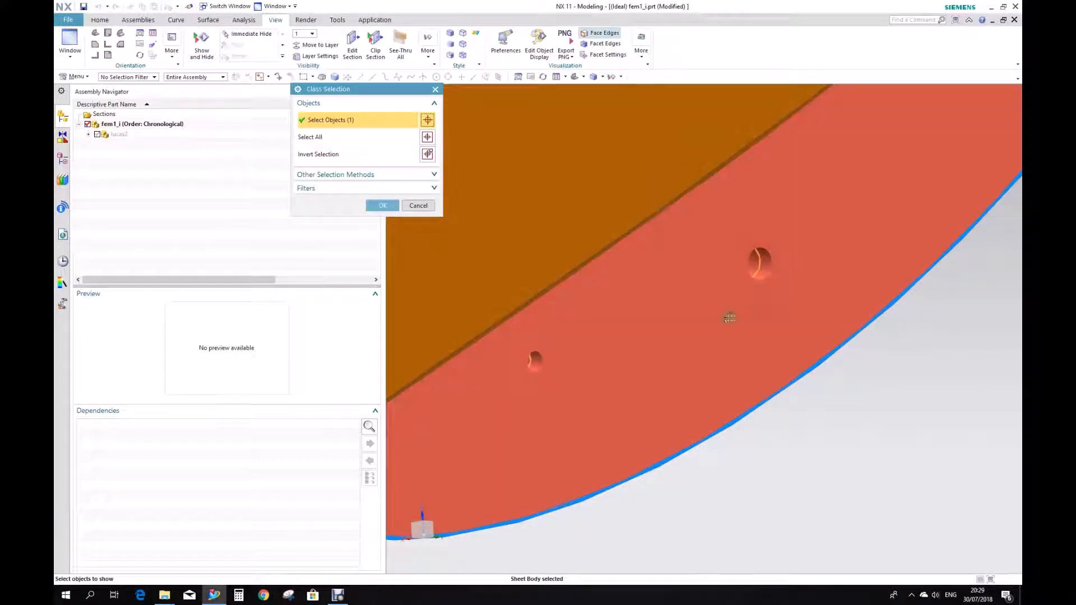
click(383, 205)
scroll(728, 365, down, 5)
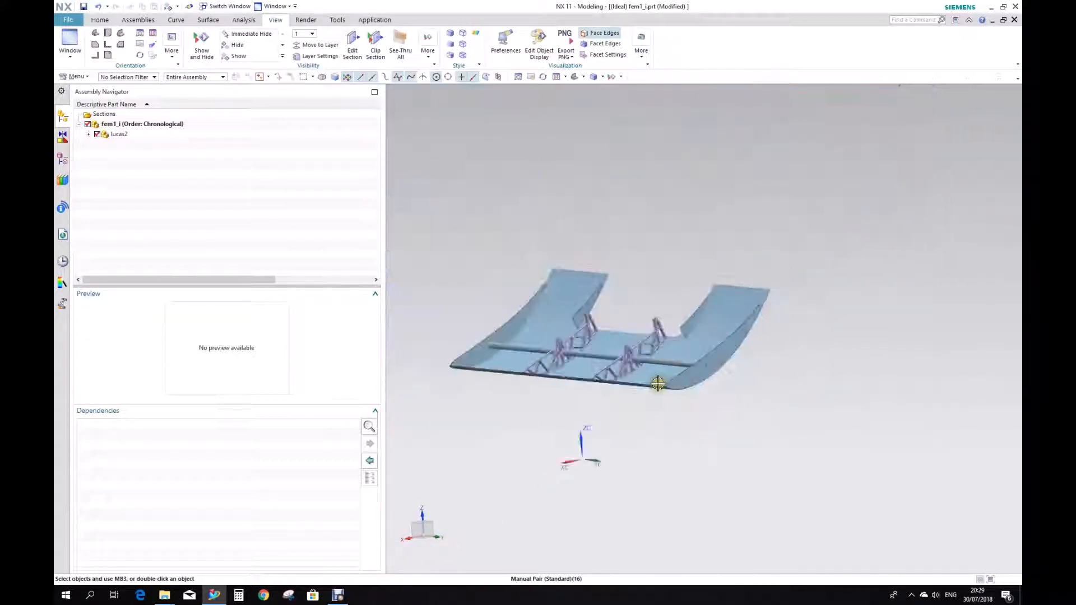
Extend the tube midsurface's opposite end edge with Extend Sheet, using Until Selected up to the redisplayed end rib's face
middle_drag(654, 380, 795, 401)
scroll(795, 402, up, 4)
middle_drag(747, 371, 738, 375)
scroll(743, 377, up, 2)
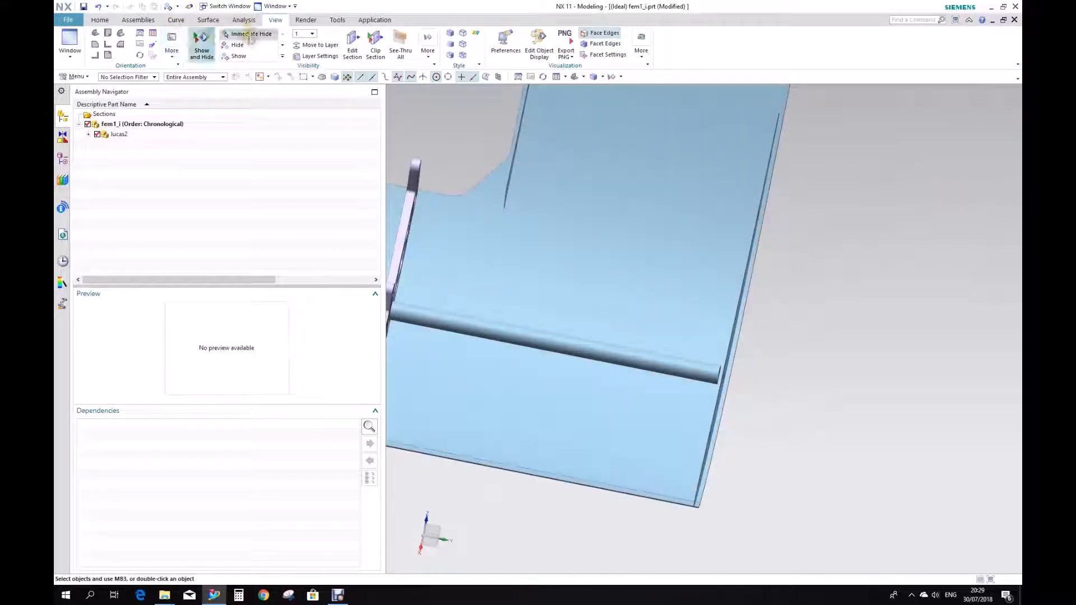
click(99, 20)
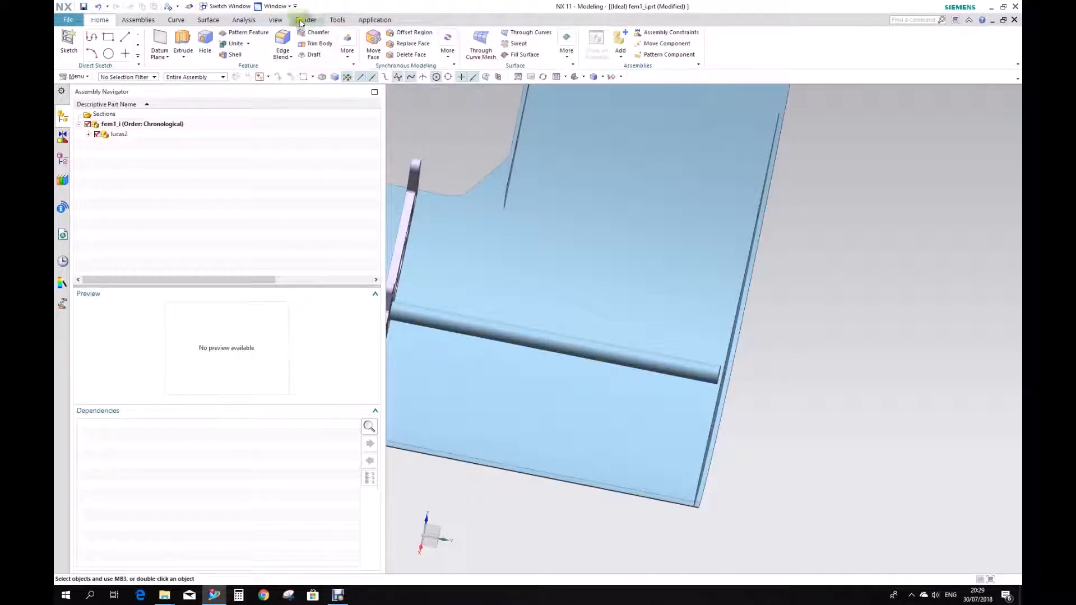
click(198, 20)
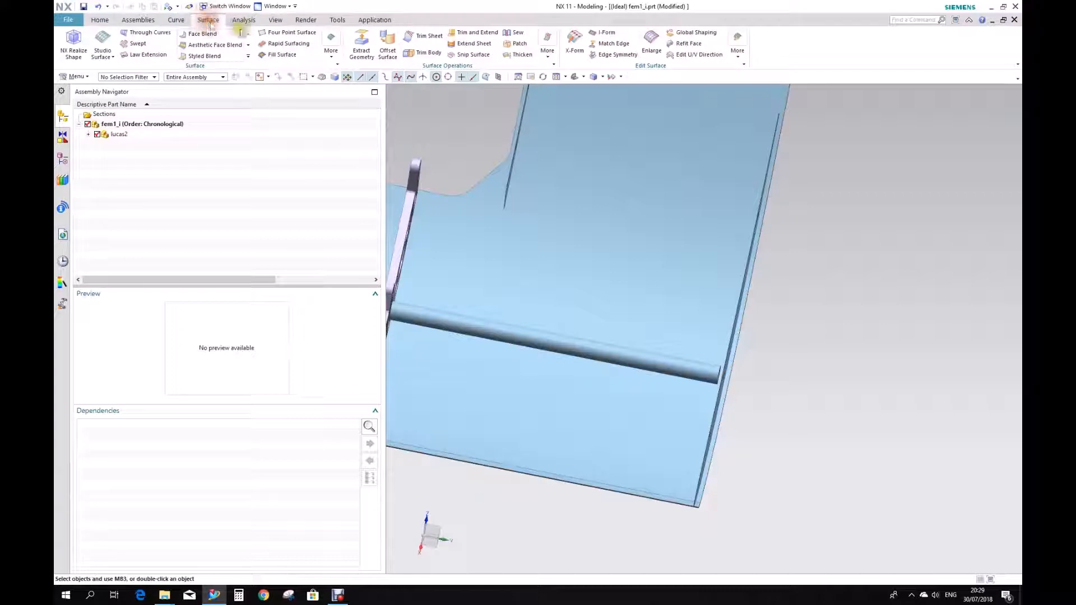
click(476, 46)
scroll(774, 389, up, 3)
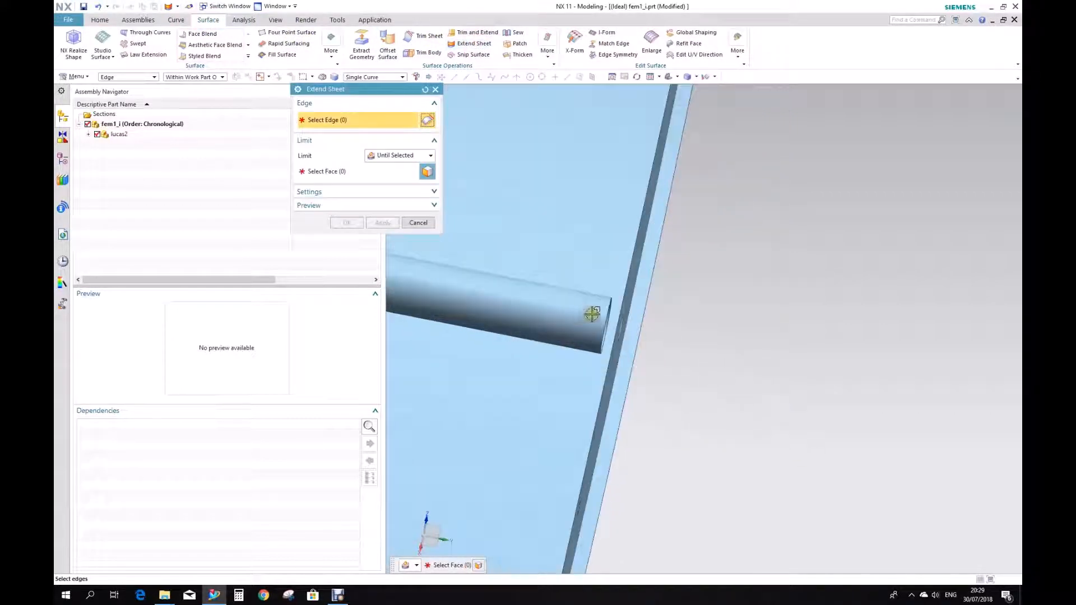
scroll(606, 311, up, 3)
click(628, 295)
scroll(680, 403, down, 5)
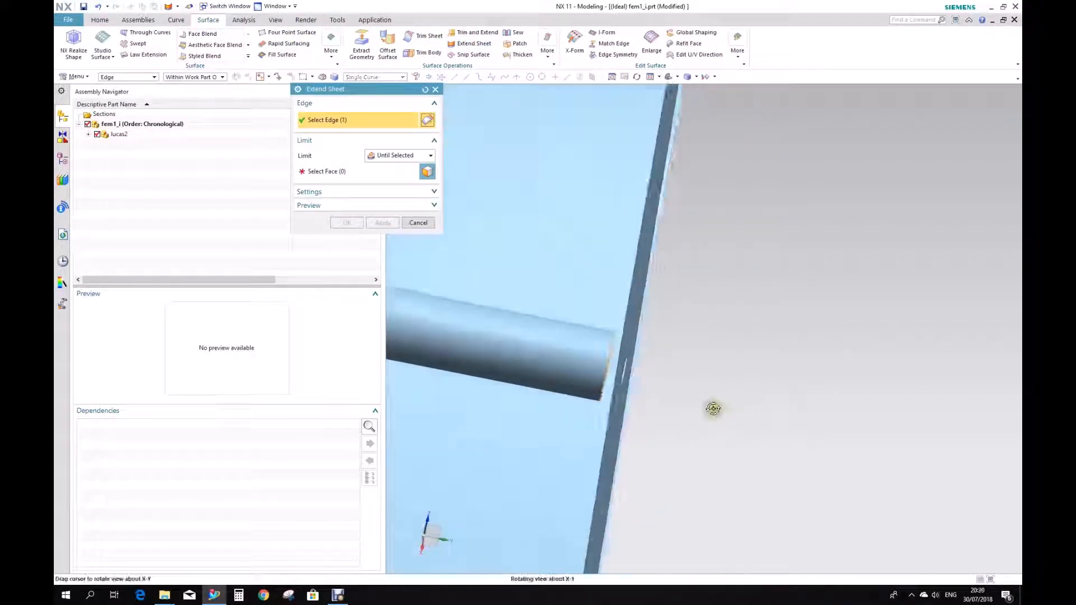
click(364, 171)
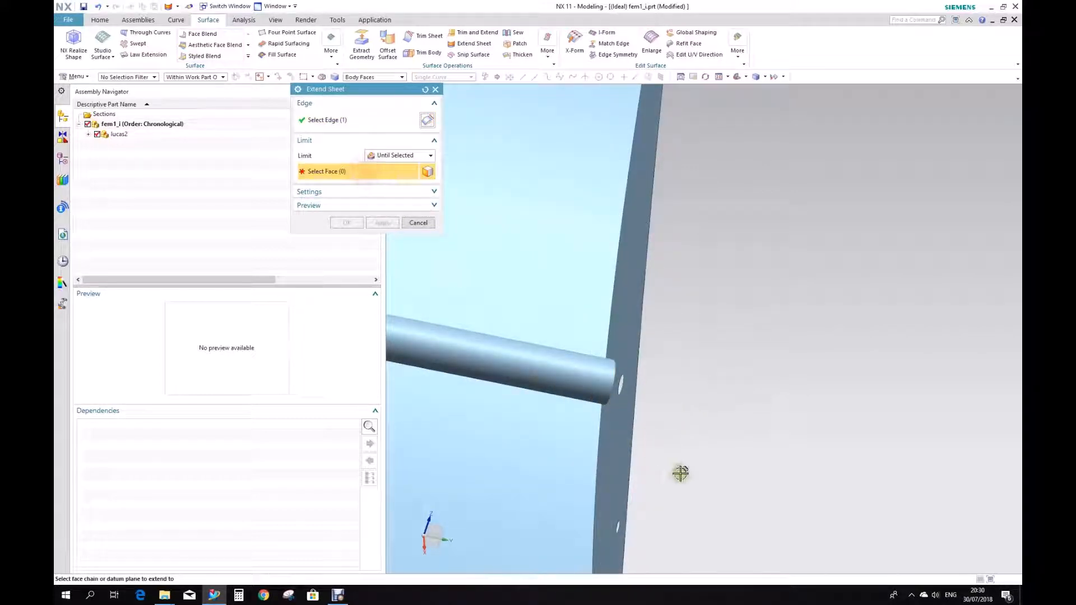
click(629, 446)
middle_drag(682, 426, 675, 427)
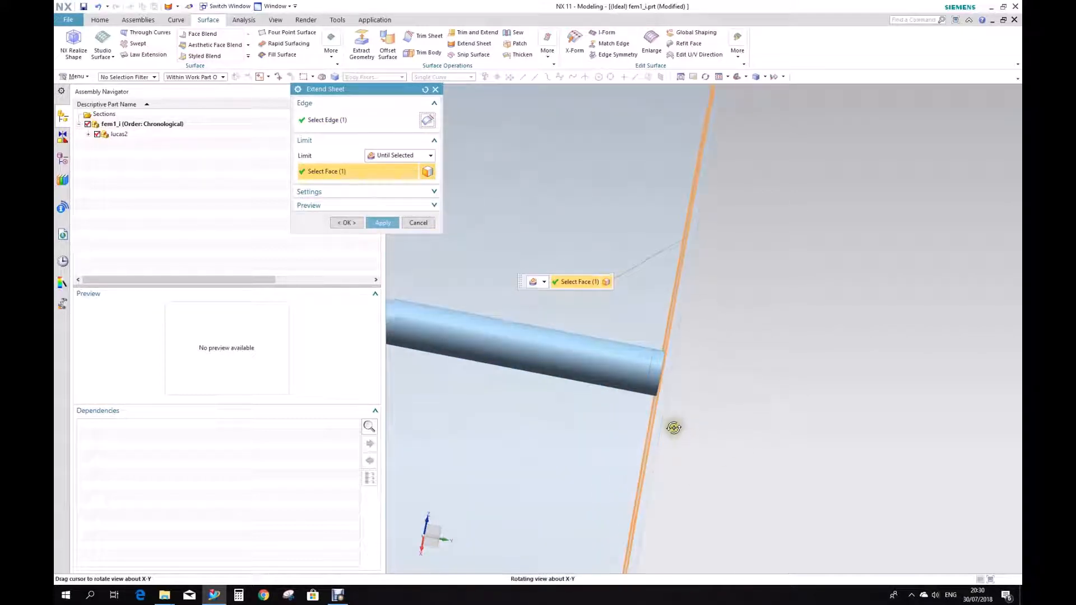
click(384, 223)
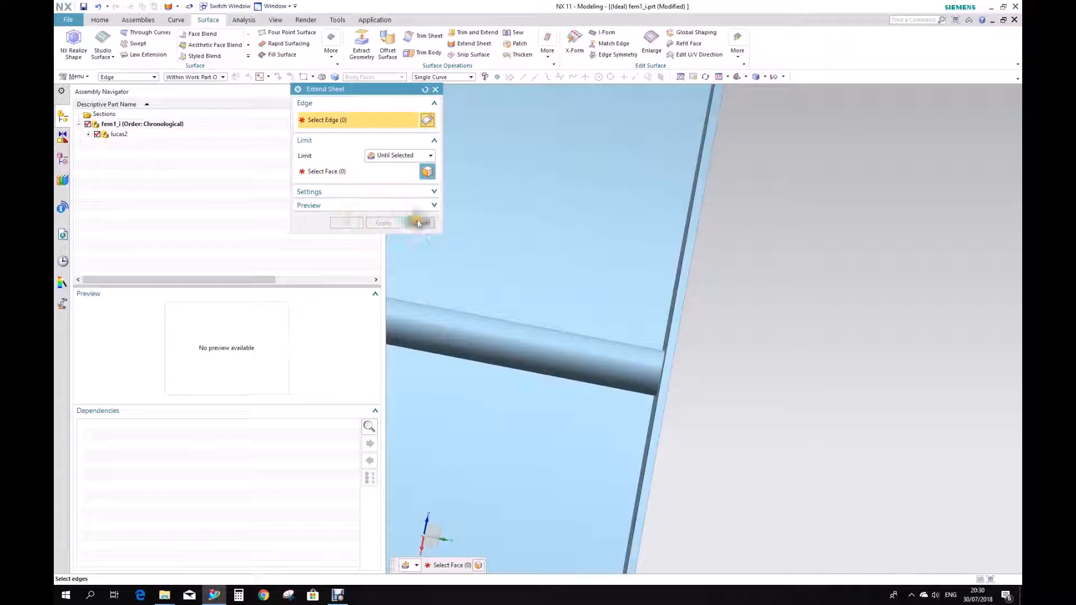
click(420, 222)
Examine the extended tube midsurface and its junctions with the end ribs across the whole wing
middle_drag(420, 224, 456, 337)
scroll(483, 333, up, 6)
scroll(548, 346, down, 2)
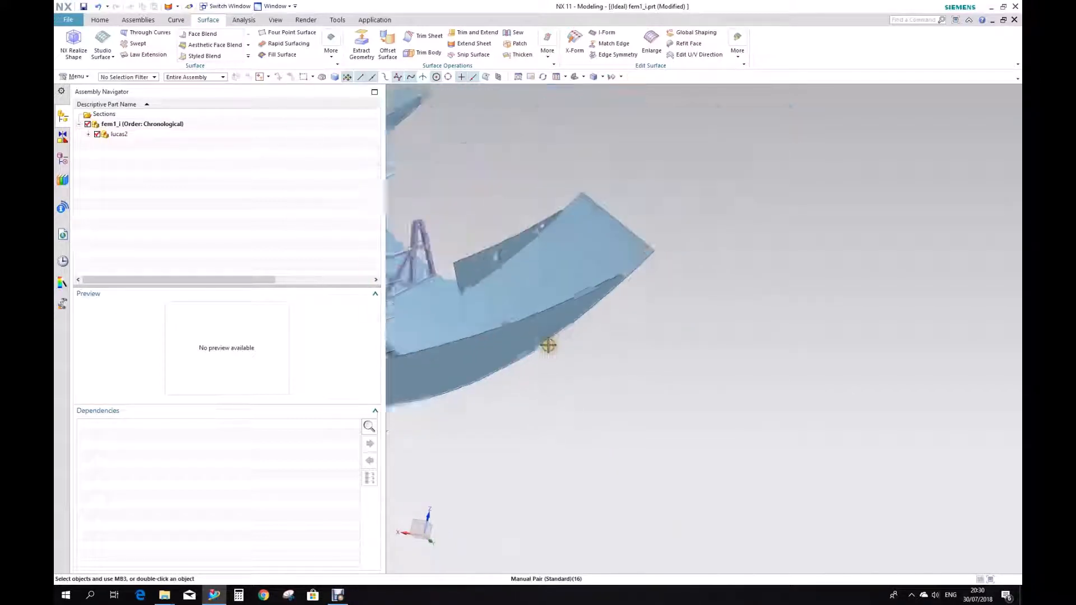
scroll(548, 346, down, 5)
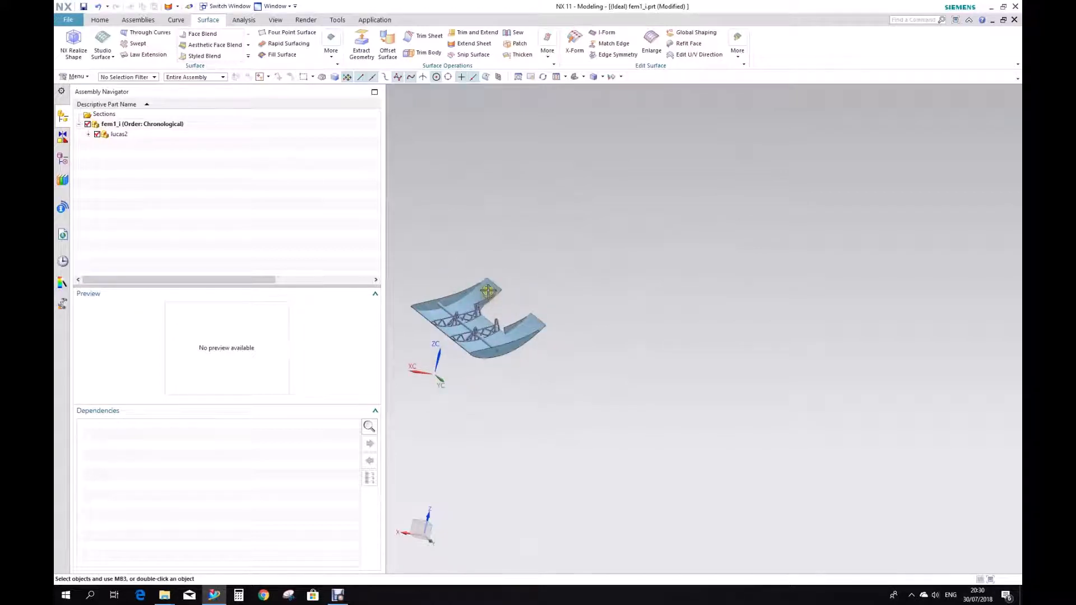
scroll(497, 331, up, 3)
middle_drag(483, 303, 589, 284)
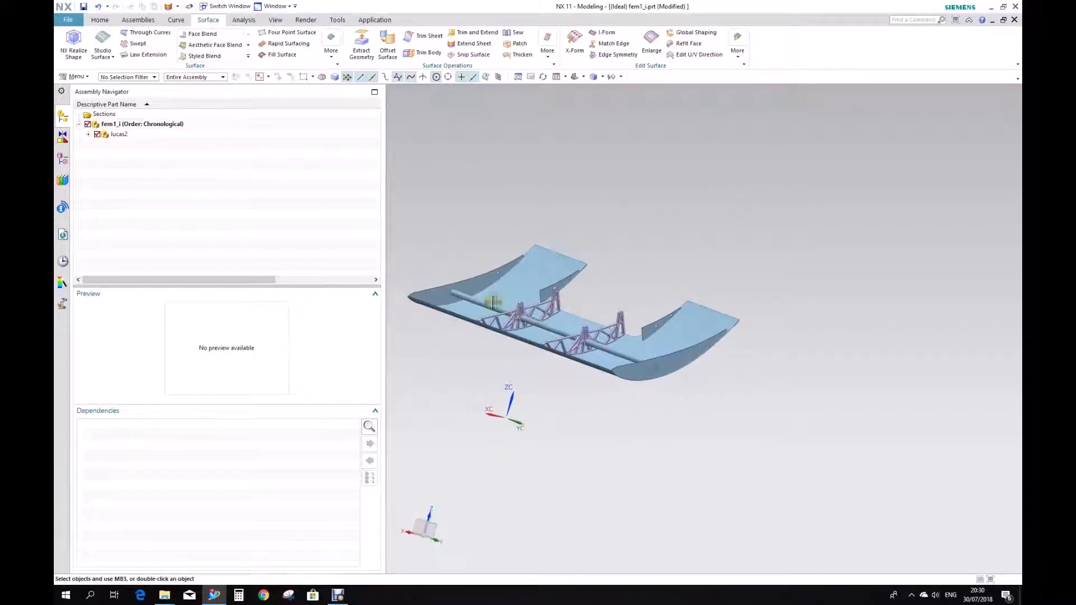
scroll(636, 362, up, 3)
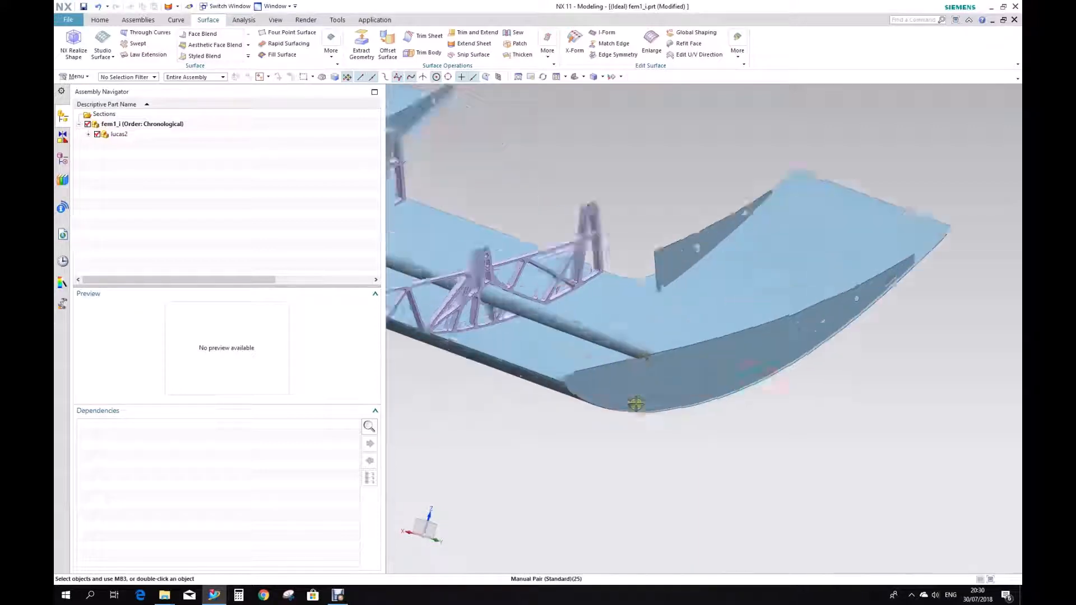
Examine the end rib's outline for gaps to the lower skin midsurface, including at the leading edge
middle_drag(632, 401, 776, 437)
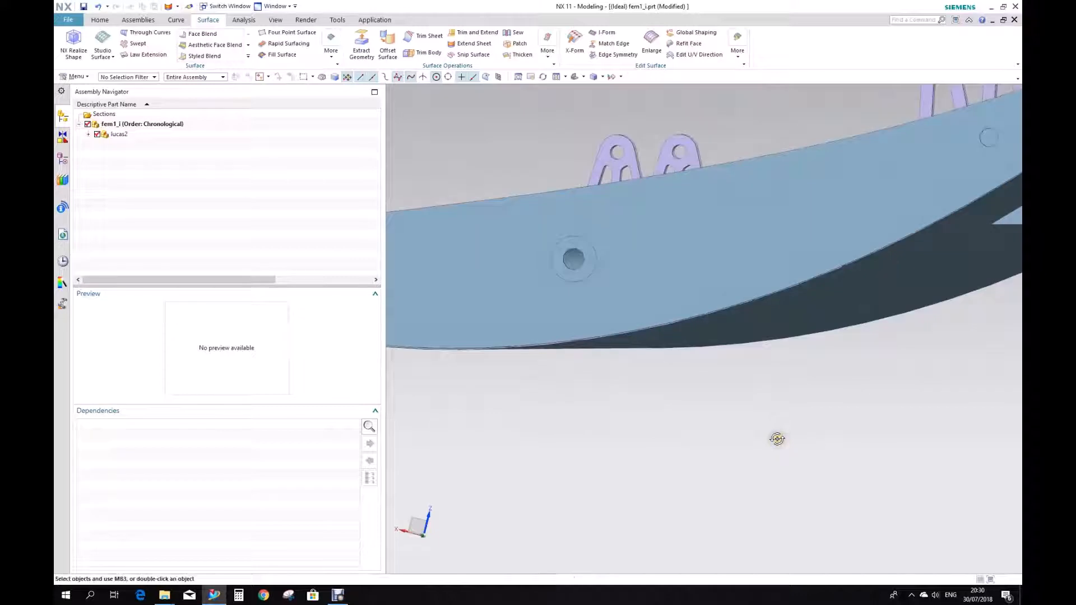
scroll(577, 250, up, 6)
scroll(612, 345, up, 3)
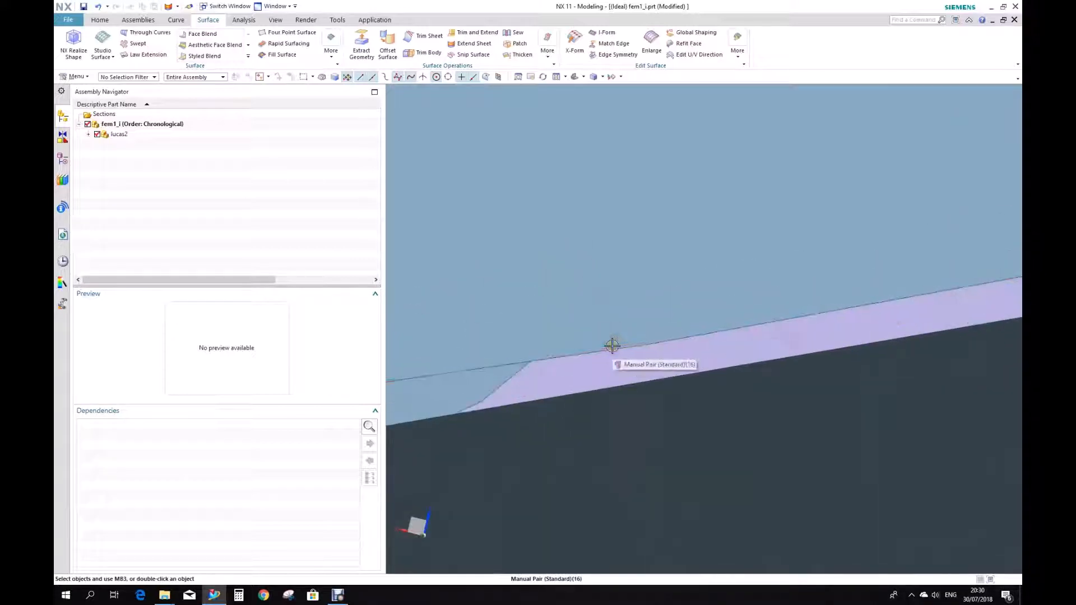
scroll(587, 226, down, 8)
scroll(537, 182, down, 8)
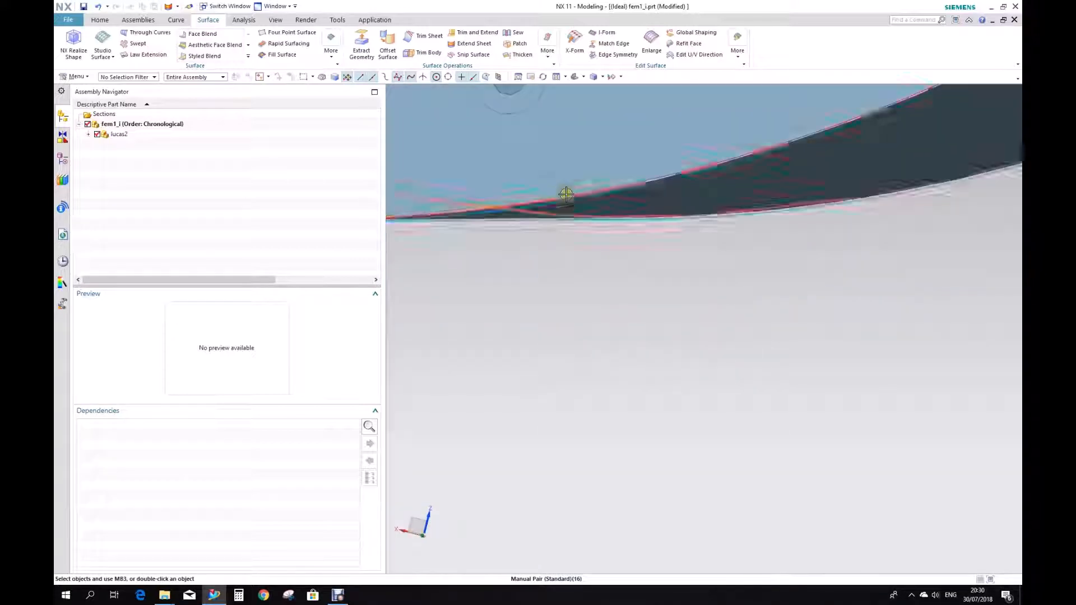
scroll(583, 220, down, 5)
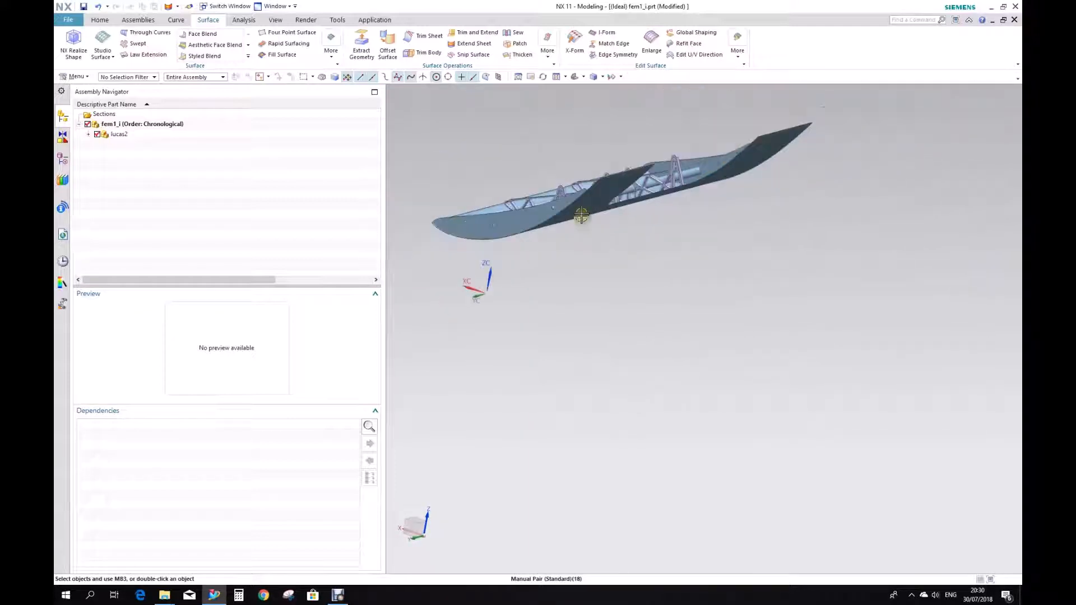
middle_drag(579, 211, 663, 255)
scroll(636, 221, up, 6)
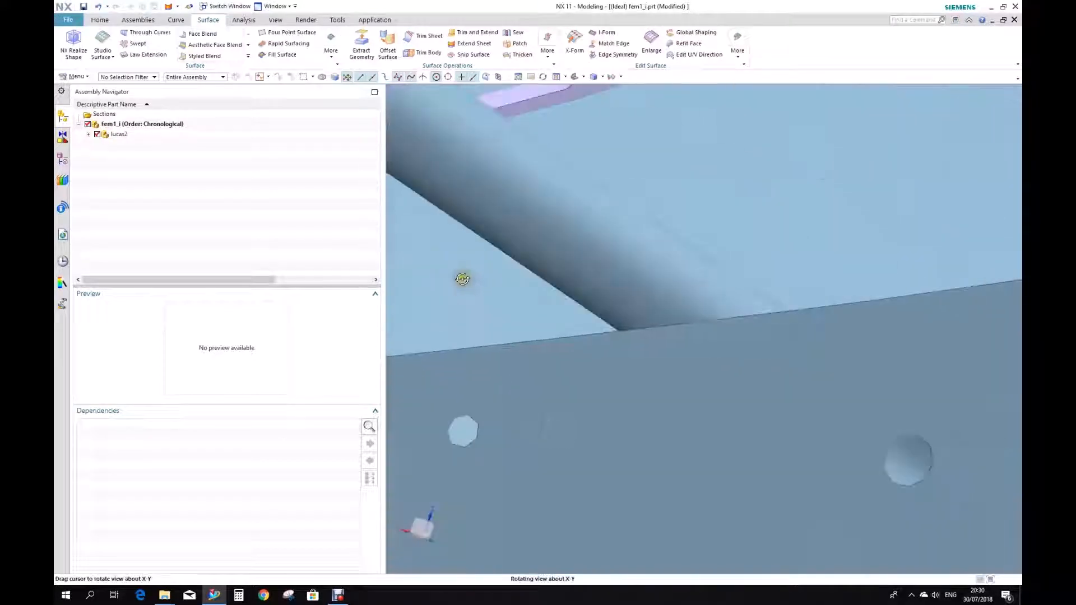
scroll(465, 314, down, 6)
middle_drag(468, 359, 668, 368)
scroll(499, 375, up, 8)
scroll(601, 414, down, 8)
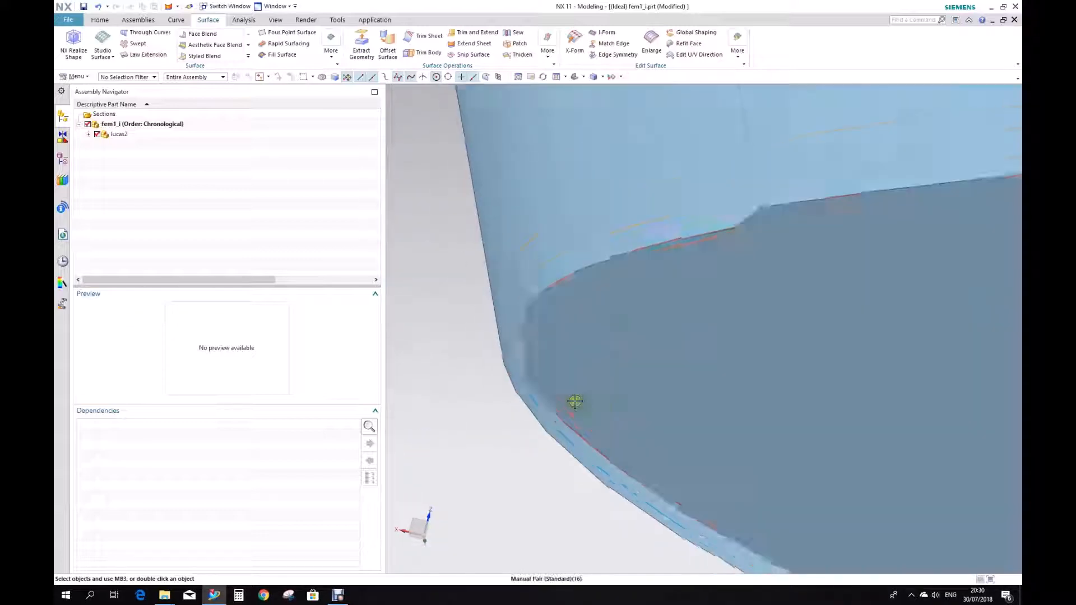
middle_drag(675, 413, 675, 407)
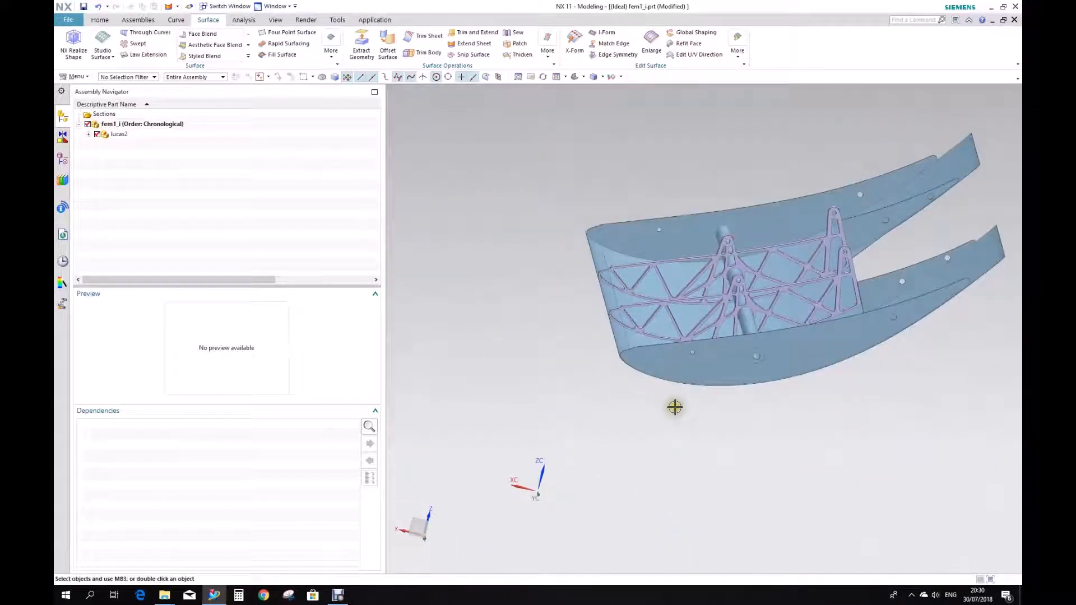
Examine the tube, rib and lower skin midsurfaces from both wing ends, including the end rib's junction with the skin near the trailing edge
middle_drag(657, 281, 716, 378)
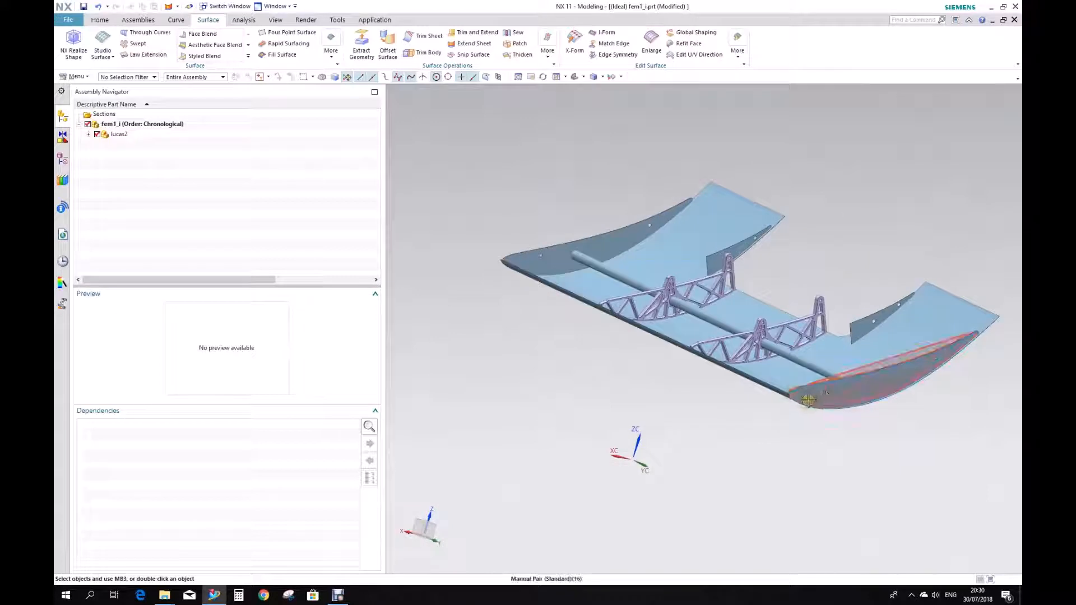
shift+middle_drag(881, 398, 746, 402)
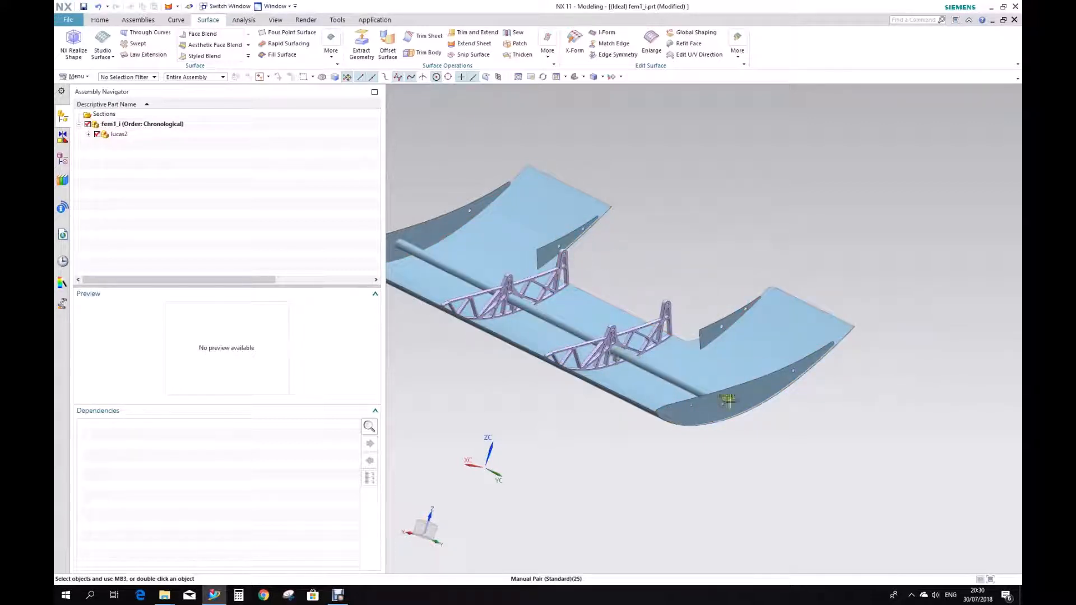
shift+middle_drag(663, 375, 752, 408)
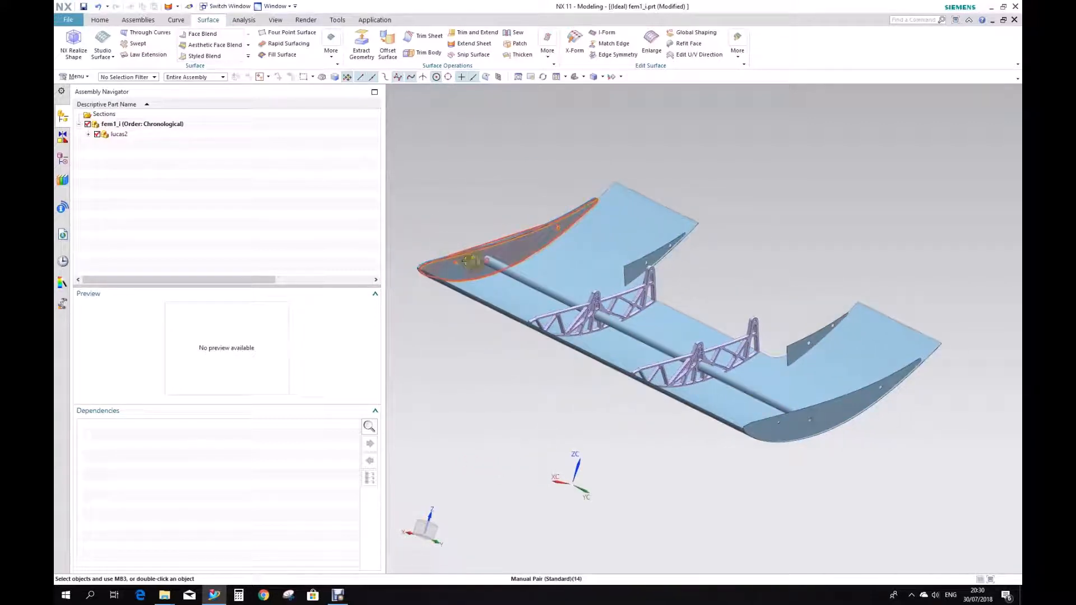
middle_drag(471, 261, 630, 271)
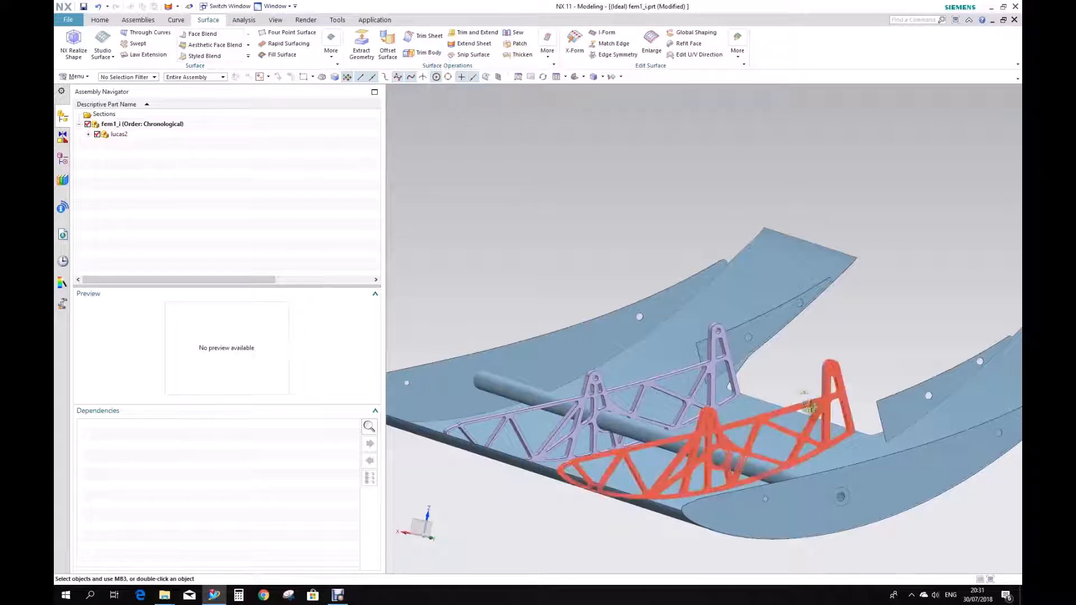
middle_drag(810, 408, 781, 365)
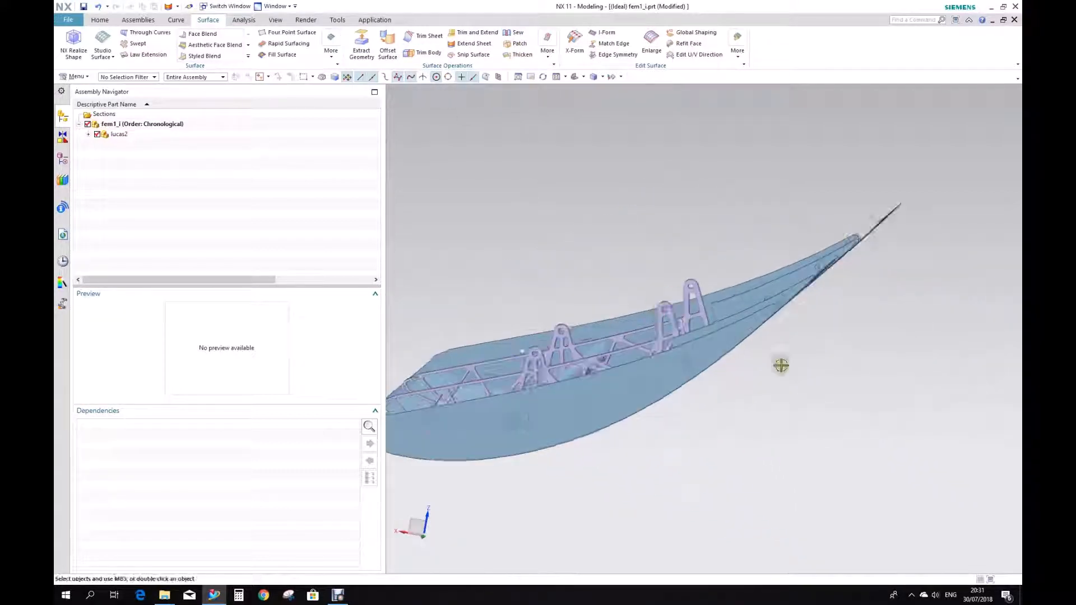
scroll(876, 374, up, 5)
scroll(585, 207, down, 4)
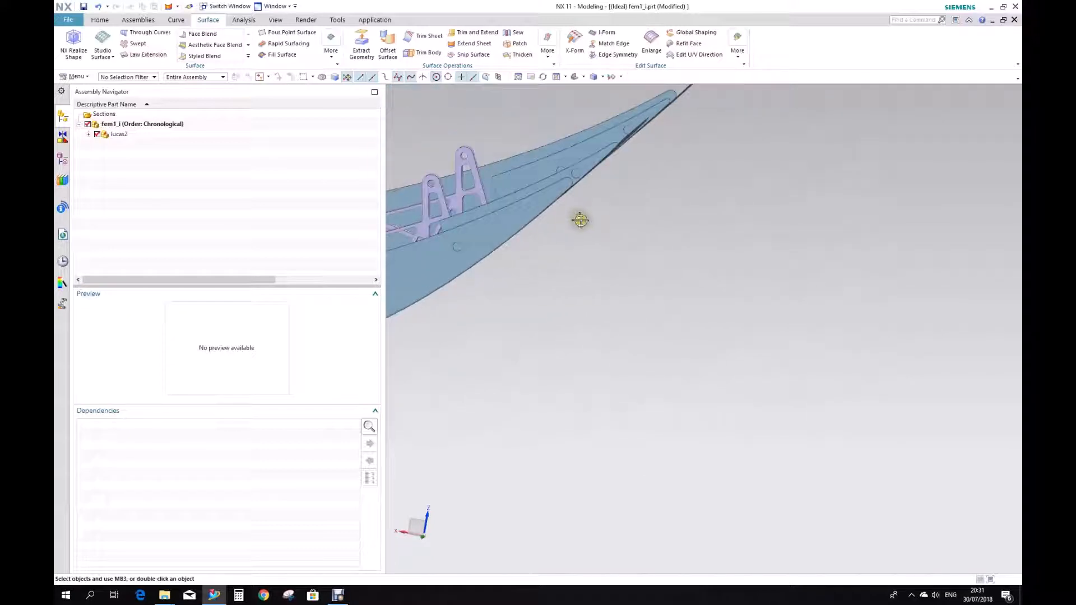
scroll(581, 221, up, 4)
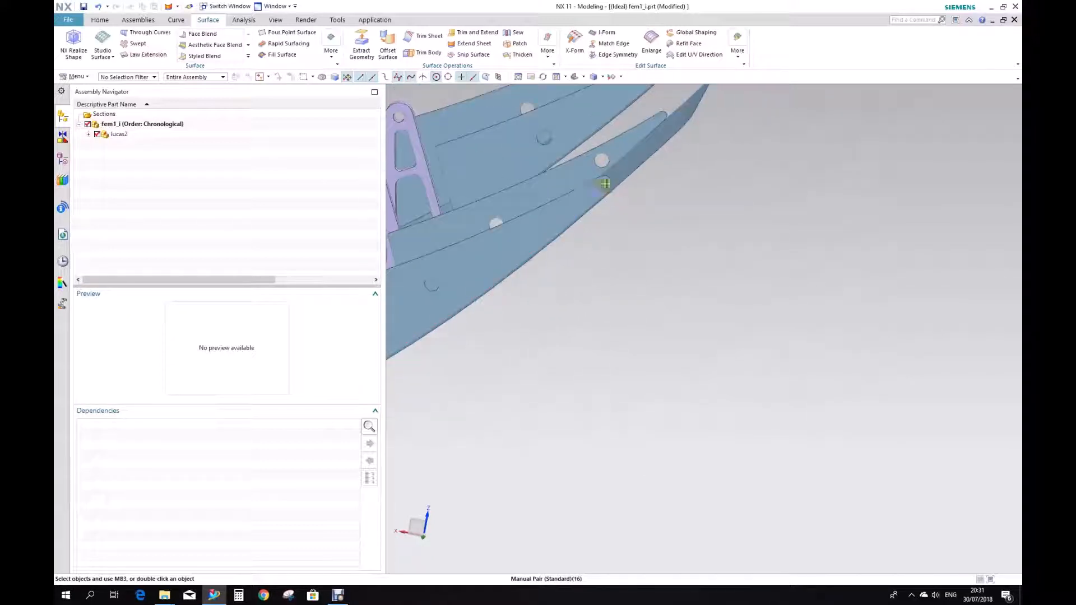
scroll(605, 184, up, 5)
scroll(598, 162, down, 10)
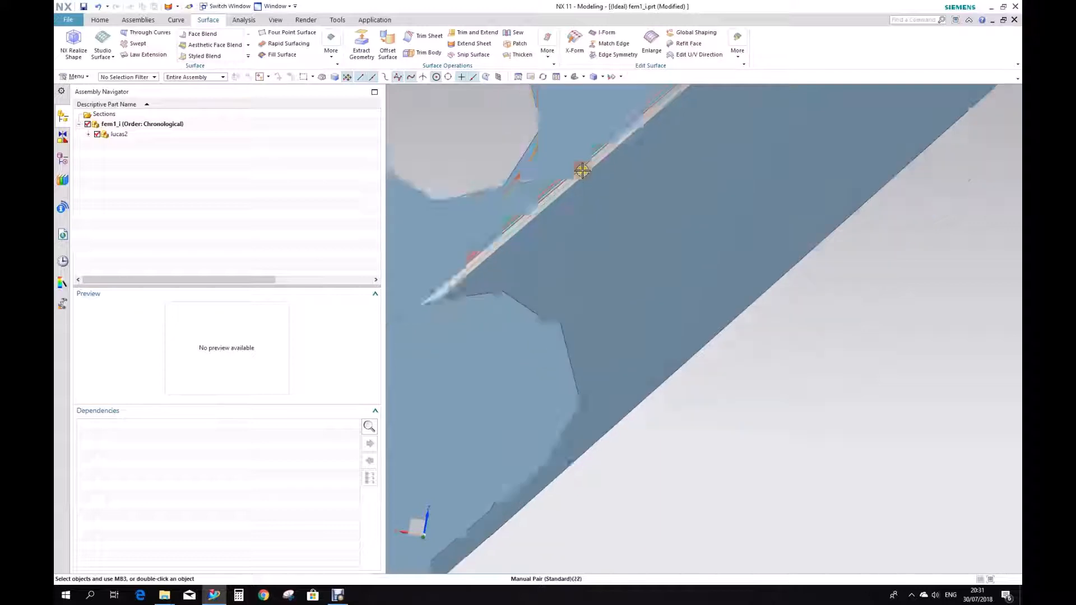
middle_drag(514, 322, 716, 403)
scroll(622, 353, up, 5)
scroll(622, 354, down, 4)
scroll(641, 382, up, 3)
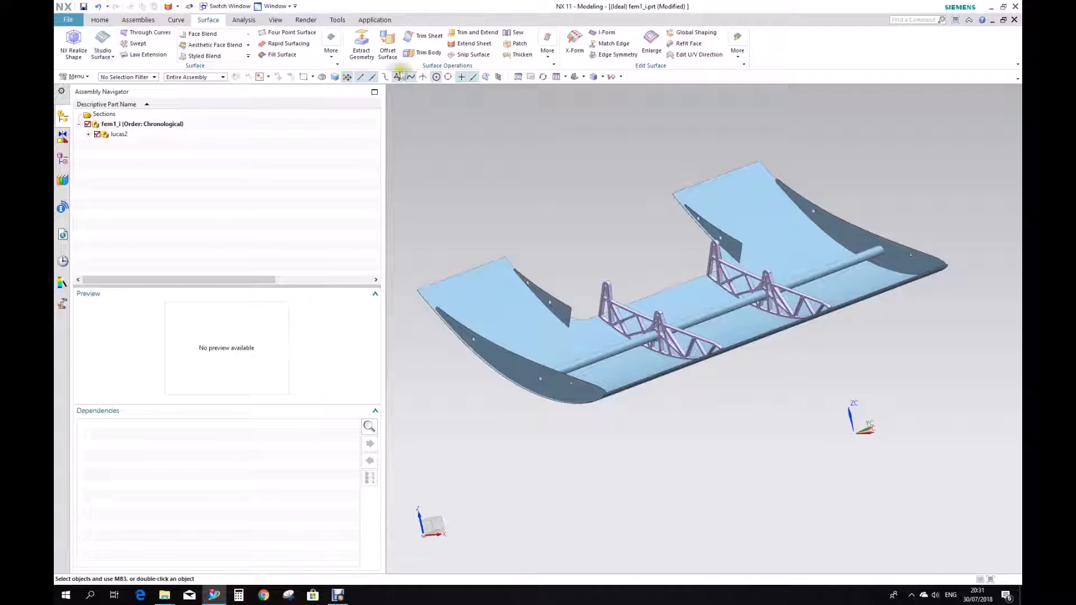
Show all sheet bodies so the hidden upper skin midsurface is displayed with the rest of the wing
click(274, 20)
click(203, 59)
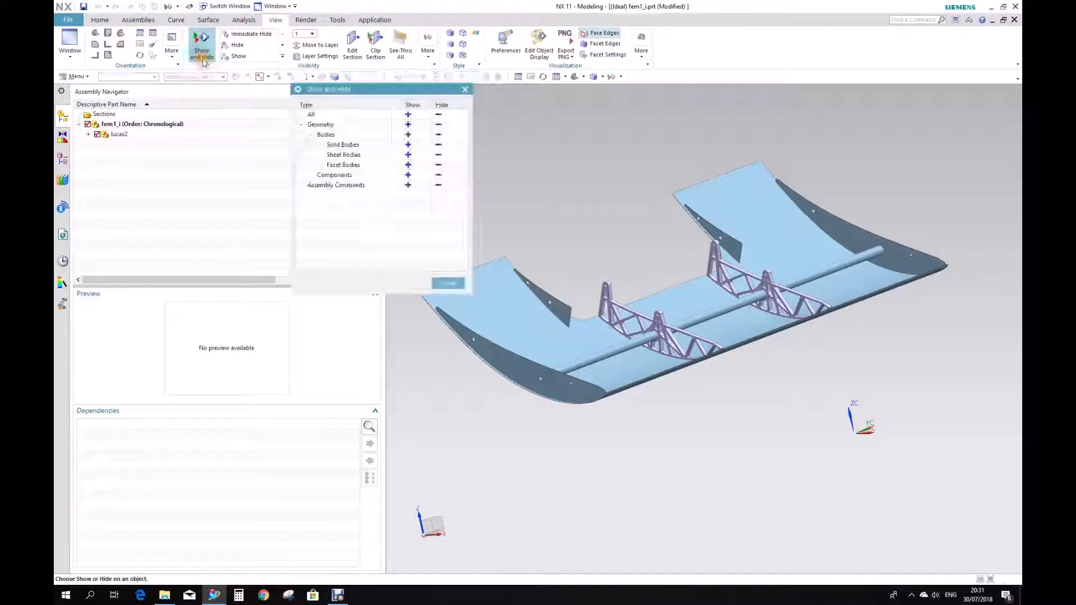
click(408, 155)
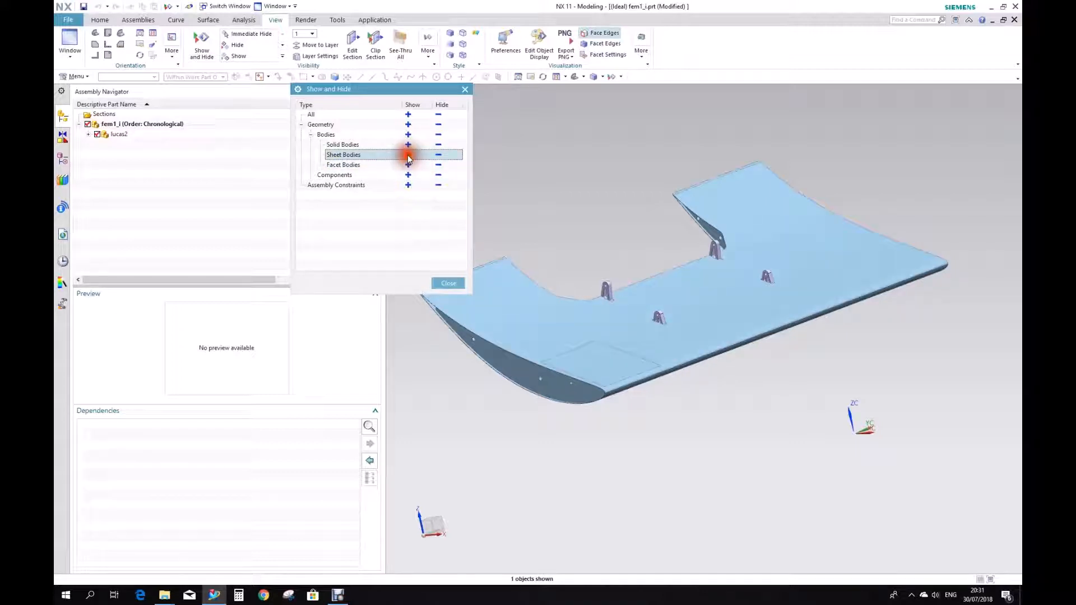
click(451, 283)
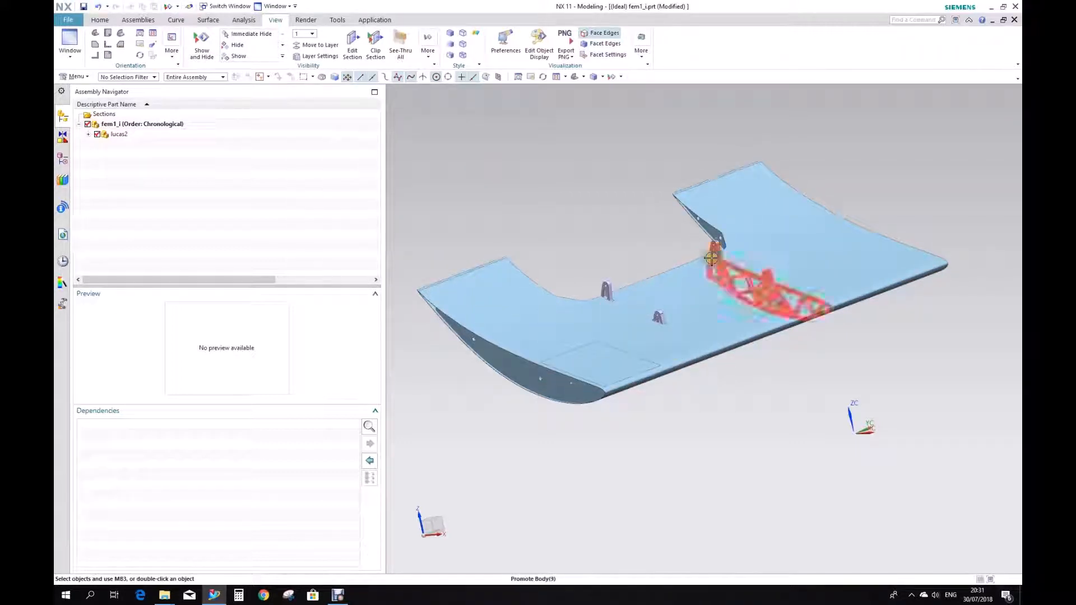
scroll(716, 246, up, 4)
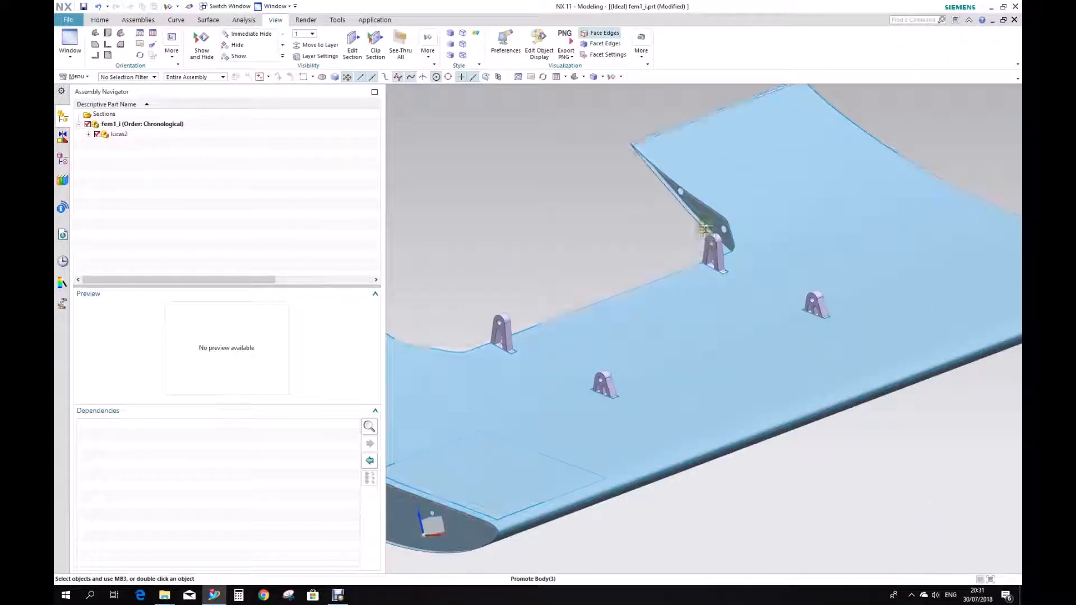
scroll(503, 328, down, 3)
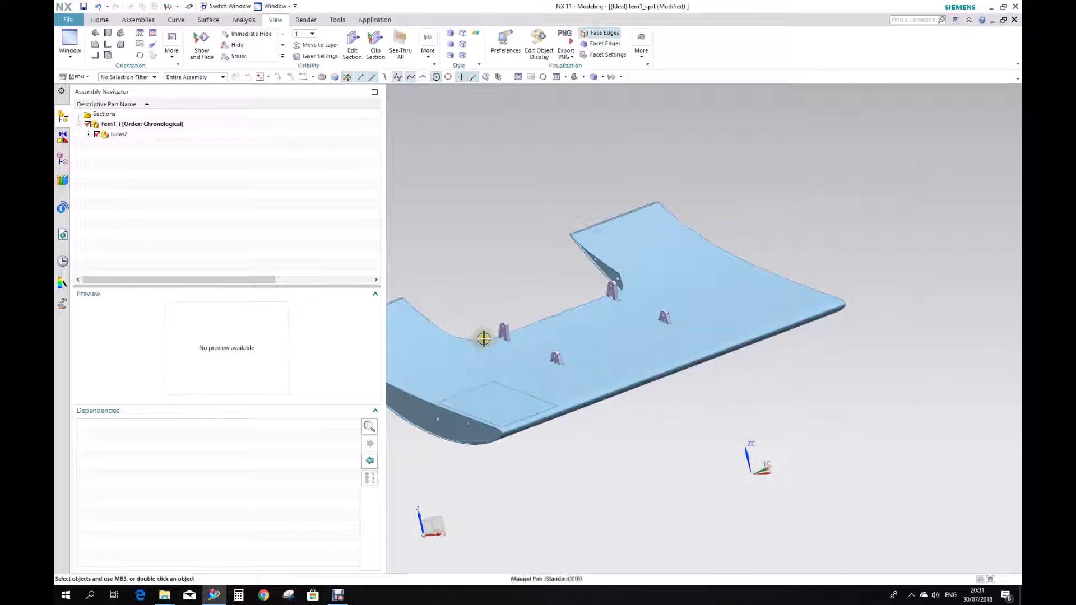
middle_drag(476, 329, 567, 320)
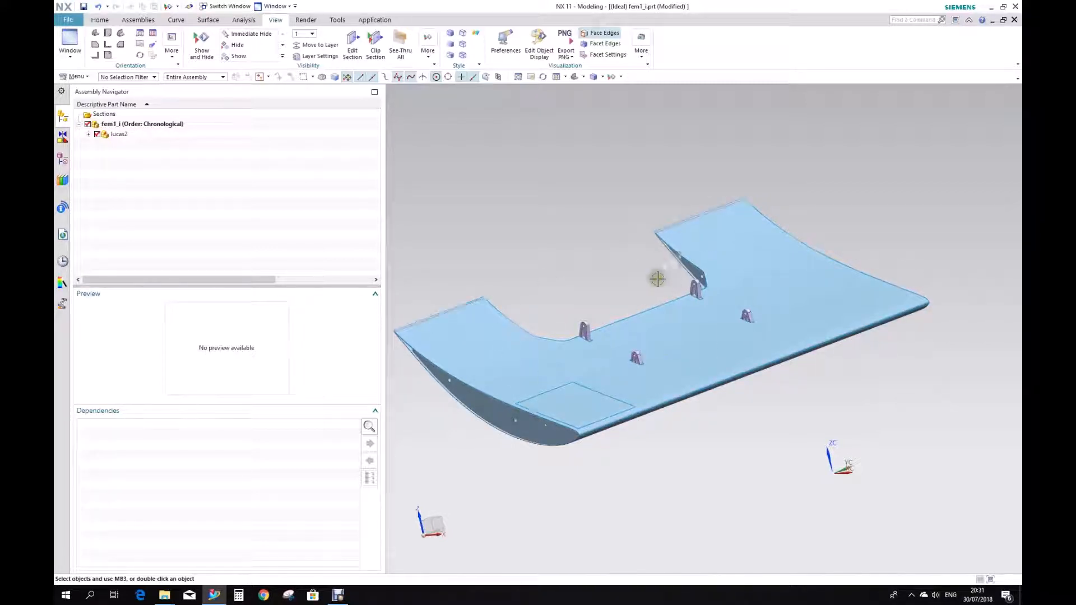
middle_drag(651, 274, 675, 286)
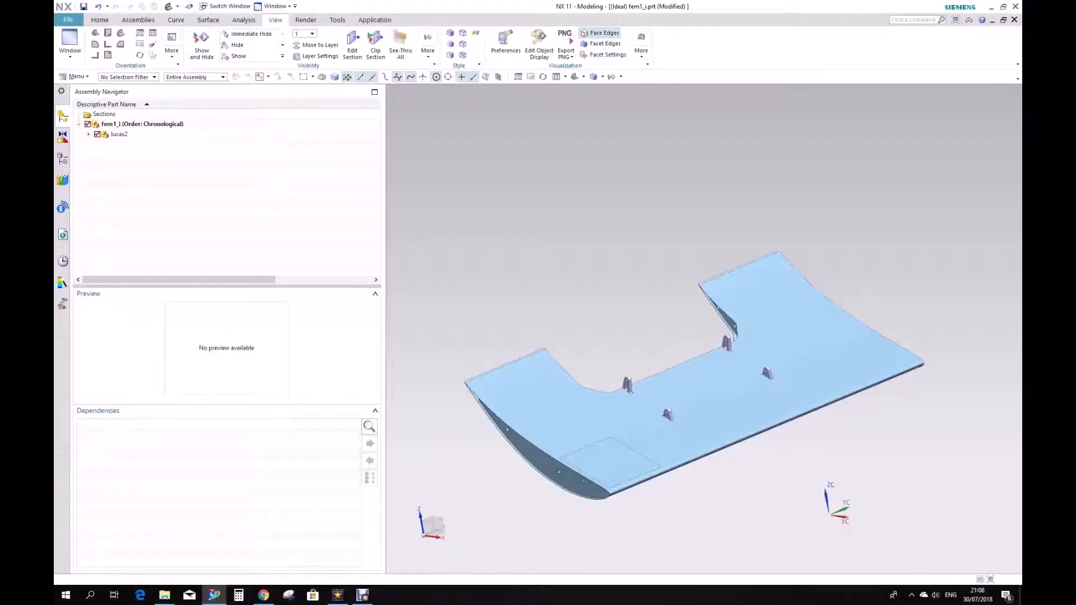
mouse_move(707, 359)
middle_down()
mouse_move(723, 291)
mouse_move(672, 330)
mouse_move(717, 329)
mouse_move(692, 322)
mouse_move(715, 351)
mouse_move(723, 344)
mouse_move(706, 352)
mouse_move(701, 336)
mouse_move(708, 380)
middle_up()
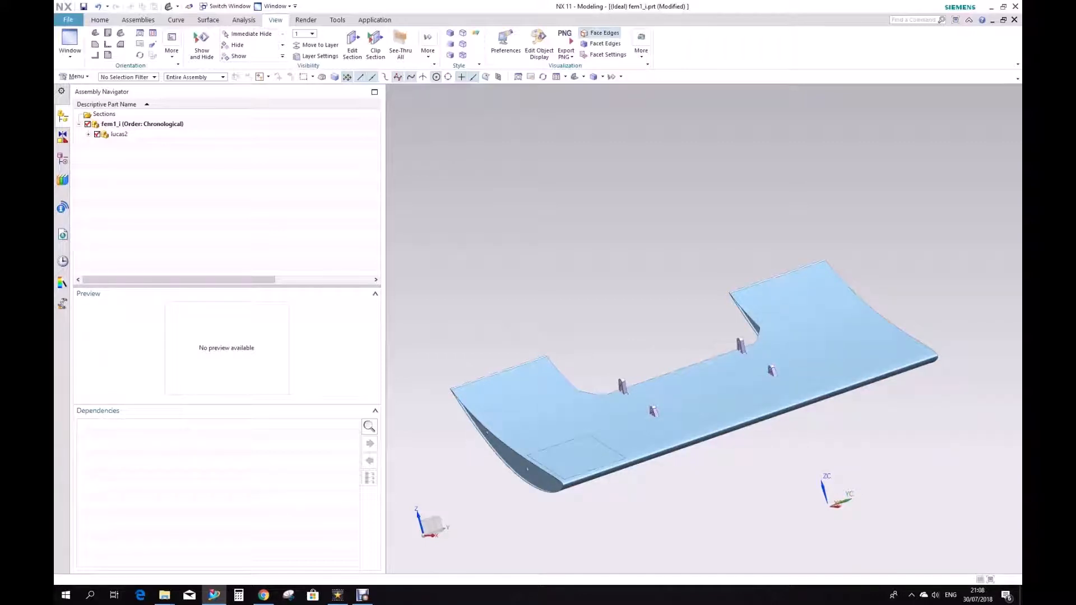
Switch from the idealized part fem1_i.prt to the FEM file fem1.fem
key(ctrl+Tab)
key(ctrl+Tab)
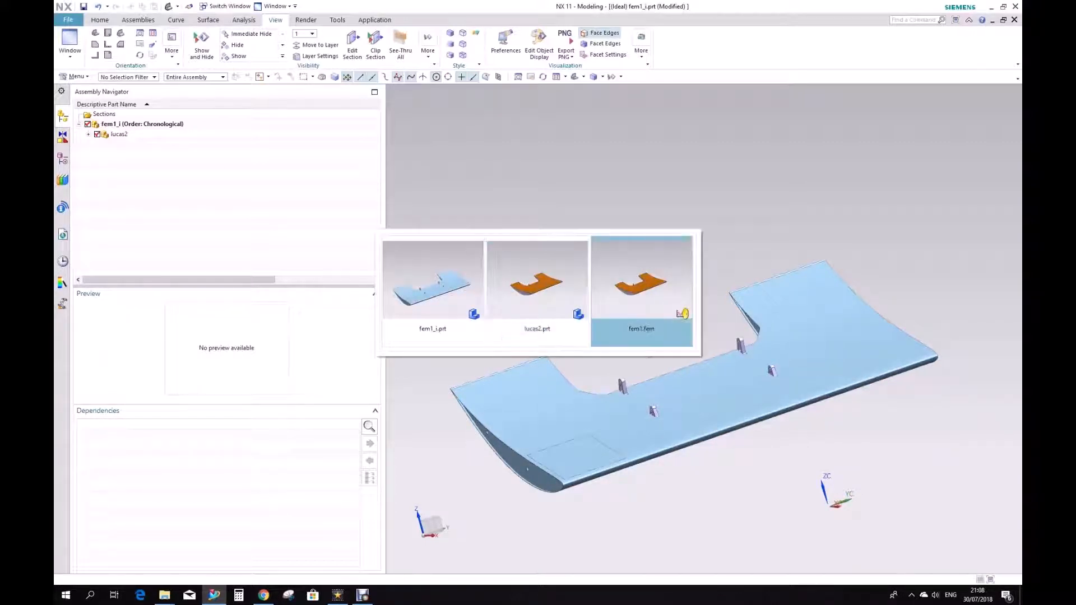
key(ctrl+Tab)
key(ctrl+Tab)
key(ctrl+Tab)
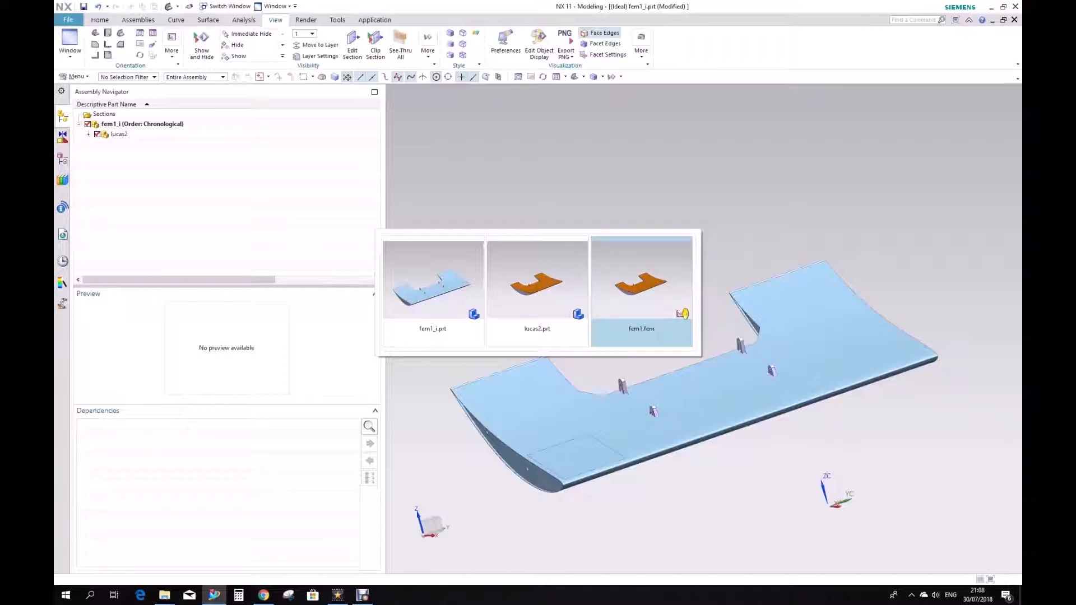
key(ctrl+Tab)
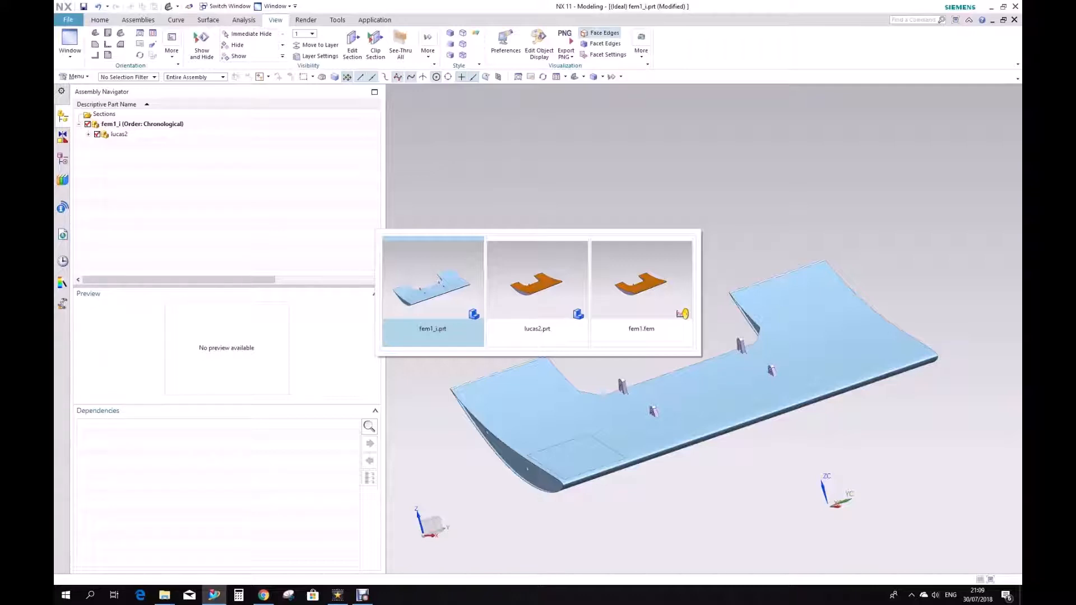
key(ctrl+Tab)
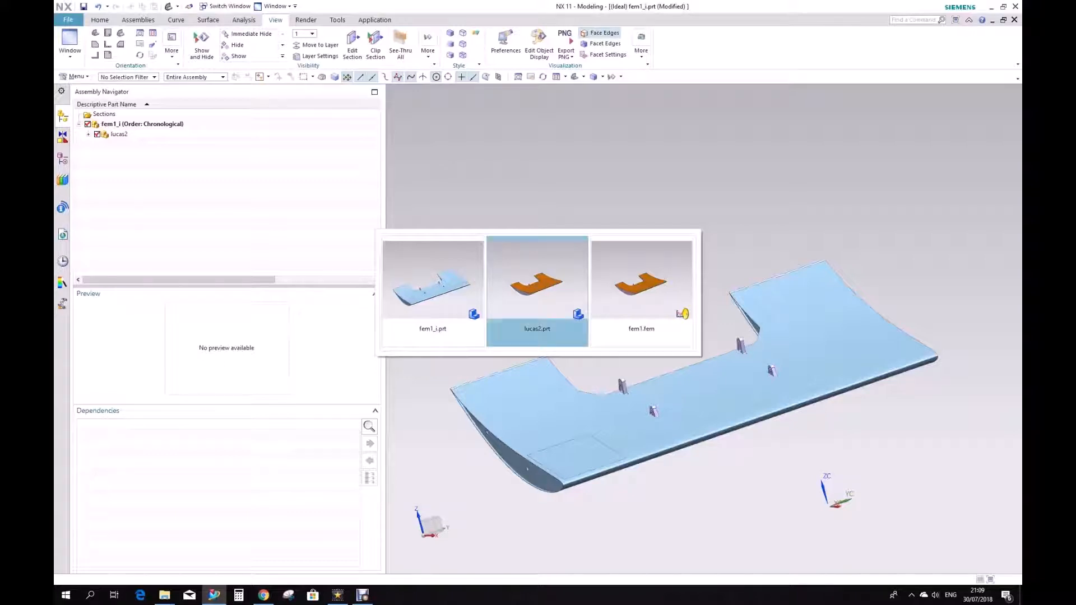
key(ctrl+Tab)
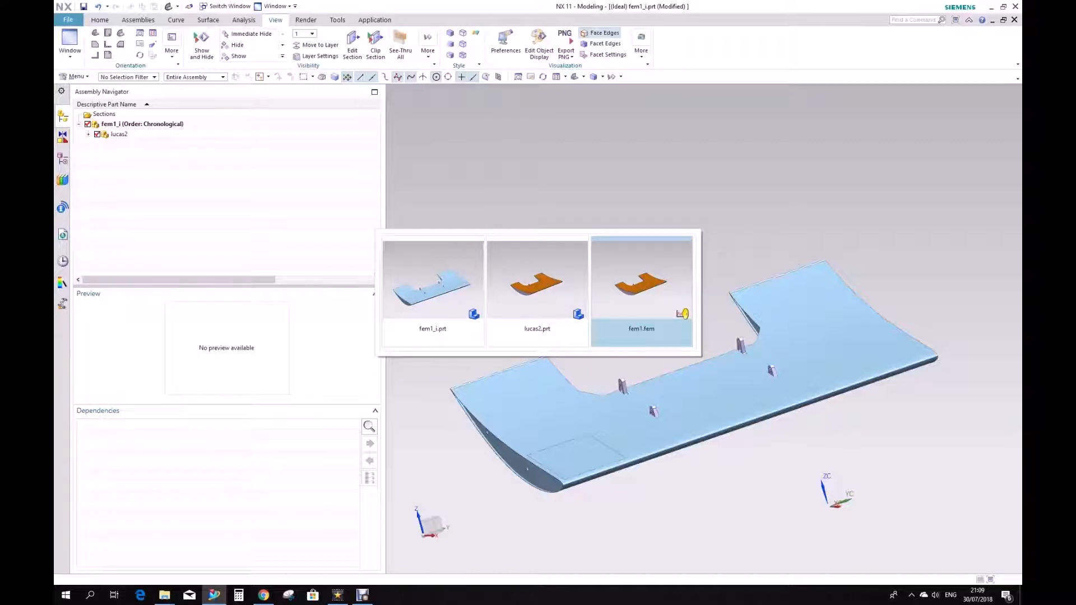
key(ctrl+Tab)
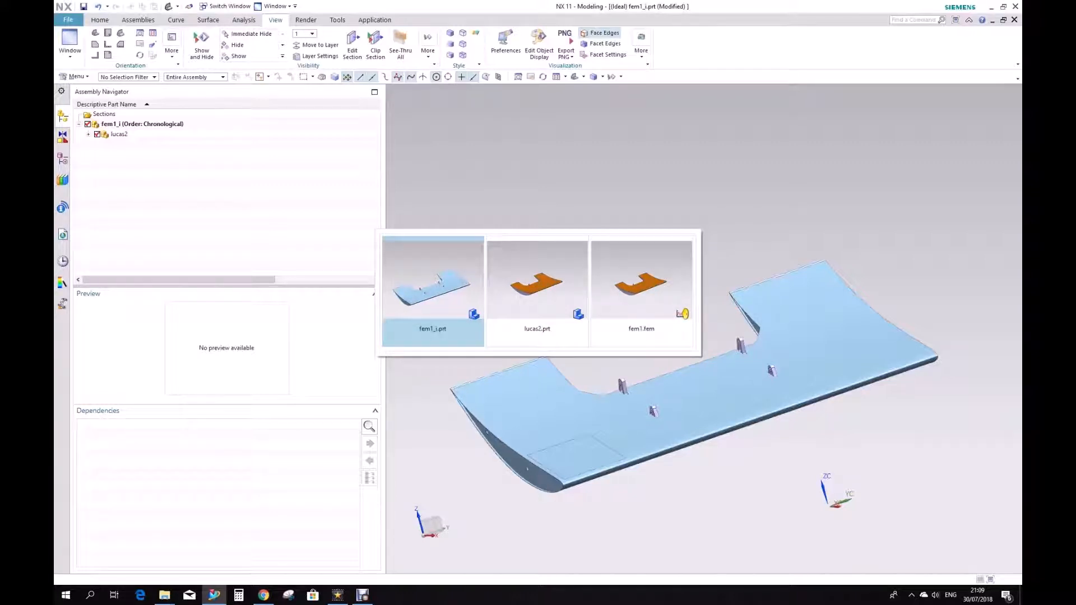
key(ctrl+Tab)
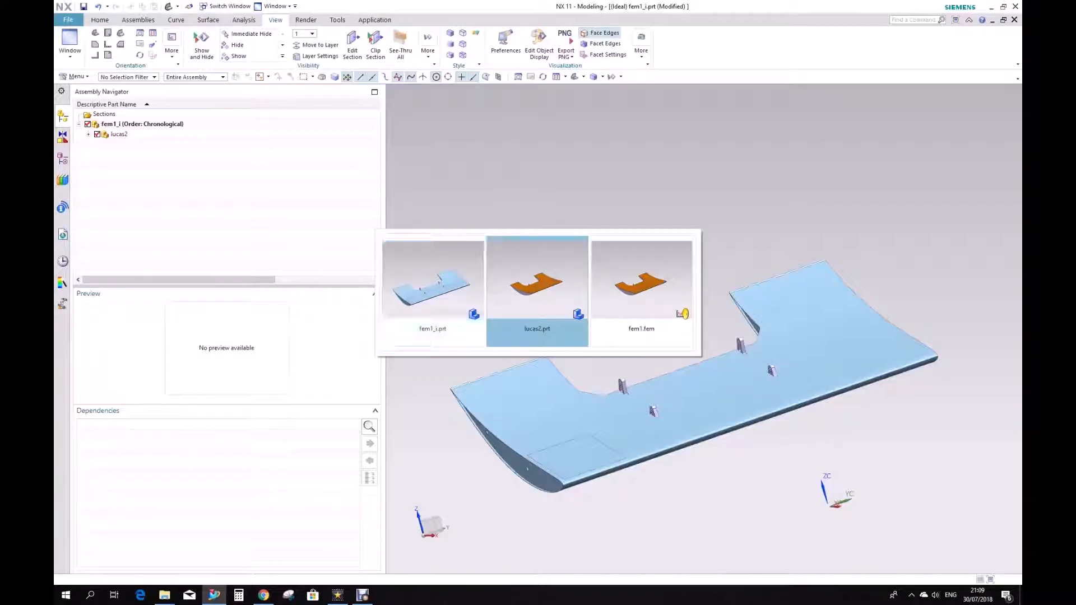
key(ctrl+Tab)
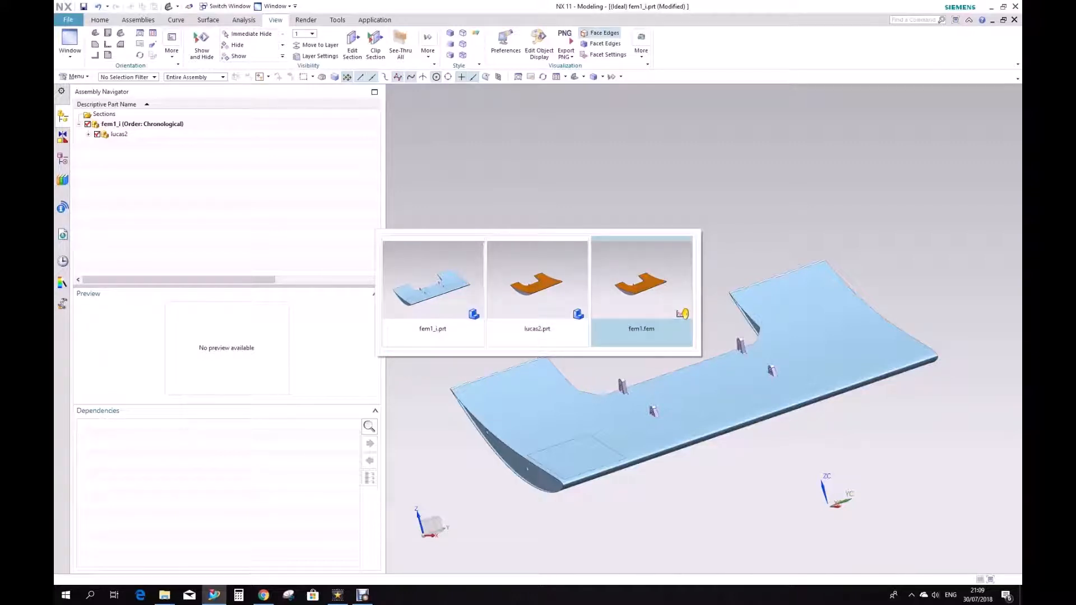